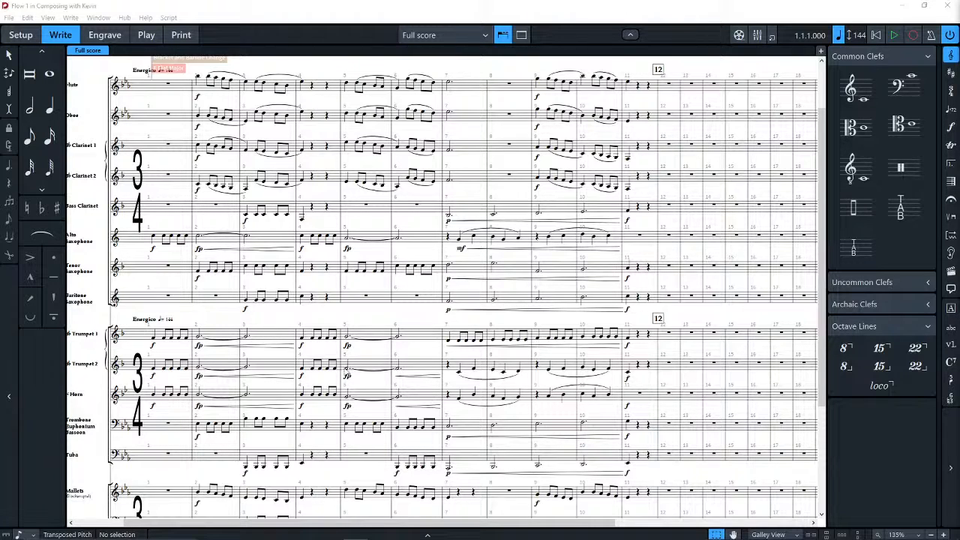
# Delete the forte dynamics at bar 9 in the Flute, Oboe, Clarinet 1 and Clarinet 2 staves.
pyautogui.moveTo(2, 488)
pyautogui.moveTo(164, 102); pyautogui.dragTo(255, 98)
pyautogui.scroll(-4, 401, 239)
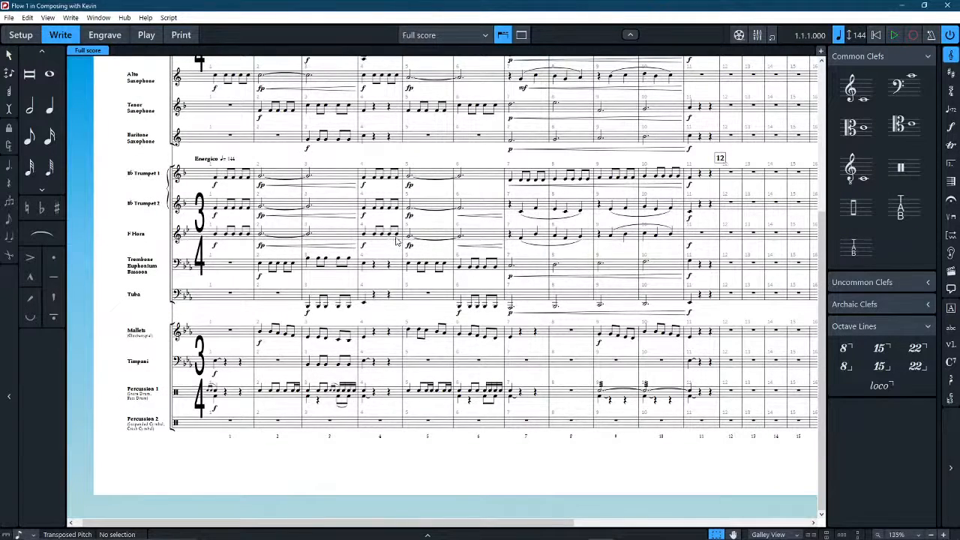
pyautogui.scroll(4, 564, 250)
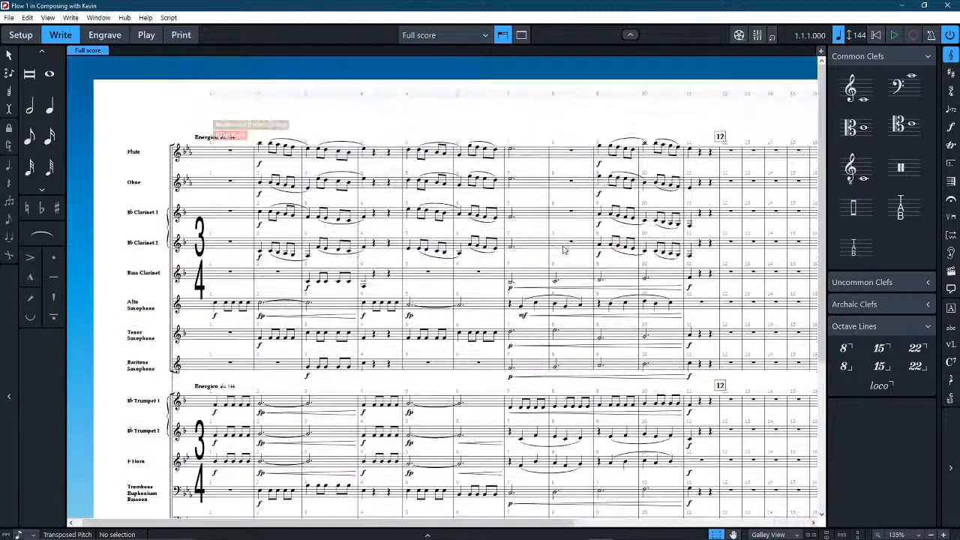
pyautogui.moveTo(750, 128); pyautogui.dragTo(617, 105)
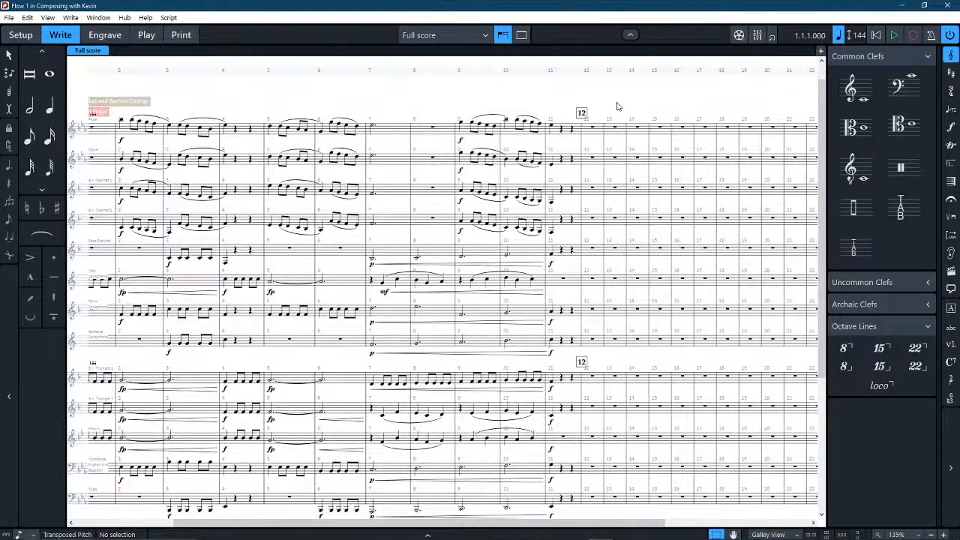
pyautogui.click(461, 141)
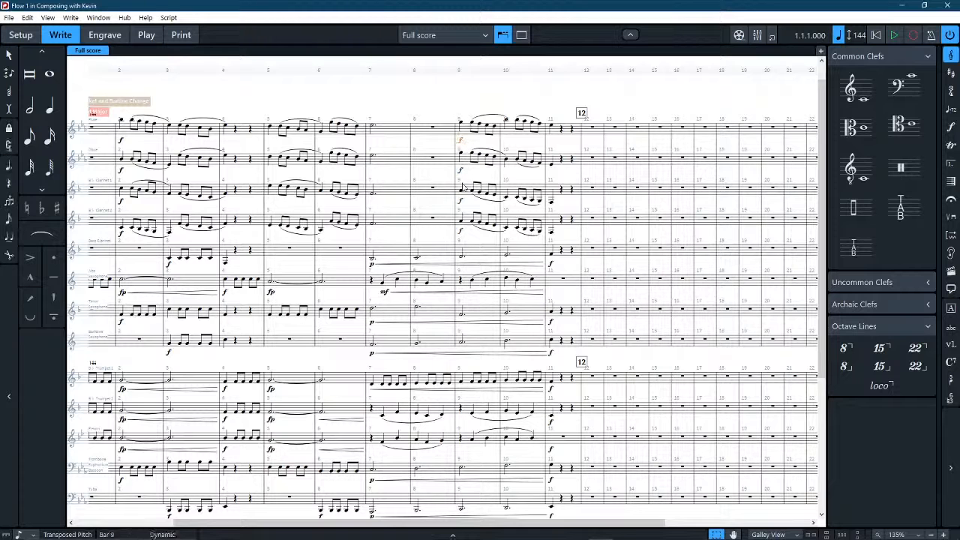
pyautogui.press('Delete')
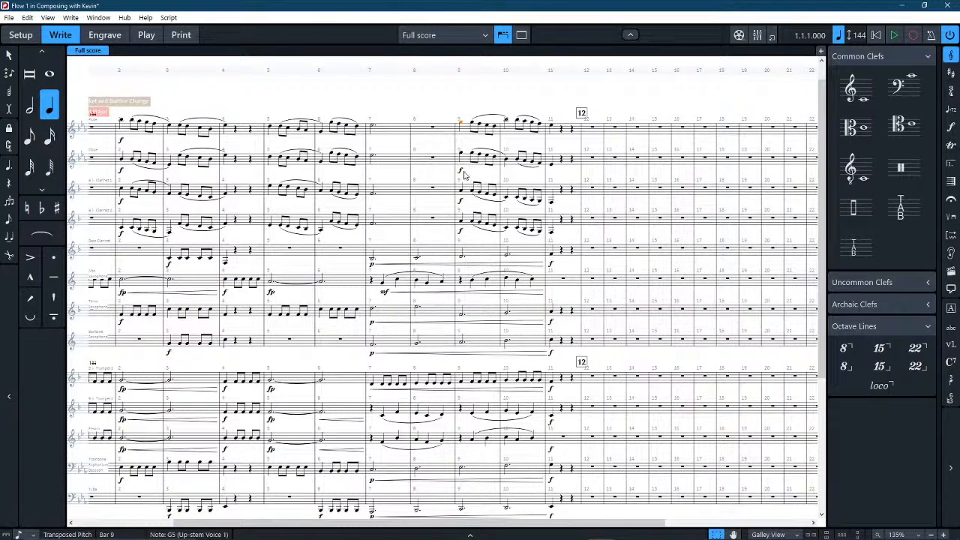
pyautogui.click(462, 171)
pyautogui.press('Delete')
pyautogui.click(461, 201)
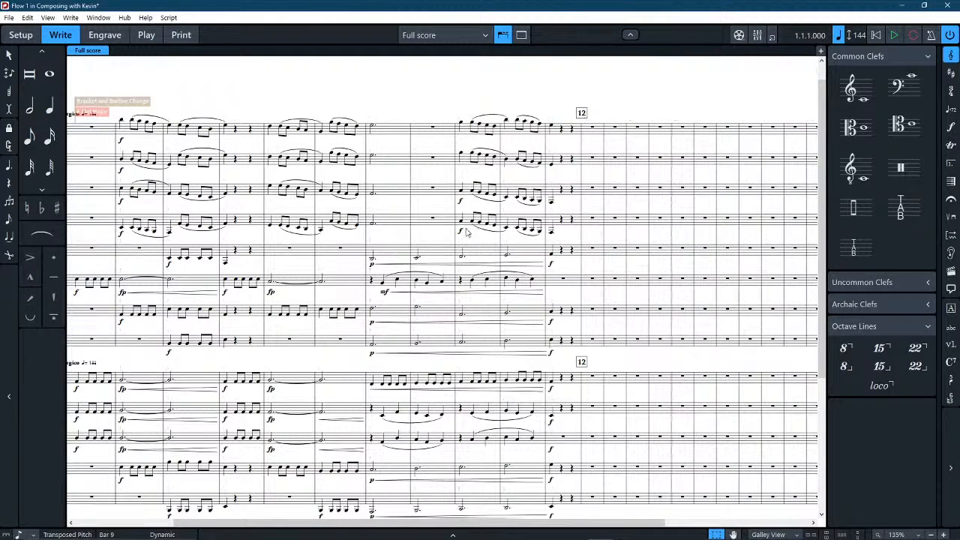
pyautogui.press('Delete')
pyautogui.click(460, 230)
pyautogui.press('Delete')
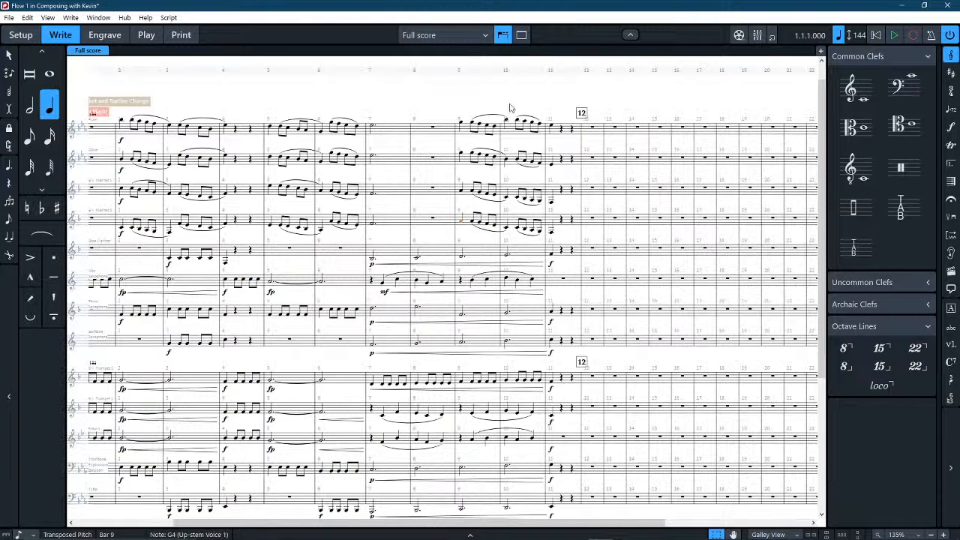
pyautogui.press('Escape')
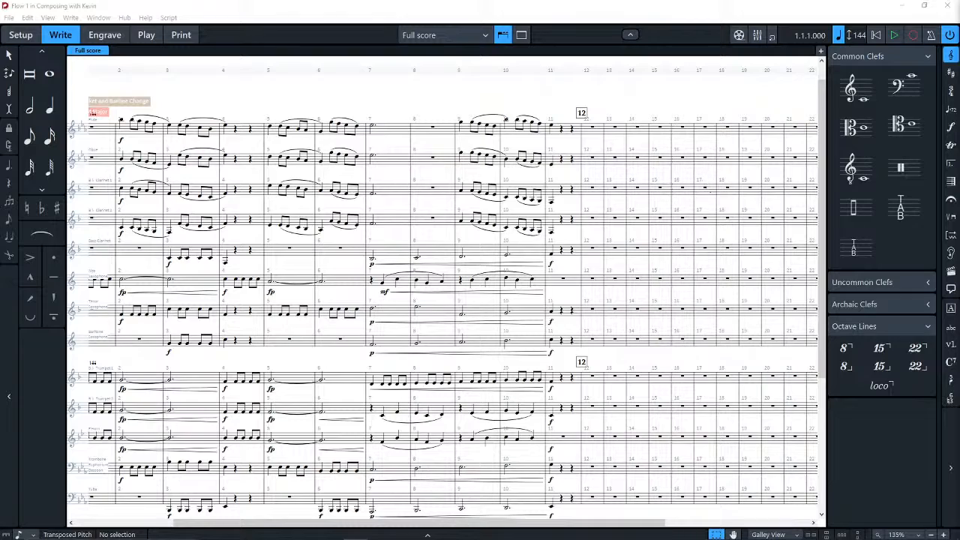
# Switch the full score to page view and look over its first two pages.
pyautogui.moveTo(446, 92); pyautogui.dragTo(520, 105)
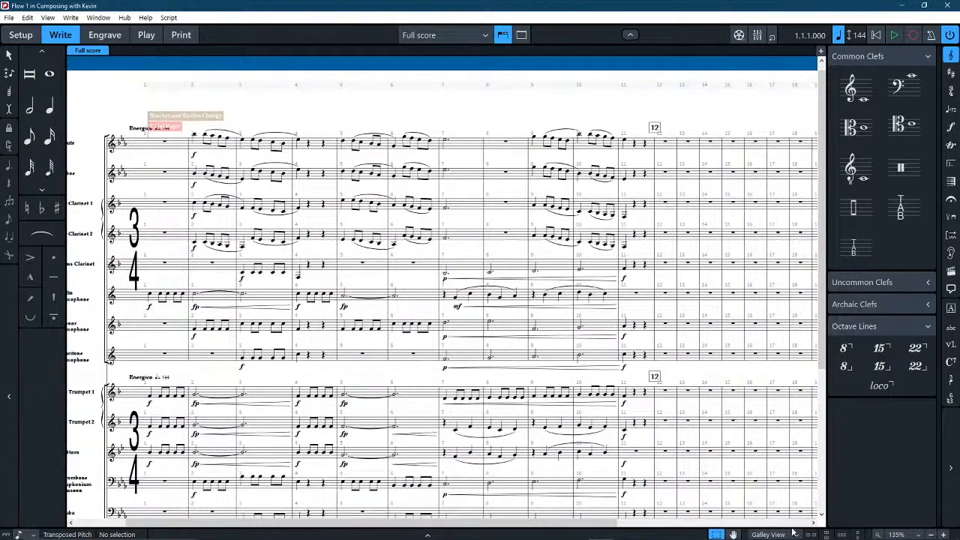
pyautogui.click(768, 534)
pyautogui.click(772, 512)
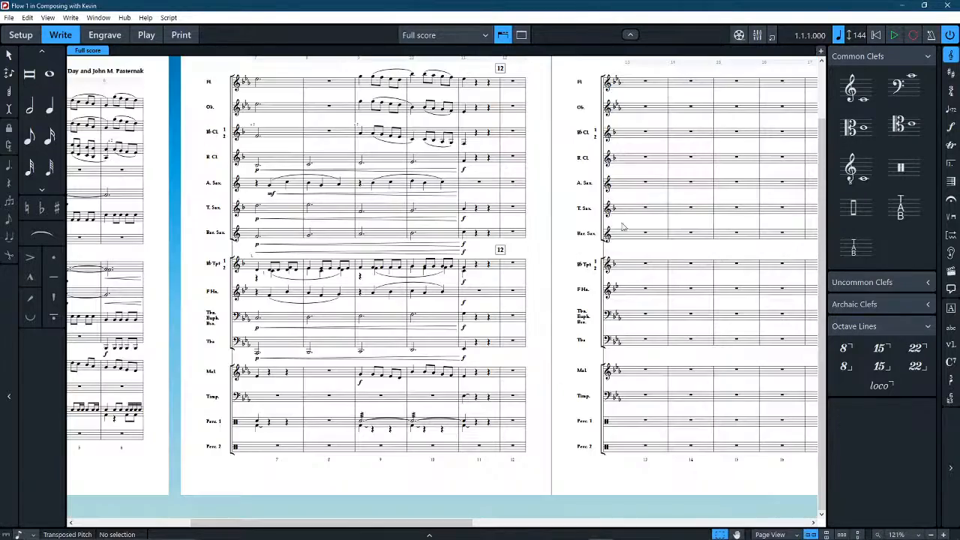
pyautogui.moveTo(168, 194); pyautogui.dragTo(407, 216)
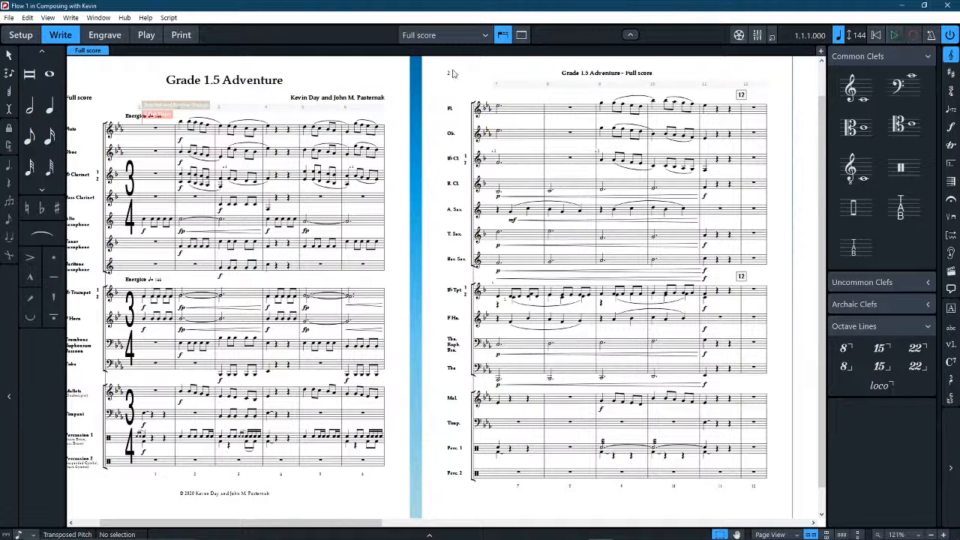
pyautogui.moveTo(452, 70); pyautogui.dragTo(463, 72)
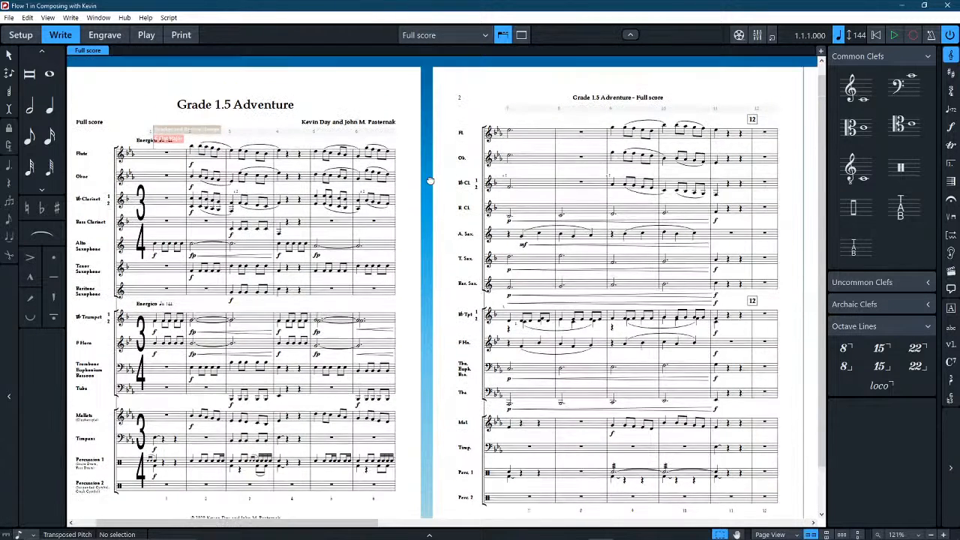
pyautogui.moveTo(431, 154); pyautogui.dragTo(437, 176)
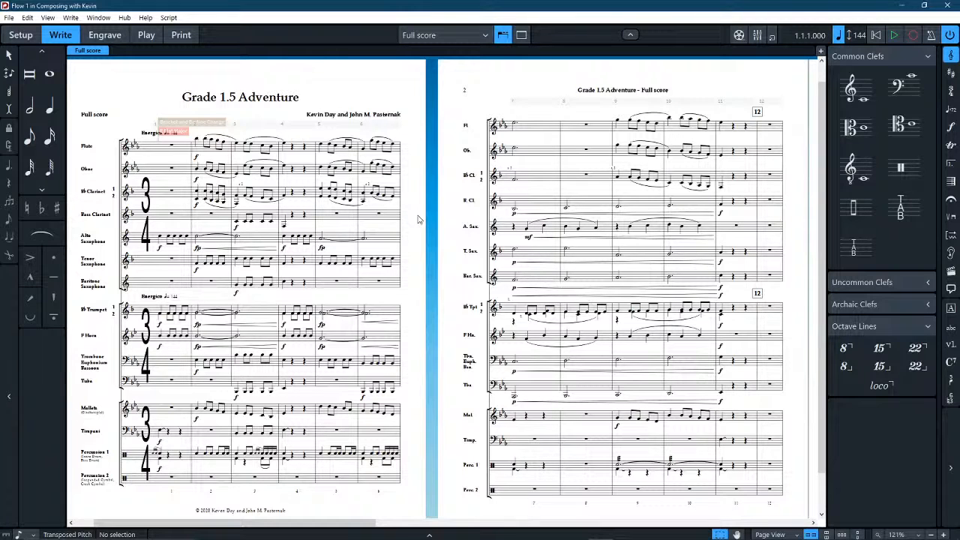
# Play the score from the beginning and stop playback in bar 12.
pyautogui.moveTo(426, 130)
pyautogui.mouseDown()
pyautogui.moveTo(432, 136)
pyautogui.moveTo(421, 134)
pyautogui.mouseUp()
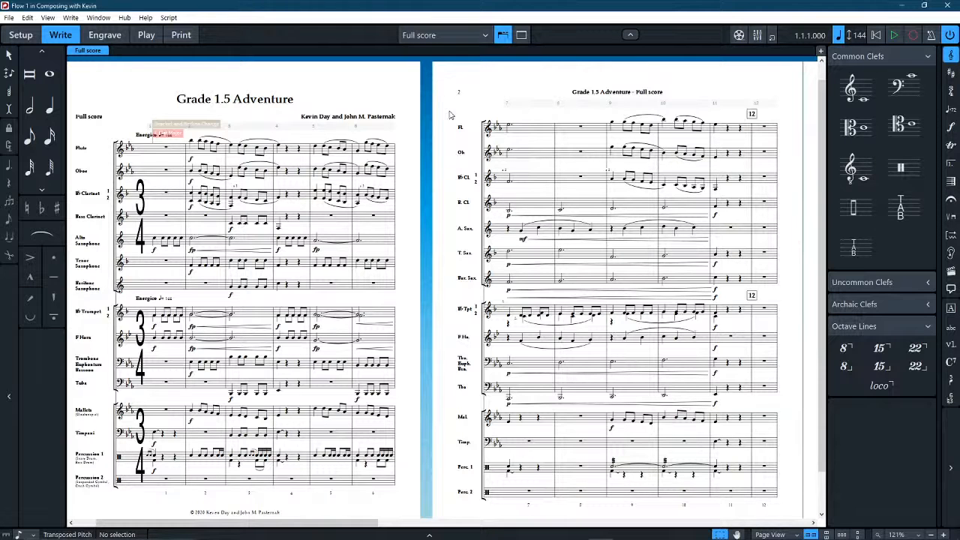
pyautogui.press('space')
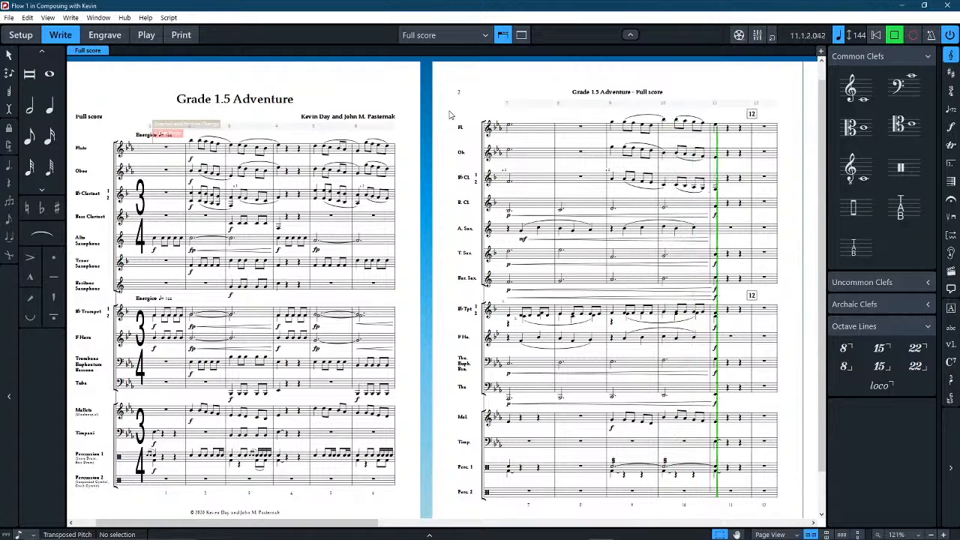
pyautogui.press('space')
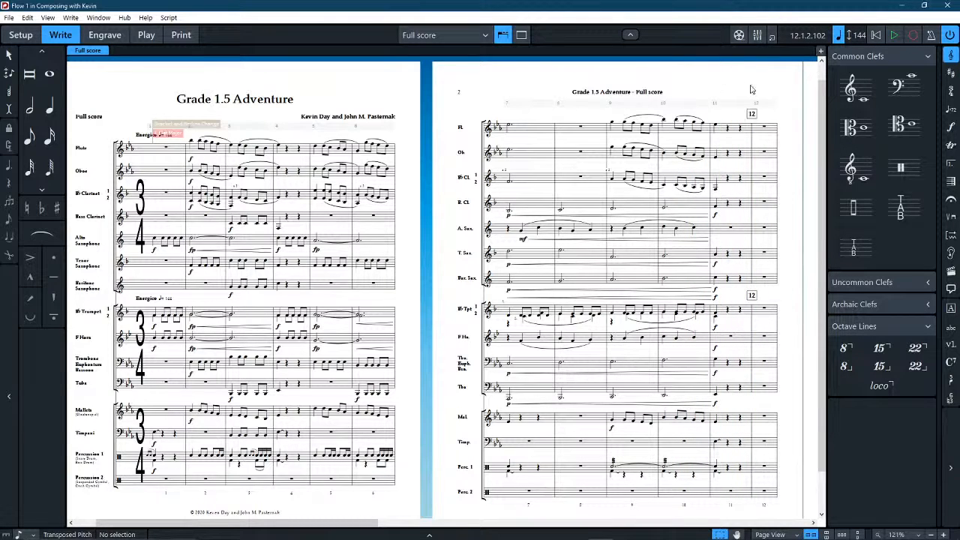
# Return to galley view and delete the bar 11 notes and dynamics in all staves from Flute down to Timpani.
pyautogui.moveTo(746, 86); pyautogui.dragTo(578, 92)
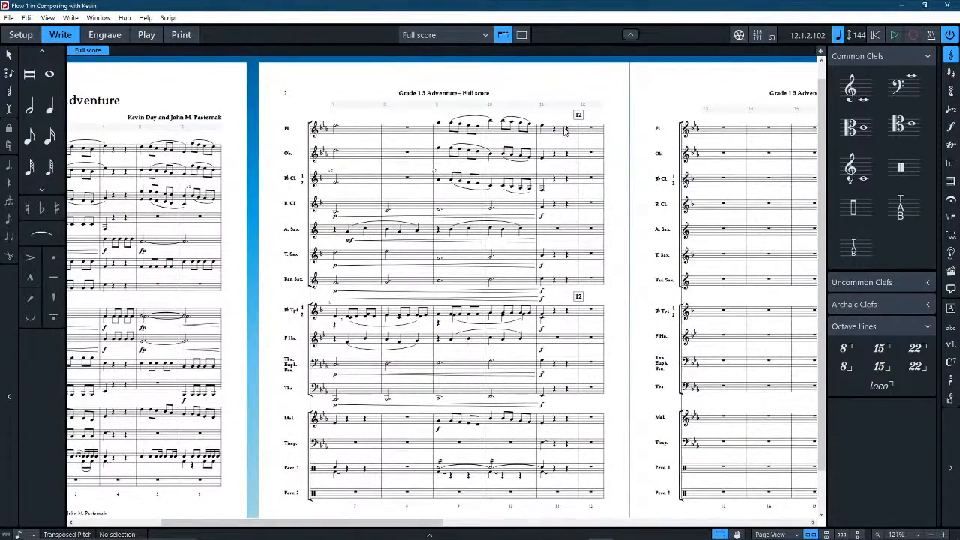
pyautogui.click(549, 132)
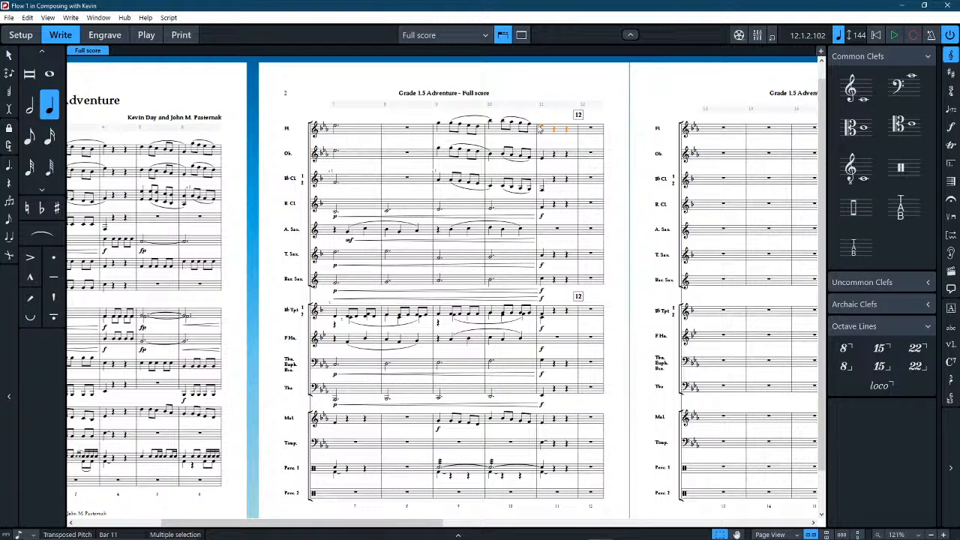
pyautogui.keyDown('shift'); pyautogui.click(572, 448); pyautogui.keyUp('shift')
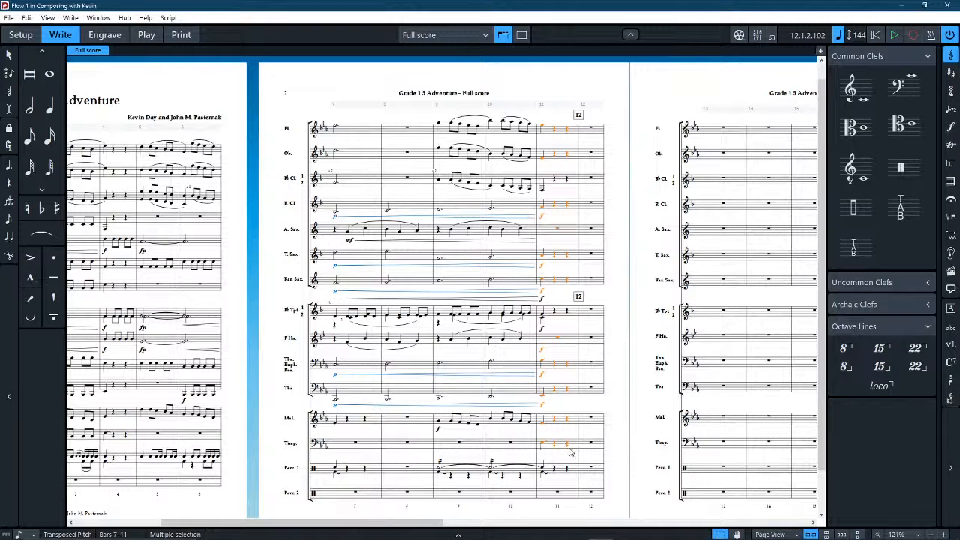
pyautogui.click(770, 535)
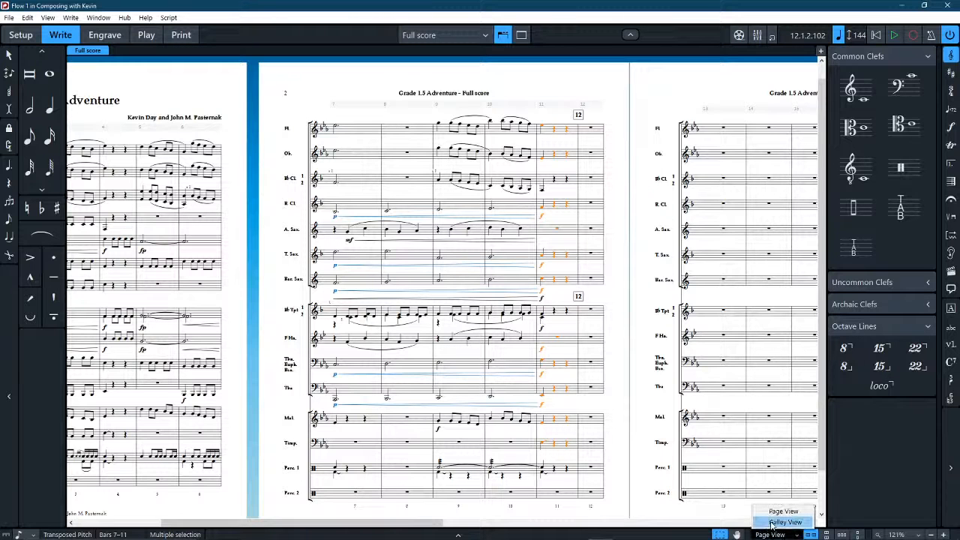
pyautogui.click(784, 522)
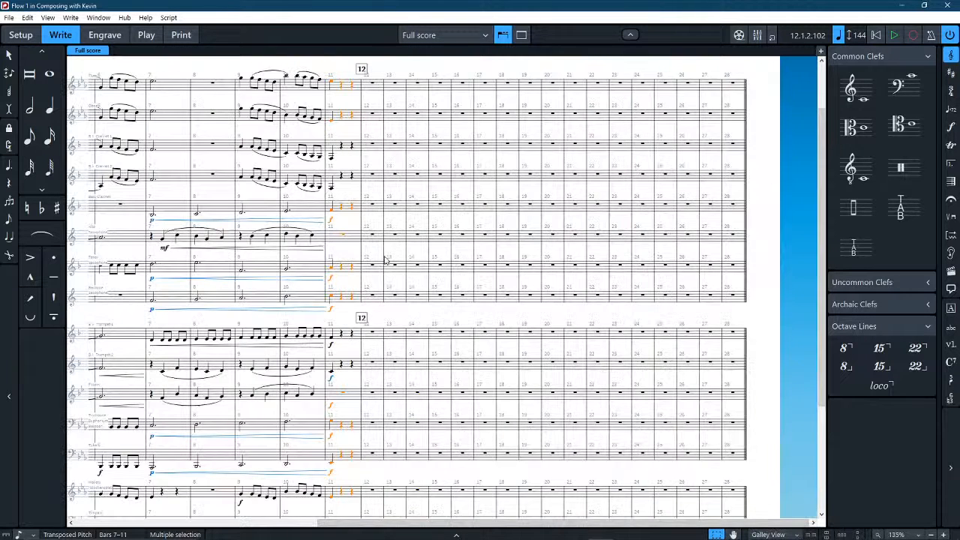
pyautogui.keyDown('shift'); pyautogui.click(335, 342); pyautogui.keyUp('shift')
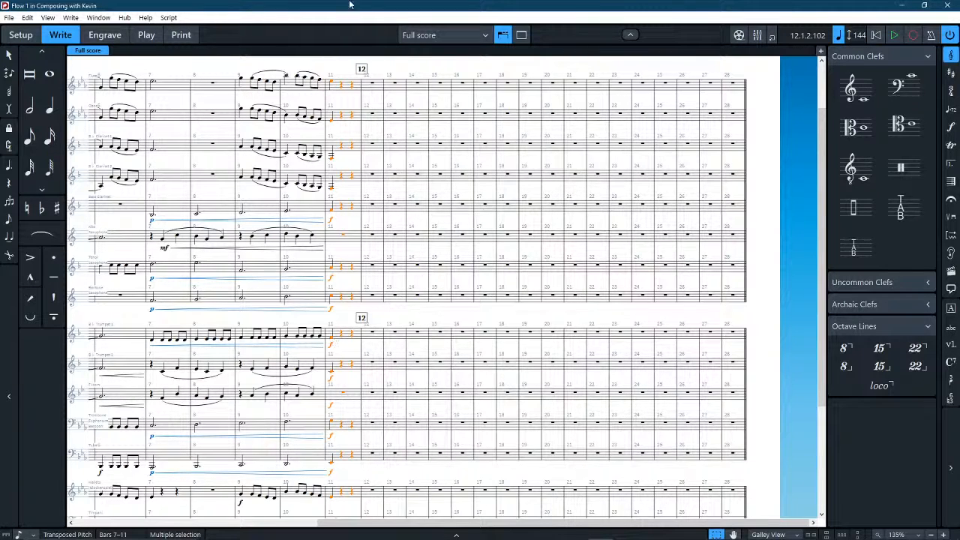
pyautogui.hscroll(-5, 328, 171)
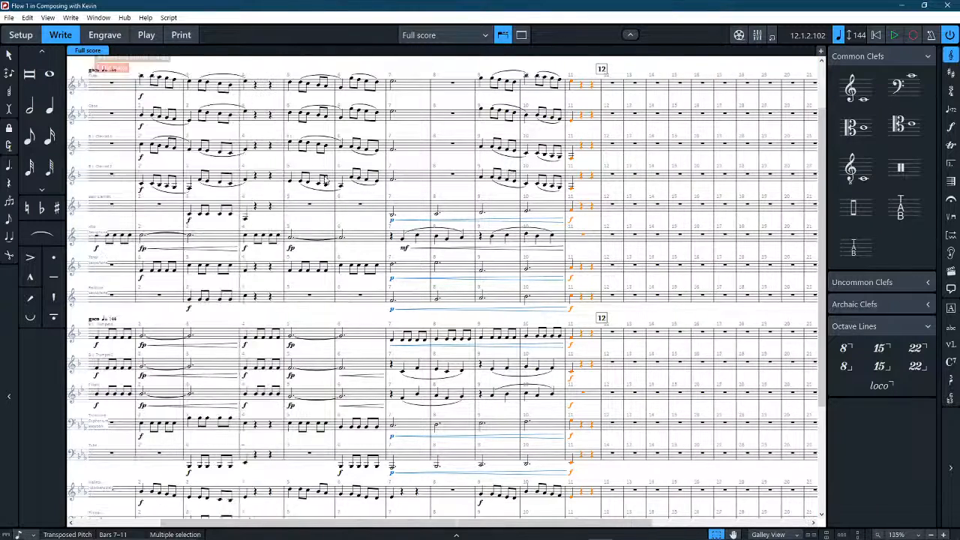
pyautogui.scroll(-2, 487, 238)
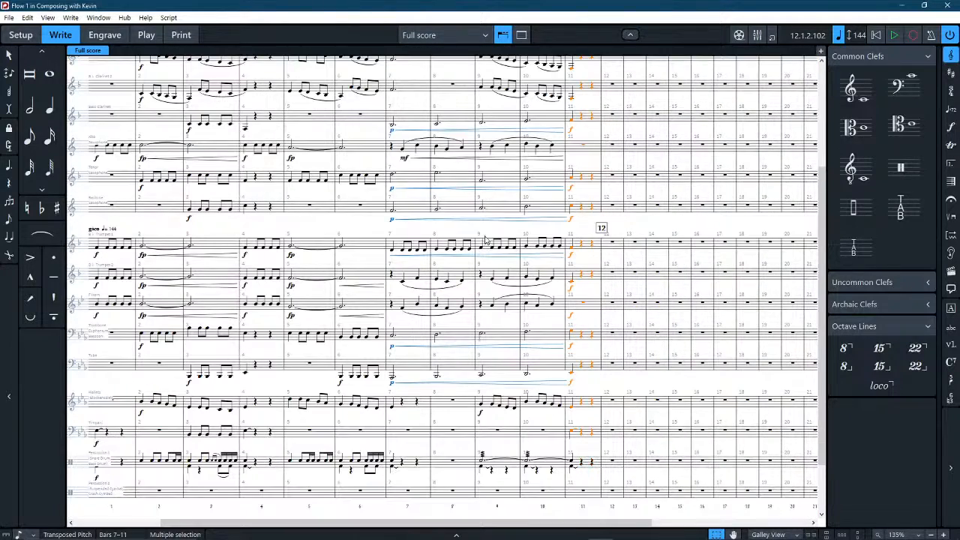
pyautogui.press('Delete')
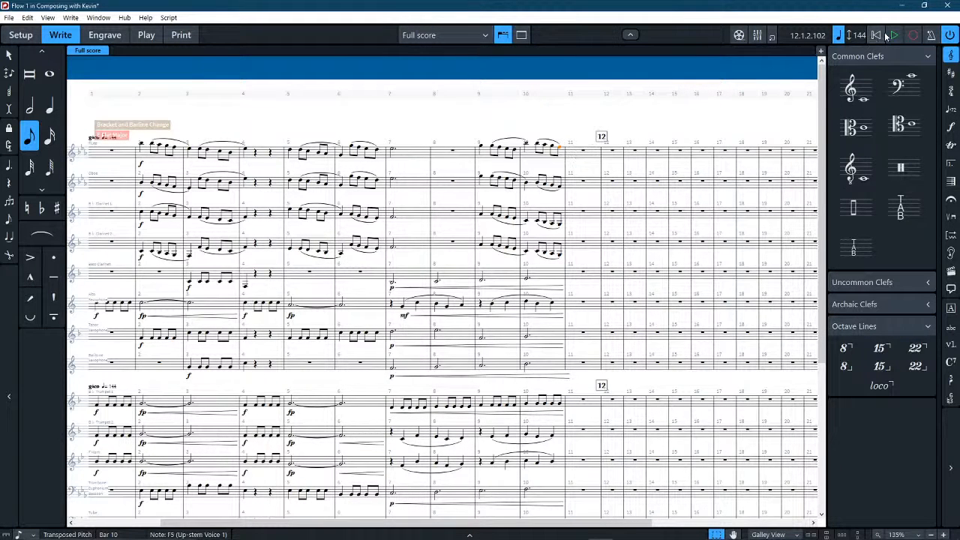
# Play the score from the Flute's bar 8 rest and stop playback in bar 11.
pyautogui.click(453, 155)
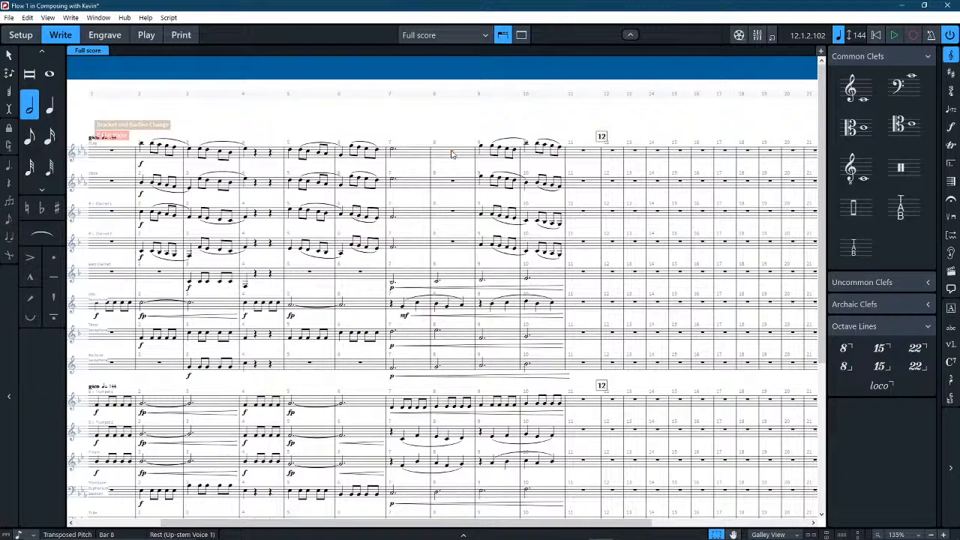
pyautogui.press('space')
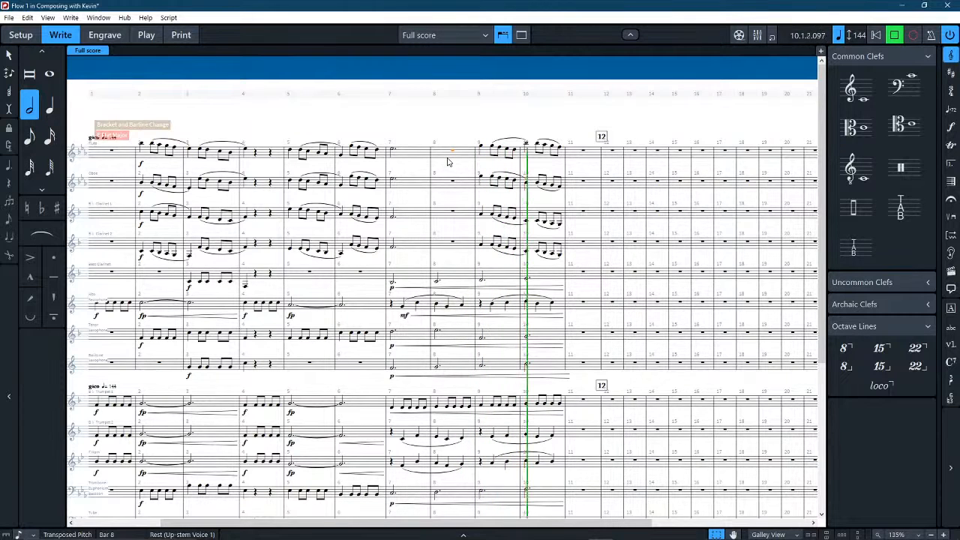
pyautogui.press('space')
pyautogui.click(646, 116)
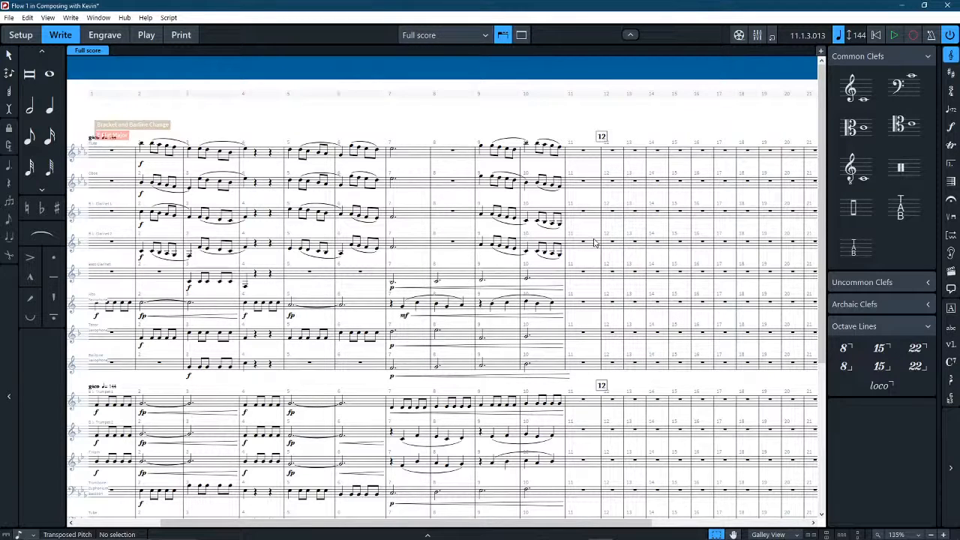
# Delete the rehearsal mark at bar 12 and add a rehearsal mark at the start of bar 11 instead.
pyautogui.click(603, 138)
pyautogui.click(572, 159)
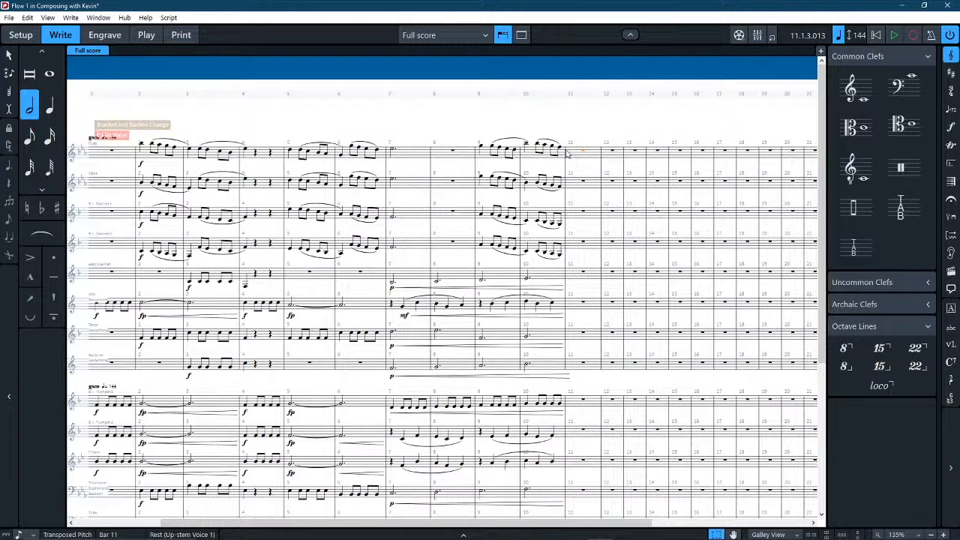
pyautogui.hotkey('ctrl', 'a')
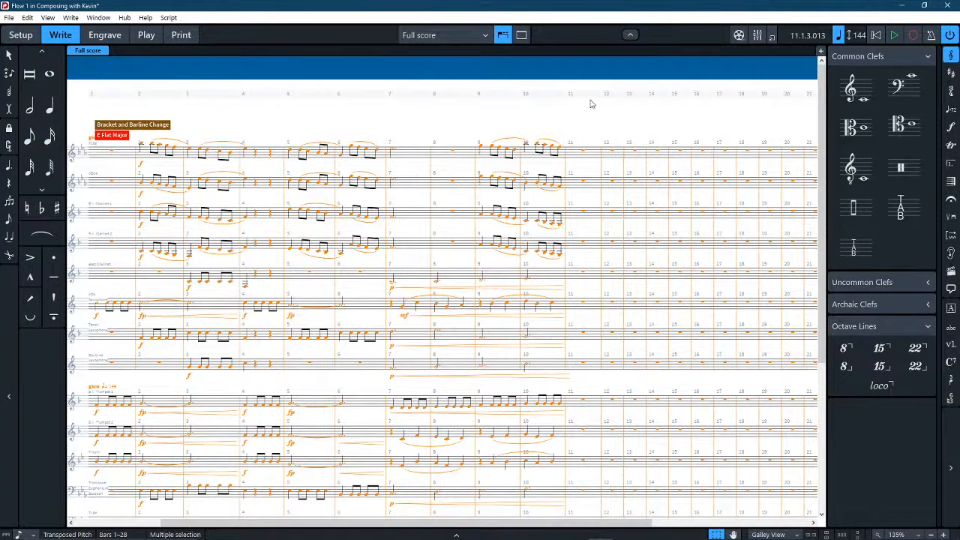
pyautogui.click(592, 104)
pyautogui.click(580, 155)
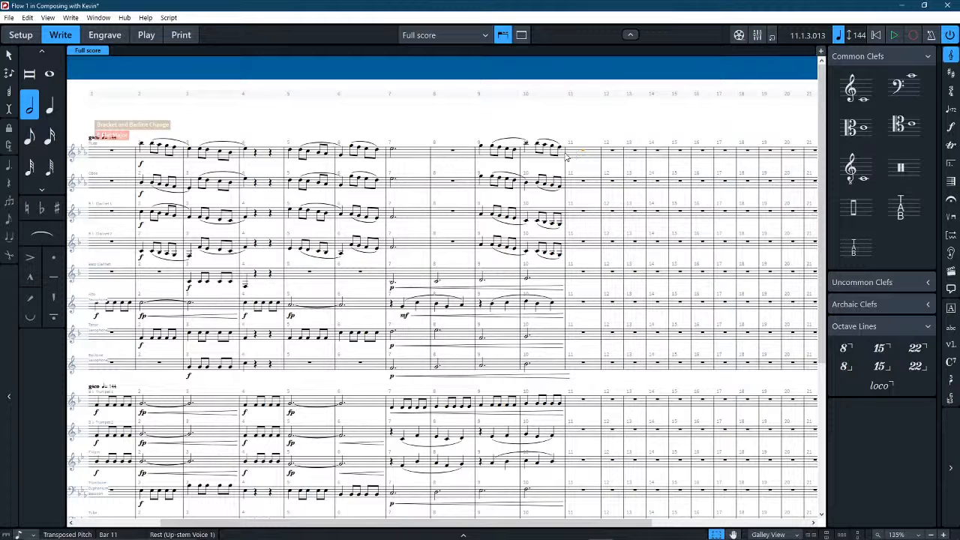
pyautogui.press('Escape')
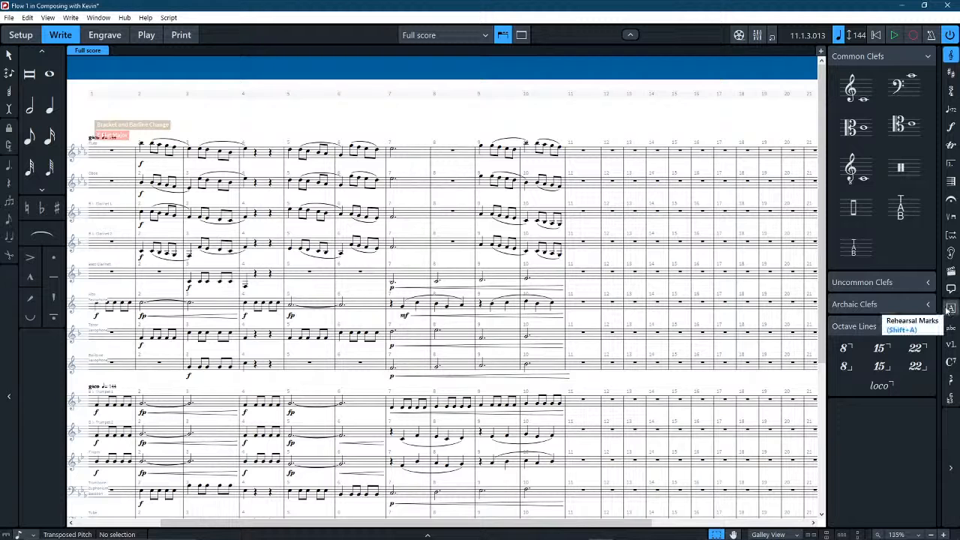
pyautogui.click(578, 158)
pyautogui.hotkey('shift', 'a')
pyautogui.click(599, 124)
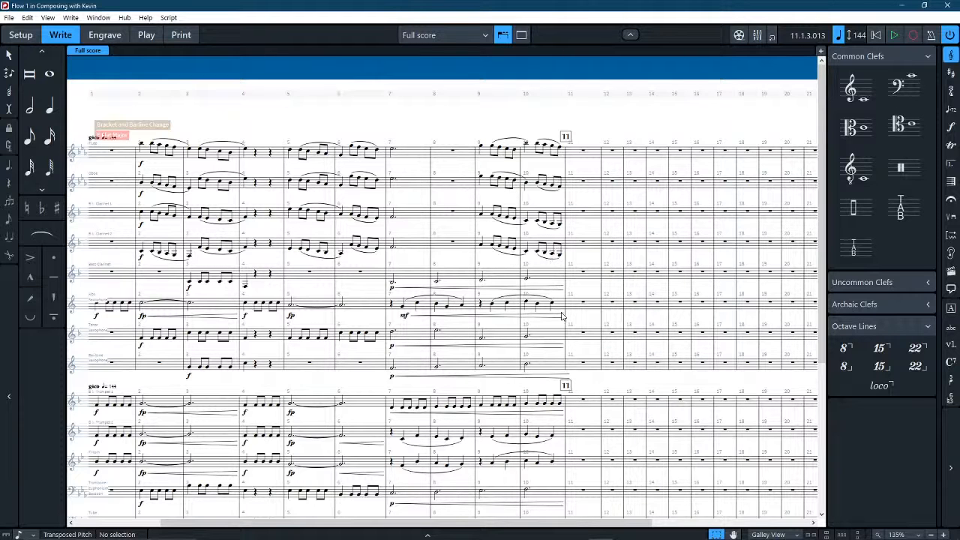
pyautogui.scroll(-5, 547, 384)
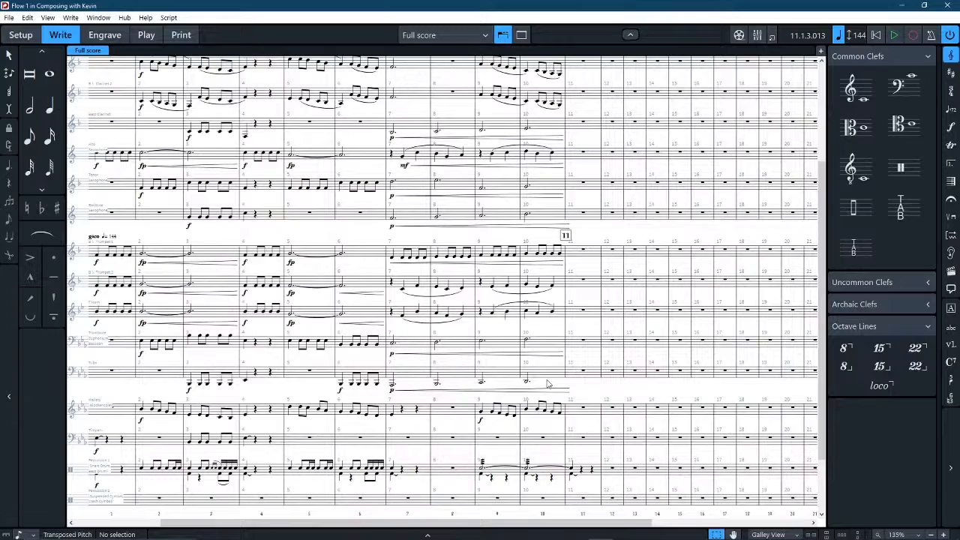
pyautogui.moveTo(593, 391); pyautogui.dragTo(684, 372)
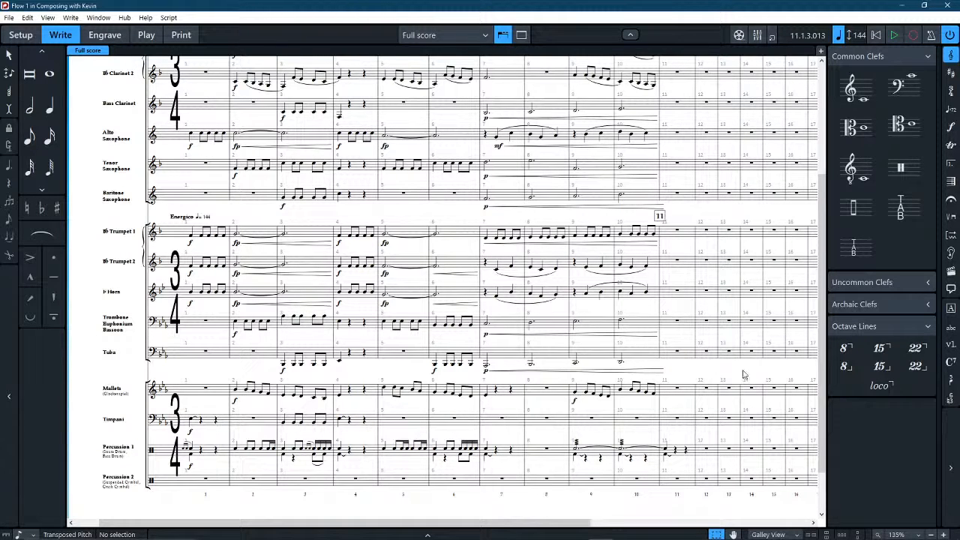
pyautogui.moveTo(746, 378); pyautogui.dragTo(490, 368)
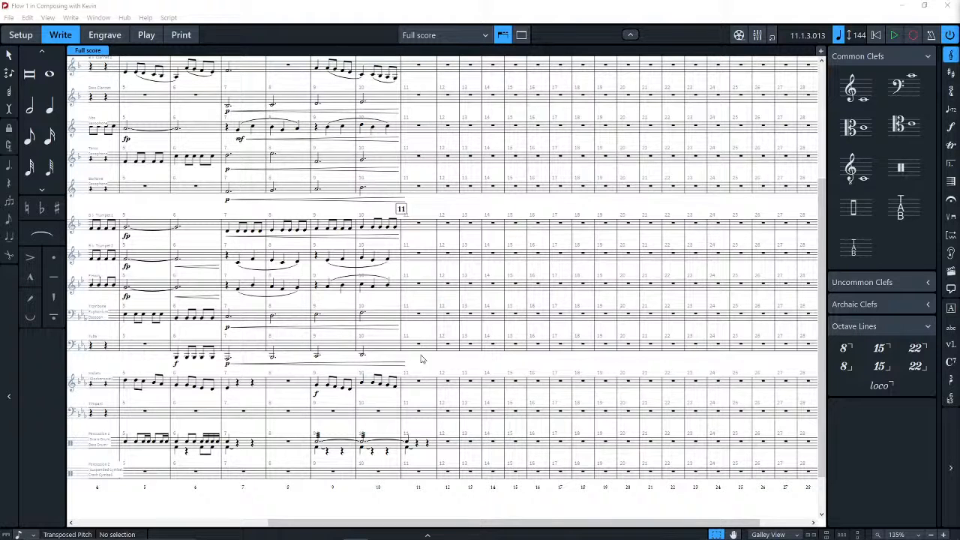
# Enter a half note E-flat 3 and a quarter note F3 in bar 11 of the Trombone staff.
pyautogui.click(443, 363)
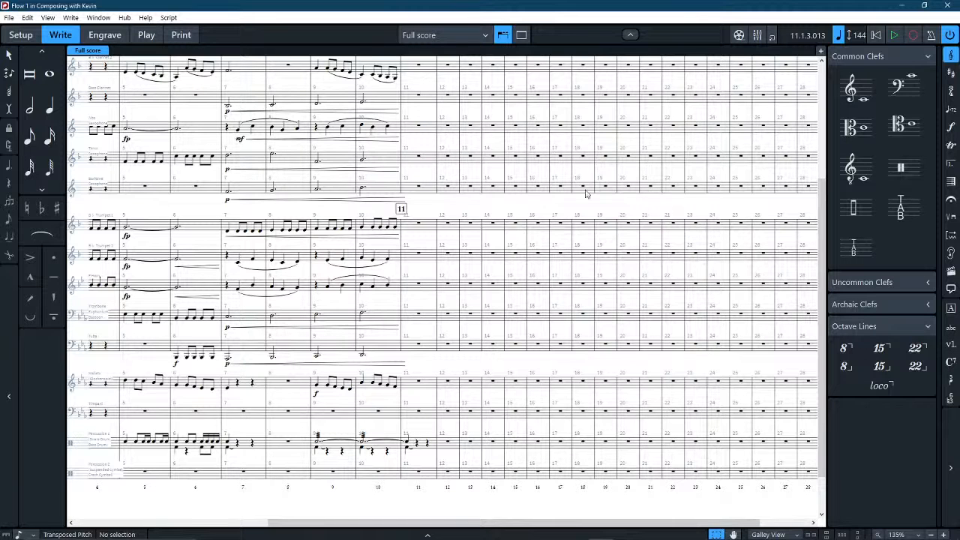
pyautogui.press('4')
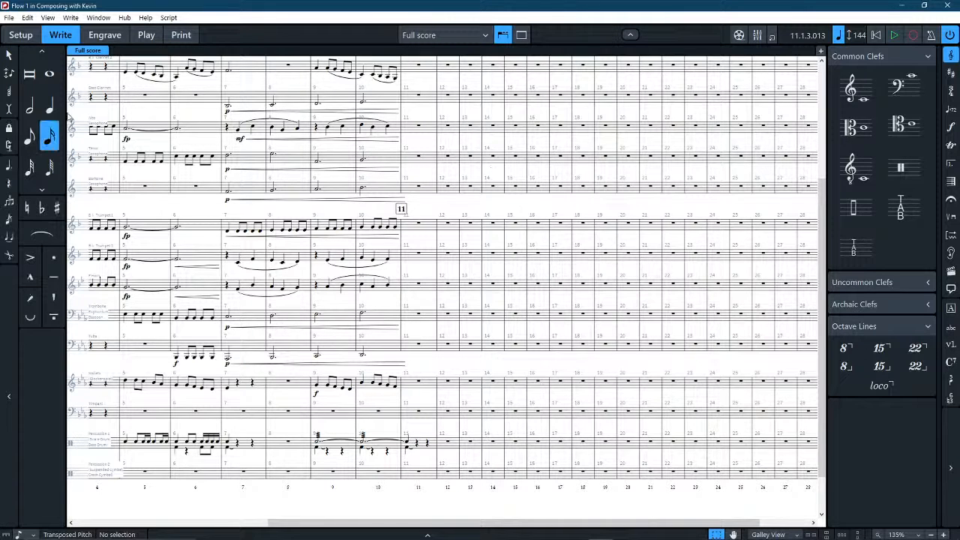
pyautogui.press('6')
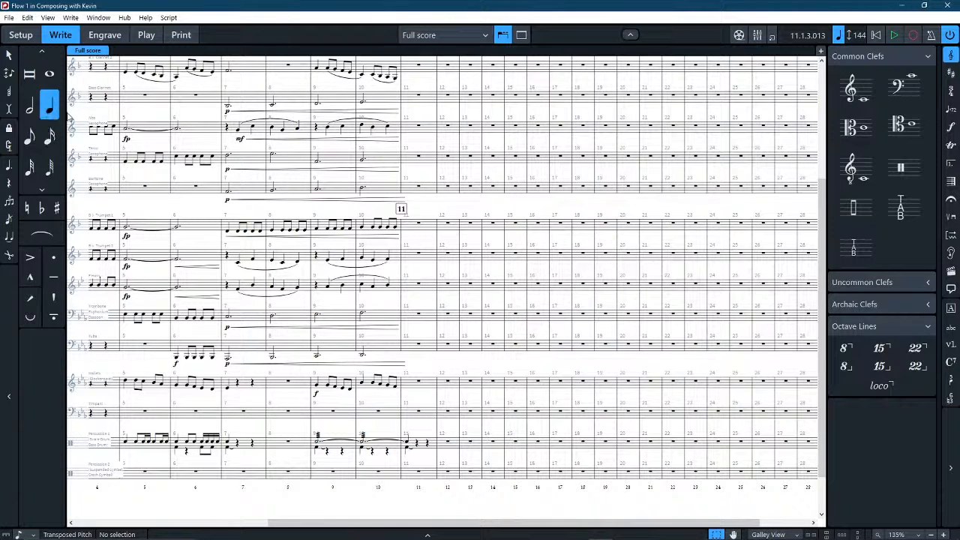
pyautogui.press('5')
pyautogui.press('7')
pyautogui.click(405, 319)
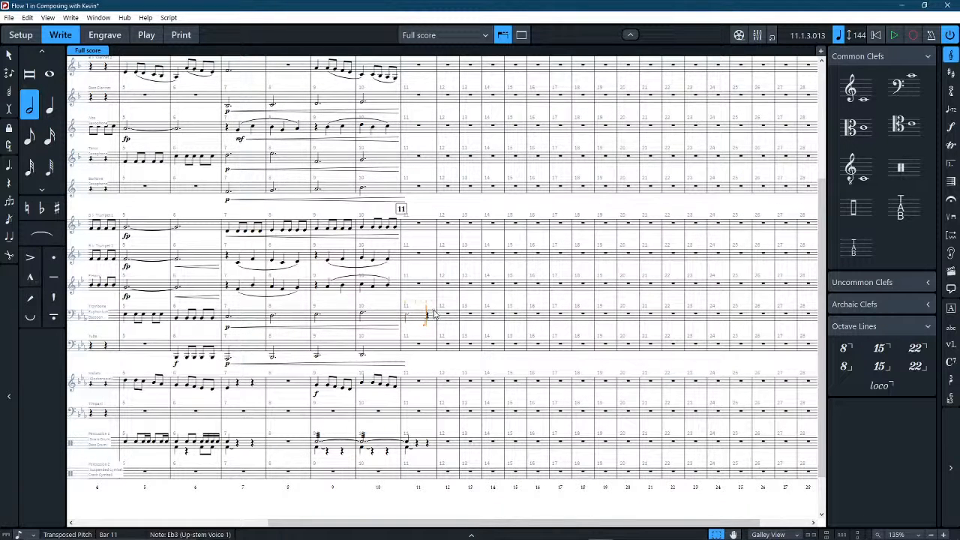
pyautogui.press('5')
pyautogui.press('6')
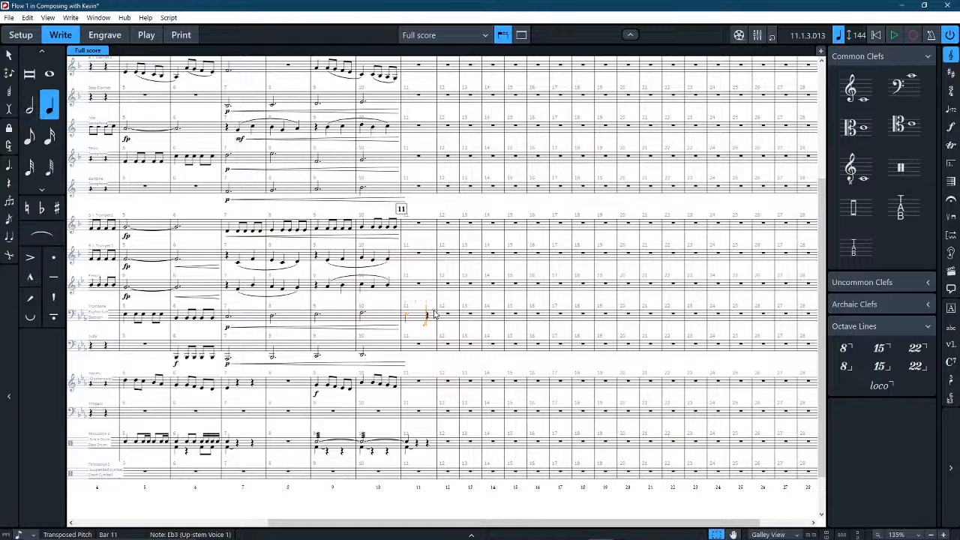
pyautogui.click(434, 312)
# Enter a half note G3 and a quarter note B-flat 3 in bar 12 of the Trombone staff.
pyautogui.press('4')
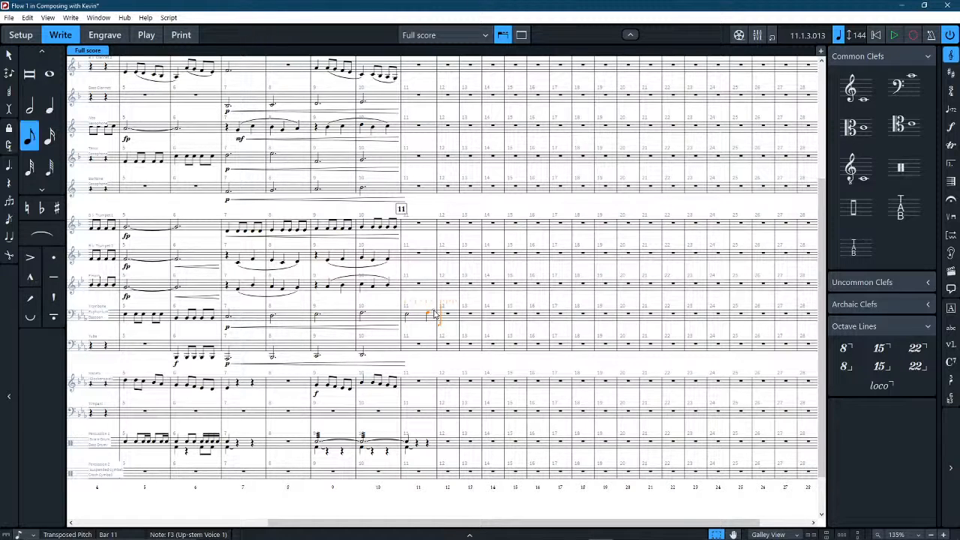
pyautogui.press('3')
pyautogui.press('8')
pyautogui.press('3')
pyautogui.press('6')
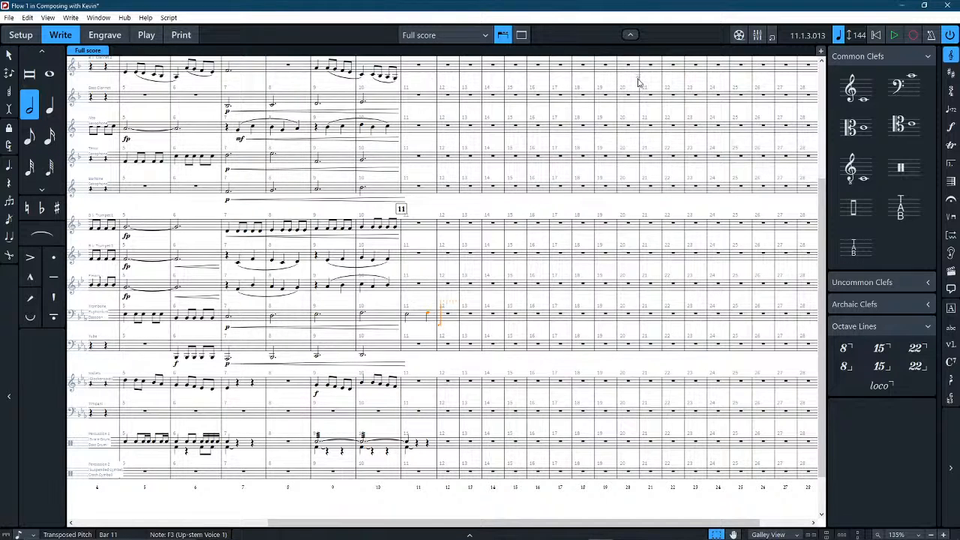
pyautogui.press('g')
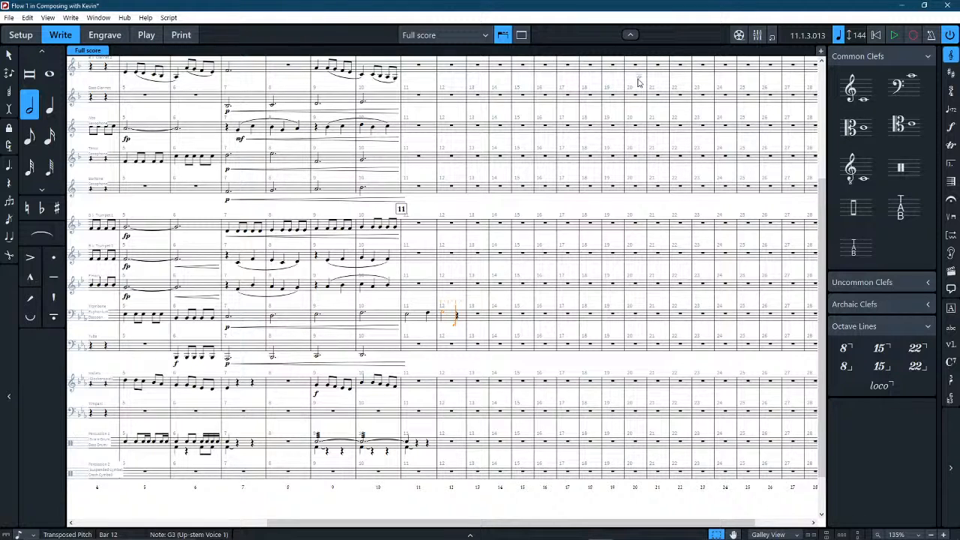
pyautogui.press('3')
pyautogui.press('4')
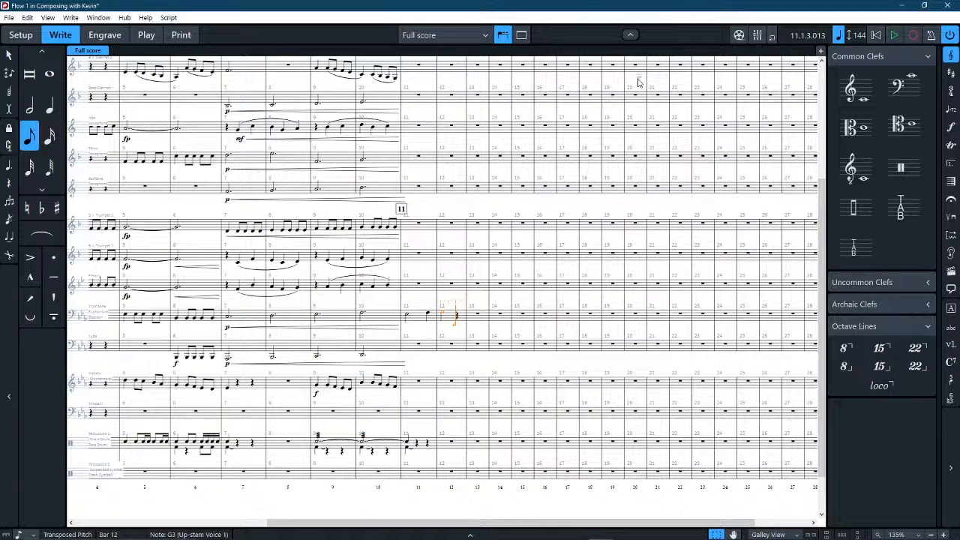
pyautogui.press('5')
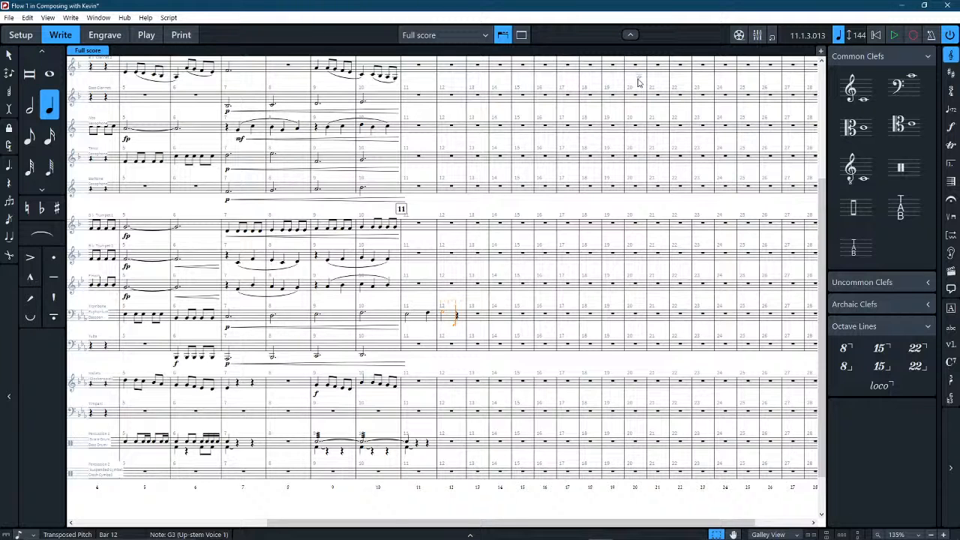
pyautogui.press('b')
# Transpose the Trombone's bar 12 quarter note down an octave.
pyautogui.press('Down')
pyautogui.press('Down')
pyautogui.press('Down')
pyautogui.press('Down')
pyautogui.press('Down')
pyautogui.press('Down')
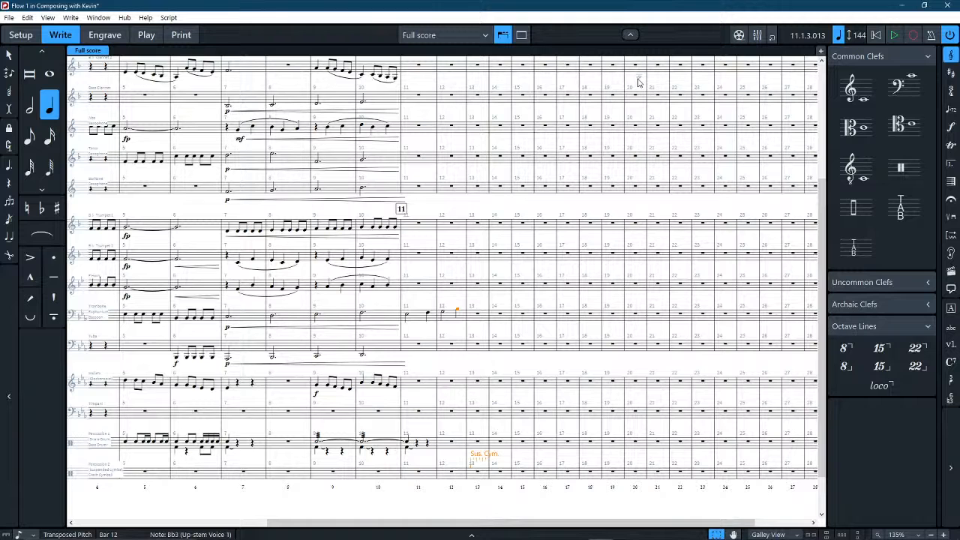
pyautogui.press('Up')
pyautogui.press('Up')
pyautogui.press('Up')
pyautogui.press('Up')
pyautogui.press('Up')
pyautogui.press('Up')
pyautogui.press('Up')
pyautogui.click(8, 55)
pyautogui.click(457, 310)
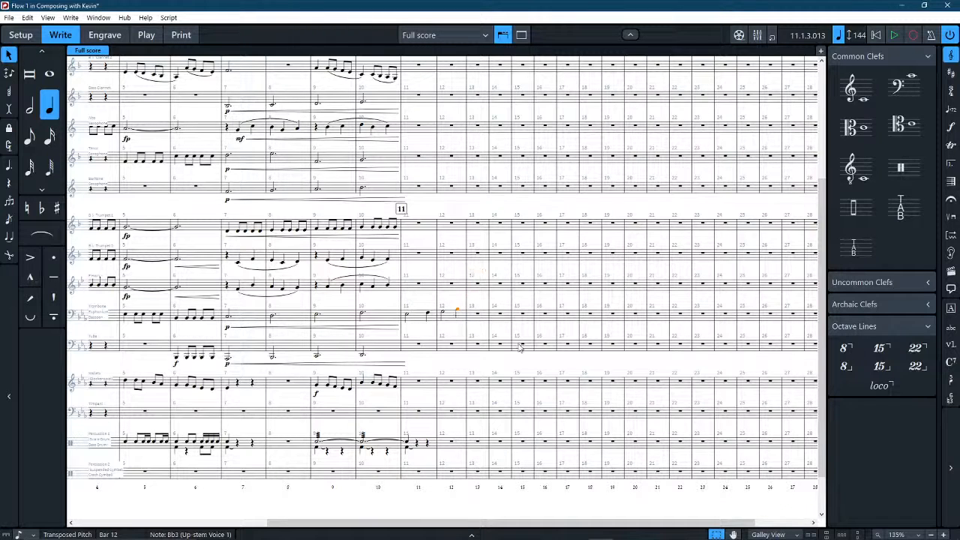
pyautogui.hotkey('ctrl', 'alt', 'Down')
pyautogui.press('Escape')
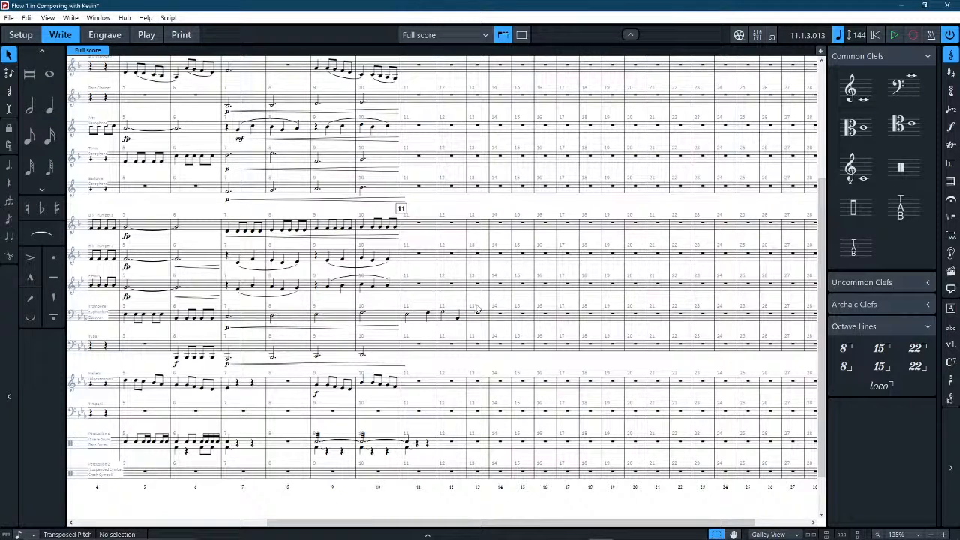
# Enter a half note F3 and a quarter note G3 in bar 13 of the Trombone staff.
pyautogui.click(8, 56)
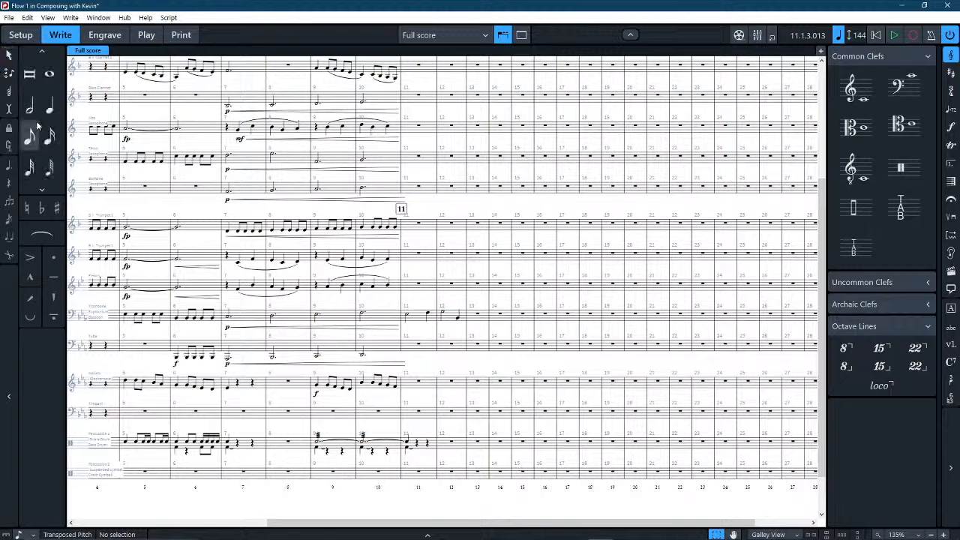
pyautogui.click(34, 109)
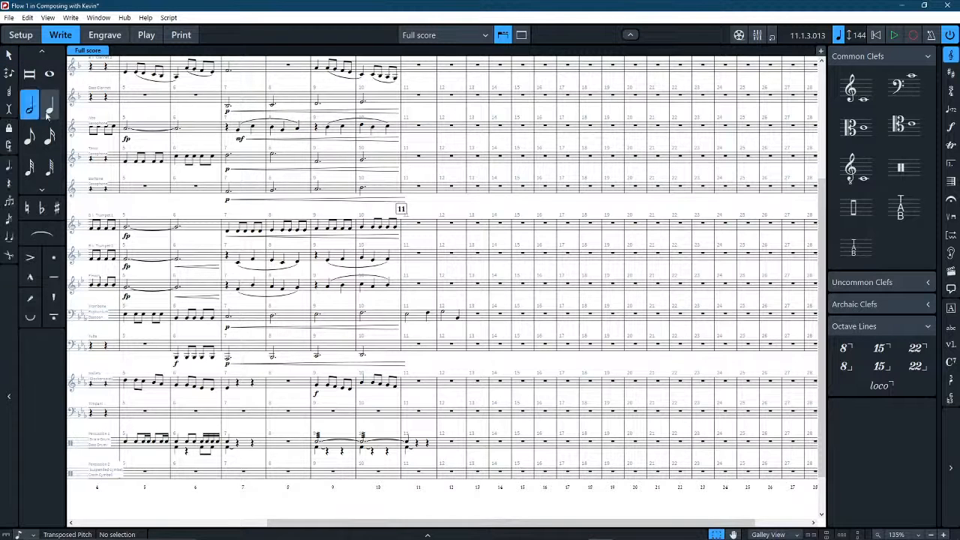
pyautogui.click(474, 315)
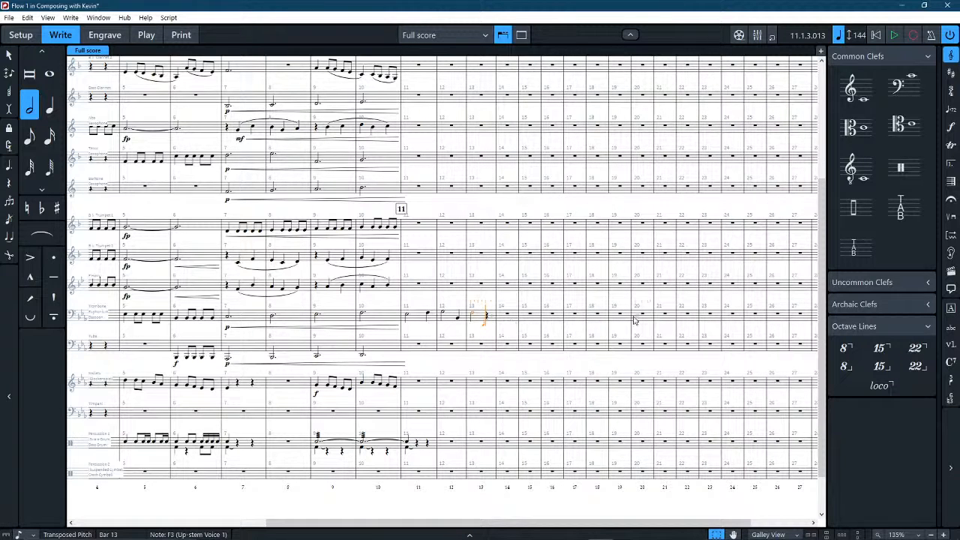
pyautogui.press('6')
pyautogui.press('g')
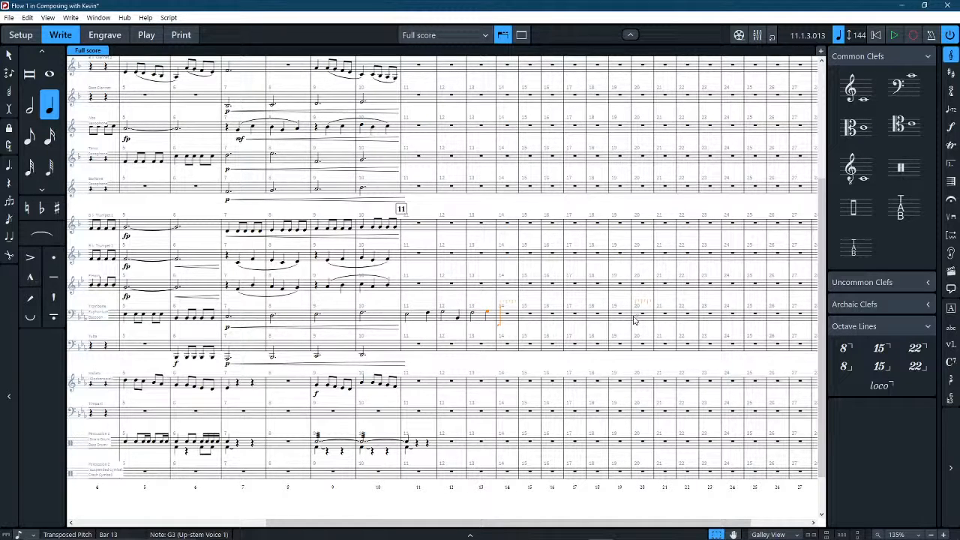
# Enter a dotted half note A-flat 3 in bar 14 of the Trombone staff and finish note input.
pyautogui.press('5')
pyautogui.press('5')
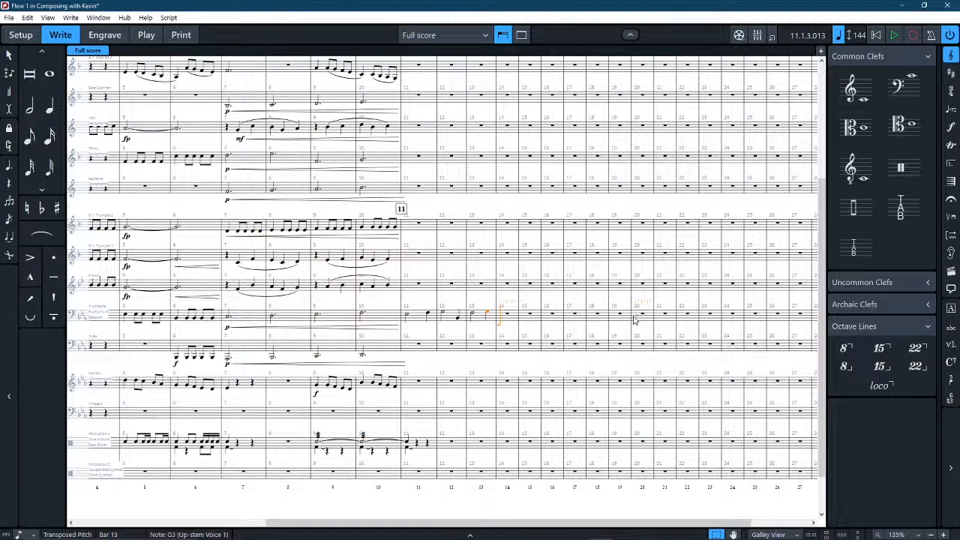
pyautogui.press('6')
pyautogui.press('5')
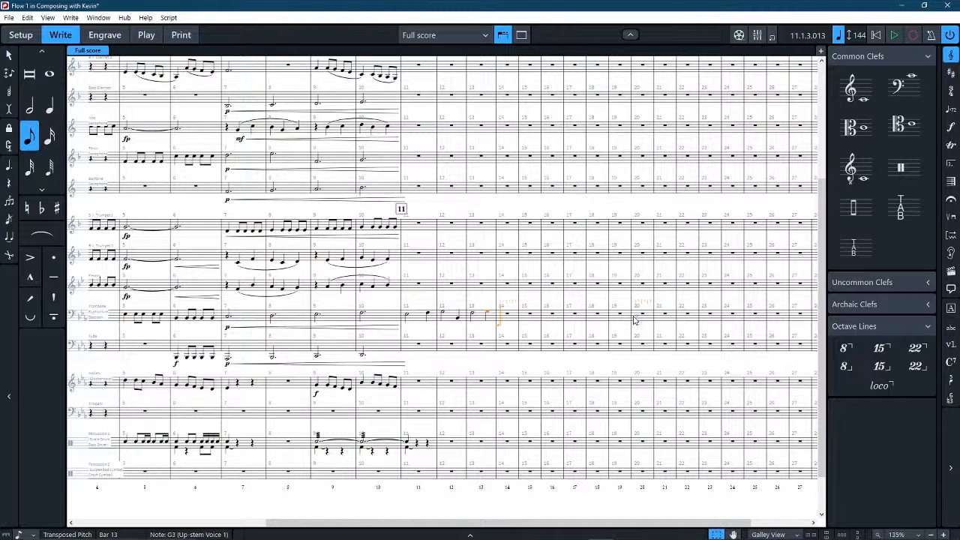
pyautogui.press('6')
pyautogui.press('7')
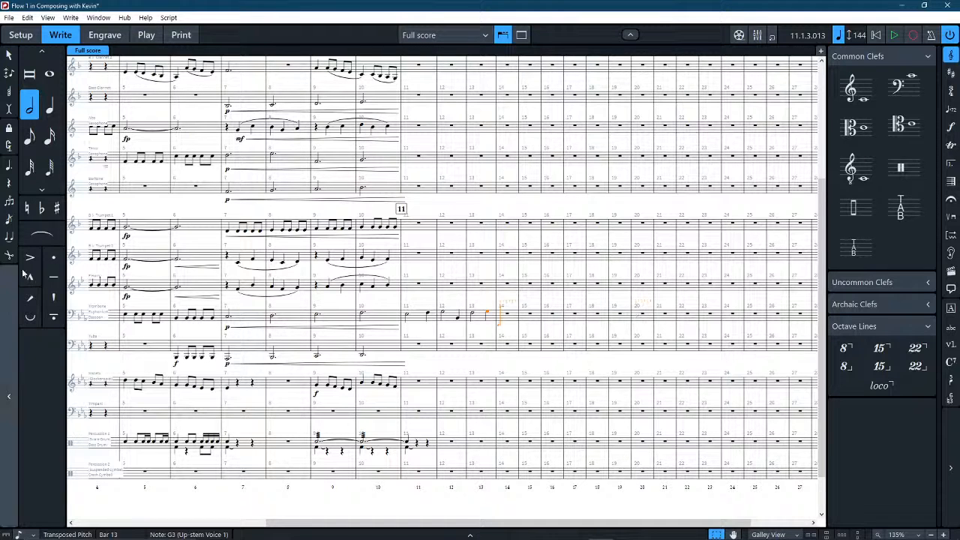
pyautogui.click(9, 168)
pyautogui.press('a')
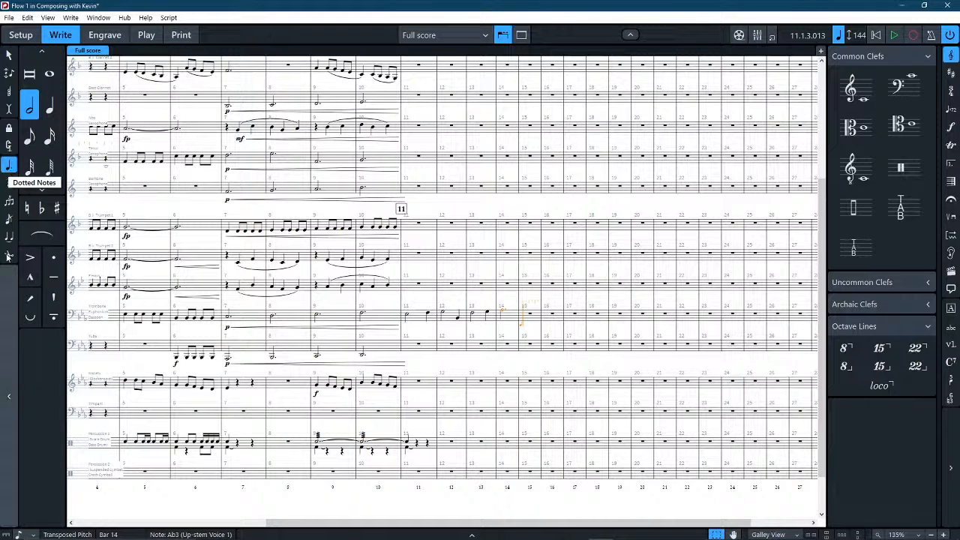
pyautogui.press('Escape')
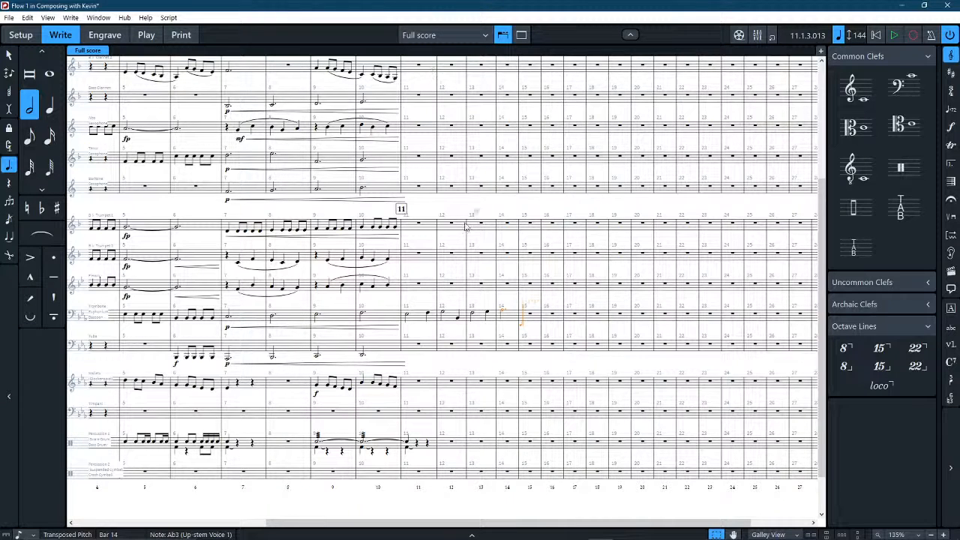
# Play the new Trombone melody from bar 11 and stop playback in bar 14.
pyautogui.click(417, 319)
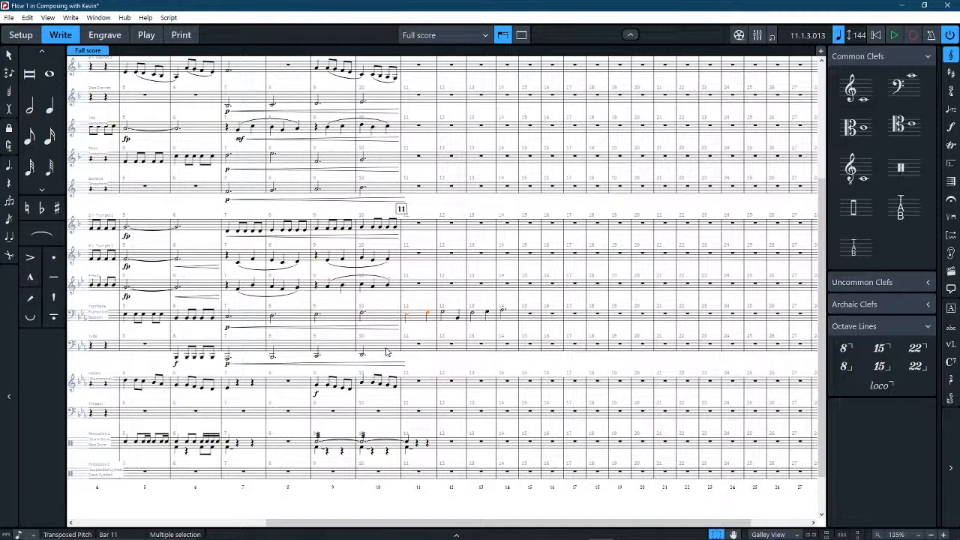
pyautogui.press('space')
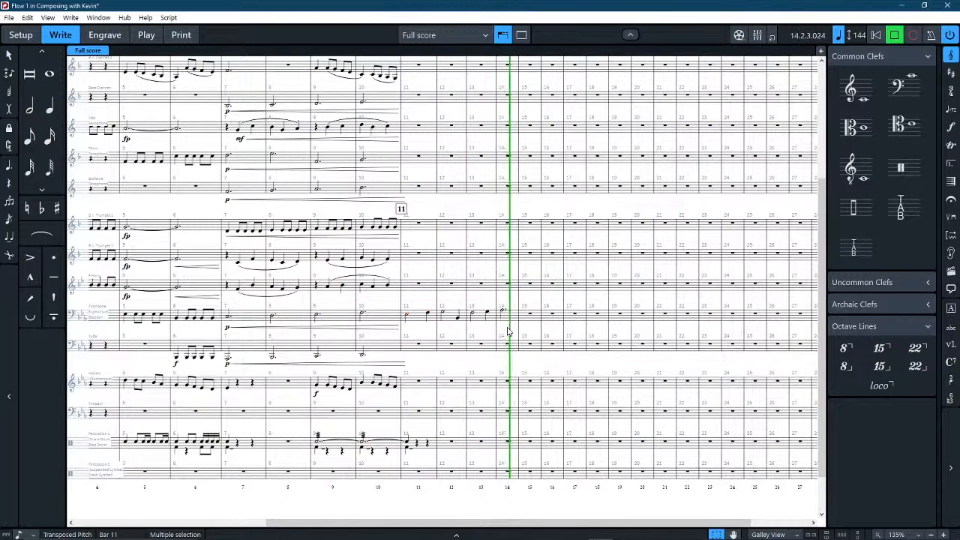
pyautogui.press('space')
pyautogui.press('Escape')
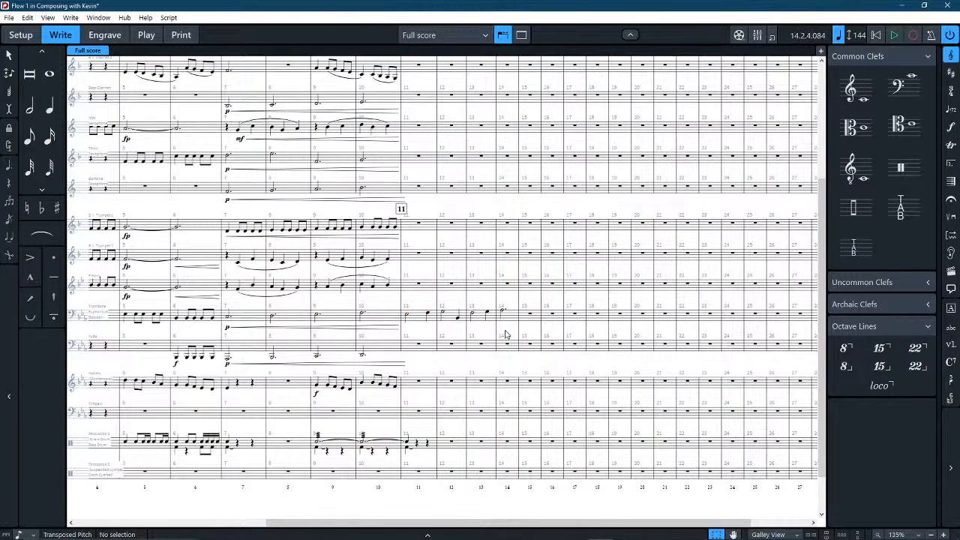
# Try to add an mf dynamic to the Trombone's bar 11 notes and undo it.
pyautogui.click(420, 319)
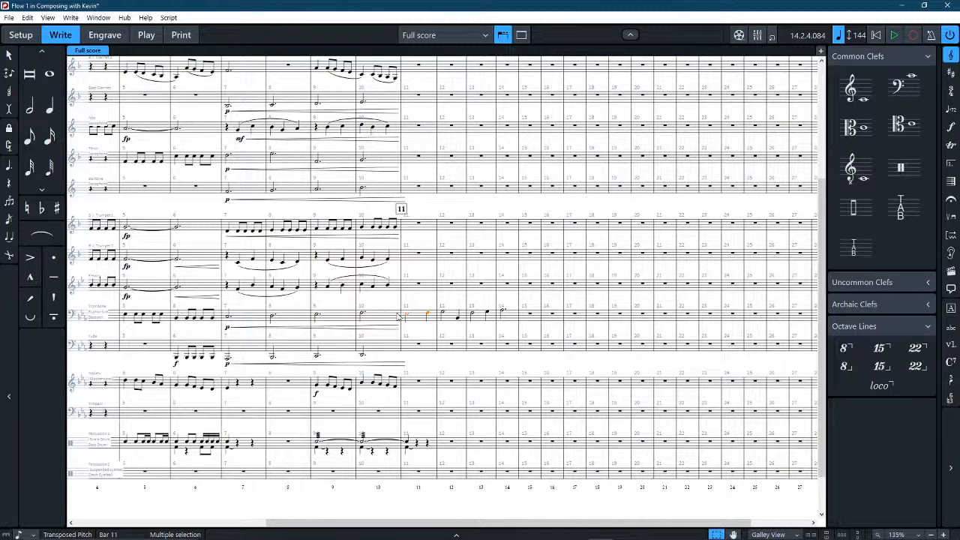
pyautogui.hotkey('shift', 'd')
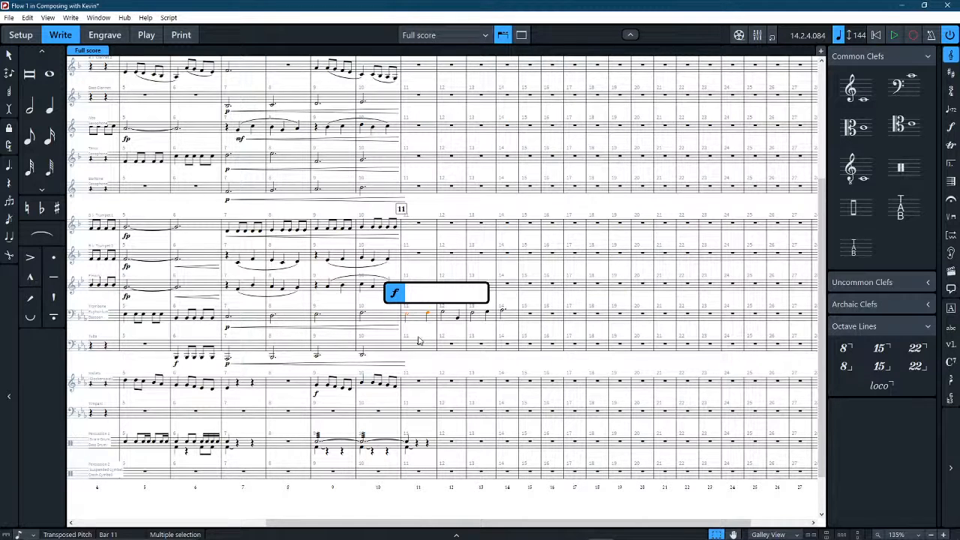
pyautogui.write('F')
pyautogui.press('BackSpace')
pyautogui.write('mf')
pyautogui.press('Return')
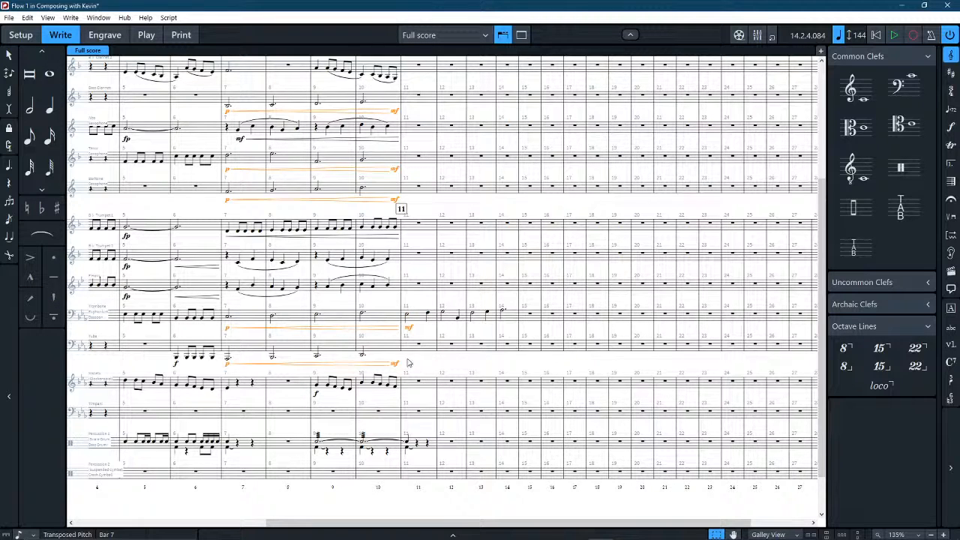
pyautogui.hotkey('ctrl', 'z')
# Reselect the Trombone's bar 11, try the mf dynamic a second time and undo it again.
pyautogui.click(417, 366)
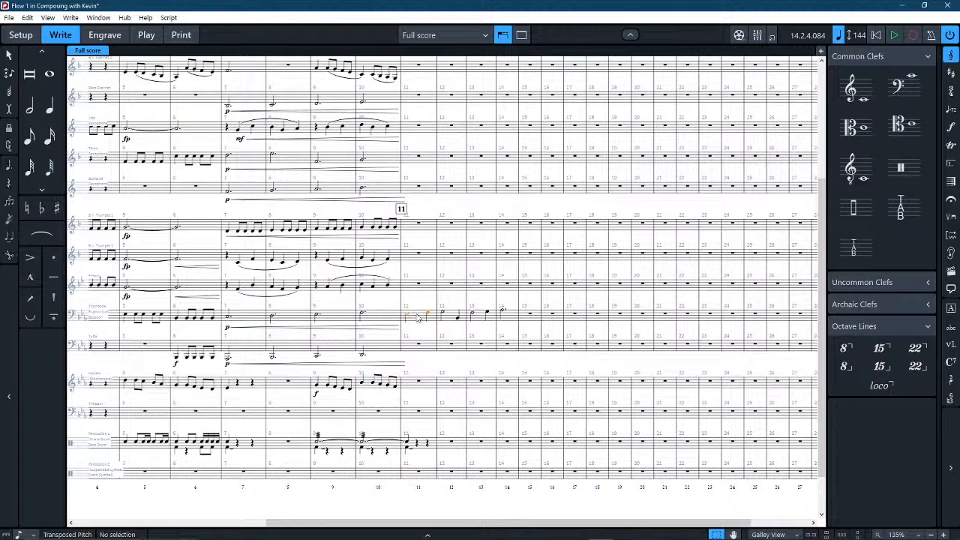
pyautogui.click(418, 316)
pyautogui.press('Escape')
pyautogui.click(418, 317)
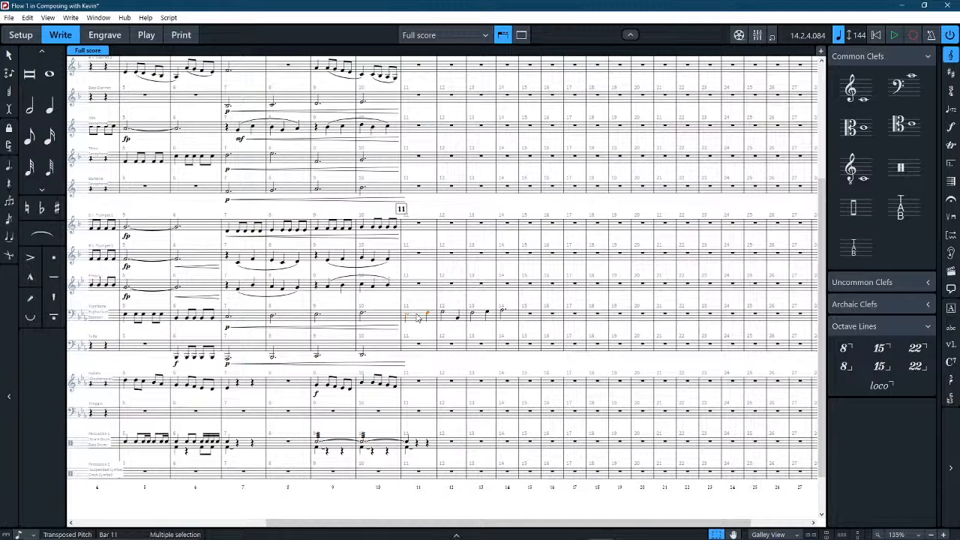
pyautogui.hotkey('shift', 'd')
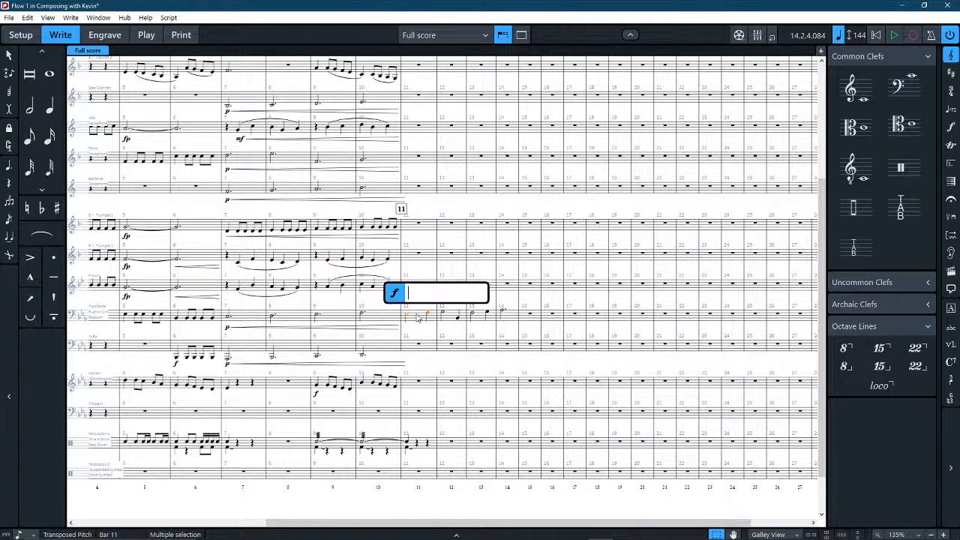
pyautogui.write('mf')
pyautogui.press('Return')
pyautogui.click(411, 369)
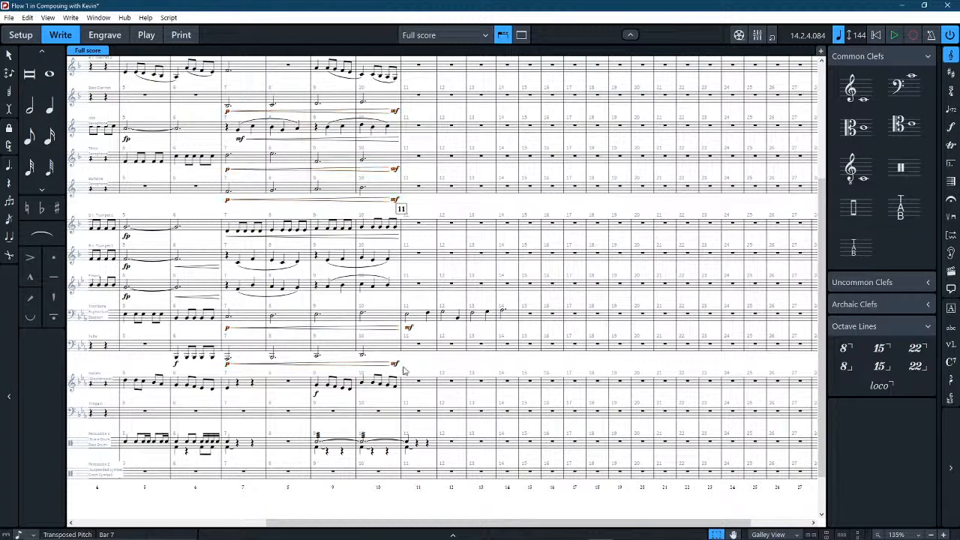
pyautogui.click(395, 363)
pyautogui.hotkey('ctrl', 'z')
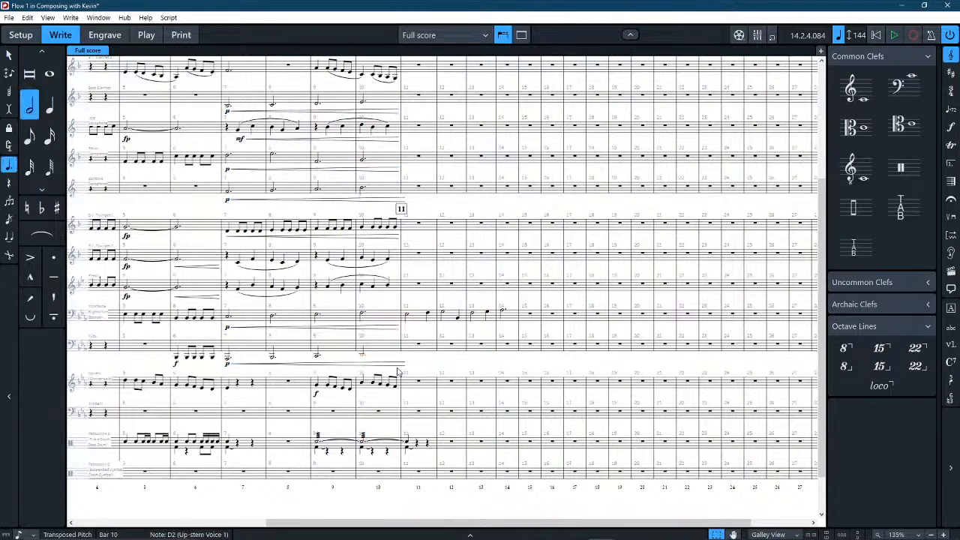
# Delete the linked crescendo hairpin under bars 7–10 and add a new crescendo hairpin across the Trombone's bars 7–10.
pyautogui.click(291, 365)
pyautogui.press('Delete')
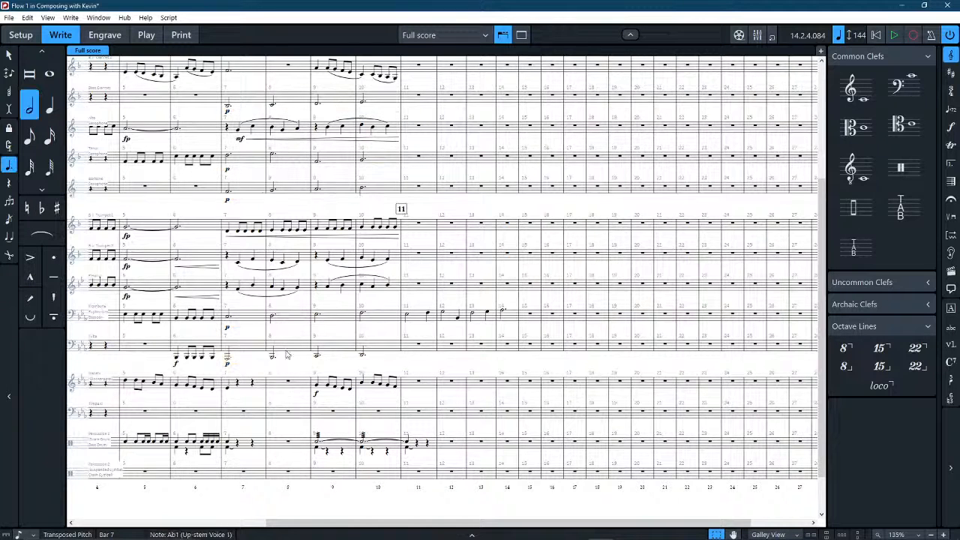
pyautogui.moveTo(220, 333); pyautogui.dragTo(241, 316)
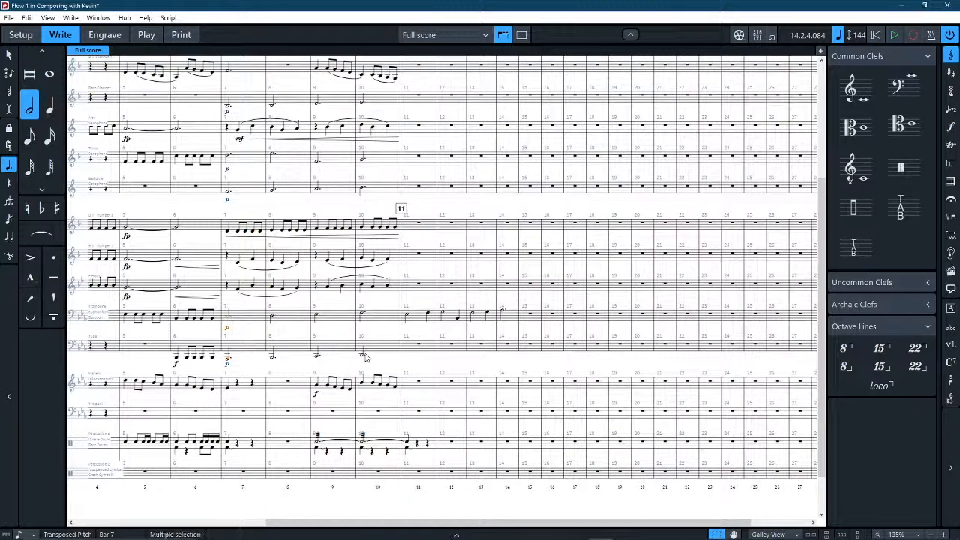
pyautogui.keyDown('shift'); pyautogui.click(369, 318); pyautogui.keyUp('shift')
pyautogui.hotkey('shift', 'd')
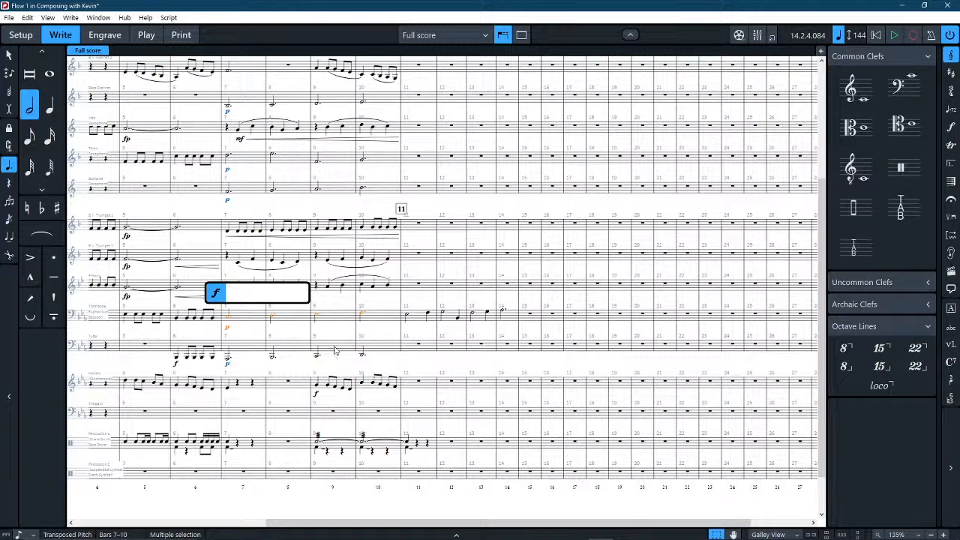
pyautogui.write('<')
pyautogui.press('Return')
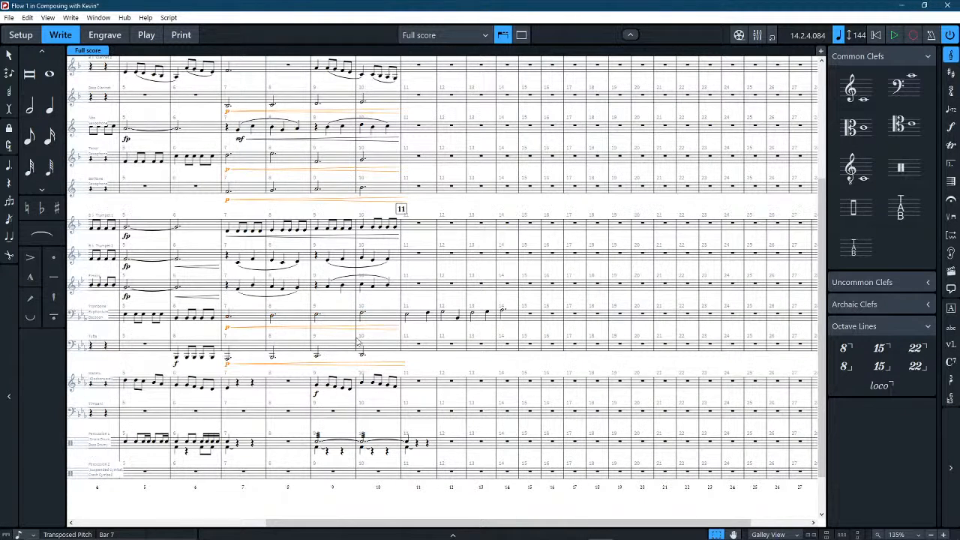
# Add an mf dynamic at the start of bar 11 in the Trombone staff.
pyautogui.click(417, 321)
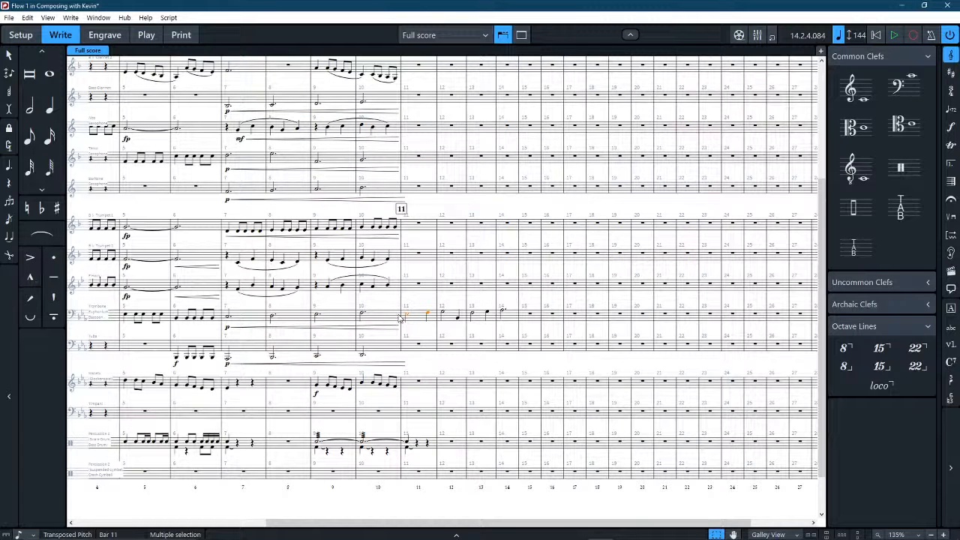
pyautogui.click(402, 315)
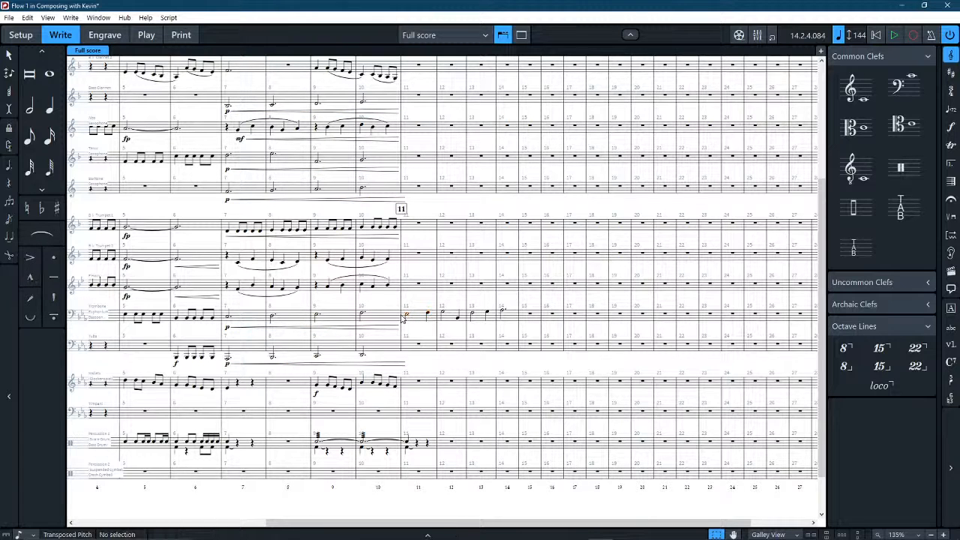
pyautogui.click(417, 321)
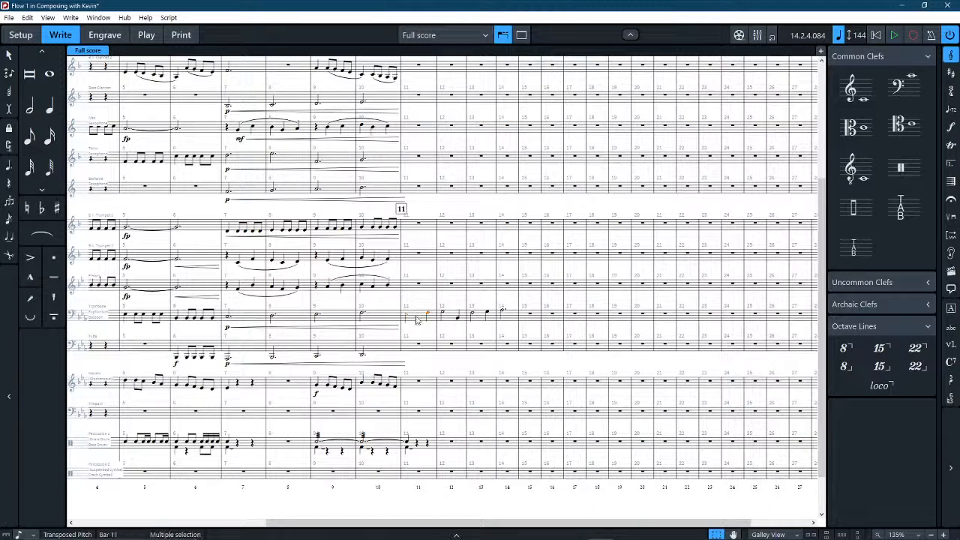
pyautogui.click(422, 317)
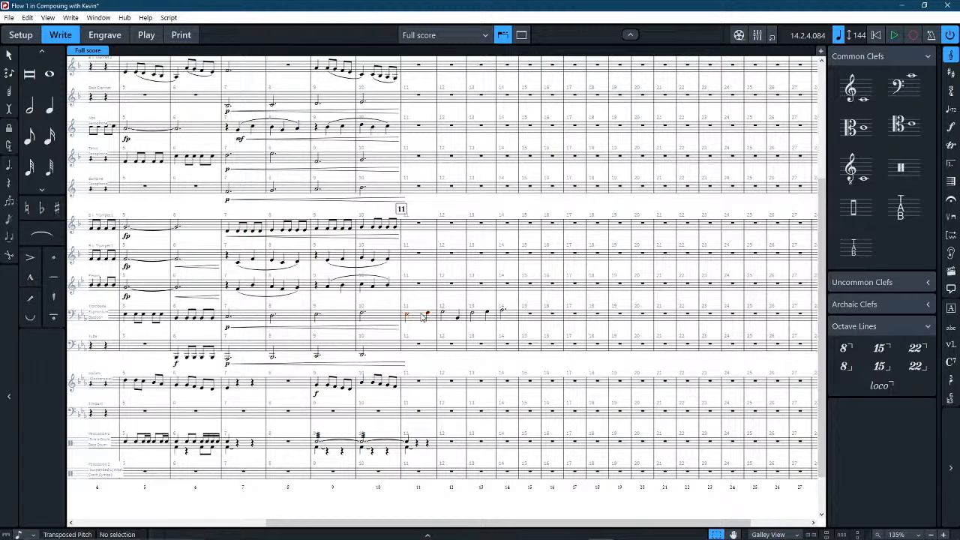
pyautogui.click(423, 318)
pyautogui.hotkey('shift', 'd')
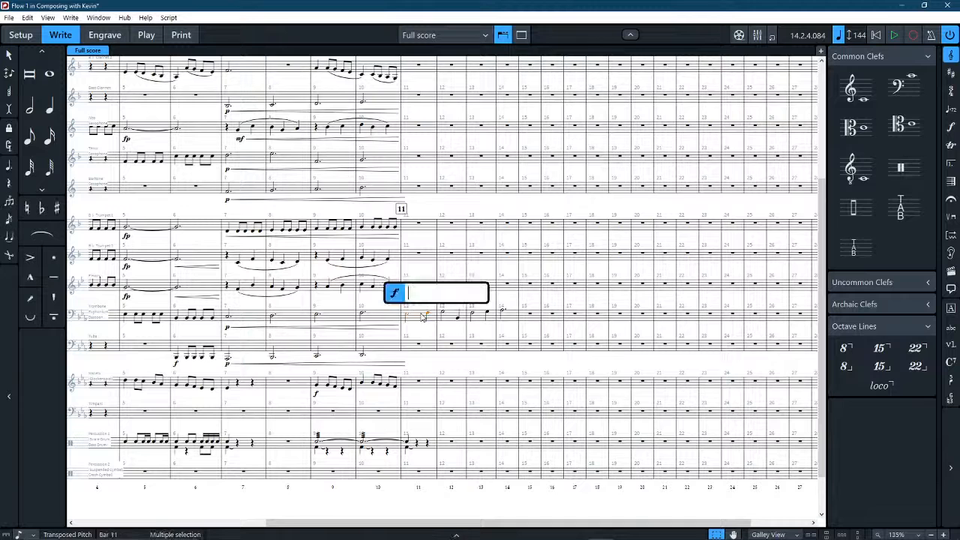
pyautogui.write('mf')
pyautogui.press('Return')
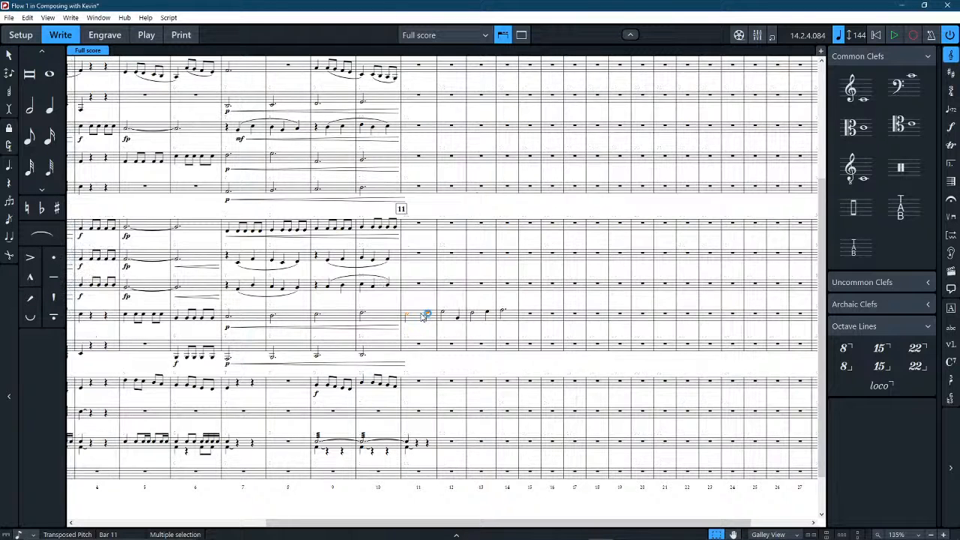
pyautogui.click(422, 365)
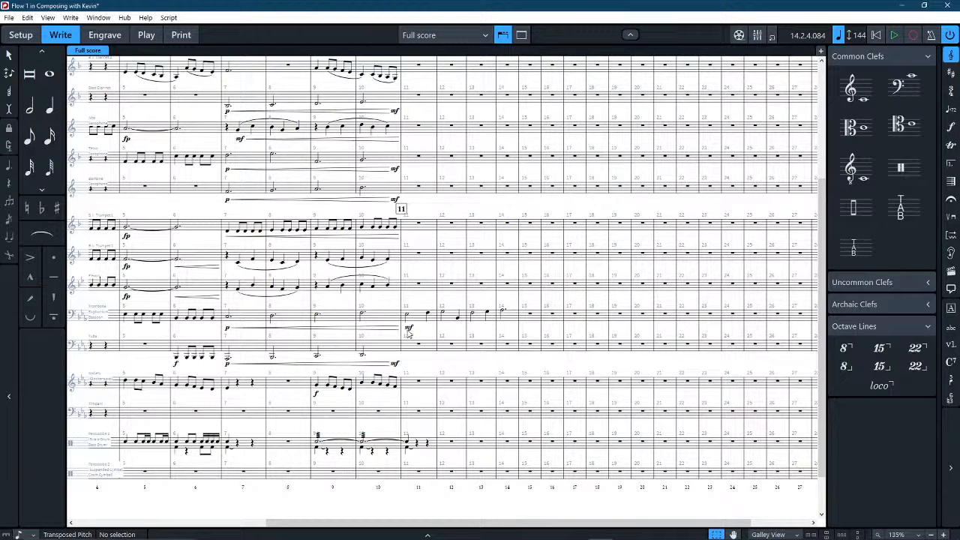
# Delete the linked crescendo hairpins under bars 7–10 and the linked p dynamics in bar 7.
pyautogui.click(334, 328)
pyautogui.press('Delete')
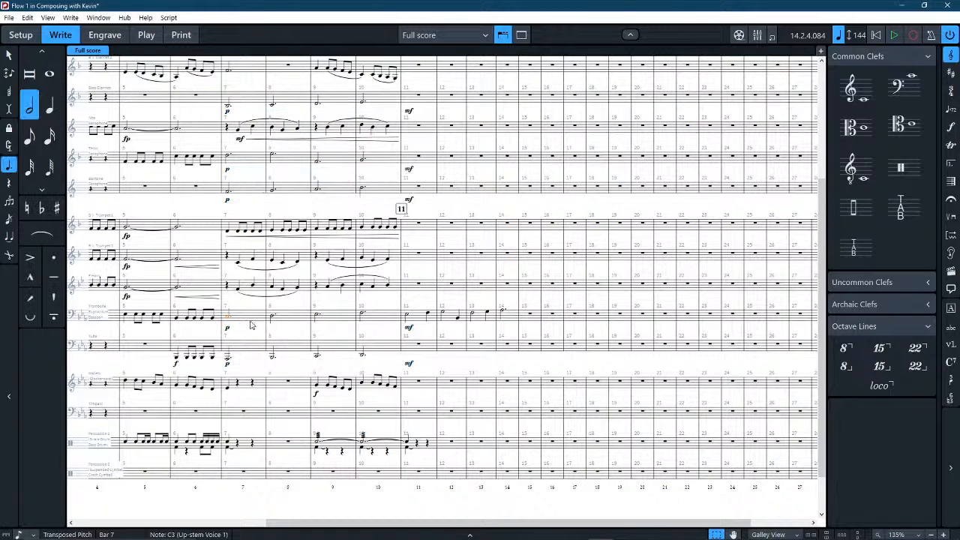
pyautogui.keyDown('shift'); pyautogui.click(365, 320); pyautogui.keyUp('shift')
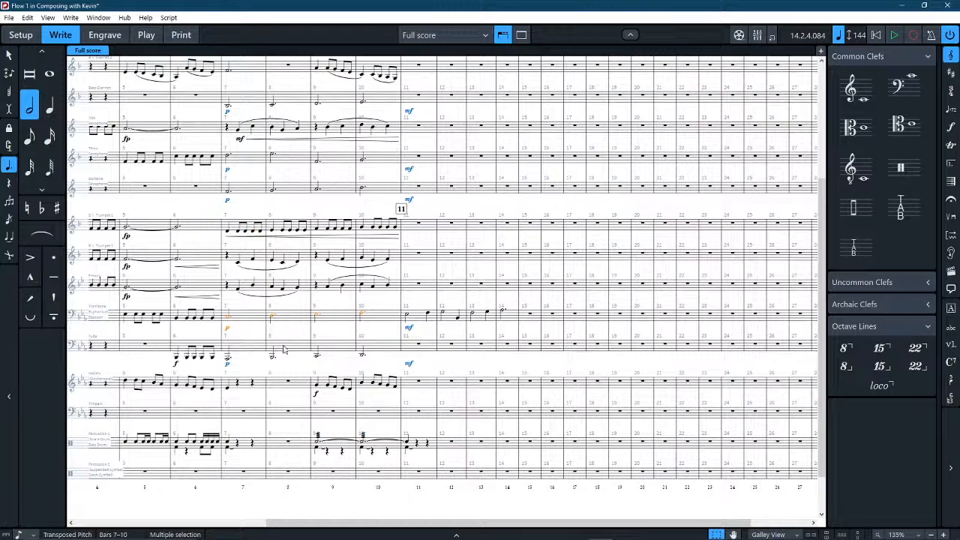
pyautogui.click(241, 352)
pyautogui.click(228, 363)
pyautogui.press('Delete')
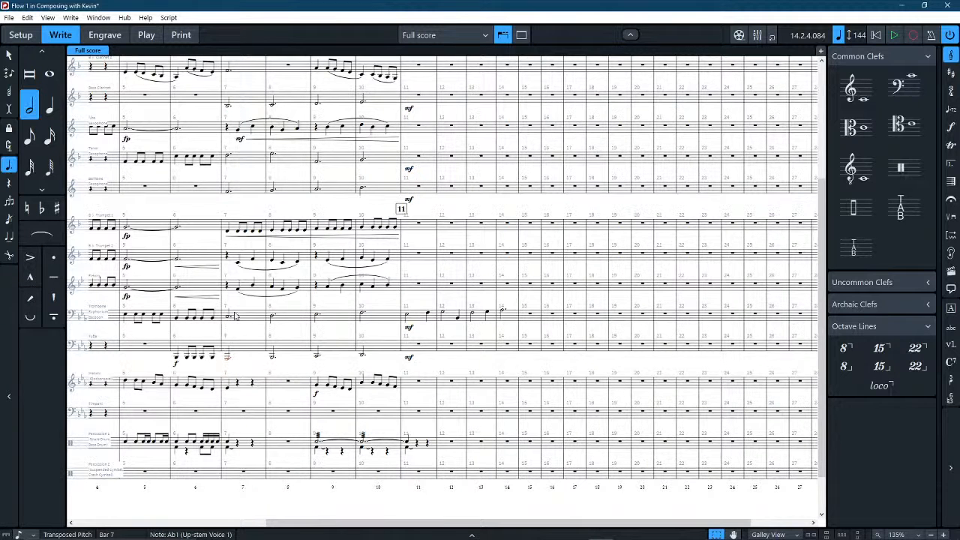
# Add a cresc. text marking across bars 7–10 of the Trombone staff.
pyautogui.click(251, 315)
pyautogui.keyDown('shift'); pyautogui.click(384, 315); pyautogui.keyUp('shift')
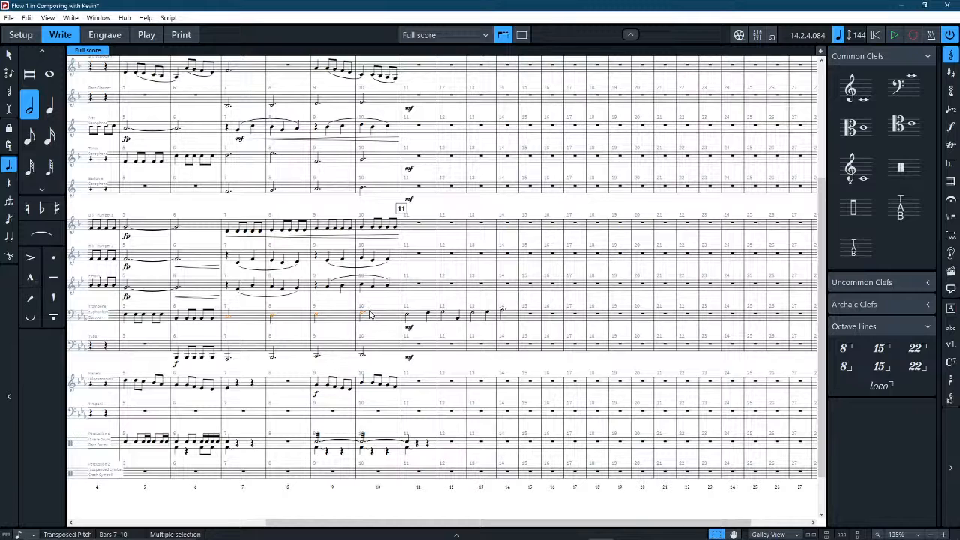
pyautogui.hotkey('shift', 'd')
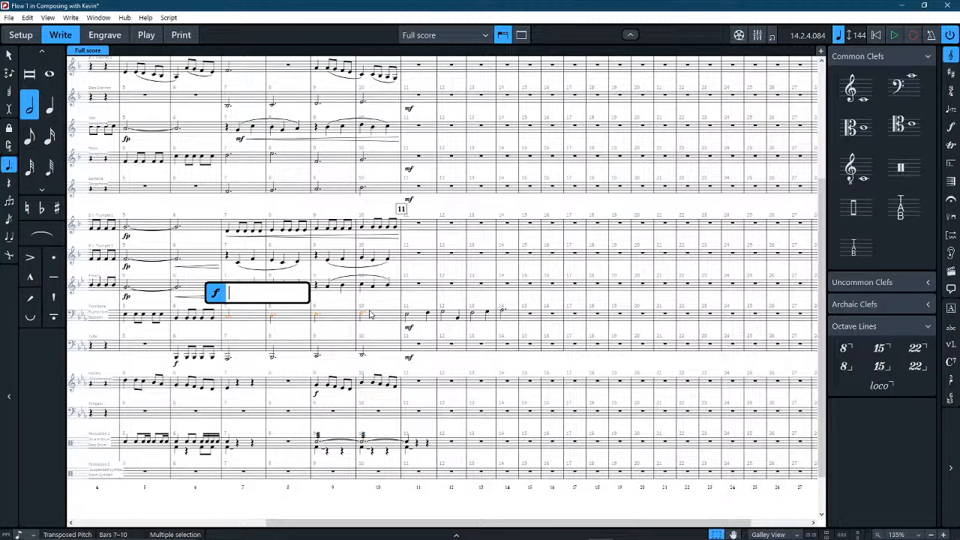
pyautogui.write('cresc.')
pyautogui.press('Return')
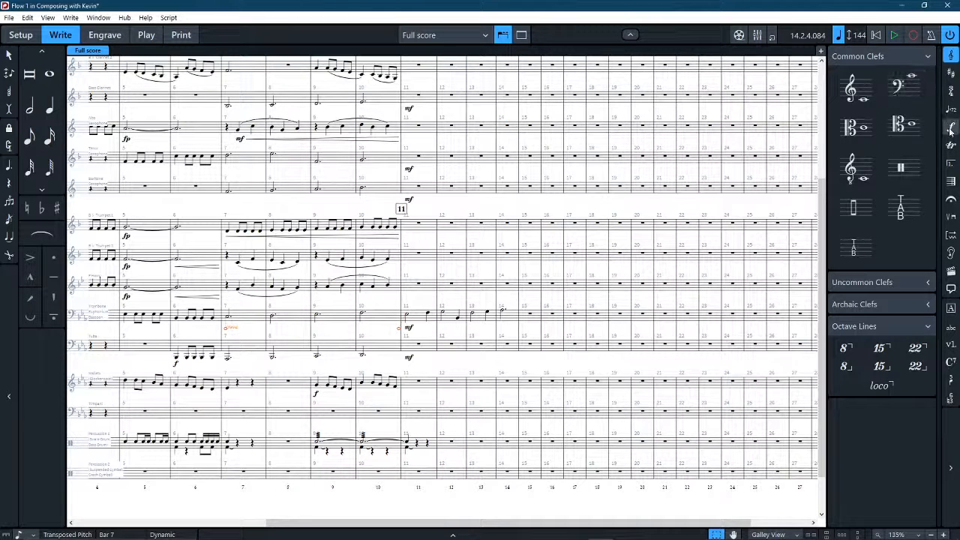
pyautogui.click(950, 236)
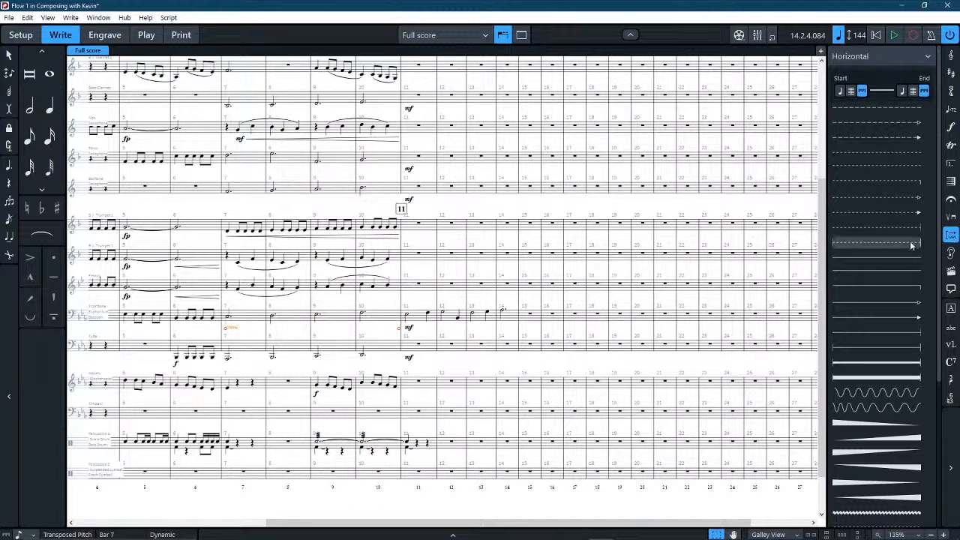
pyautogui.click(952, 127)
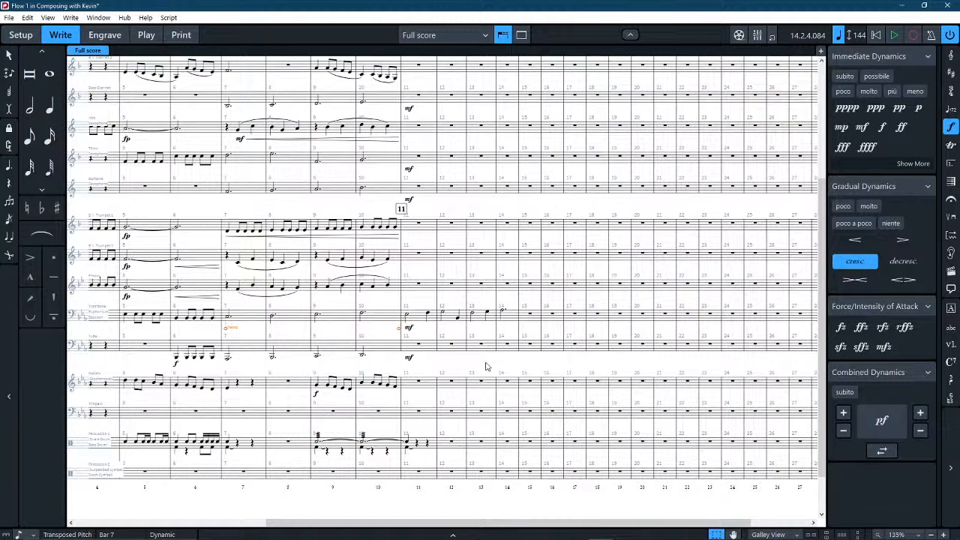
pyautogui.click(533, 327)
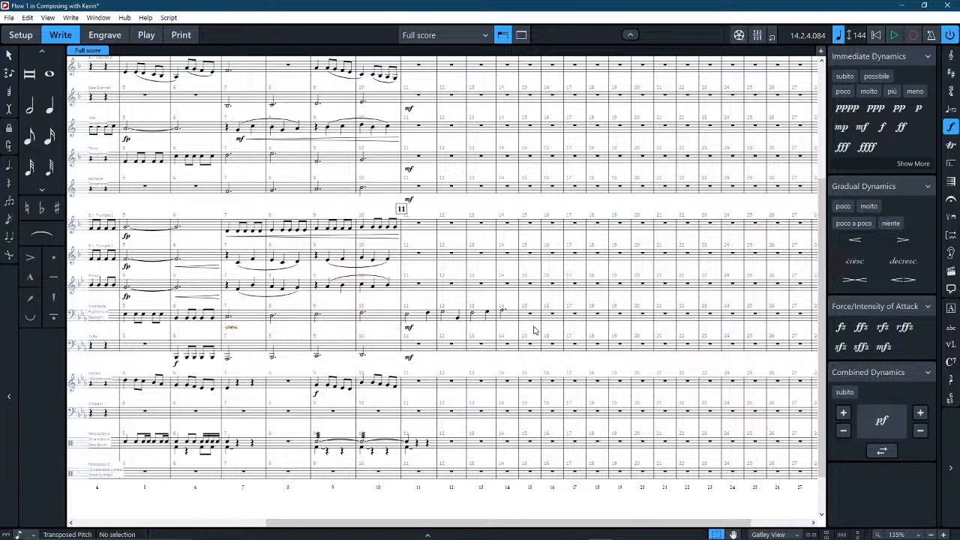
pyautogui.click(232, 330)
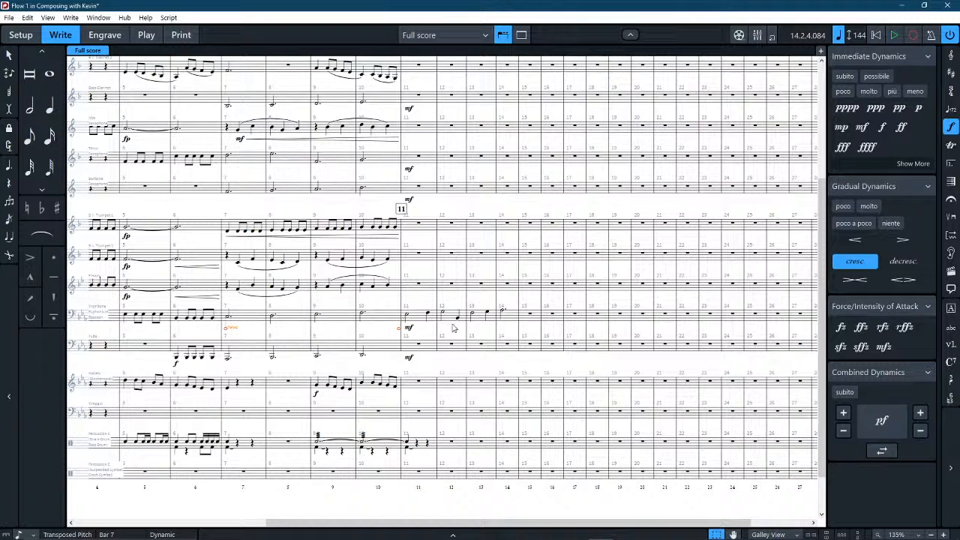
pyautogui.press('Escape')
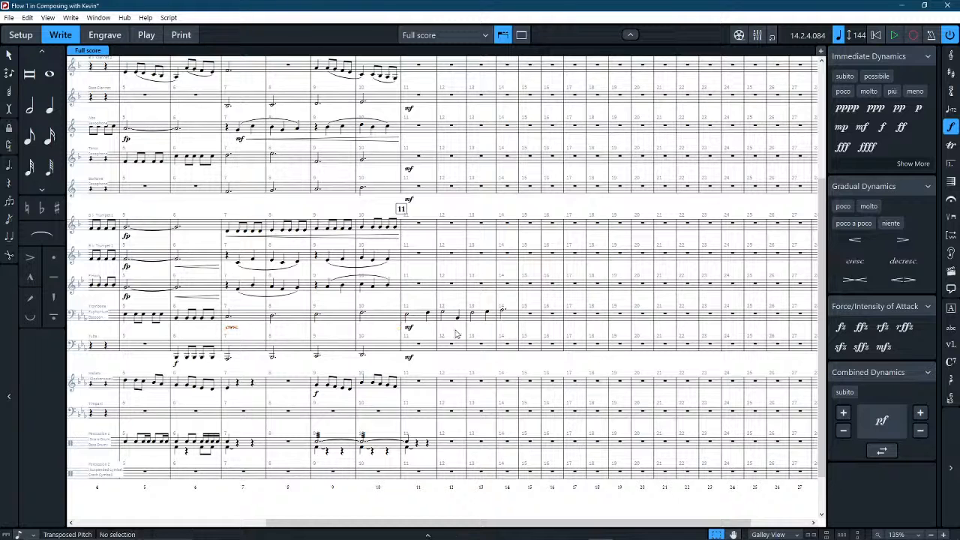
# Copy the Trombone's cresc. marking to bar 7 of the Tuba, Tenor Saxophone and Baritone Saxophone, and replace Trumpet 1's hairpin with it.
pyautogui.click(230, 332)
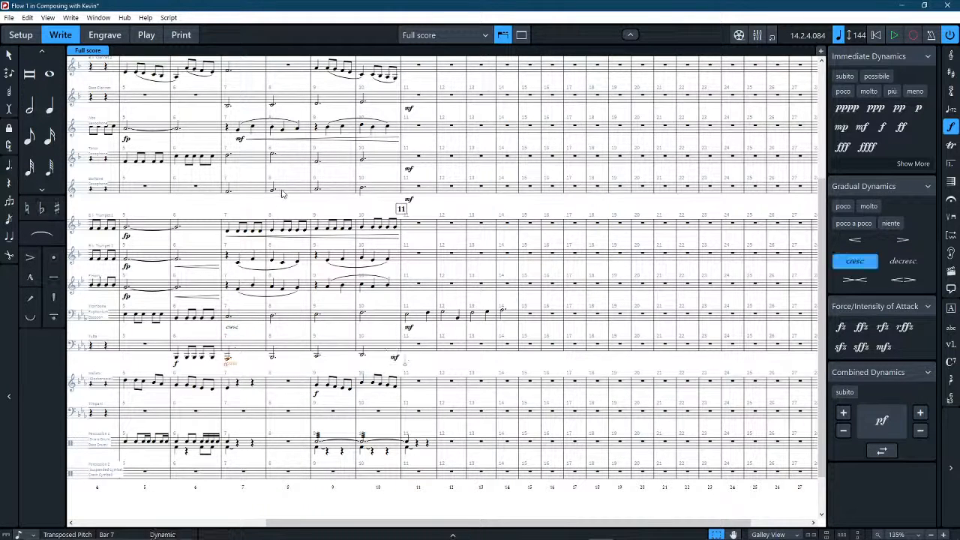
pyautogui.click(228, 156)
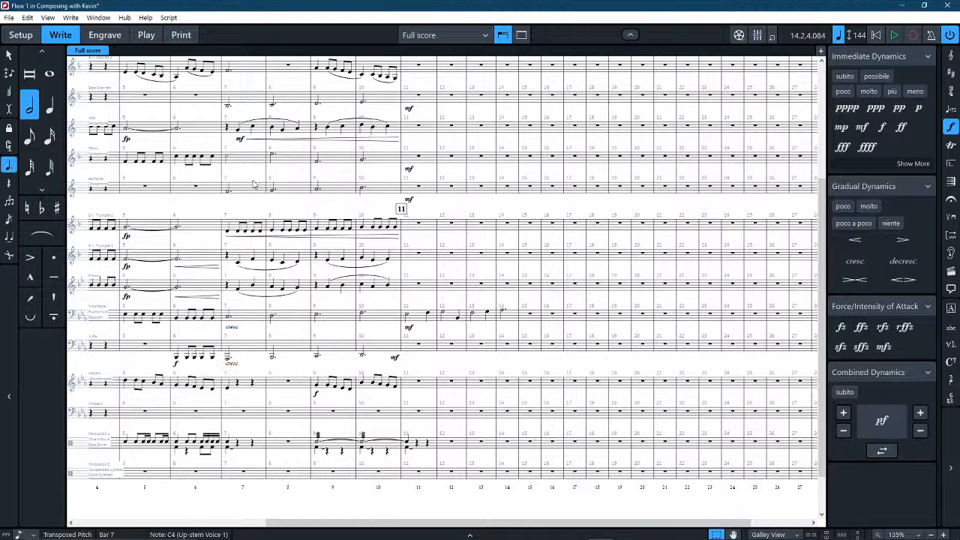
pyautogui.hotkey('ctrl', 'v')
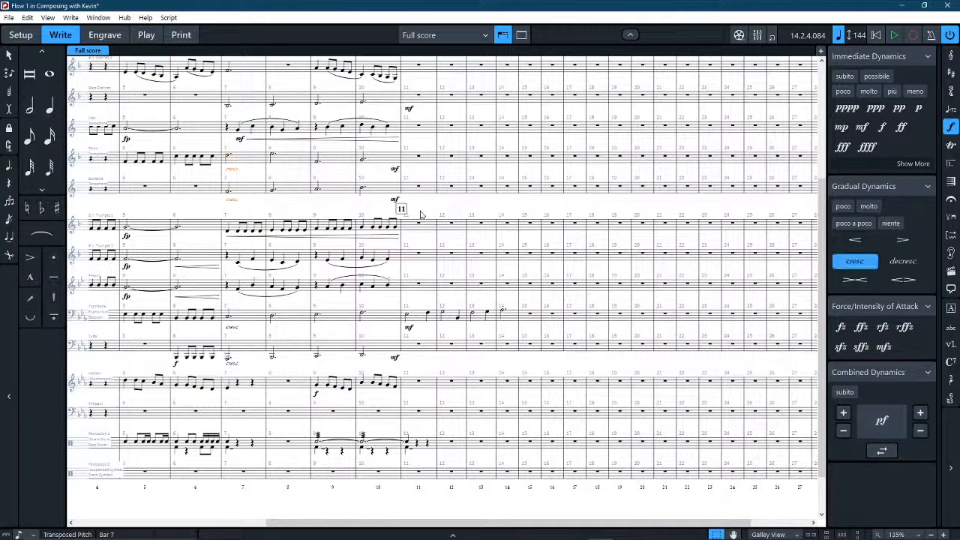
pyautogui.press('Escape')
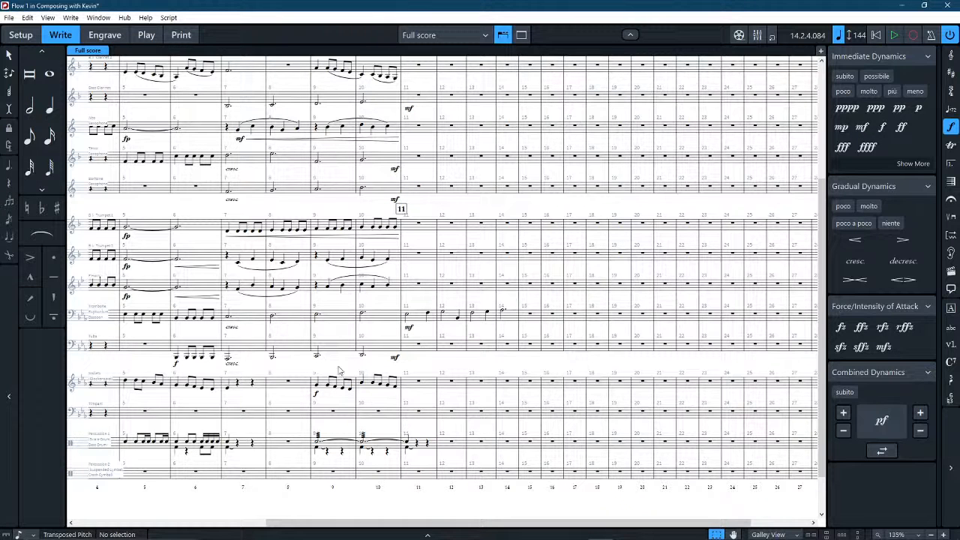
pyautogui.click(279, 238)
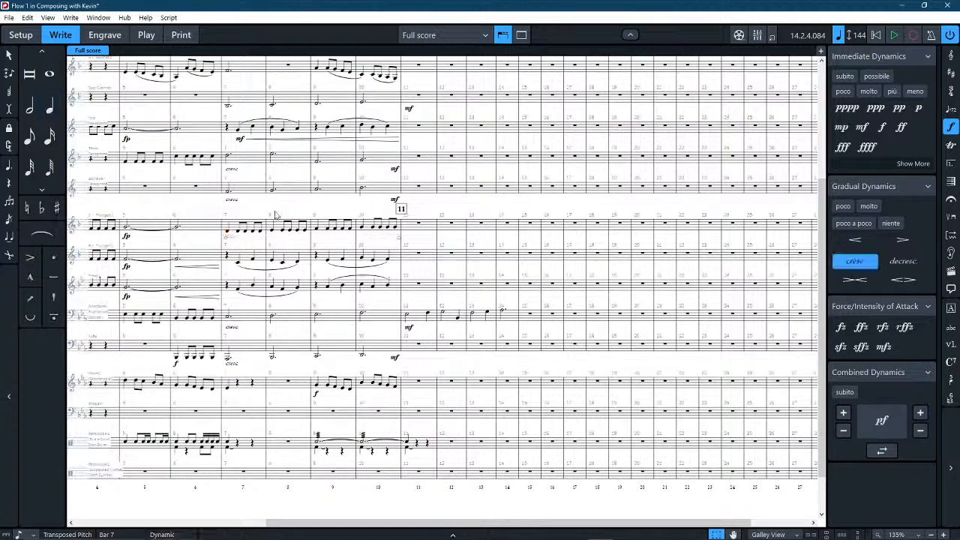
pyautogui.press('Escape')
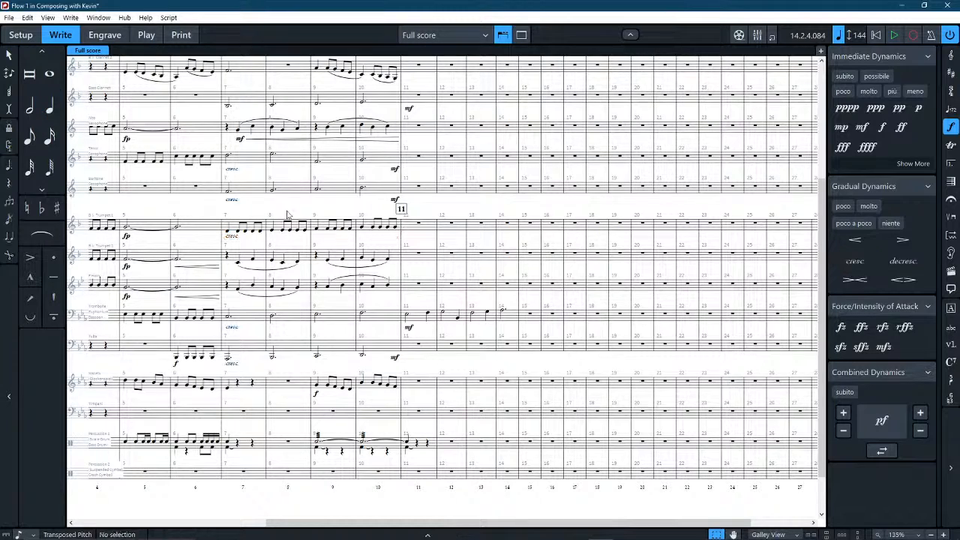
# Try to adjust the end point of Trumpet 1's cresc. marking near the barline between bars 10 and 11.
pyautogui.click(230, 239)
pyautogui.scroll(5, 360, 185)
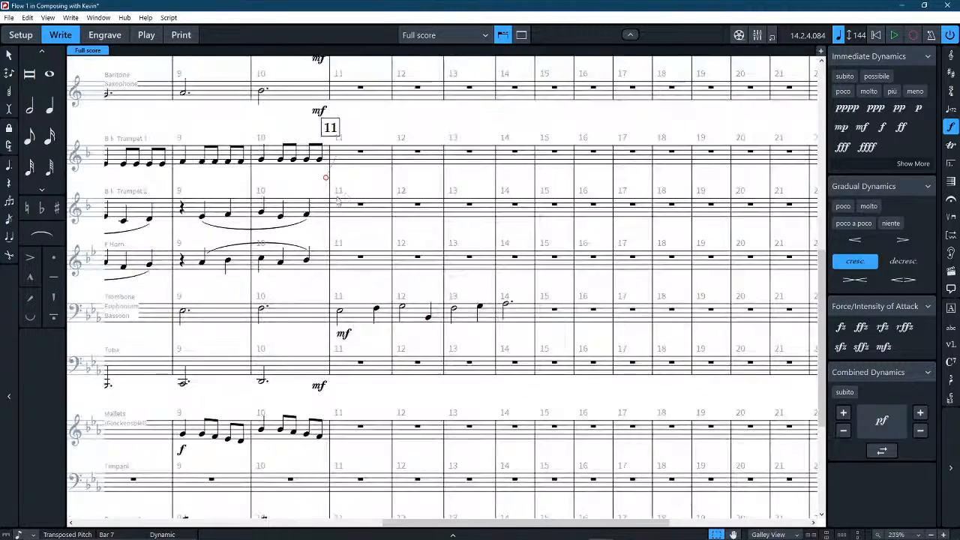
pyautogui.moveTo(359, 180); pyautogui.dragTo(532, 269)
pyautogui.click(336, 171)
pyautogui.hscroll(-5, 343, 179)
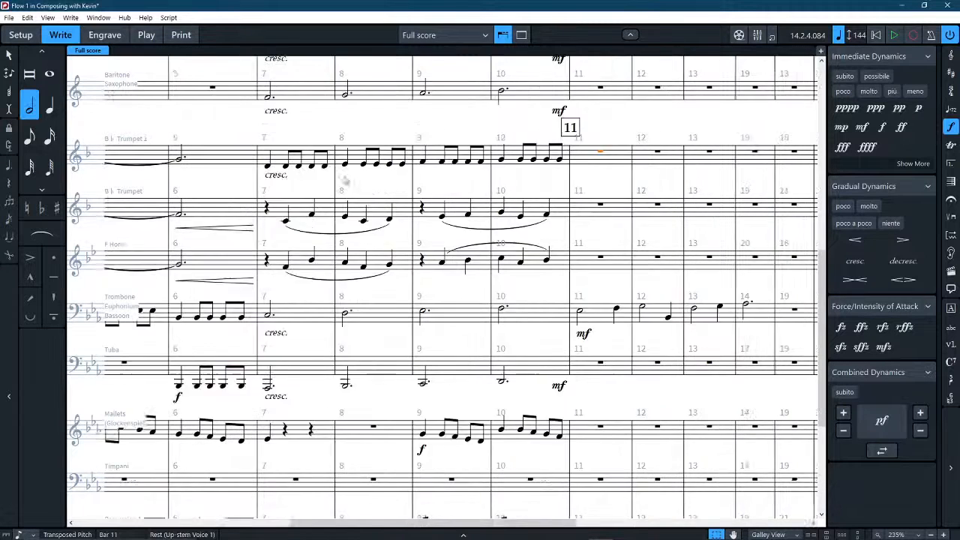
pyautogui.click(457, 179)
pyautogui.hscroll(-3, 455, 183)
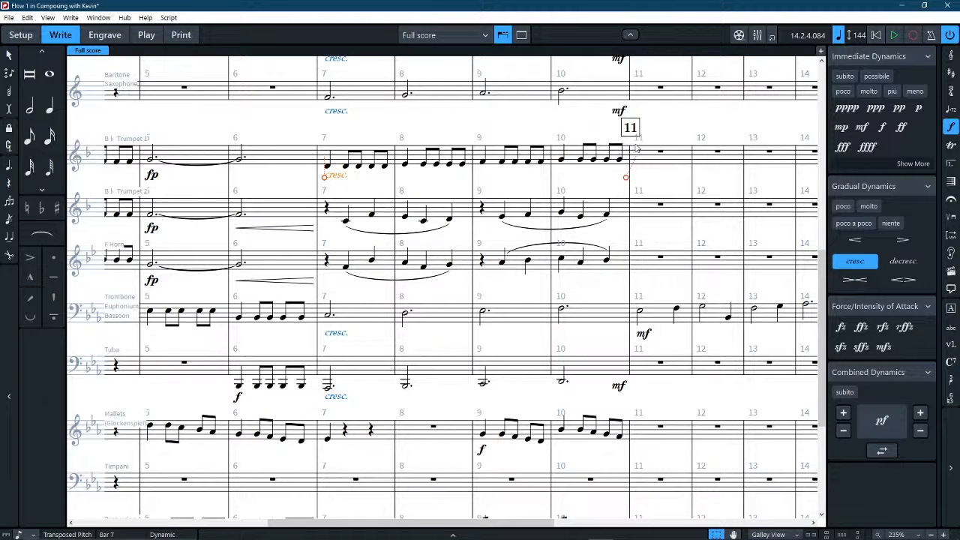
pyautogui.moveTo(625, 178)
pyautogui.mouseDown()
pyautogui.moveTo(557, 182)
pyautogui.moveTo(620, 180)
pyautogui.mouseUp()
pyautogui.hotkey('alt', 'Right')
# Delete the Tuba's mf dynamic at the end of bar 10.
pyautogui.click(618, 384)
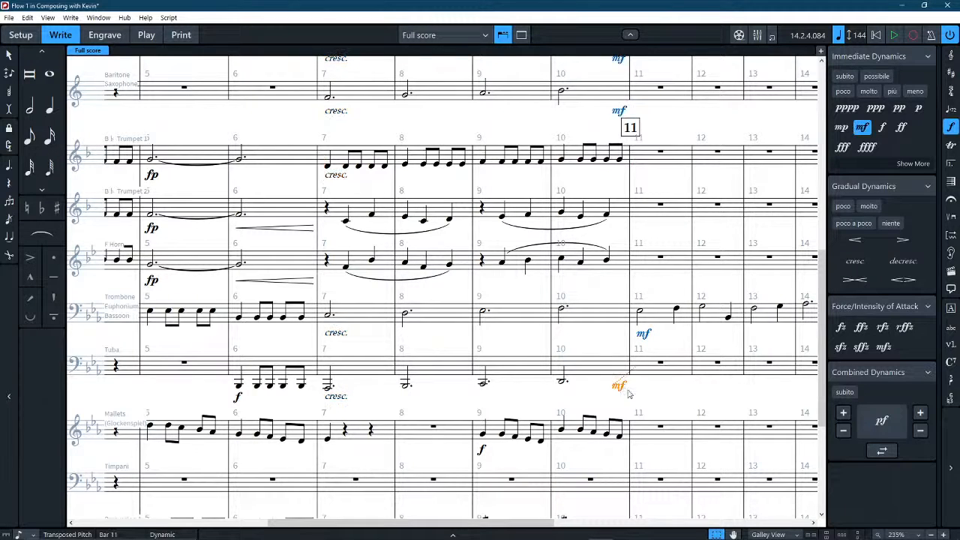
pyautogui.click(620, 391)
pyautogui.click(619, 387)
pyautogui.press('Delete')
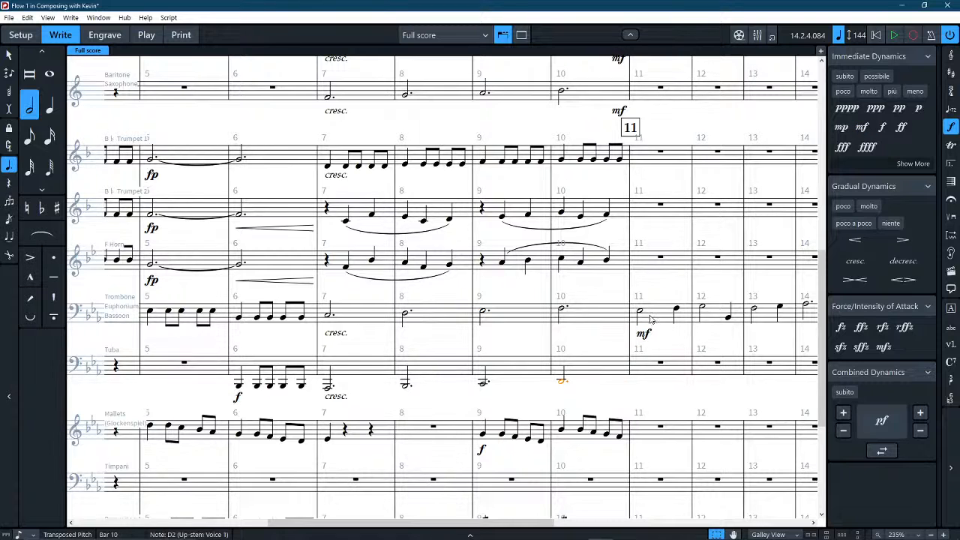
# Delete the mf dynamics at the end of bar 10 in the Tenor and Baritone Saxophone staves.
pyautogui.click(660, 346)
pyautogui.press('x')
pyautogui.press('x')
pyautogui.press('x')
pyautogui.press('x')
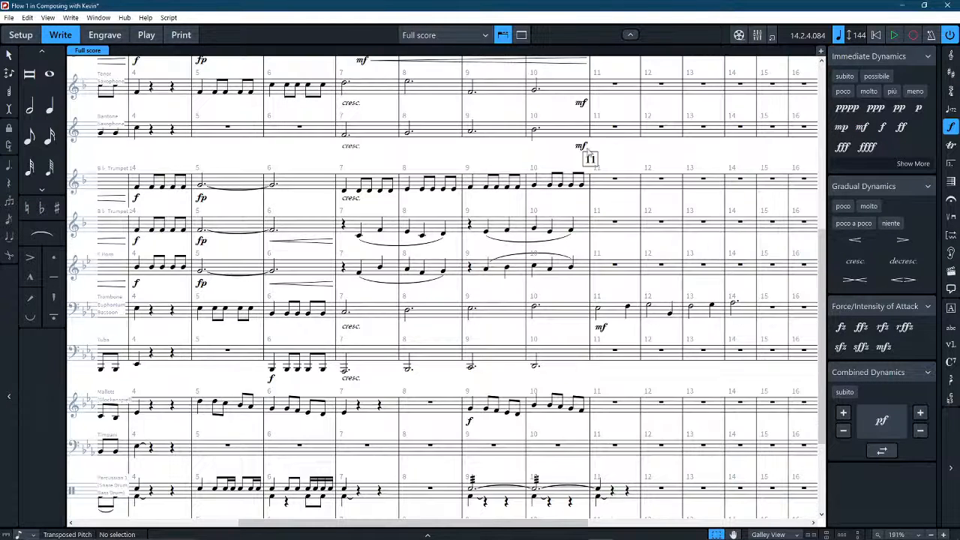
pyautogui.click(581, 147)
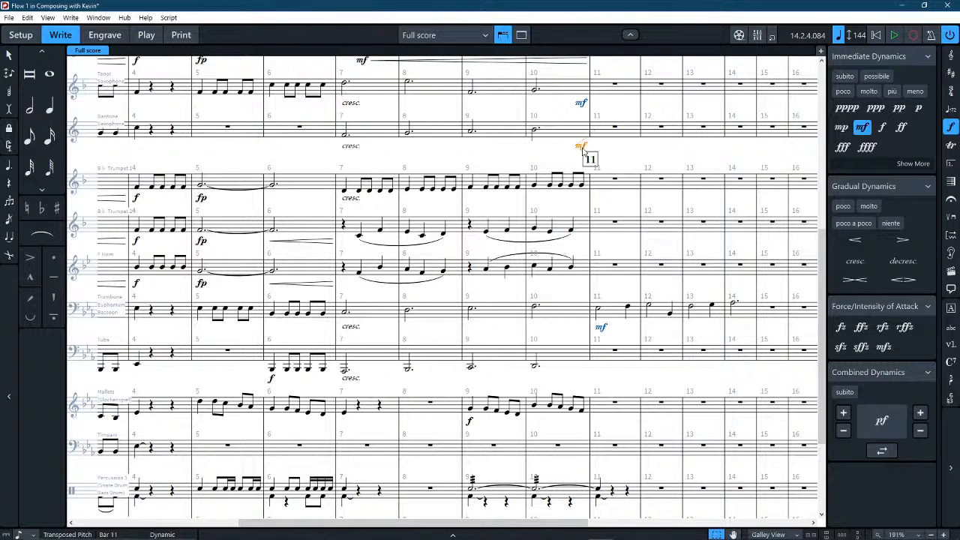
pyautogui.click(582, 106)
pyautogui.press('Delete')
pyautogui.scroll(4, 556, 139)
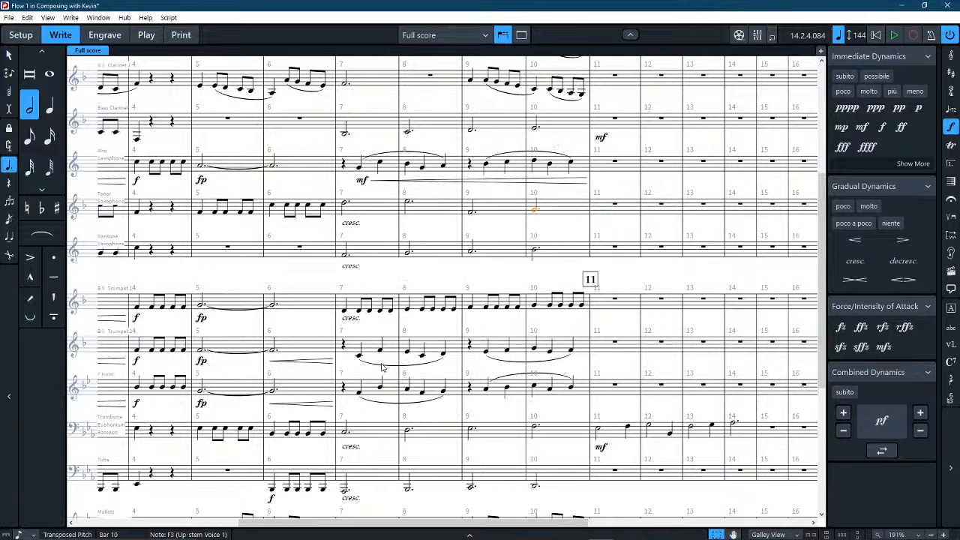
# Copy Trumpet 1's cresc. marking to beat 2 of bar 7 in the F Horn and Trumpet 2, ending it at bar 10.
pyautogui.click(351, 318)
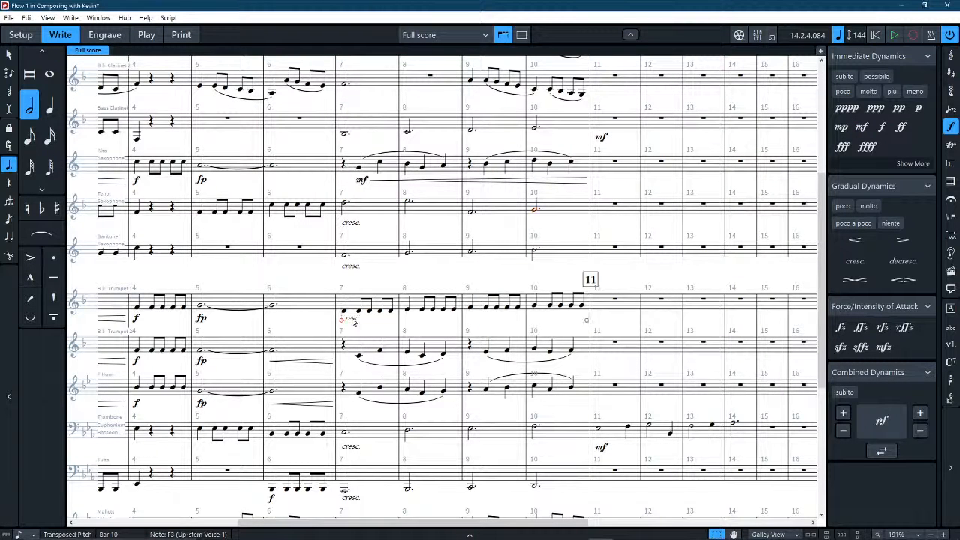
pyautogui.click(361, 363)
pyautogui.click(359, 397)
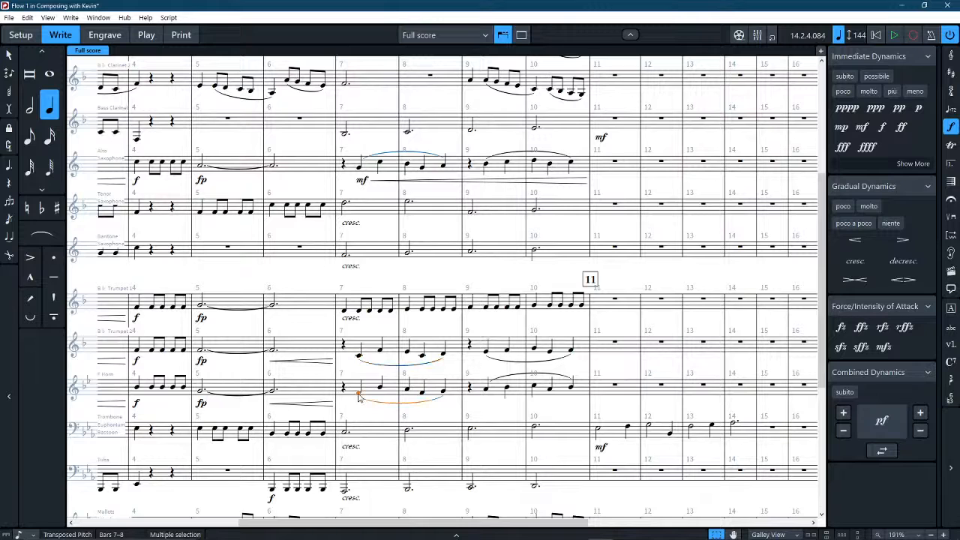
pyautogui.hotkey('ctrl', 'v')
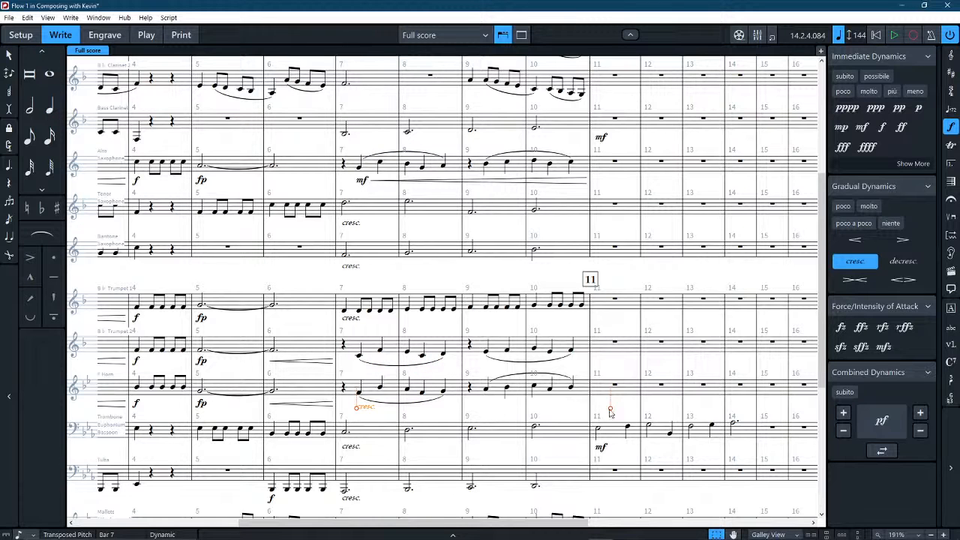
pyautogui.moveTo(609, 409); pyautogui.dragTo(587, 409)
pyautogui.keyDown('alt'); pyautogui.click(358, 358); pyautogui.keyUp('alt')
# Replace the Alto Saxophone's mf and hairpin in bars 7–10 with the cresc. marking.
pyautogui.click(365, 182)
pyautogui.press('Delete')
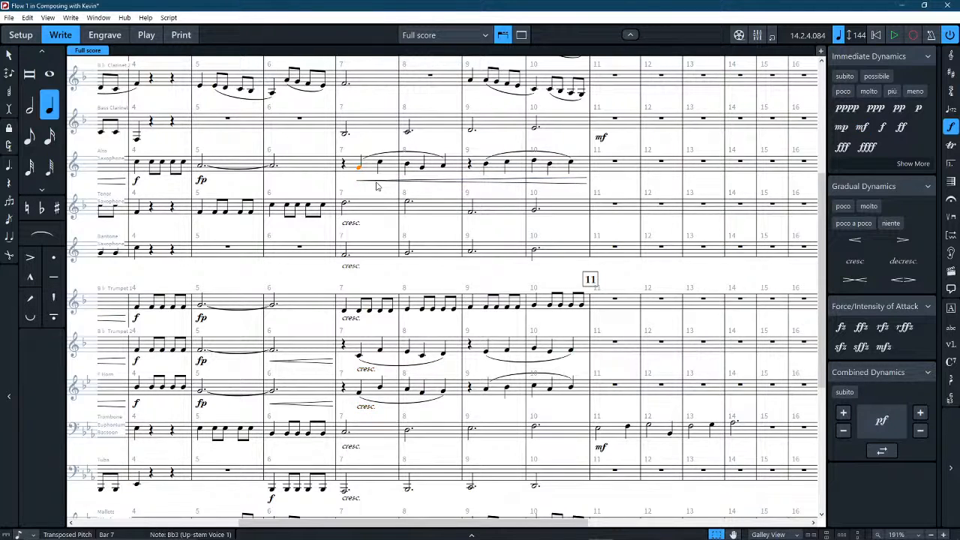
pyautogui.click(375, 180)
pyautogui.press('Delete')
pyautogui.hotkey('ctrl', 'z')
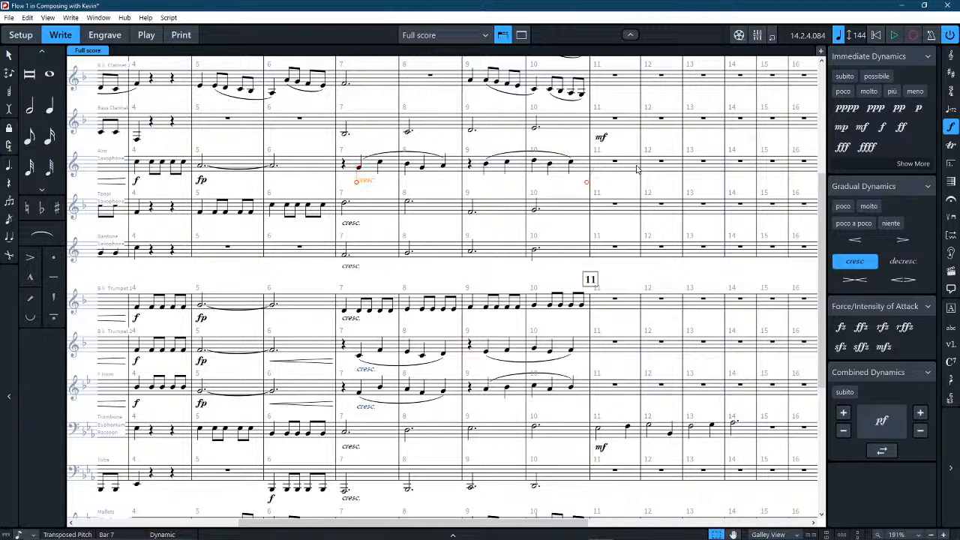
pyautogui.click(619, 189)
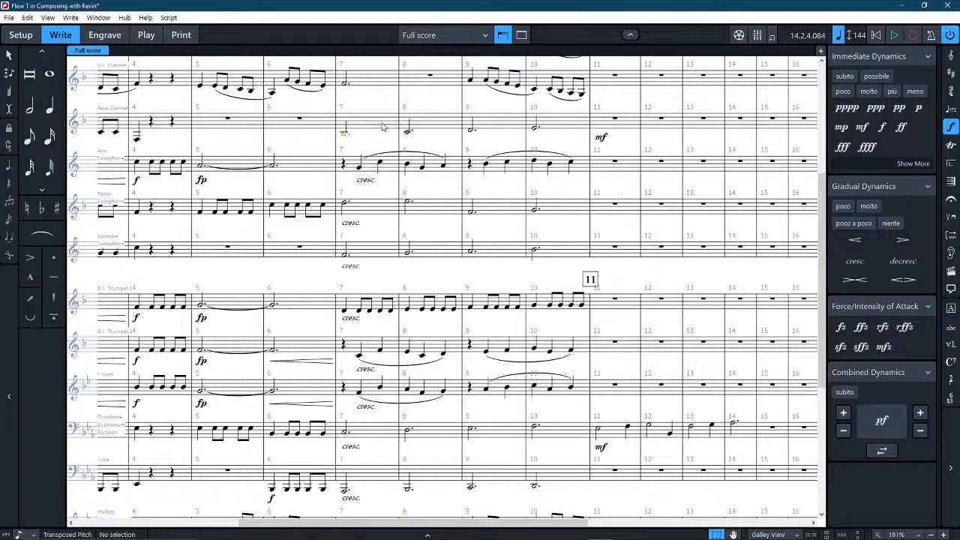
pyautogui.hotkey('ctrl', 'z')
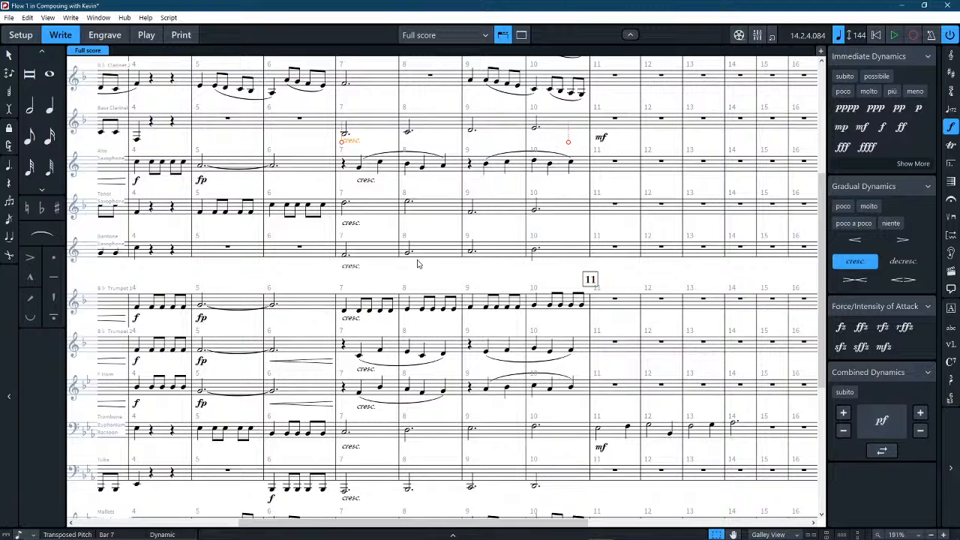
pyautogui.click(359, 449)
pyautogui.hotkey('ctrl', 'z')
# Copy the Trombone's cresc. marking to bar 7 of the Bass Clarinet.
pyautogui.click(355, 447)
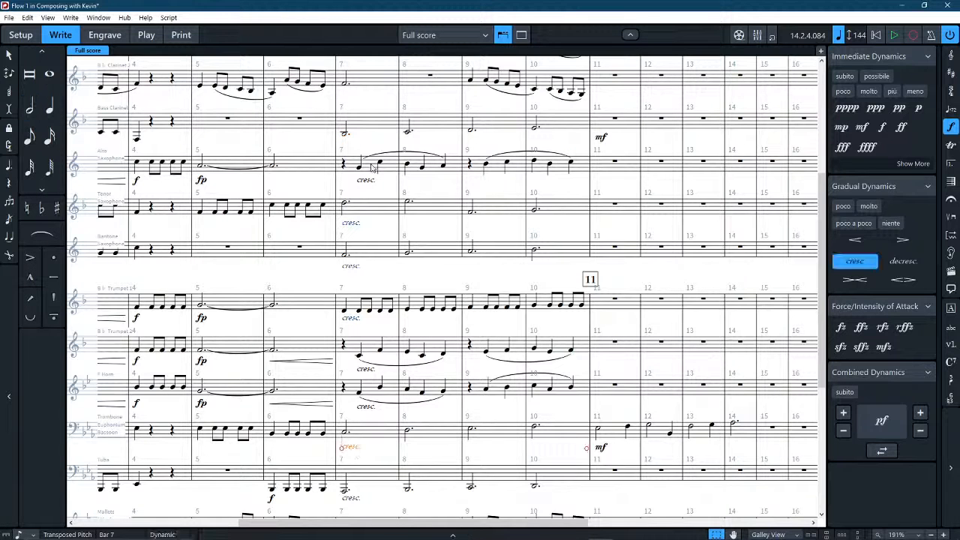
pyautogui.click(367, 125)
pyautogui.hotkey('ctrl', 'v')
# Copy the Trombone's bars 11–14 with the mf dynamic to the Tuba and lower the copy by an octave.
pyautogui.scroll(2, 410, 157)
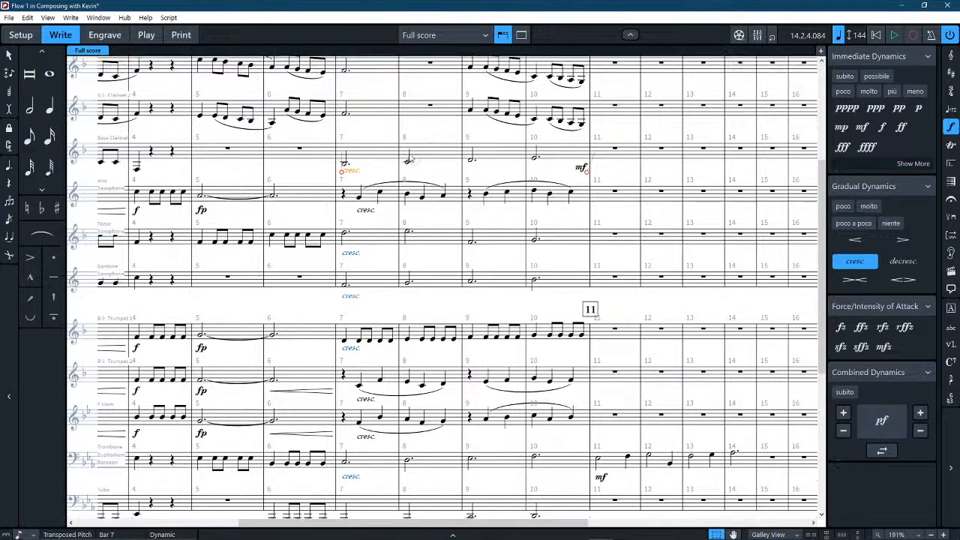
pyautogui.scroll(3, 408, 156)
pyautogui.scroll(-9, 410, 159)
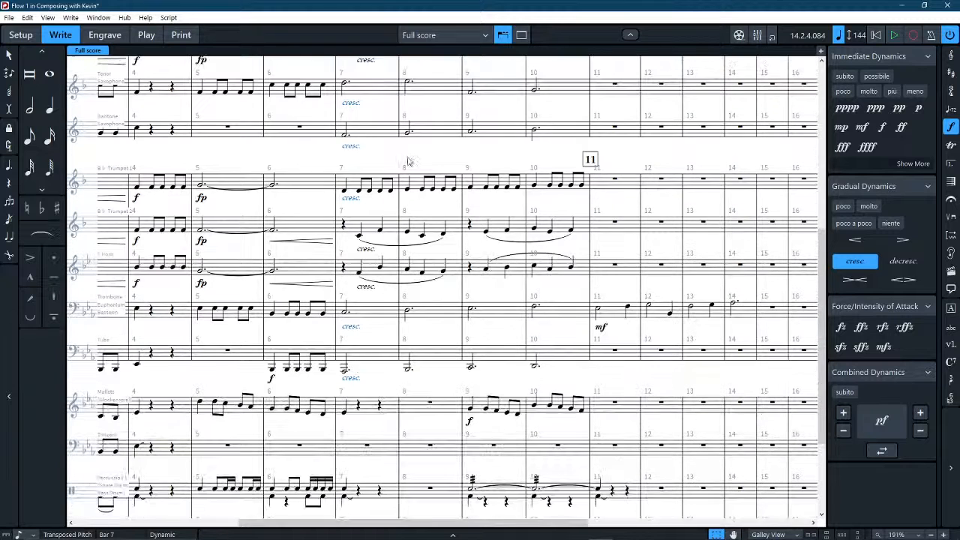
pyautogui.click(608, 313)
pyautogui.keyDown('shift'); pyautogui.click(736, 310); pyautogui.keyUp('shift')
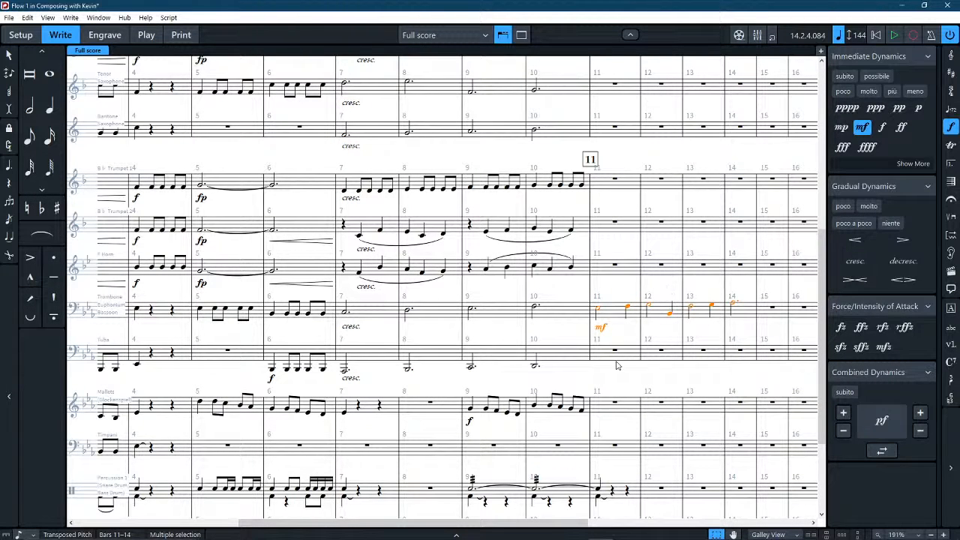
pyautogui.click(608, 321)
pyautogui.keyDown('shift'); pyautogui.click(745, 313); pyautogui.keyUp('shift')
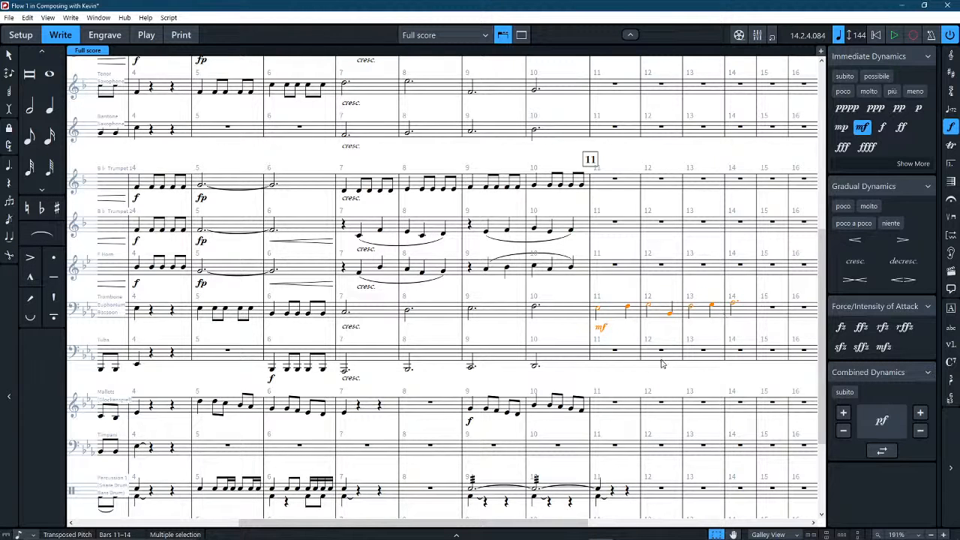
pyautogui.keyDown('alt'); pyautogui.click(622, 365); pyautogui.keyUp('alt')
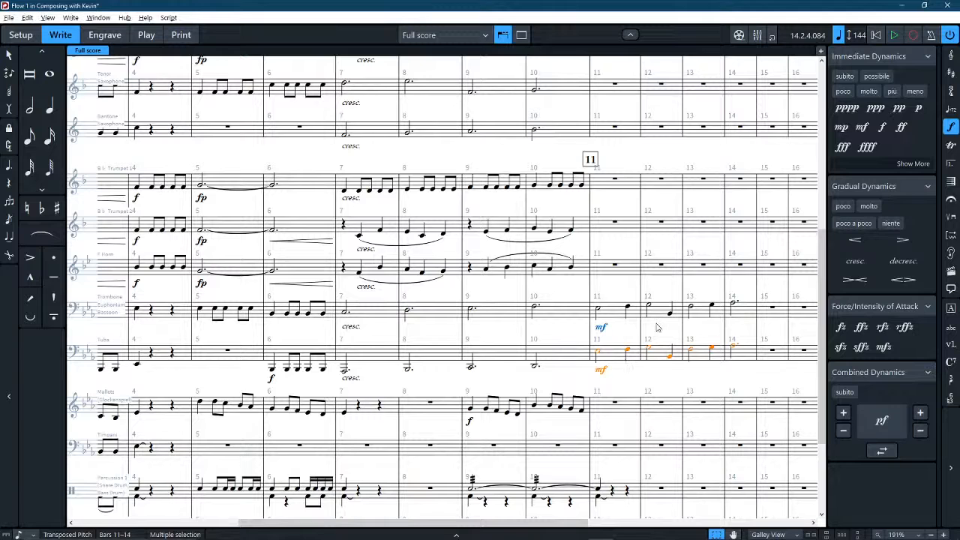
pyautogui.hotkey('ctrl', 'alt', 'Down')
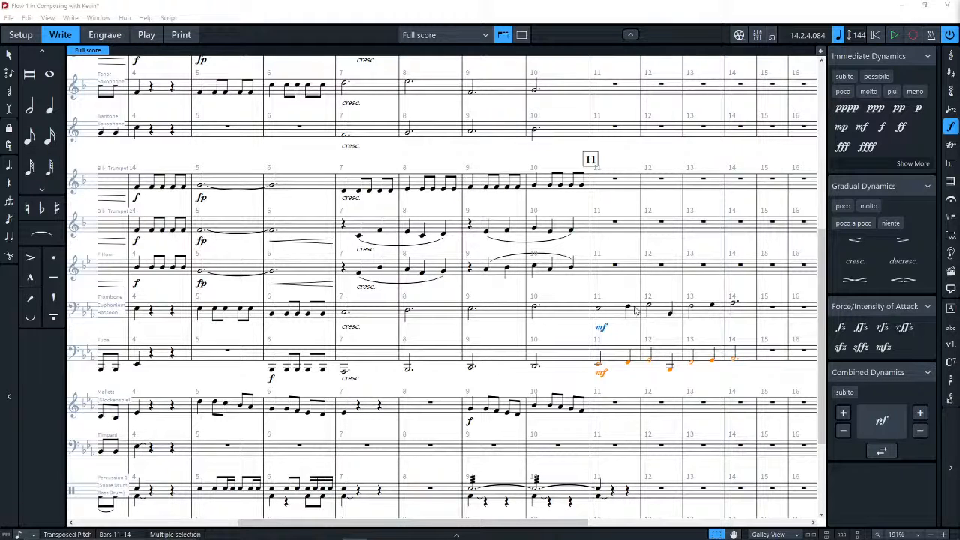
# Copy the Tuba's bars 11–14 to the Baritone Saxophone and raise the copy by an octave.
pyautogui.click(617, 338)
pyautogui.click(607, 356)
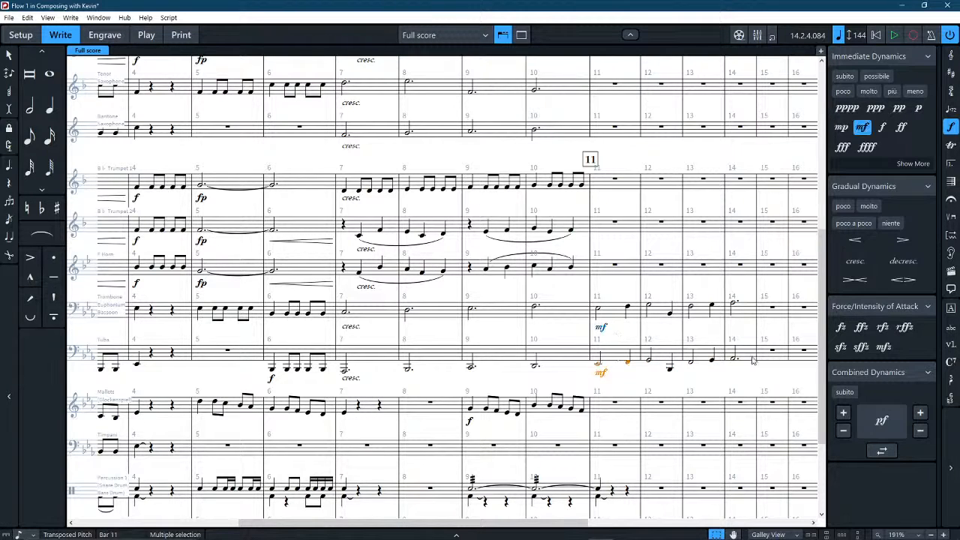
pyautogui.keyDown('shift'); pyautogui.click(735, 361); pyautogui.keyUp('shift')
pyautogui.scroll(2, 678, 338)
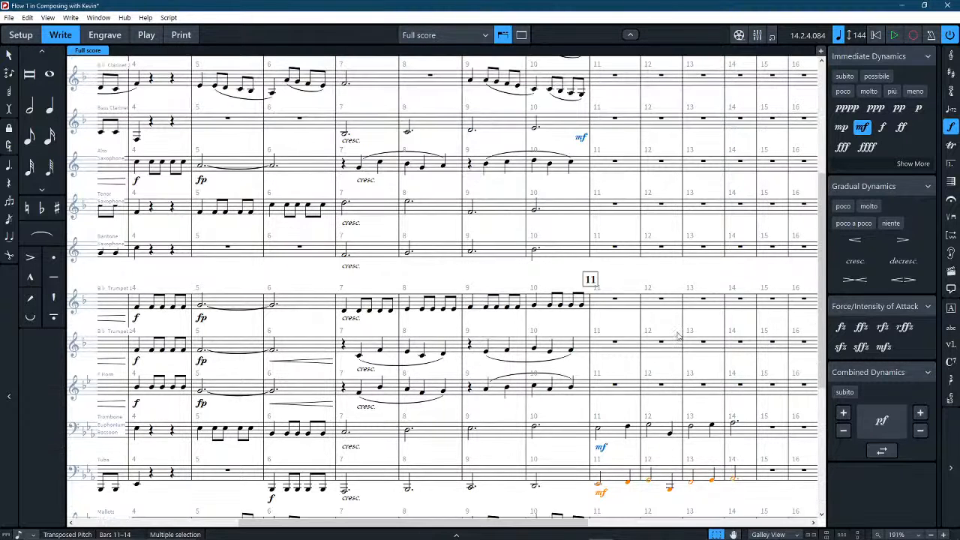
pyautogui.click(609, 253)
pyautogui.hotkey('ctrl', 'v')
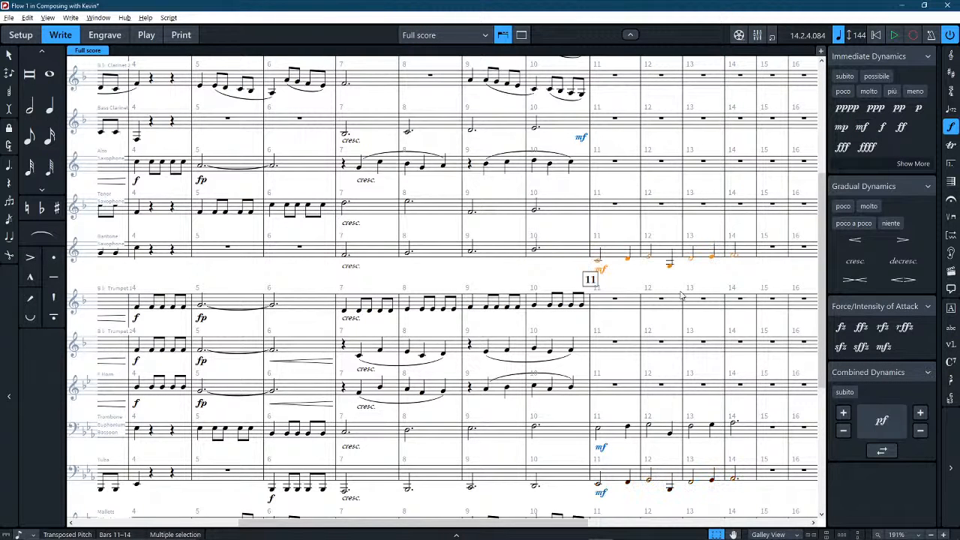
pyautogui.hotkey('ctrl', 'alt', 'Up')
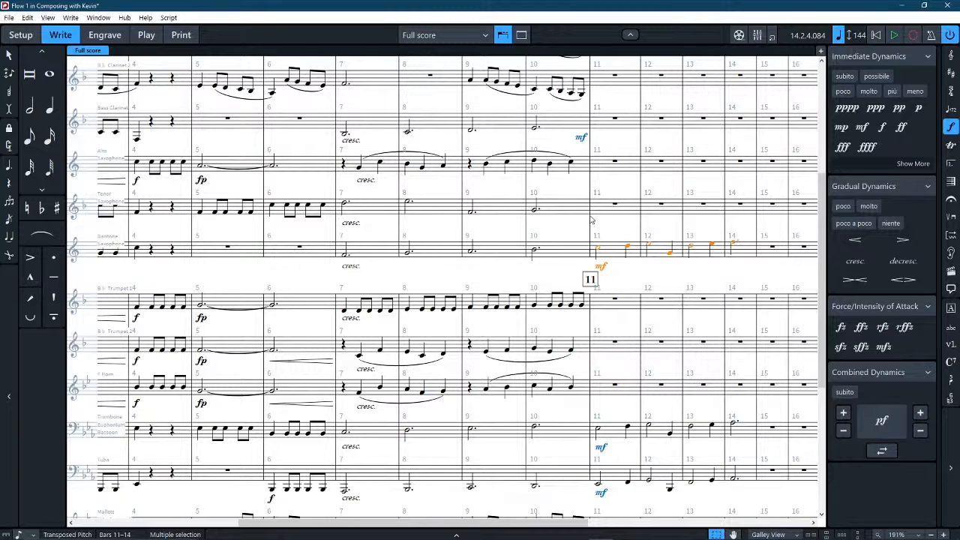
# Paste the copied bars 11–14 passage with its mf dynamic into the Bass Clarinet staff.
pyautogui.click(608, 121)
pyautogui.hotkey('ctrl', 'v')
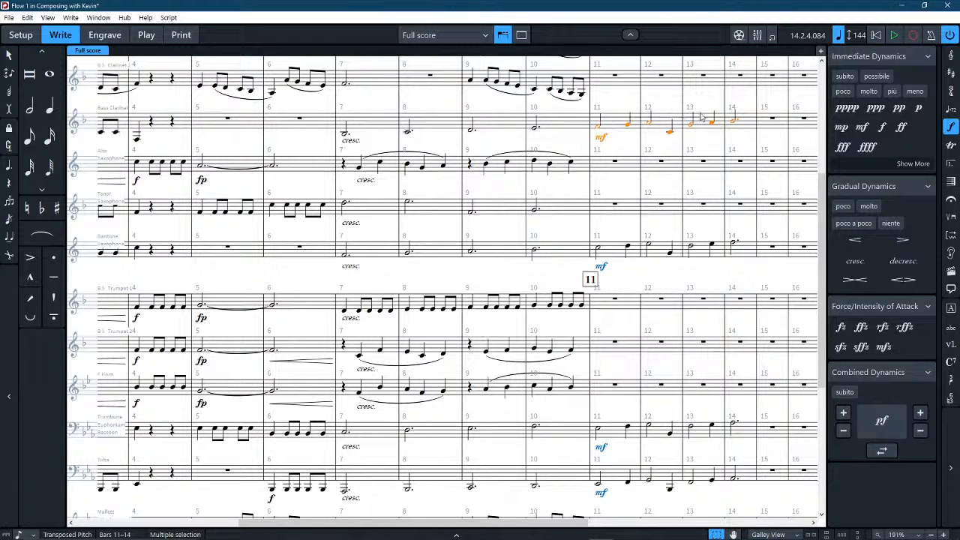
pyautogui.click(737, 105)
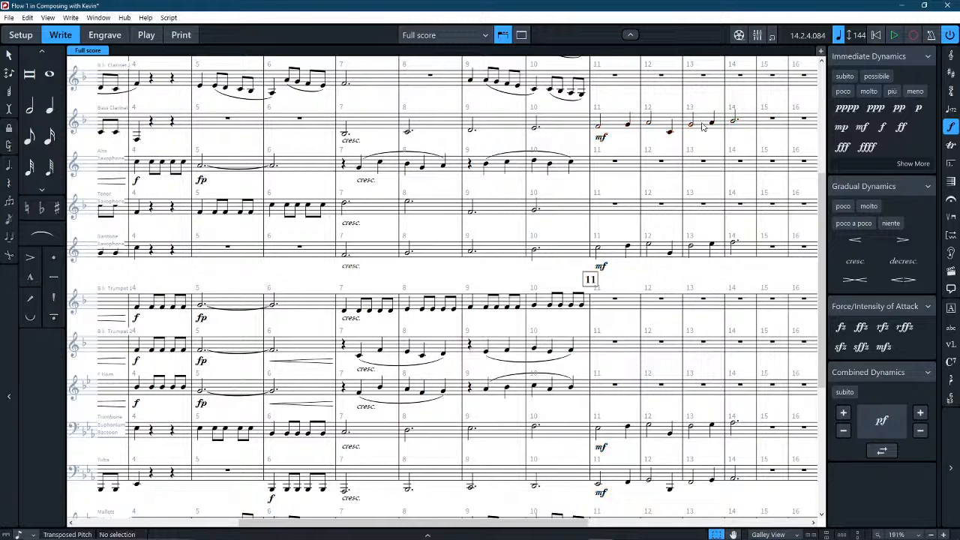
# Lower the Bass Clarinet's notes from bar 11 through the first note of bar 12, and those in bars 13–14, by an octave.
pyautogui.click(612, 124)
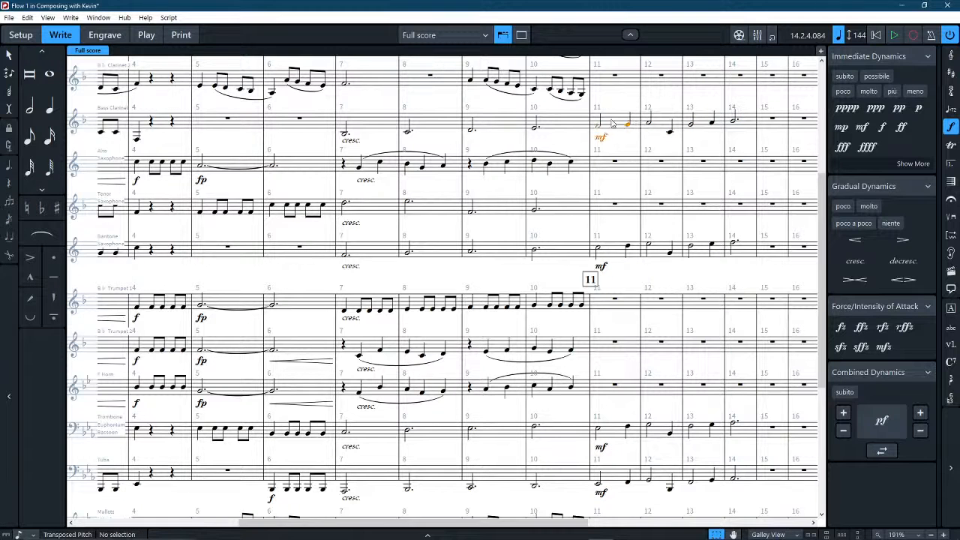
pyautogui.keyDown('shift'); pyautogui.click(649, 125); pyautogui.keyUp('shift')
pyautogui.hotkey('ctrl', 'alt', 'Down')
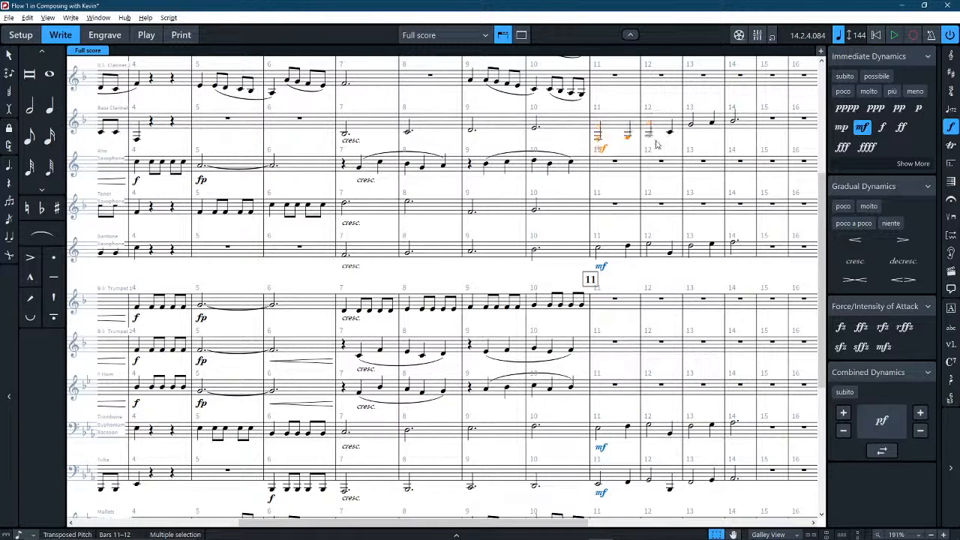
pyautogui.click(712, 120)
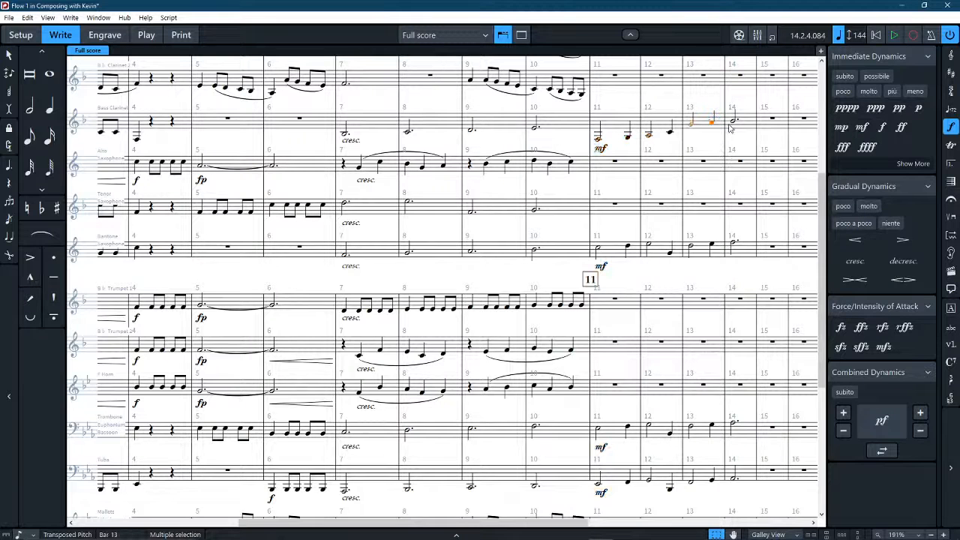
pyautogui.keyDown('shift'); pyautogui.click(735, 121); pyautogui.keyUp('shift')
pyautogui.hotkey('ctrl', 'alt', 'Down')
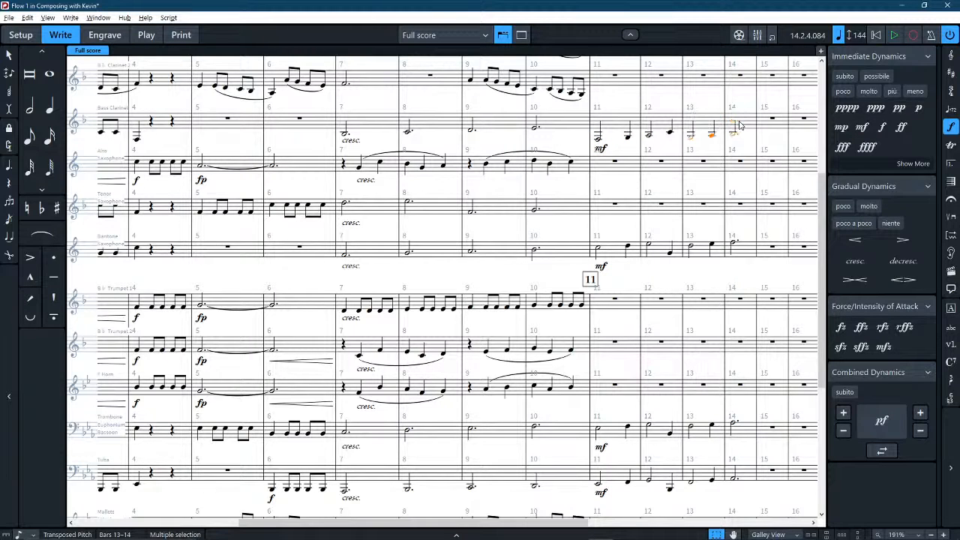
pyautogui.press('Escape')
# Review the staves around bar 11 and play back the score from bar 6 to bar 14.
pyautogui.scroll(4, 697, 133)
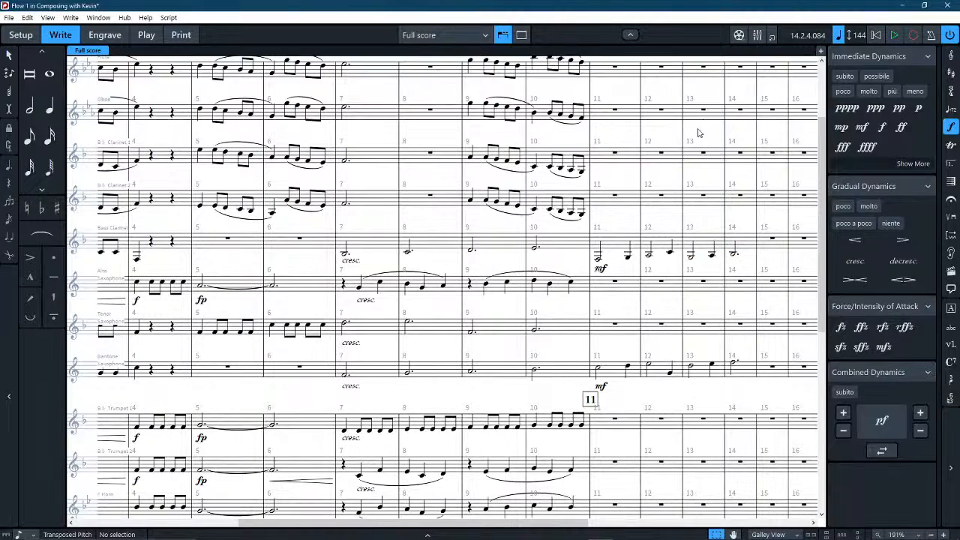
pyautogui.scroll(2, 697, 132)
pyautogui.scroll(-4, 690, 150)
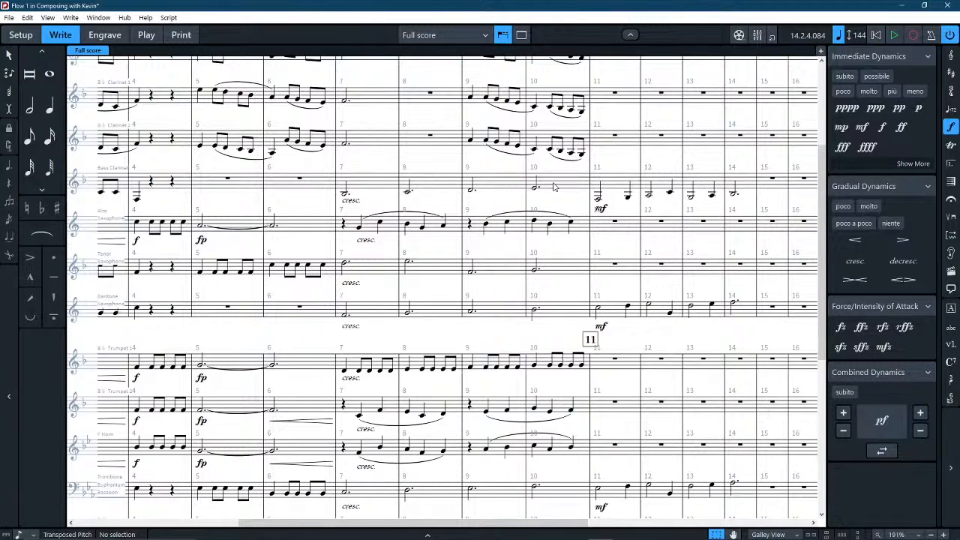
pyautogui.scroll(-2, 553, 187)
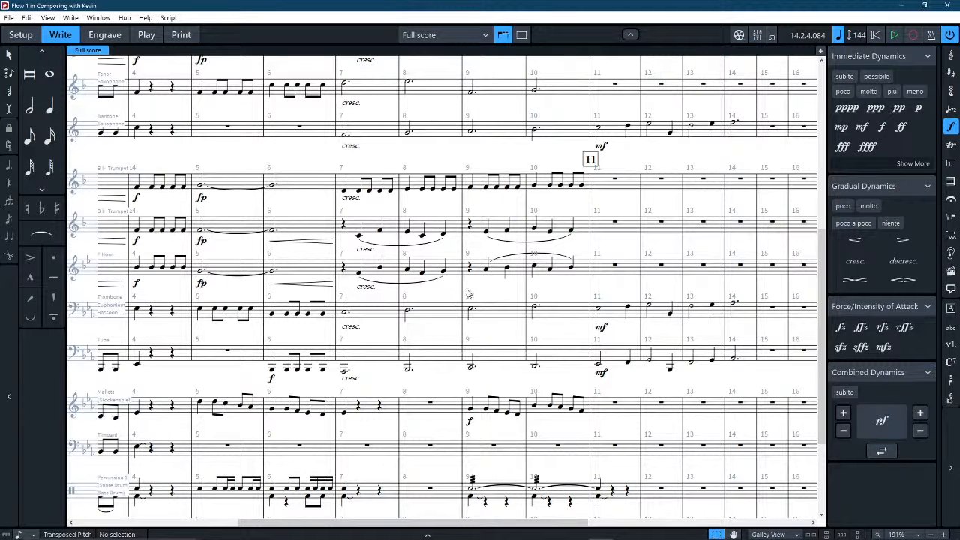
pyautogui.click(362, 132)
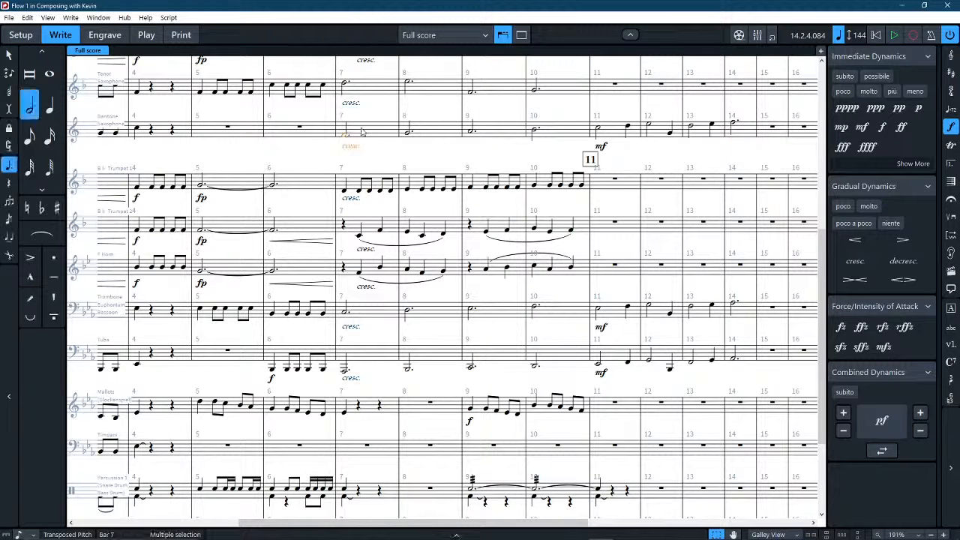
pyautogui.click(318, 131)
pyautogui.press('space')
pyautogui.press('Escape')
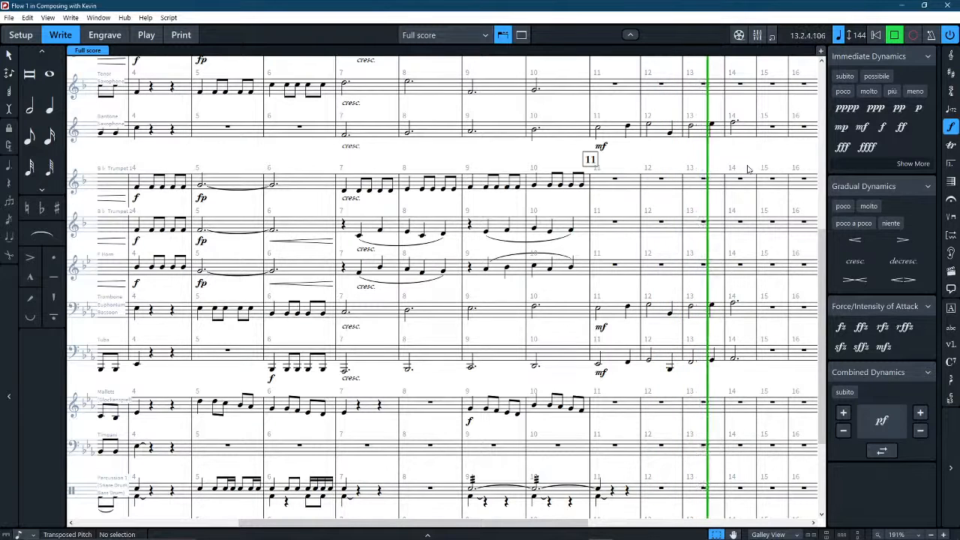
pyautogui.press('space')
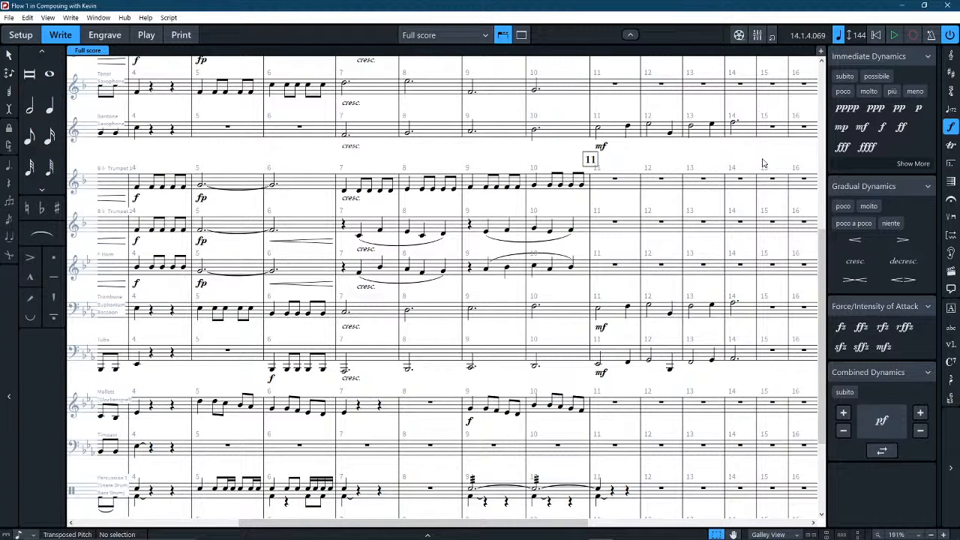
pyautogui.moveTo(767, 162); pyautogui.dragTo(580, 171)
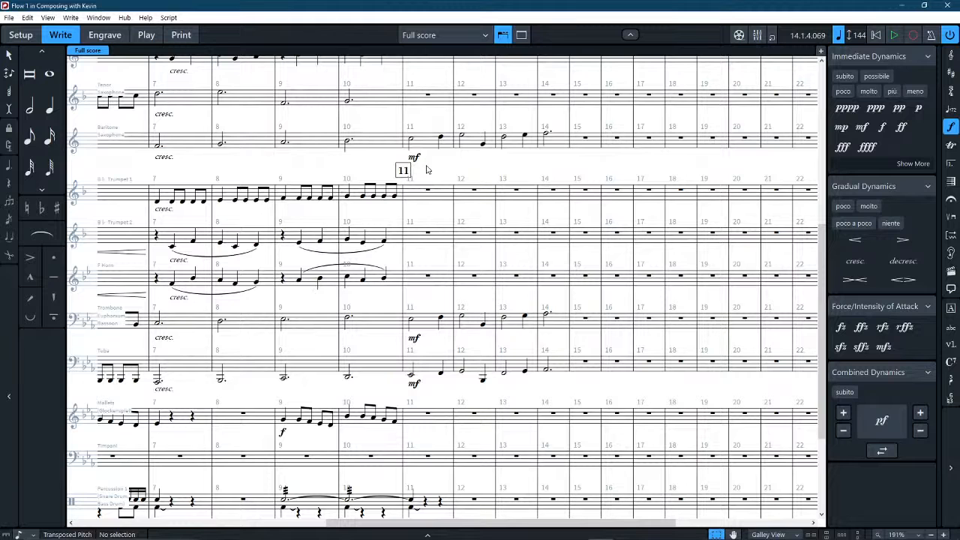
pyautogui.scroll(6, 464, 183)
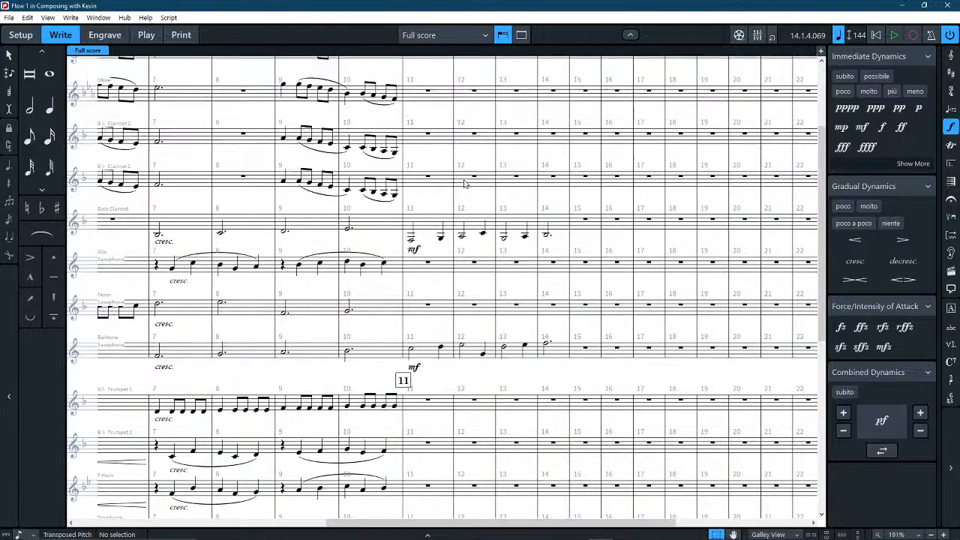
# Enter an eighth note at the start of bar 11, G5 in the Flute and G4 in the Oboe.
pyautogui.scroll(3, 464, 183)
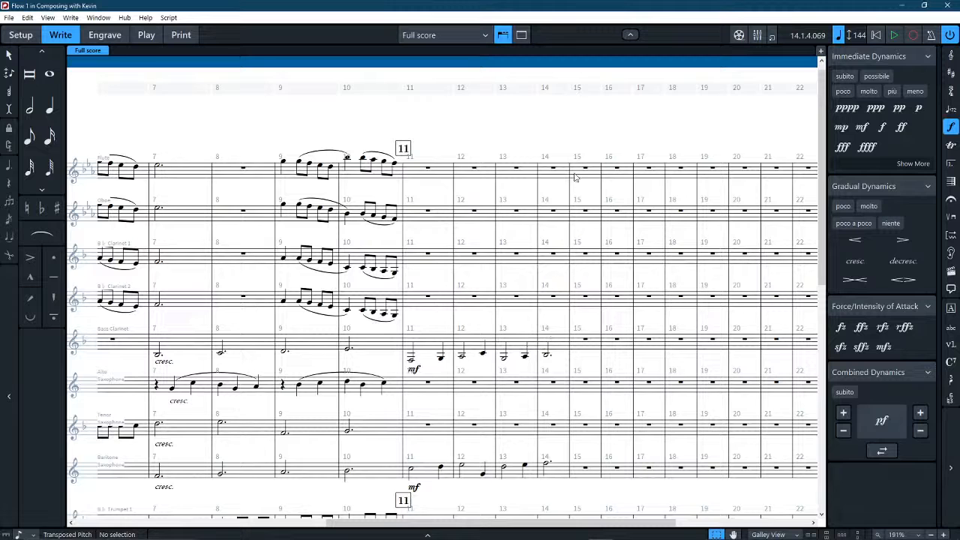
pyautogui.scroll(-3, 569, 189)
pyautogui.scroll(-1, 568, 189)
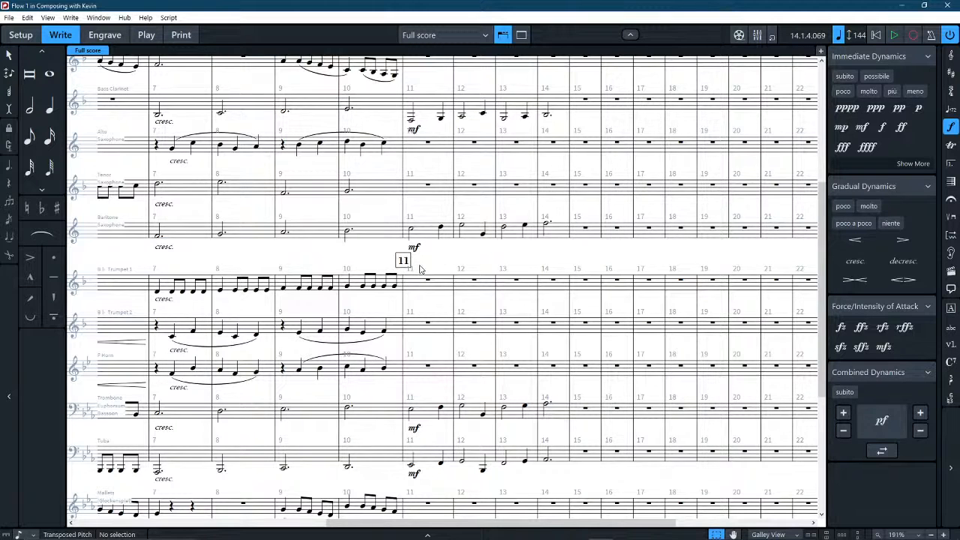
pyautogui.scroll(4, 420, 268)
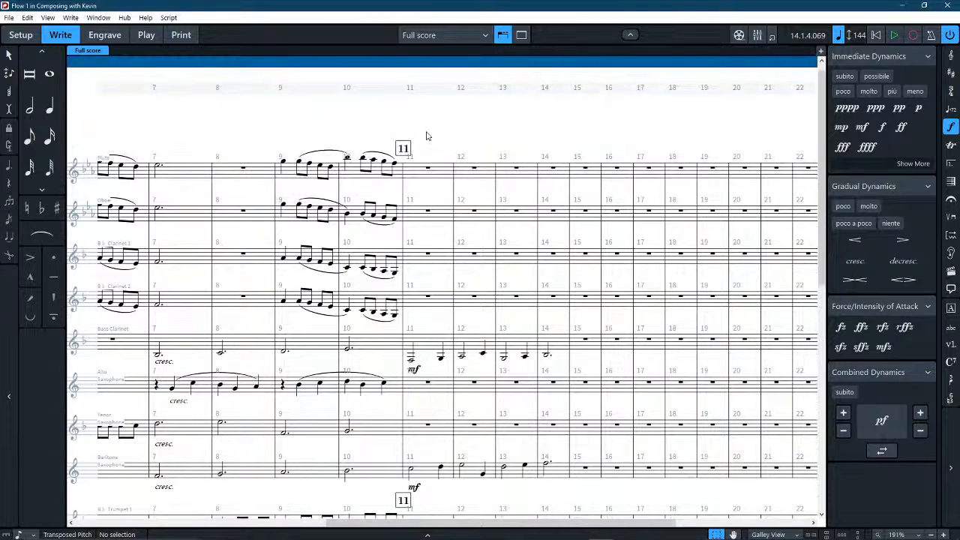
pyautogui.press('5')
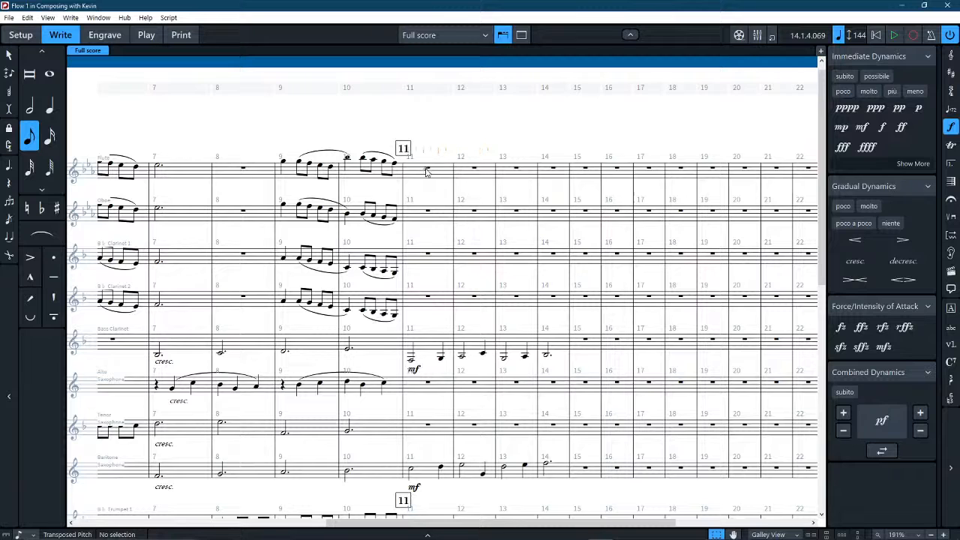
pyautogui.scroll(-6, 425, 172)
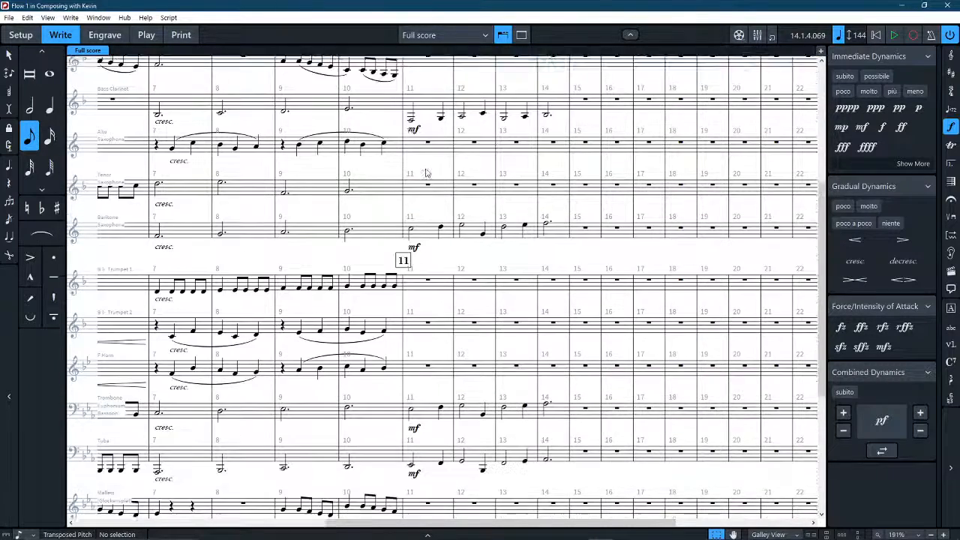
pyautogui.scroll(6, 425, 172)
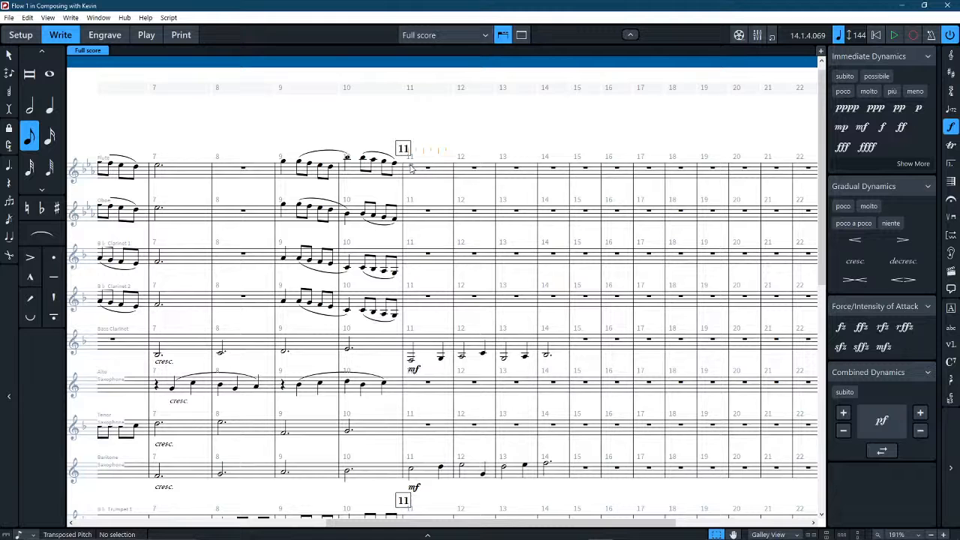
pyautogui.click(411, 168)
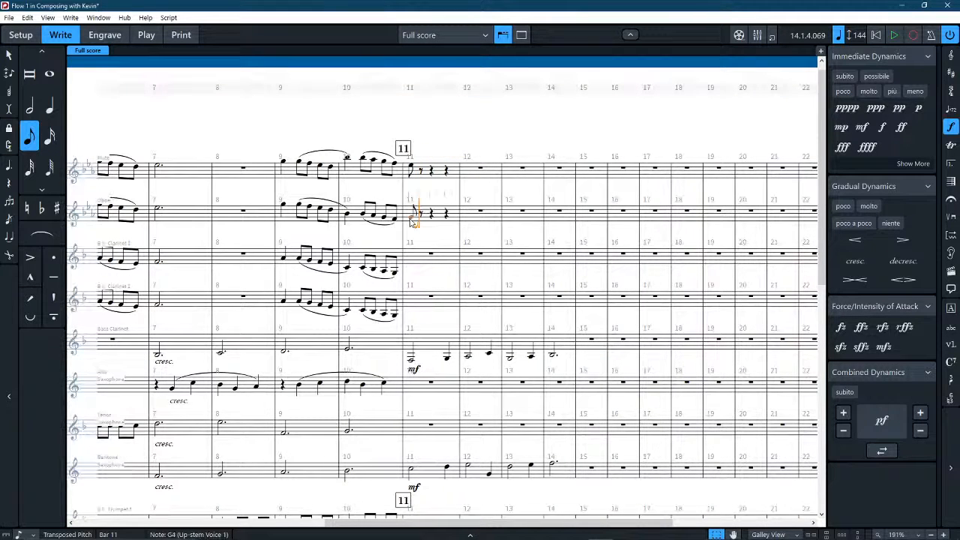
pyautogui.click(412, 215)
pyautogui.click(8, 55)
# Repeat the opening eighth note twice in both the Flute and Oboe in bar 11.
pyautogui.click(438, 169)
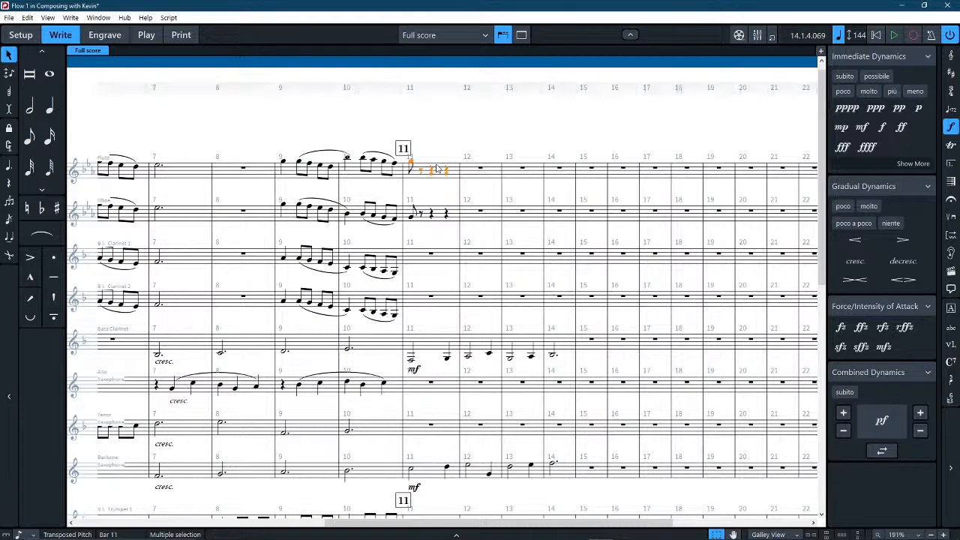
pyautogui.click(442, 223)
pyautogui.click(410, 219)
pyautogui.keyDown('ctrl'); pyautogui.click(411, 162); pyautogui.keyUp('ctrl')
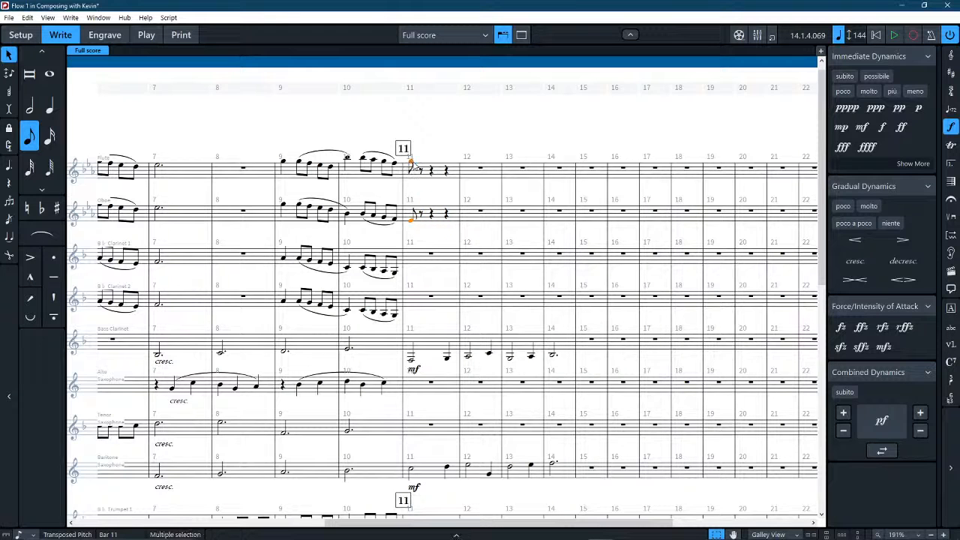
pyautogui.press('r')
pyautogui.click(431, 174)
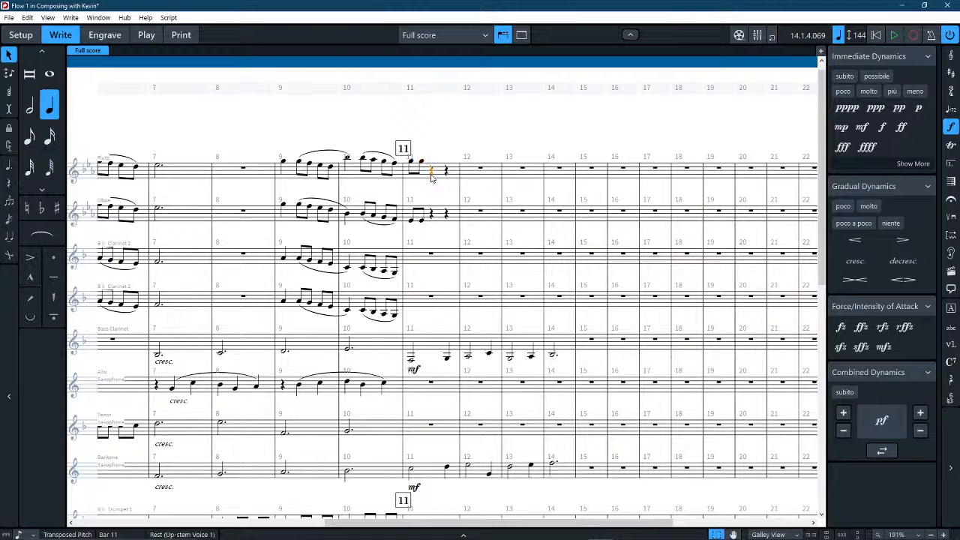
pyautogui.click(421, 162)
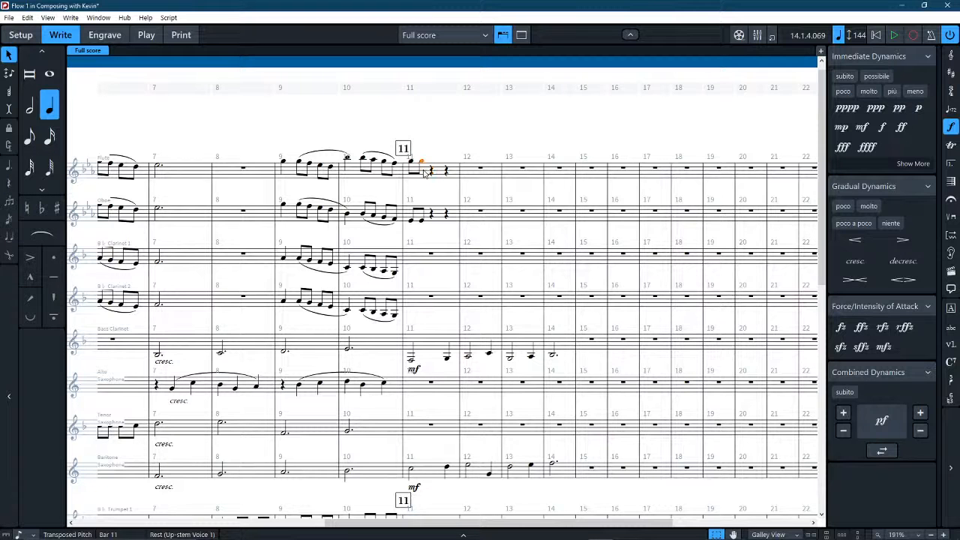
pyautogui.keyDown('ctrl'); pyautogui.click(422, 220); pyautogui.keyUp('ctrl')
pyautogui.hscroll(-2, 427, 224)
pyautogui.press('r')
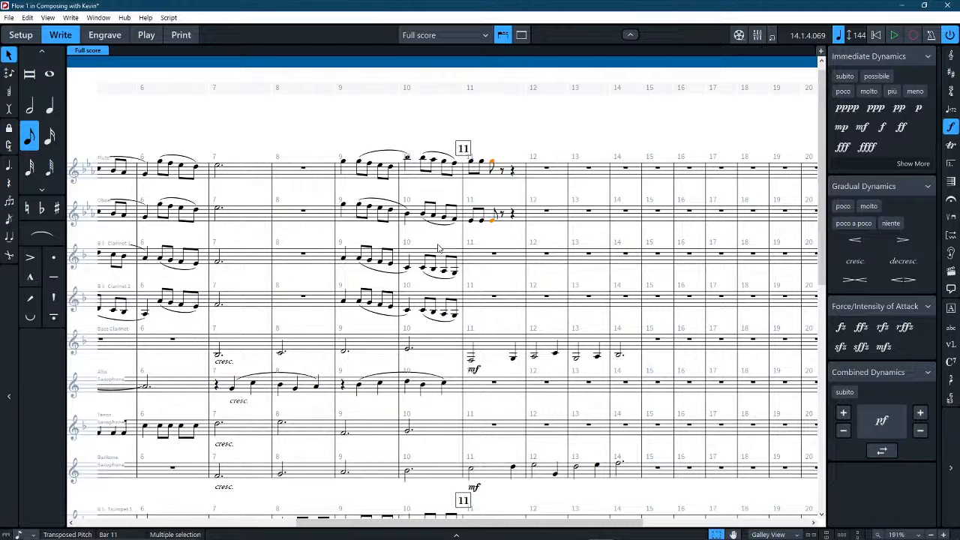
# Shift the third eighth note of the Flute and Oboe in bar 11 an eighth later and repeat it once.
pyautogui.press('Right')
pyautogui.press('Left')
pyautogui.press('Left')
pyautogui.press('Left')
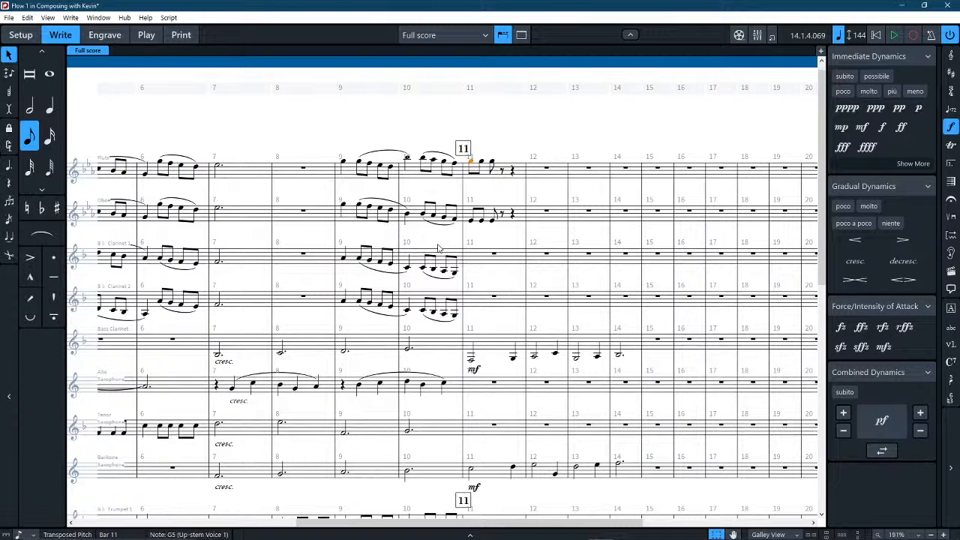
pyautogui.click(491, 163)
pyautogui.click(494, 217)
pyautogui.keyDown('ctrl'); pyautogui.click(491, 161); pyautogui.keyUp('ctrl')
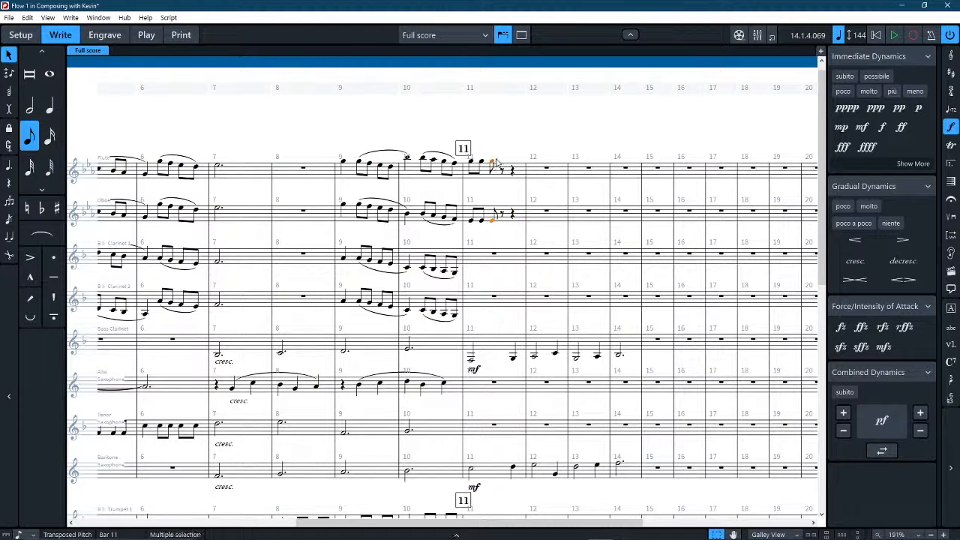
pyautogui.hotkey('alt', 'Right')
pyautogui.press('r')
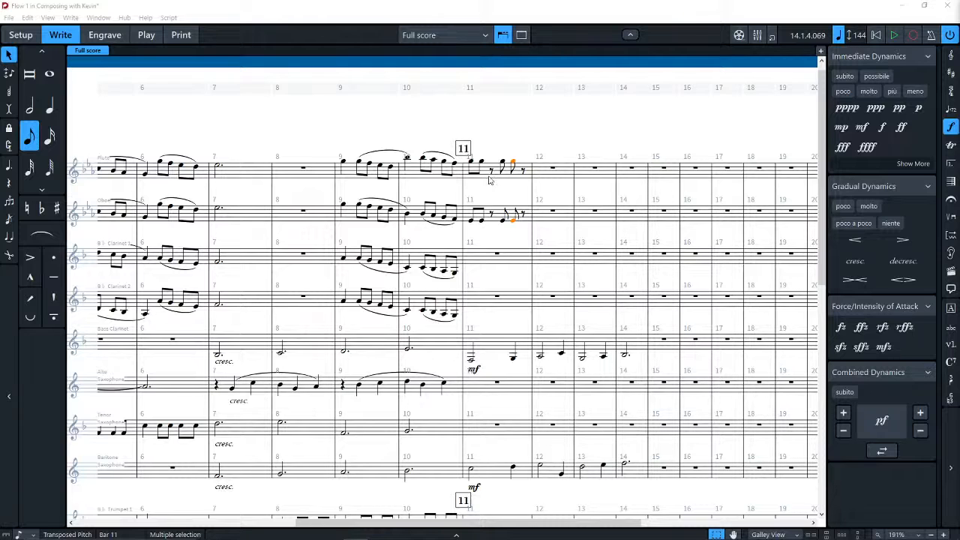
pyautogui.keyDown('shift'); pyautogui.click(503, 219); pyautogui.keyUp('shift')
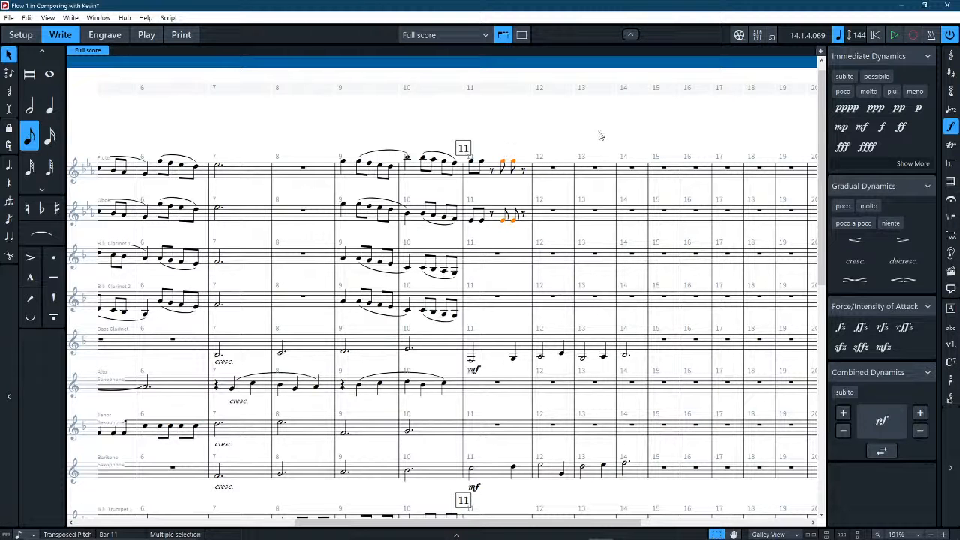
pyautogui.hotkey('alt', 'Right')
pyautogui.hotkey('alt', 'Right')
pyautogui.hotkey('alt', 'Right')
pyautogui.hotkey('alt', 'Right')
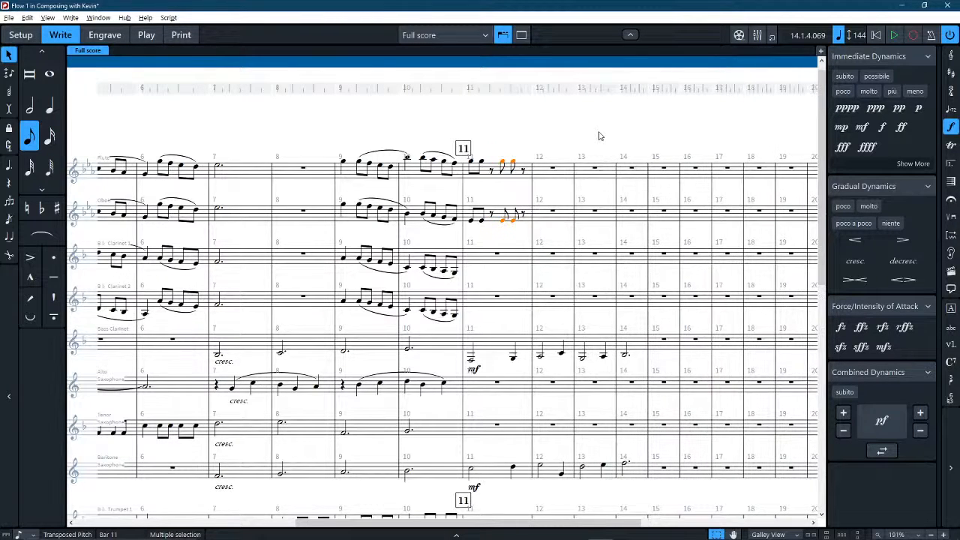
pyautogui.hotkey('alt', 'Left')
pyautogui.hotkey('alt', 'Left')
pyautogui.hotkey('alt', 'Left')
pyautogui.hotkey('alt', 'Left')
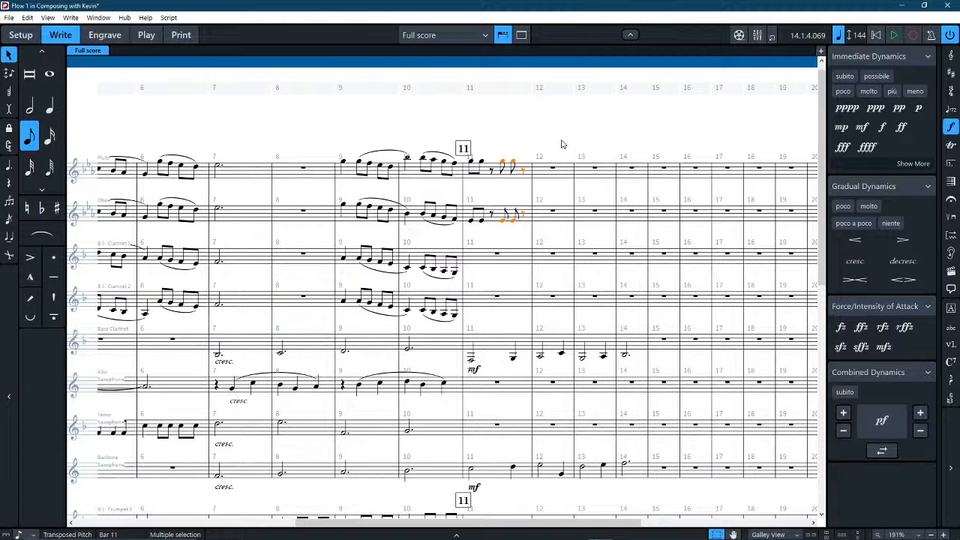
pyautogui.press('Escape')
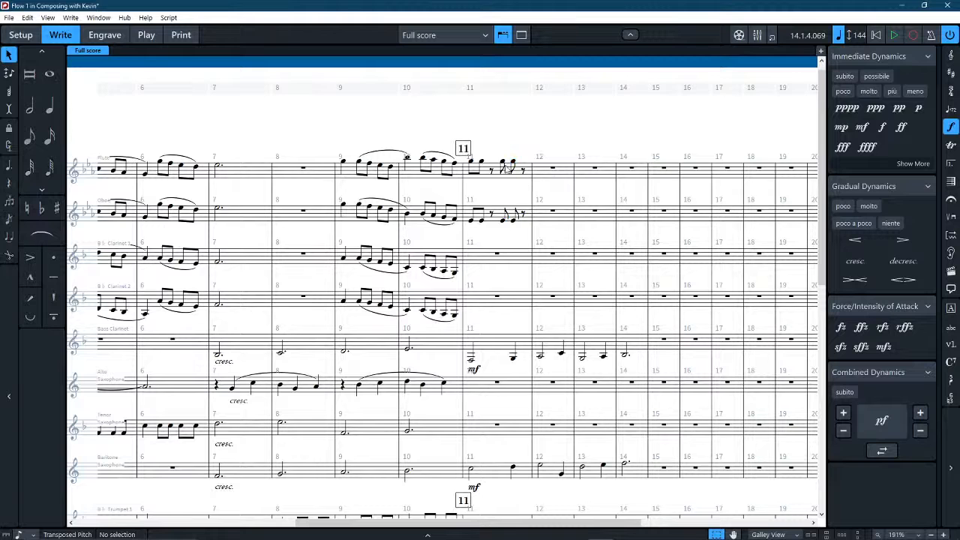
# Repeat the Flute and Oboe's bar 11 rhythm pattern through bars 12–14.
pyautogui.click(501, 165)
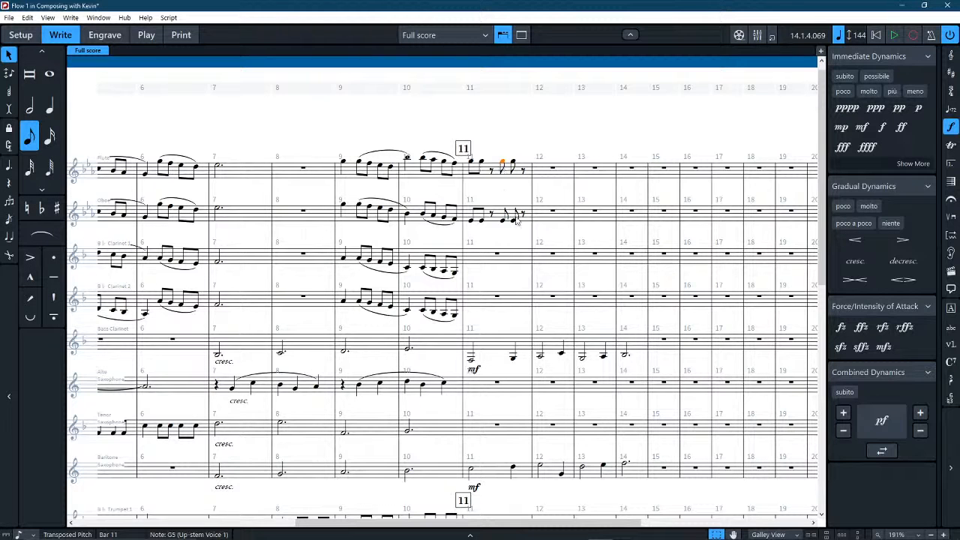
pyautogui.keyDown('shift'); pyautogui.click(514, 217); pyautogui.keyUp('shift')
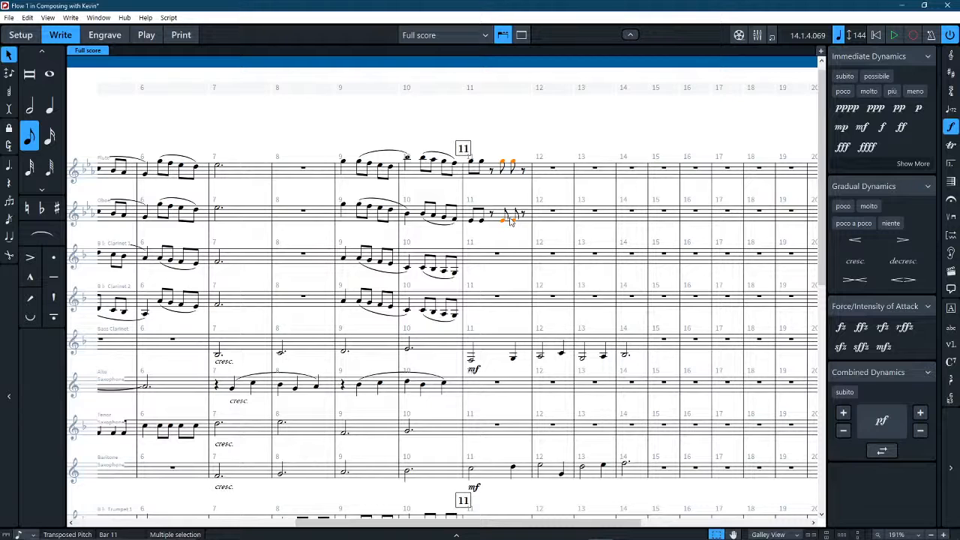
pyautogui.click(483, 174)
pyautogui.keyDown('shift'); pyautogui.click(523, 211); pyautogui.keyUp('shift')
pyautogui.press('r')
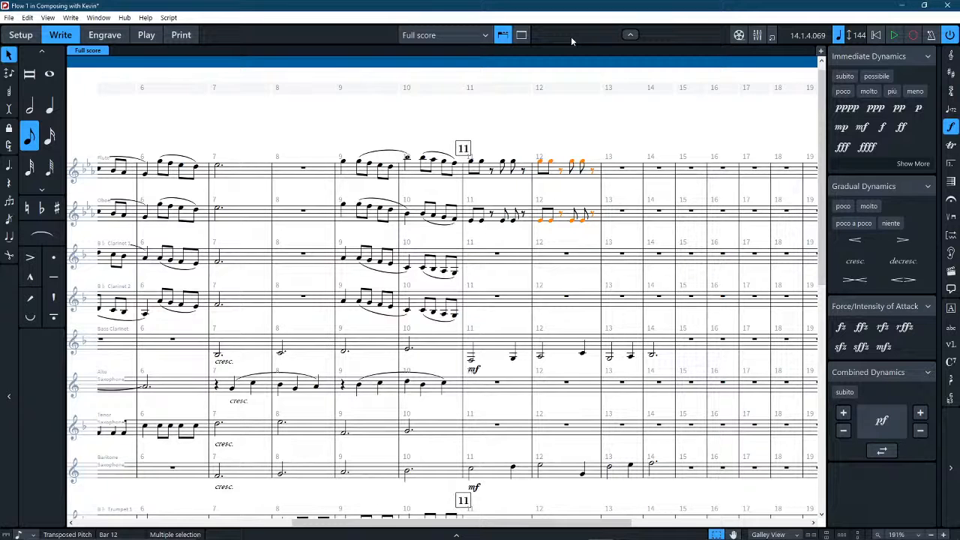
pyautogui.press('r')
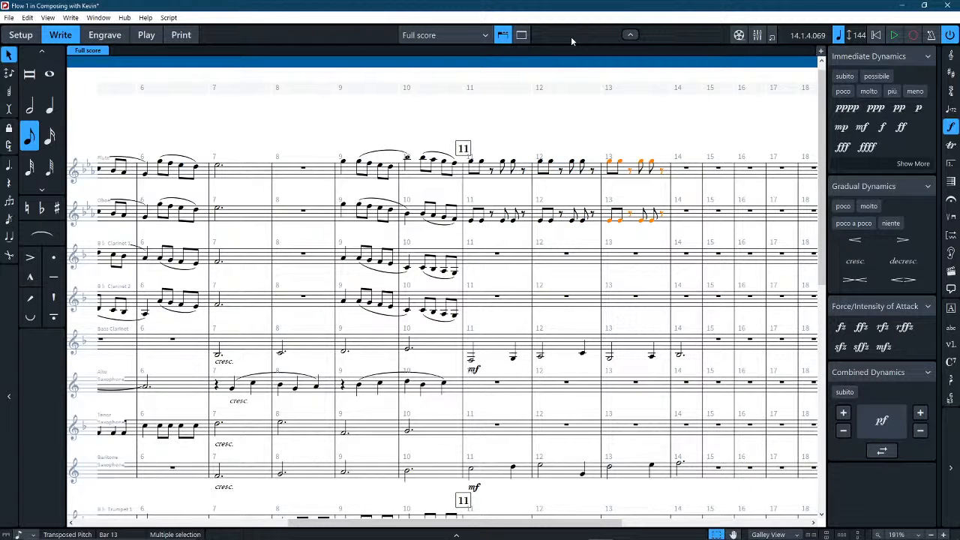
pyautogui.press('r')
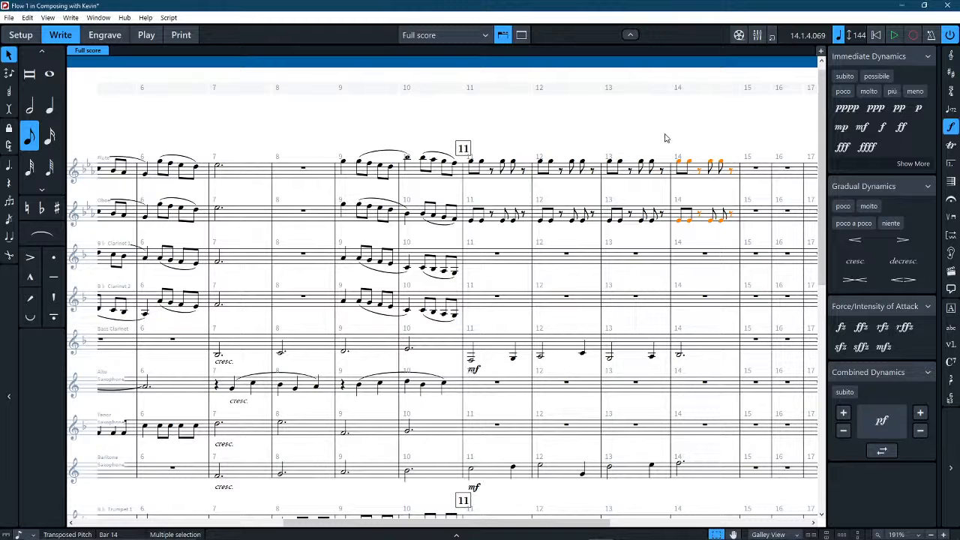
pyautogui.press('Escape')
# Copy the Bass Clarinet's mf dynamic to the start of bar 11 in the Flute and Oboe.
pyautogui.hscroll(3, 551, 153)
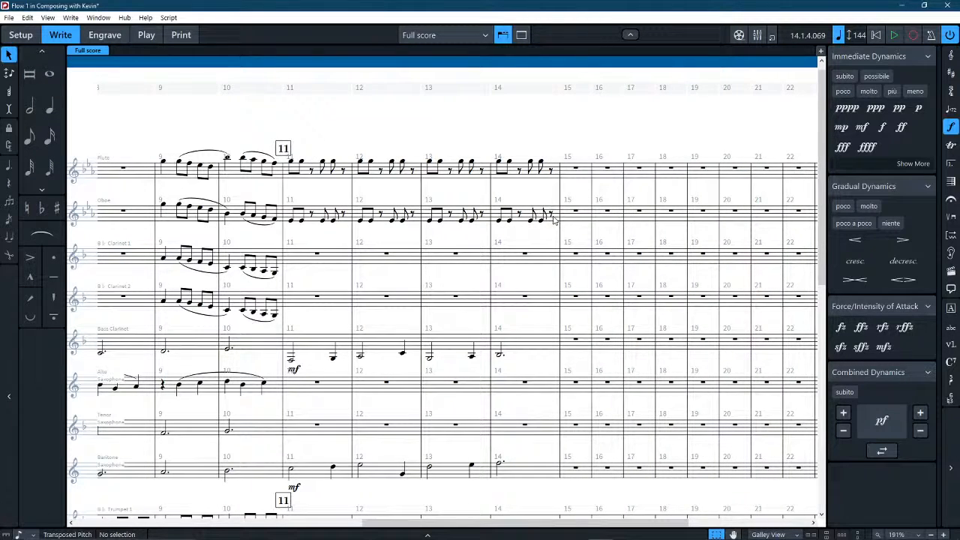
pyautogui.click(294, 370)
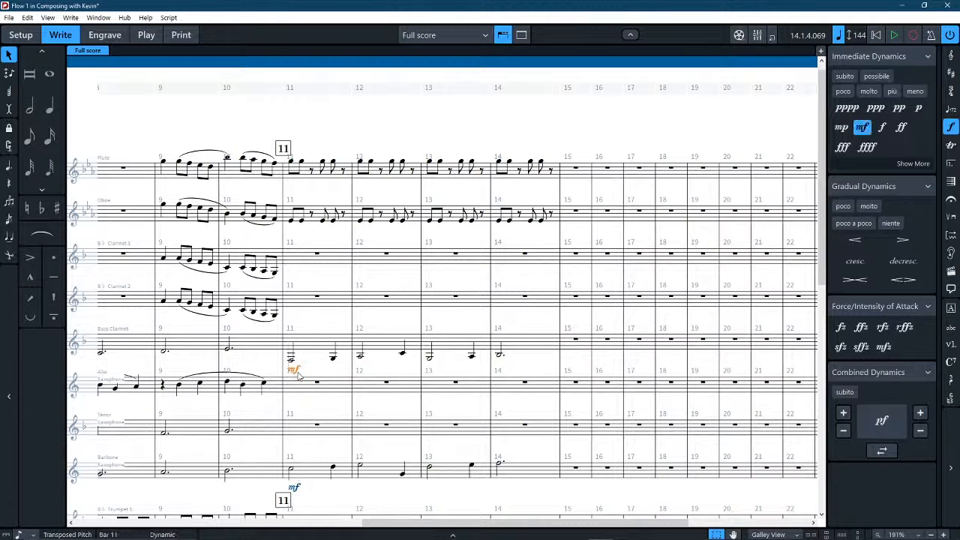
pyautogui.click(306, 173)
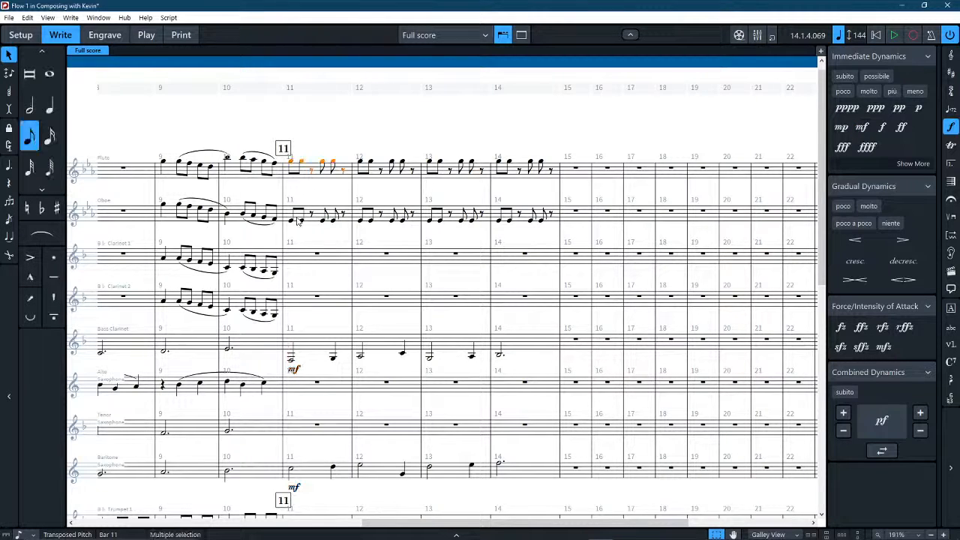
pyautogui.keyDown('shift'); pyautogui.click(299, 217); pyautogui.keyUp('shift')
pyautogui.hotkey('ctrl', 'v')
pyautogui.click(370, 122)
# Select the Flute's bar 11 together with its mf dynamic.
pyautogui.click(319, 173)
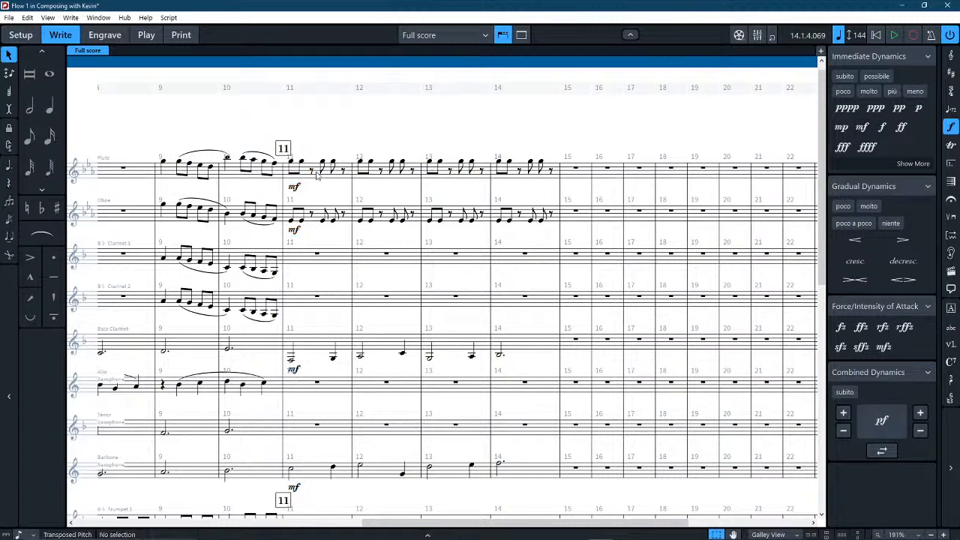
pyautogui.hotkey('alt', 'Tab')
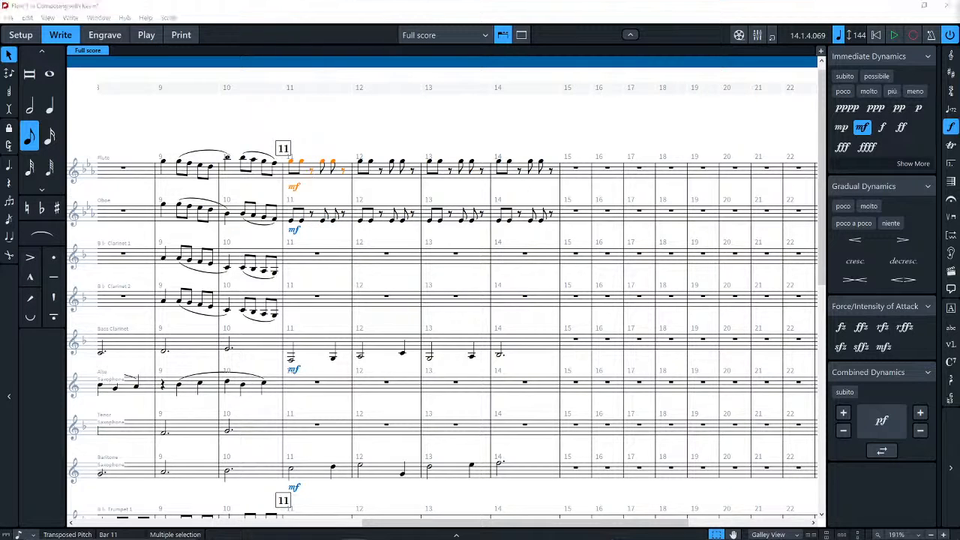
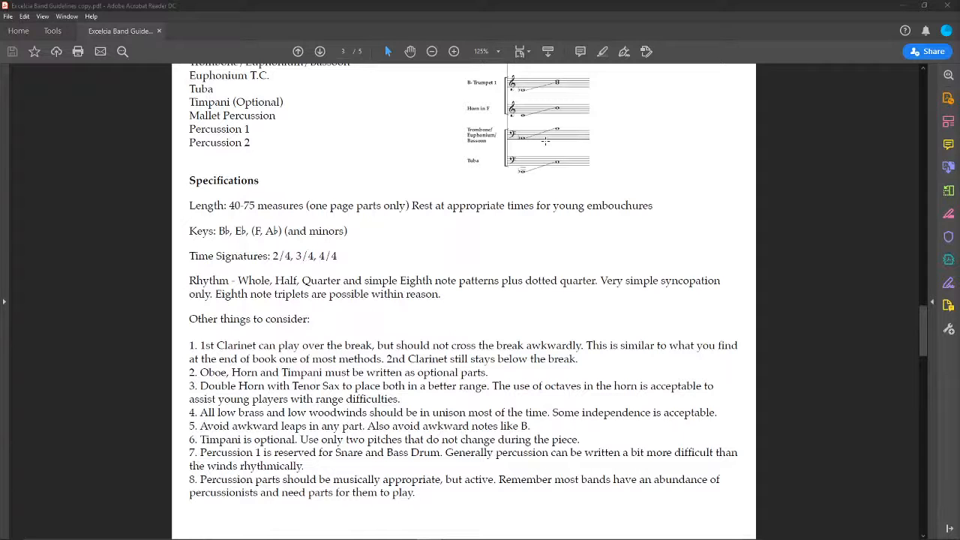
# Return to Dorico and add staccato articulations to the Flute and Oboe notes in bars 11–14.
pyautogui.click(901, 5)
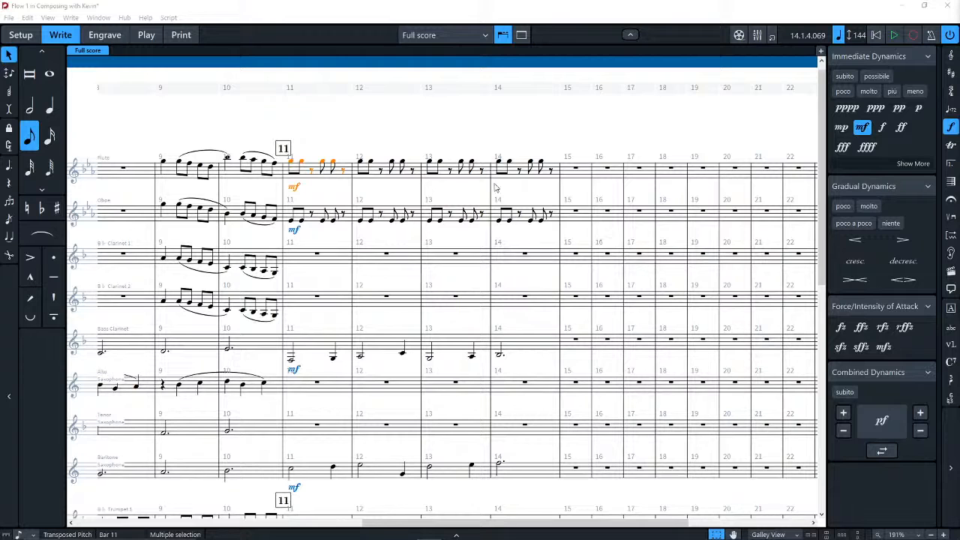
pyautogui.click(525, 220)
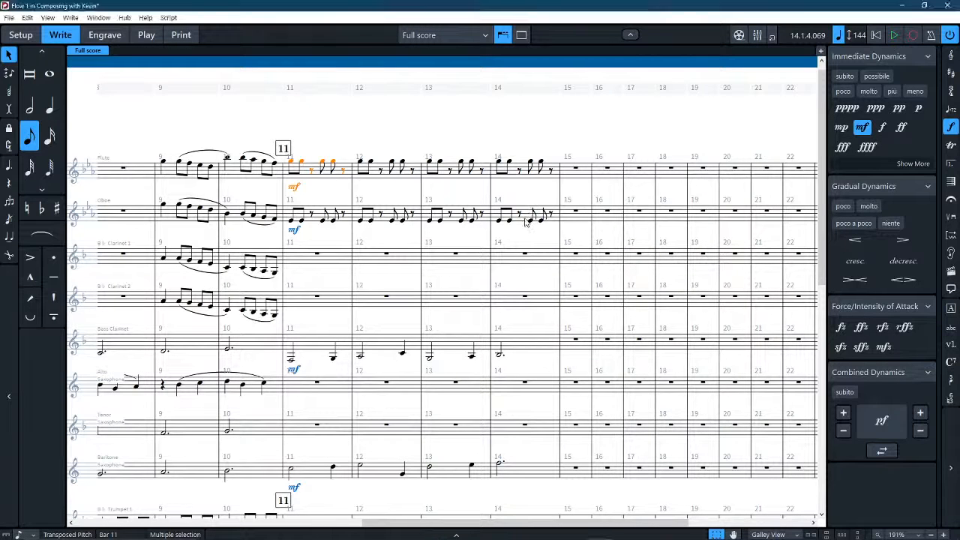
pyautogui.click(525, 220)
pyautogui.click(523, 144)
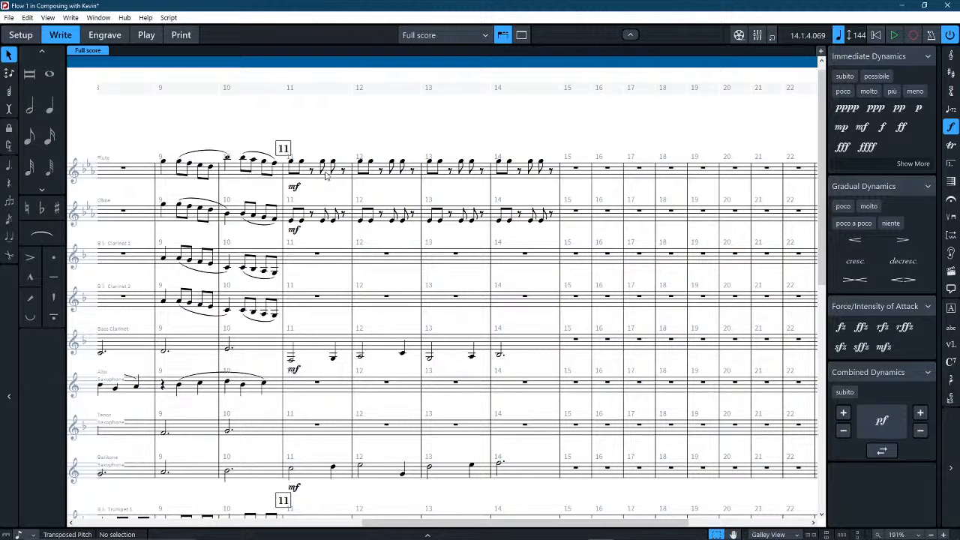
pyautogui.click(323, 172)
pyautogui.keyDown('shift'); pyautogui.click(552, 219); pyautogui.keyUp('shift')
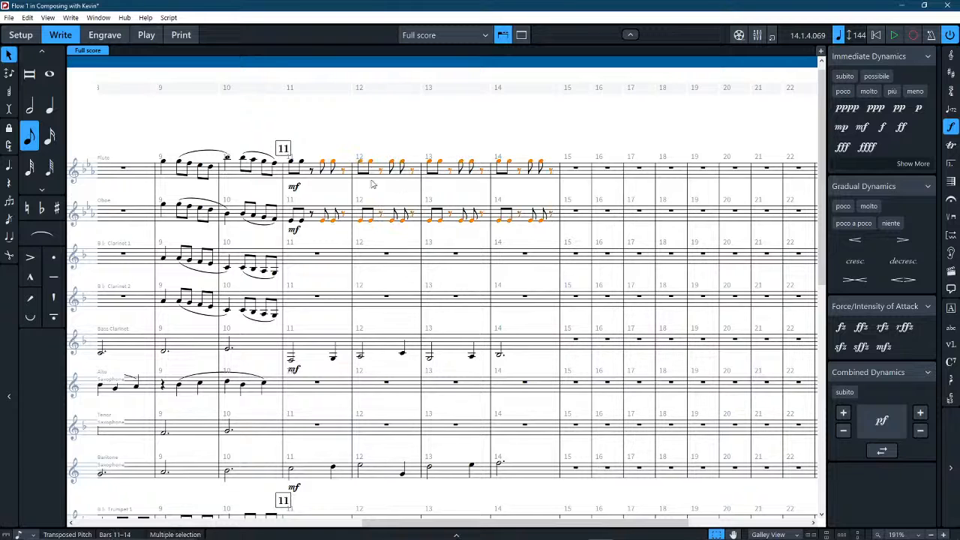
pyautogui.keyDown('shift'); pyautogui.click(293, 167); pyautogui.keyUp('shift')
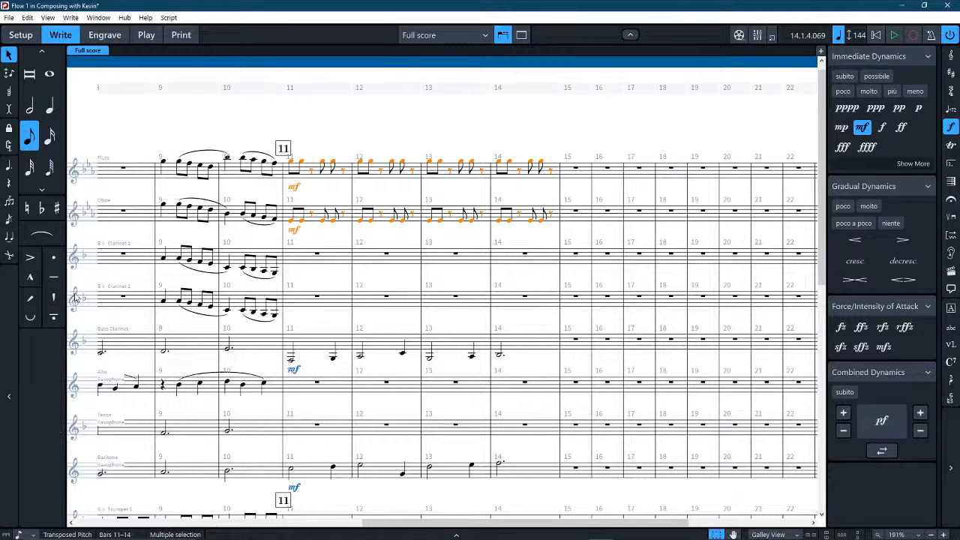
pyautogui.click(55, 260)
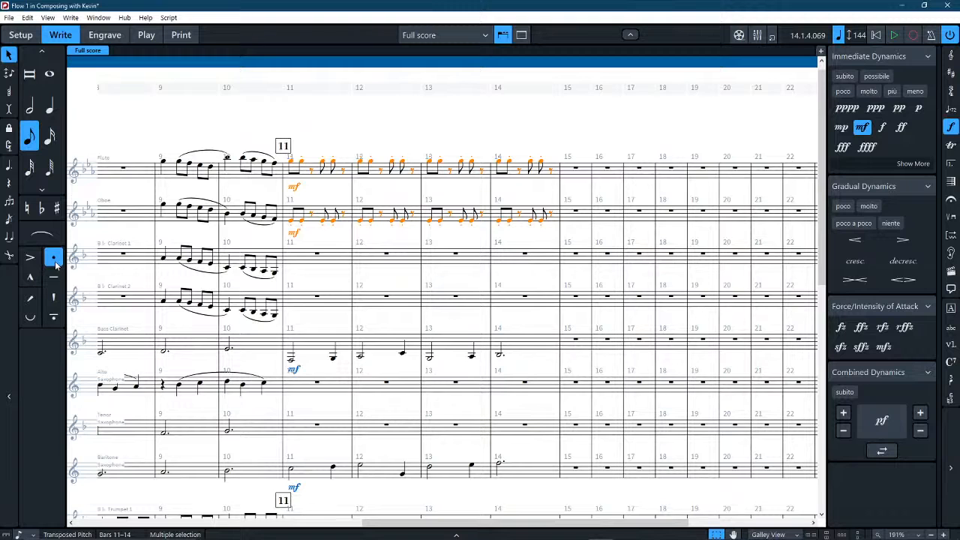
pyautogui.click(460, 127)
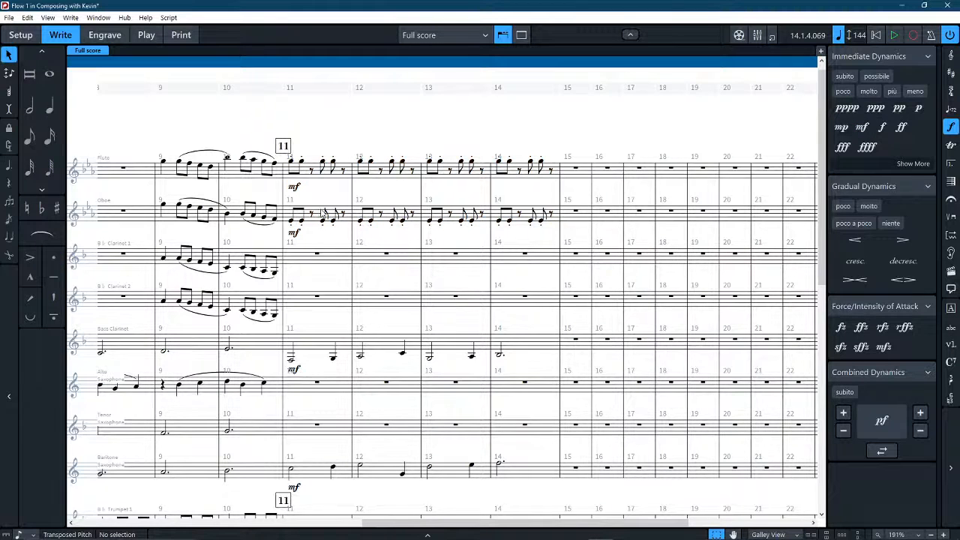
# Copy the Flute and Oboe's bars 11–14 into Clarinets 1 and 2, and lower the copied notes an octave.
pyautogui.click(323, 213)
pyautogui.keyDown('shift'); pyautogui.click(547, 177); pyautogui.keyUp('shift')
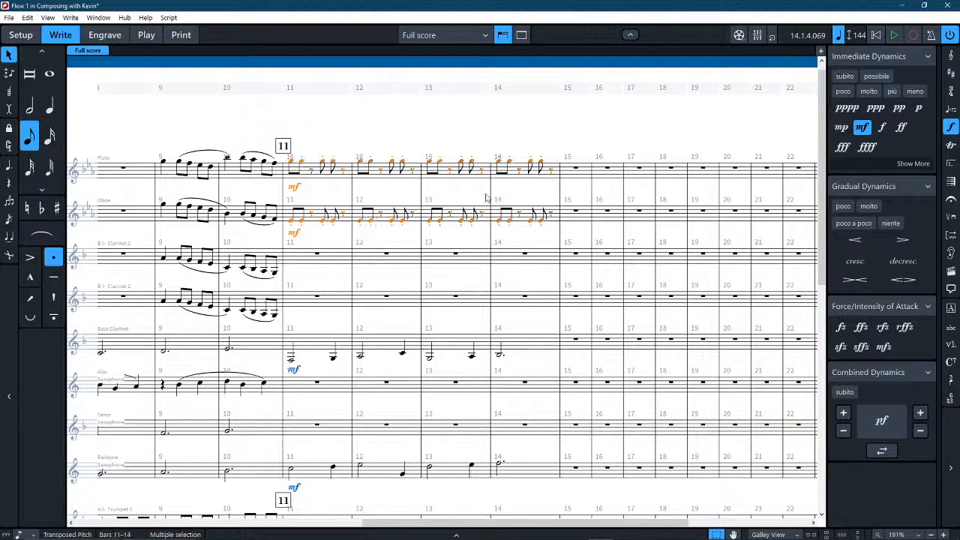
pyautogui.hotkey('ctrl', 'c')
pyautogui.click(317, 256)
pyautogui.hotkey('ctrl', 'v')
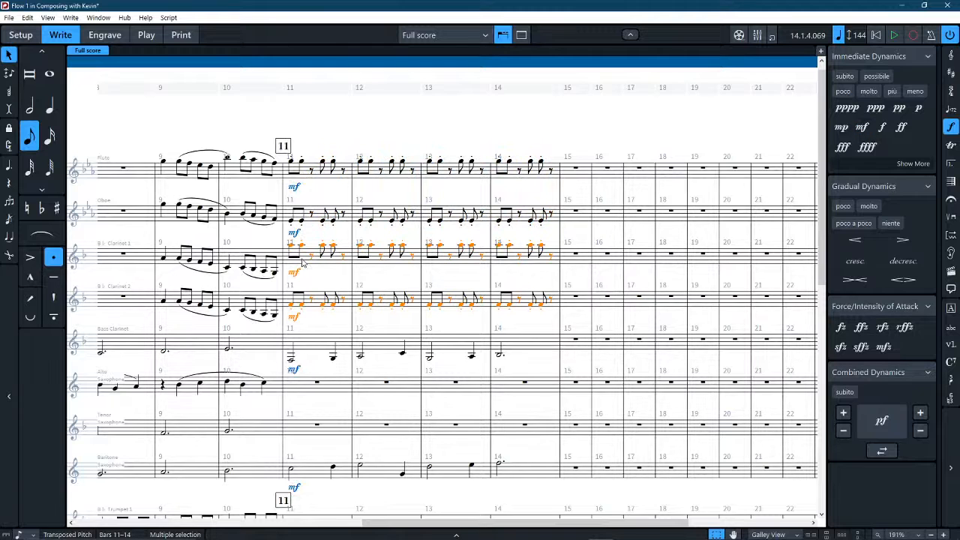
pyautogui.hotkey('ctrl', 'alt', 'Down')
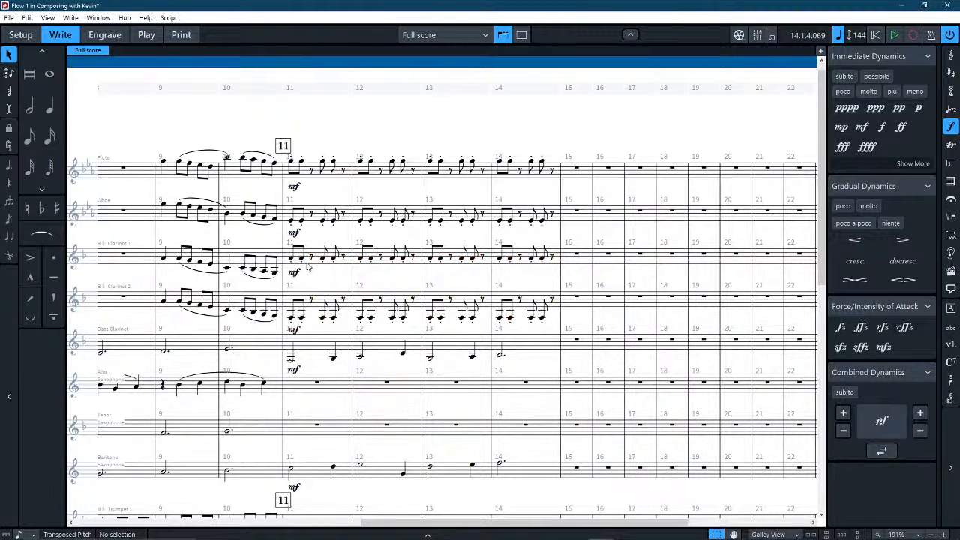
# Transpose Clarinet 1's bars 11–14 down an octave, and its whole passage from bar 10 through bar 14 up an octave.
pyautogui.click(300, 261)
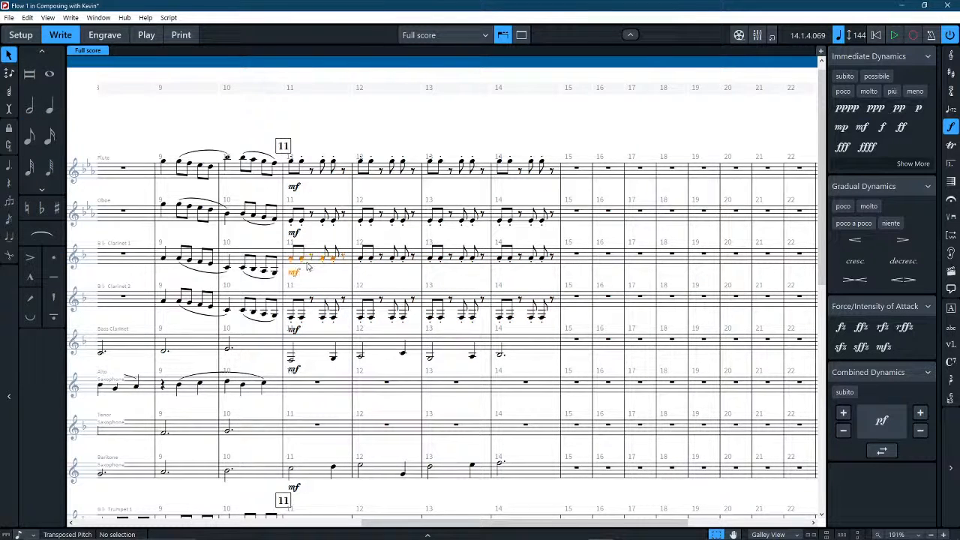
pyautogui.keyDown('shift'); pyautogui.click(557, 261); pyautogui.keyUp('shift')
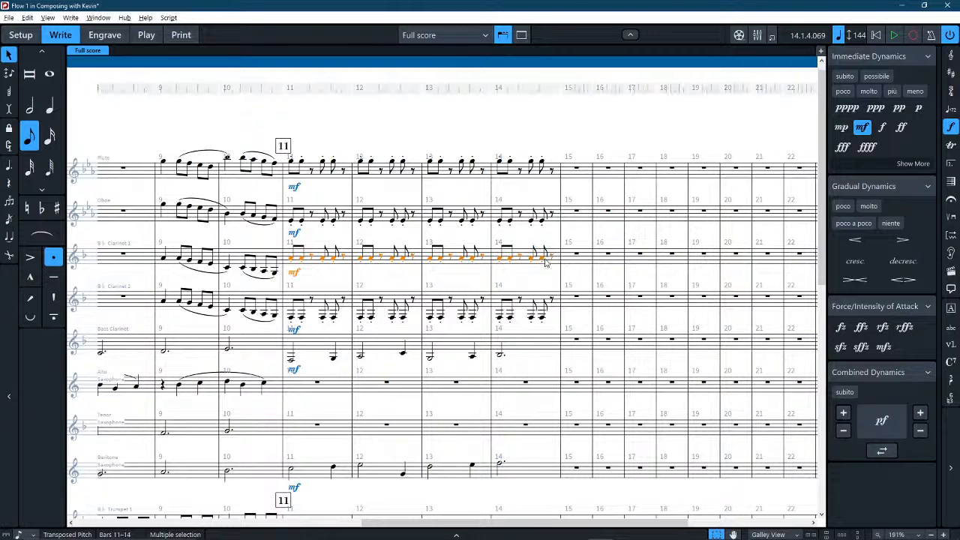
pyautogui.hotkey('ctrl', 'alt', 'Down')
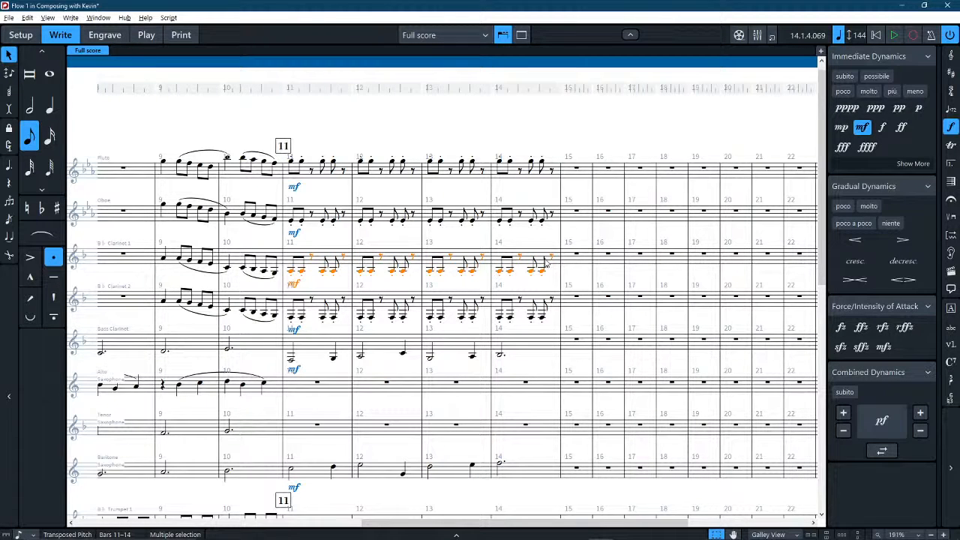
pyautogui.keyDown('shift'); pyautogui.click(235, 264); pyautogui.keyUp('shift')
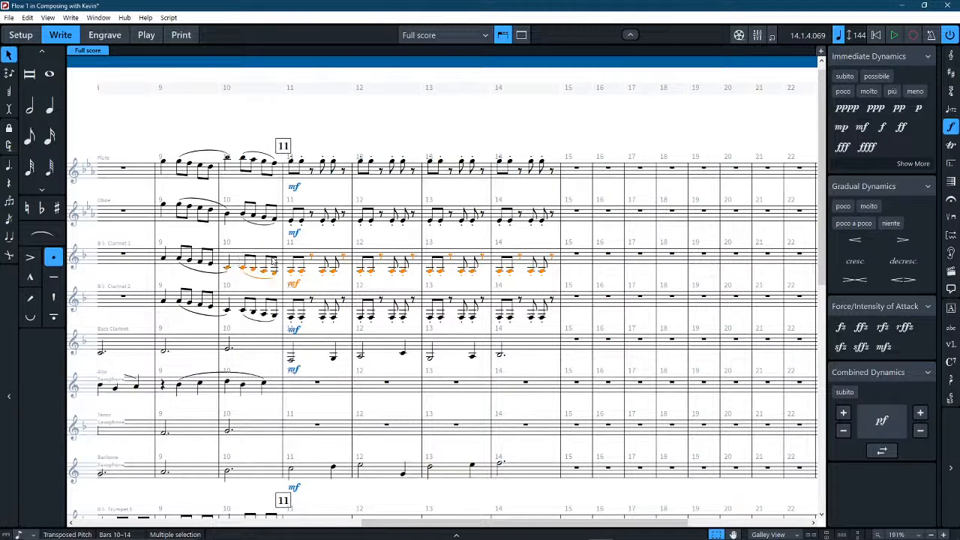
pyautogui.hotkey('ctrl', 'alt', 'Up')
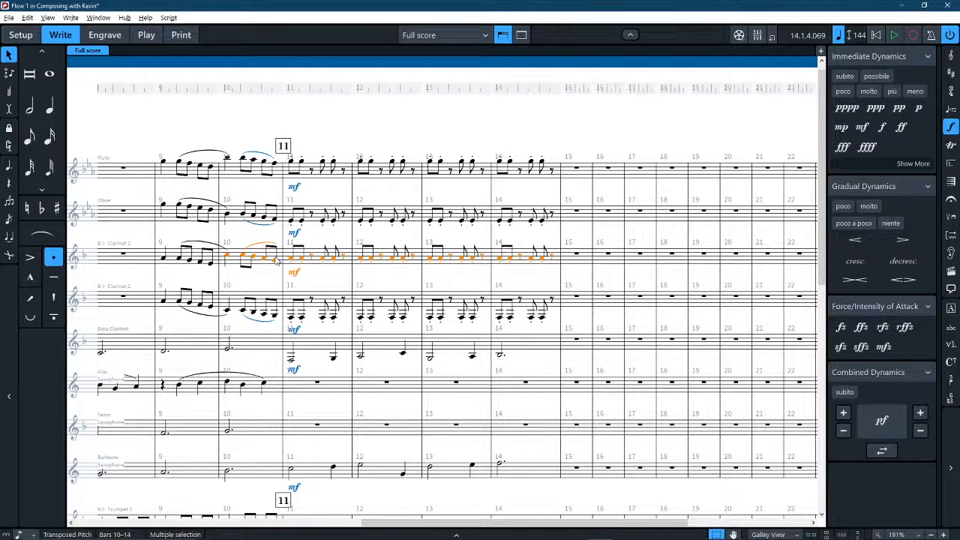
# Raise the last eighth note of Clarinet 2's bar 10 by an octave.
pyautogui.click(275, 318)
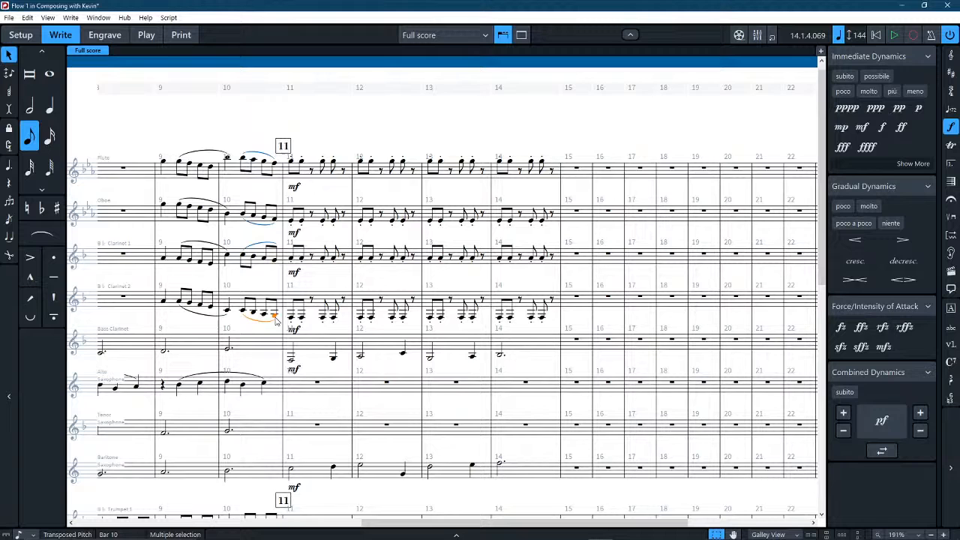
pyautogui.keyDown('shift'); pyautogui.click(541, 320); pyautogui.keyUp('shift')
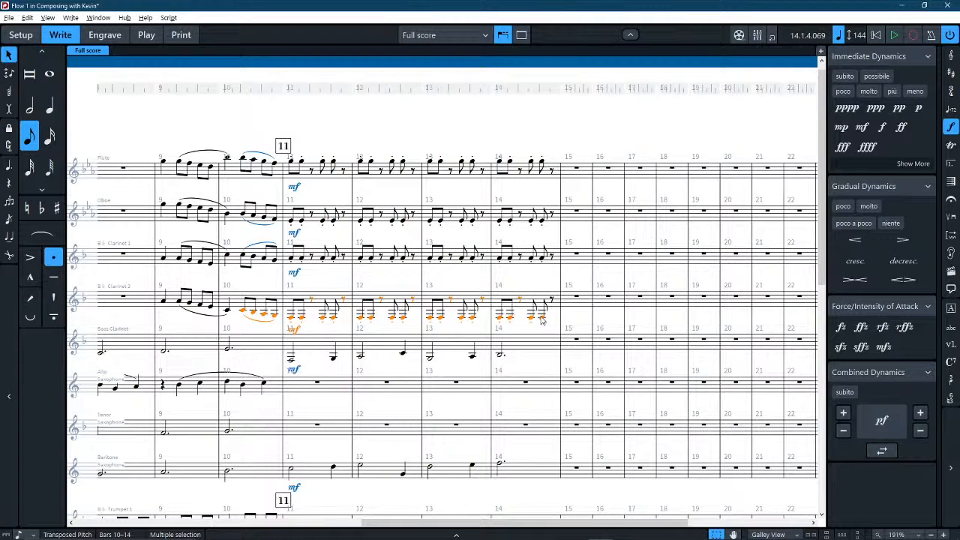
pyautogui.click(273, 316)
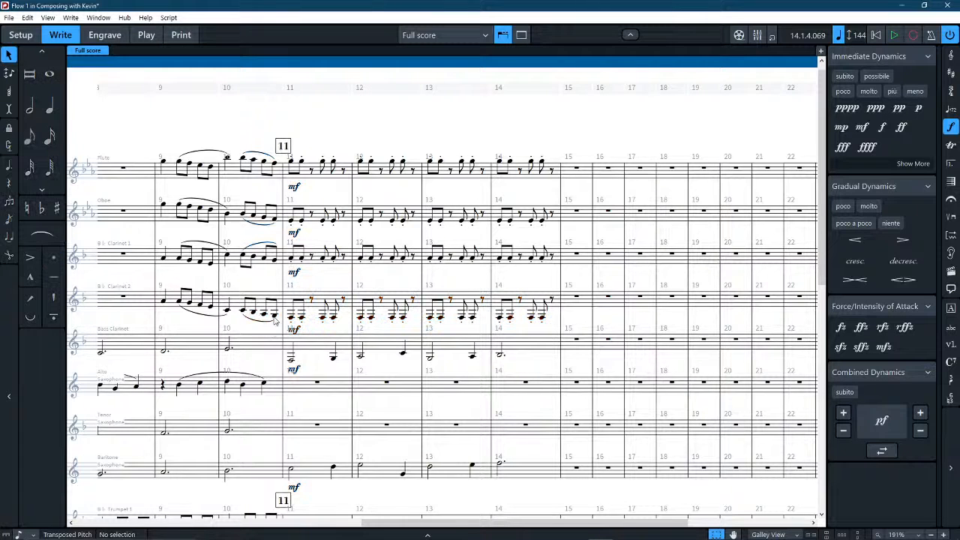
pyautogui.keyDown('shift'); pyautogui.click(542, 321); pyautogui.keyUp('shift')
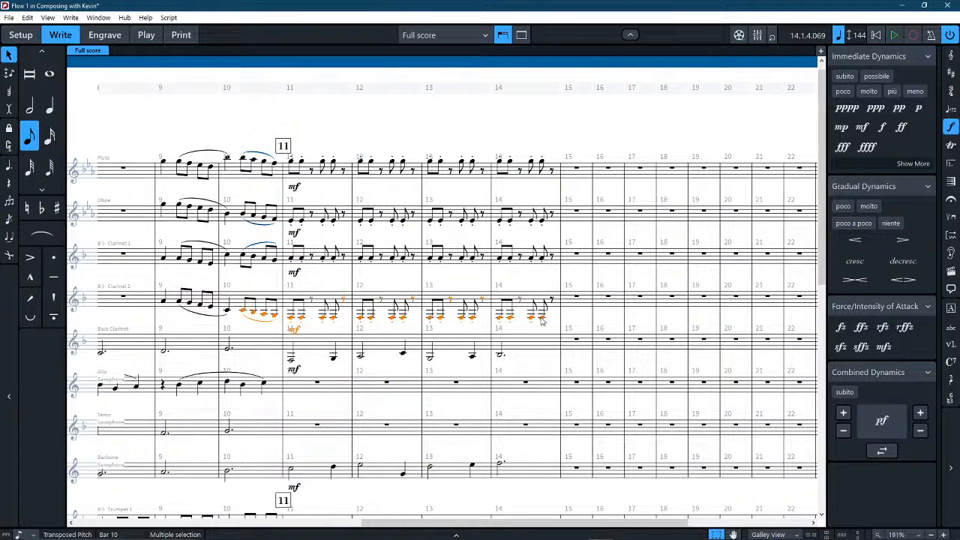
pyautogui.click(274, 316)
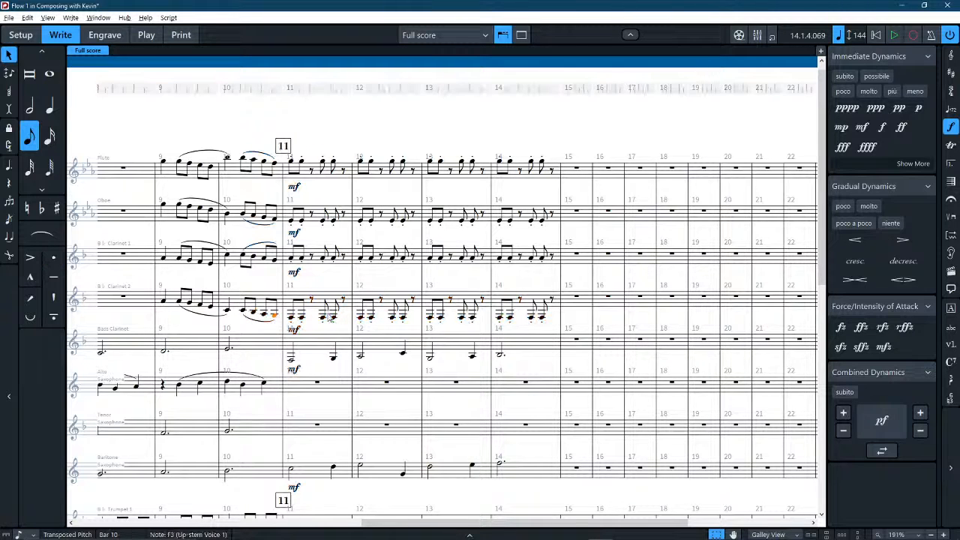
pyautogui.hotkey('ctrl', 'alt', 'Up')
# Transpose Clarinet 2's notes in bars 11–14 up an octave.
pyautogui.click(318, 308)
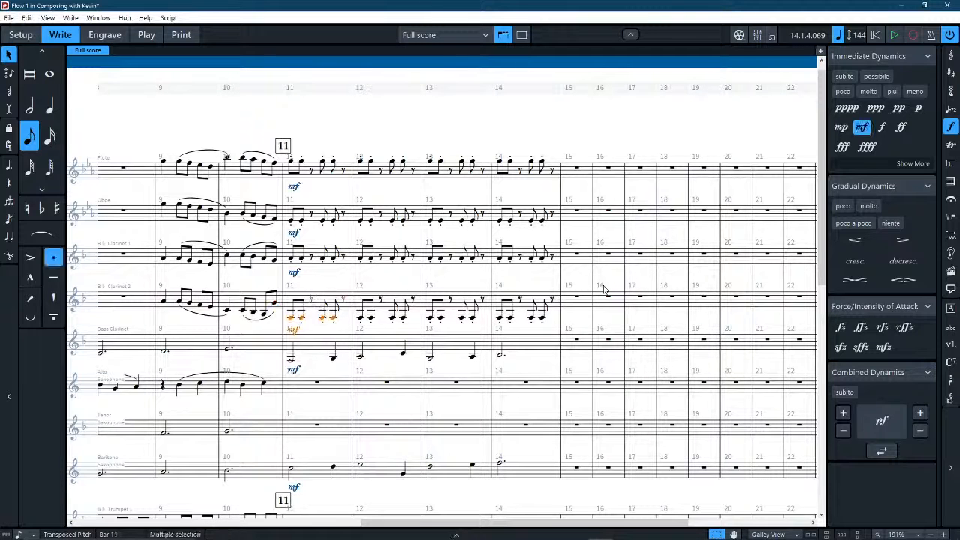
pyautogui.keyDown('shift'); pyautogui.click(530, 306); pyautogui.keyUp('shift')
pyautogui.hotkey('ctrl', 'alt', 'Up')
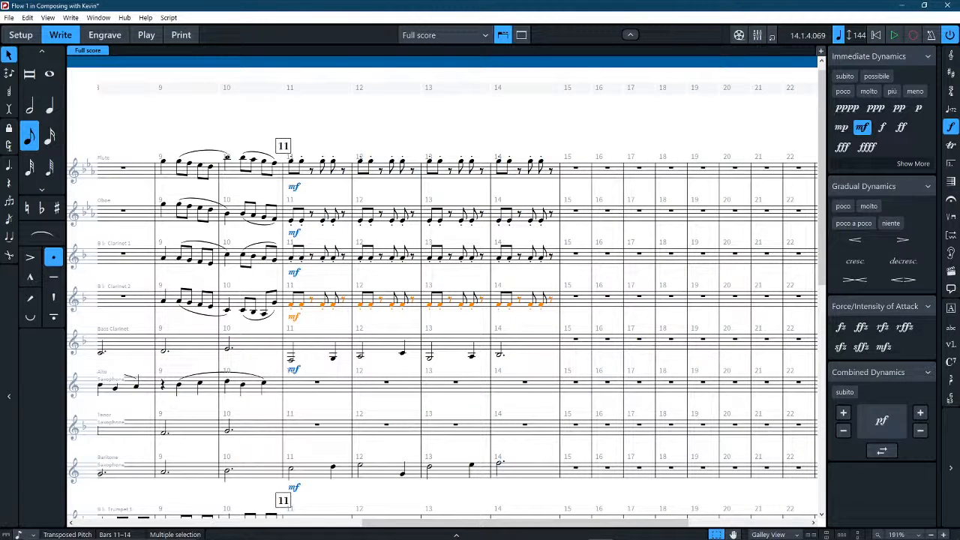
# Switch to the Excelcia Band Guidelines PDF in Acrobat Reader, examine the Grade 1.5 woodwind ranges, and return to the score.
pyautogui.hotkey('alt', 'Tab')
pyautogui.scroll(3, 432, 263)
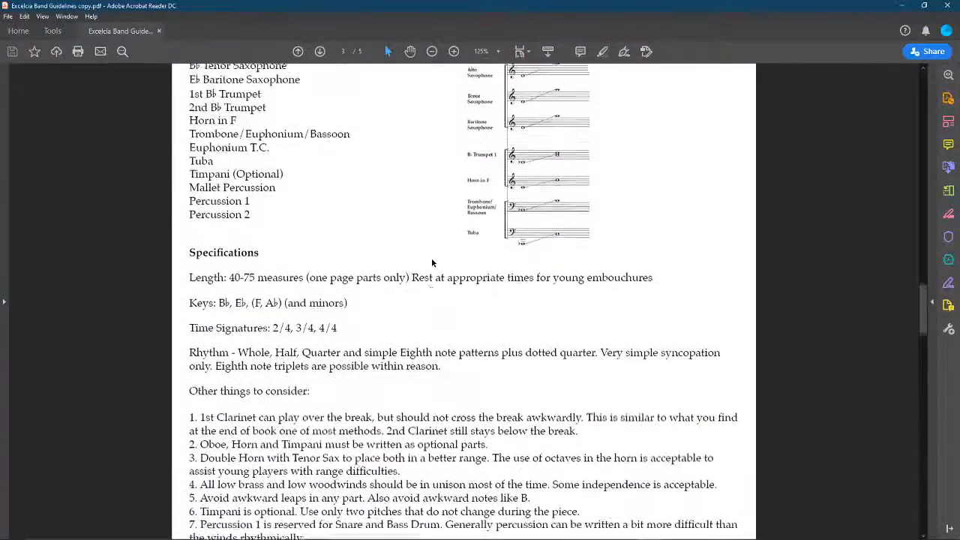
pyautogui.scroll(2, 432, 263)
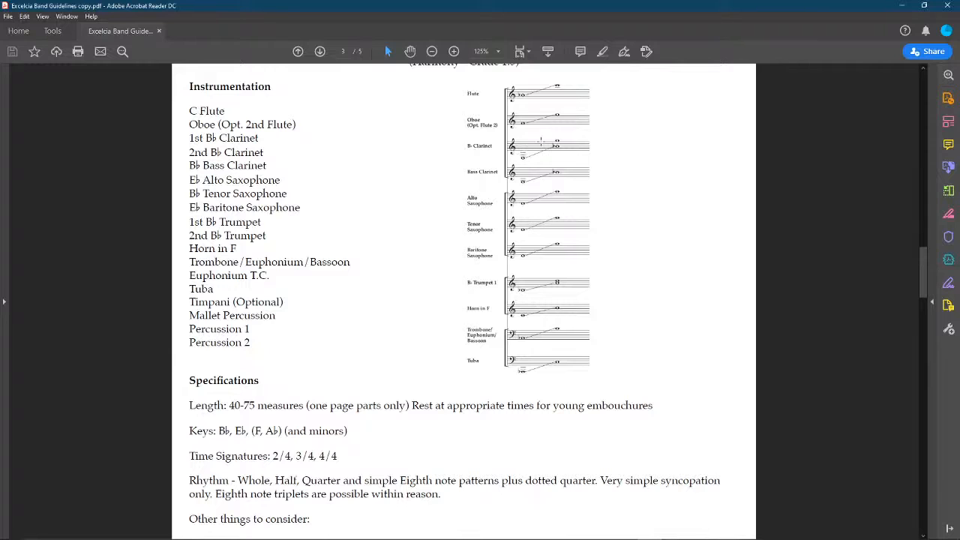
pyautogui.scroll(1, 529, 150)
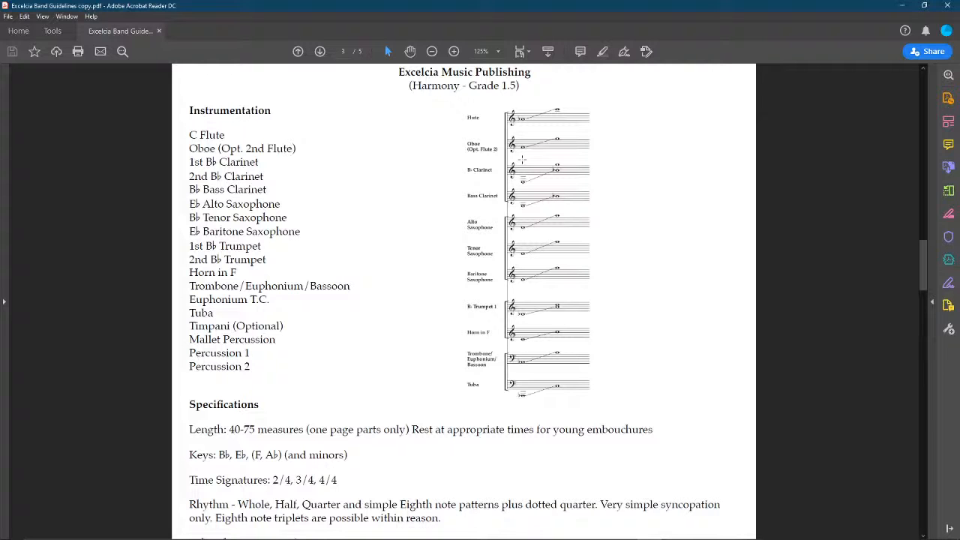
pyautogui.hotkey('alt', 'Tab')
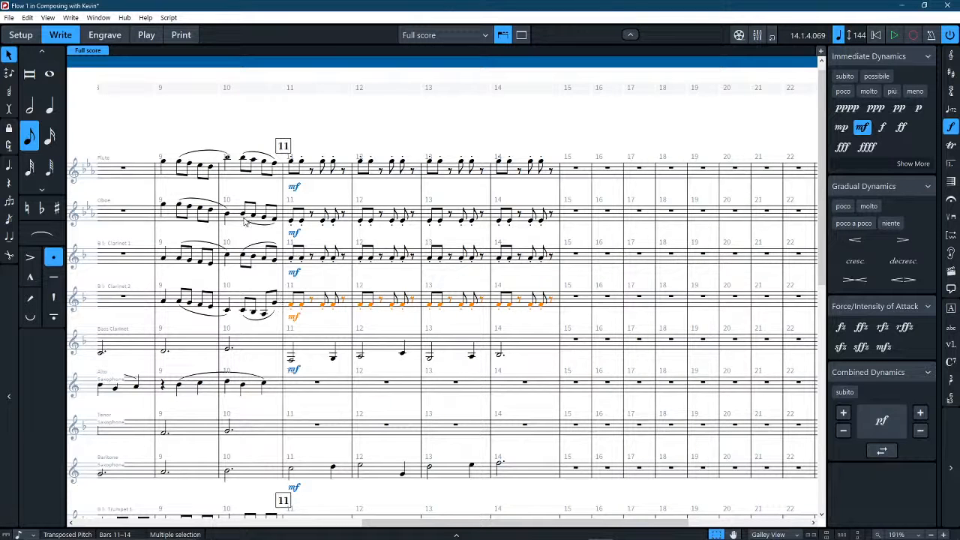
# Try raising the last eighth note of the Oboe's bar 10 an octave, and return it to its original octave.
pyautogui.click(274, 223)
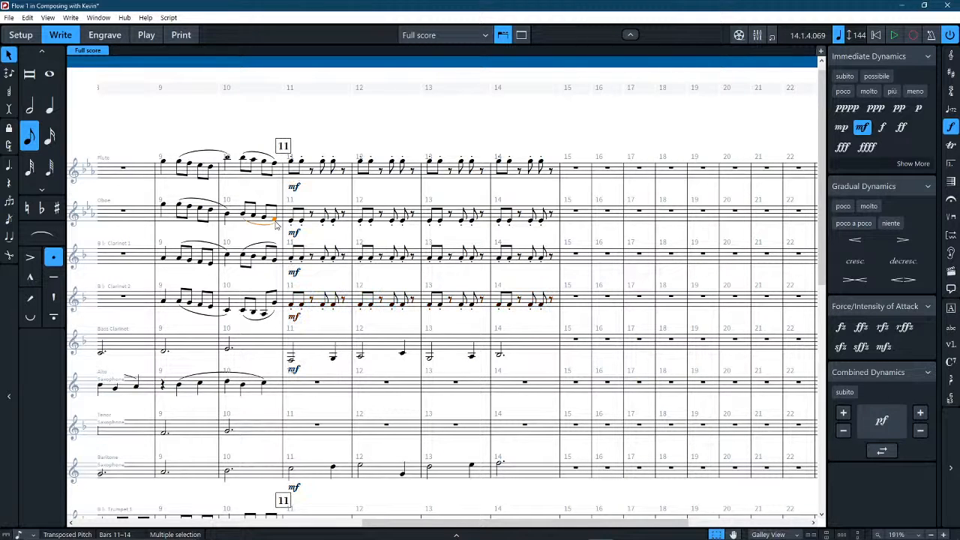
pyautogui.keyDown('shift'); pyautogui.click(550, 221); pyautogui.keyUp('shift')
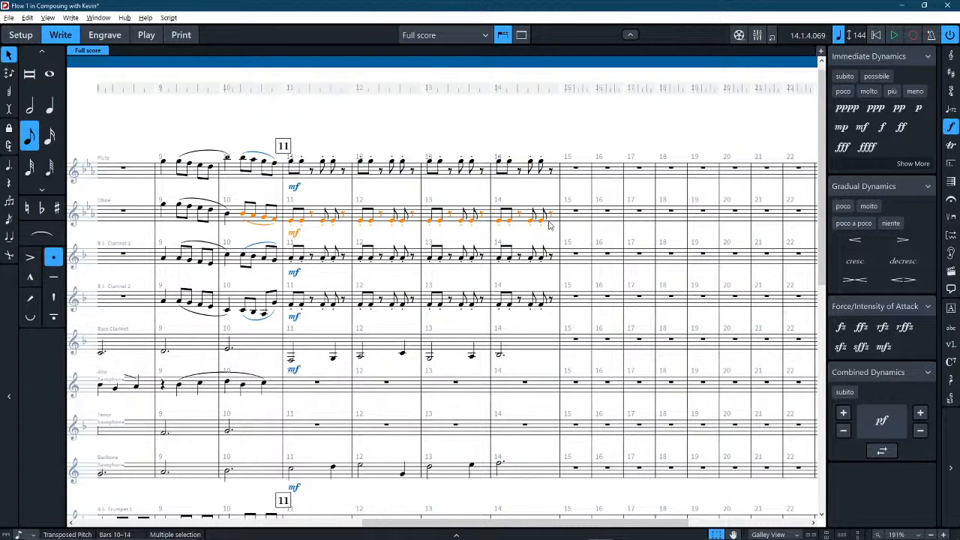
pyautogui.click(274, 220)
pyautogui.hotkey('ctrl', 'alt', 'Up')
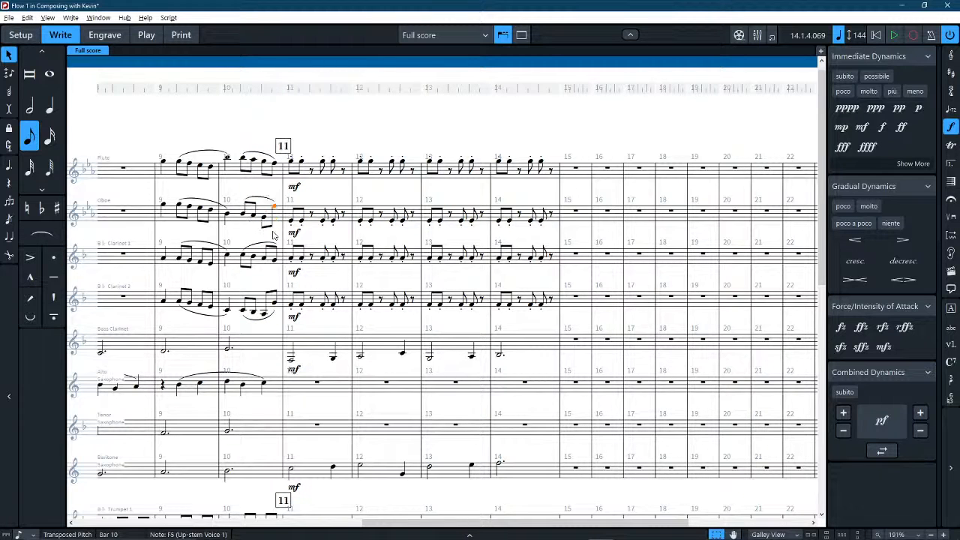
pyautogui.click(349, 219)
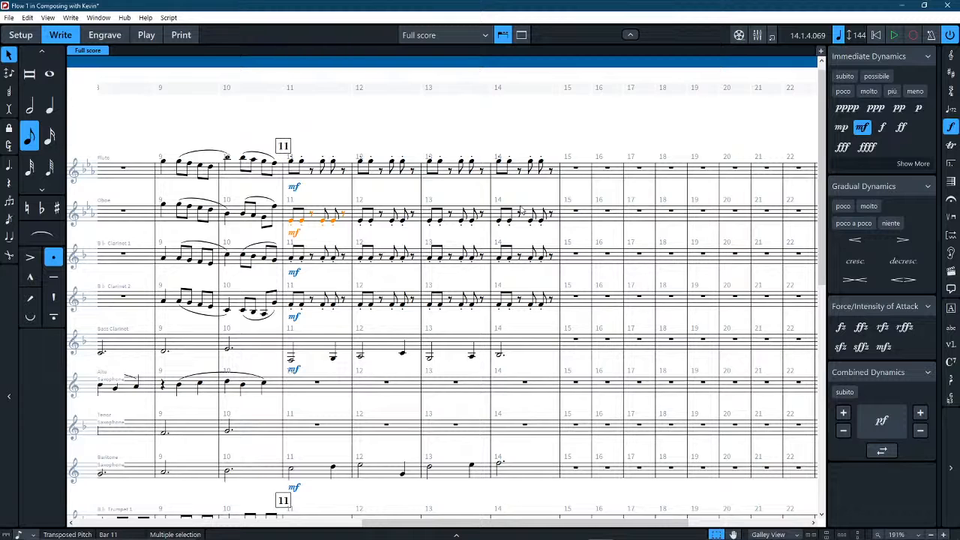
pyautogui.keyDown('shift'); pyautogui.click(553, 218); pyautogui.keyUp('shift')
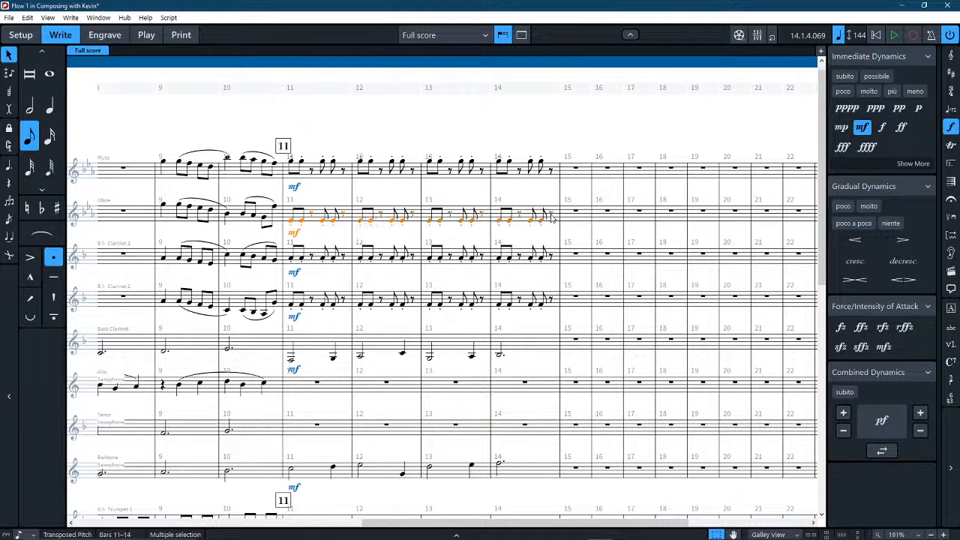
pyautogui.click(274, 209)
pyautogui.hotkey('ctrl', 'alt', 'Down')
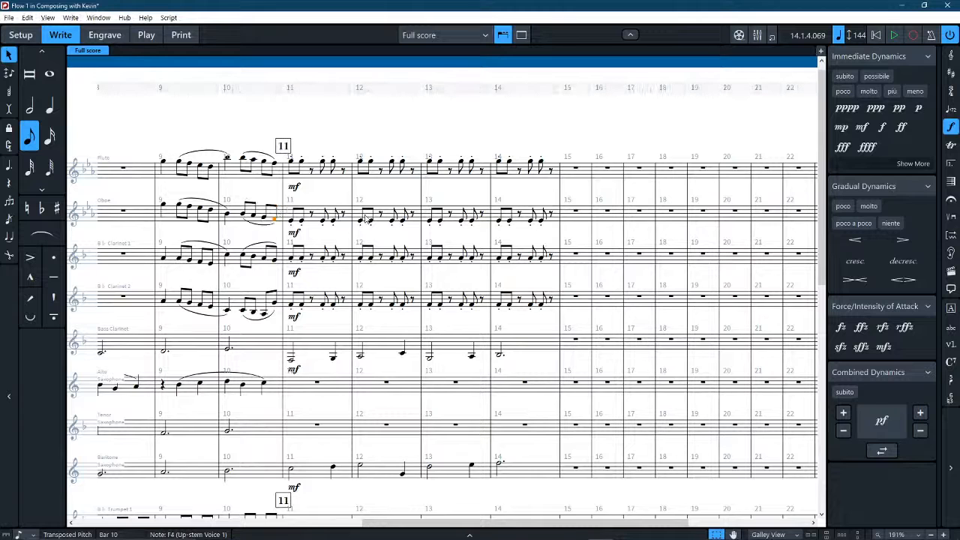
# Raise the Oboe's repeated notes in bars 11–14 by a third.
pyautogui.click(349, 218)
pyautogui.keyDown('shift'); pyautogui.click(553, 217); pyautogui.keyUp('shift')
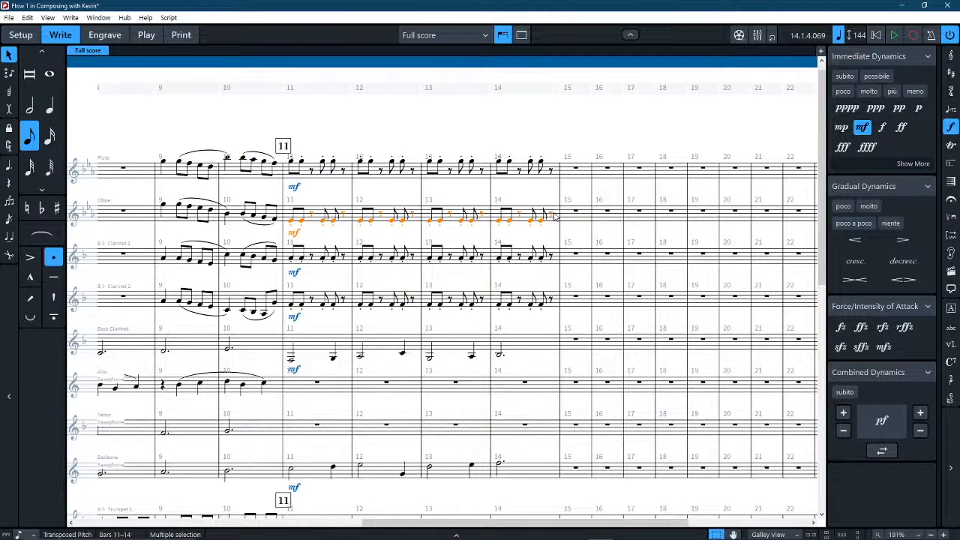
pyautogui.press('Up')
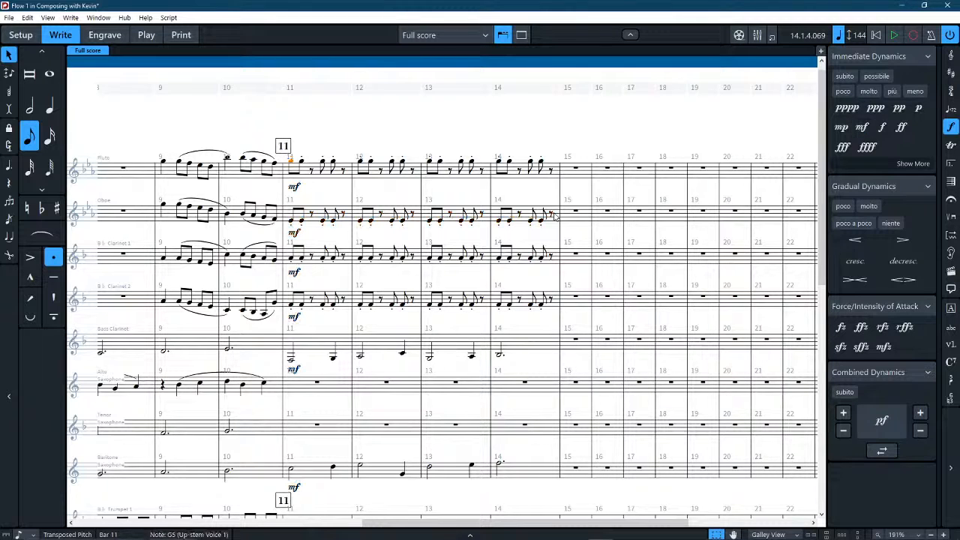
pyautogui.hotkey('ctrl', 'z')
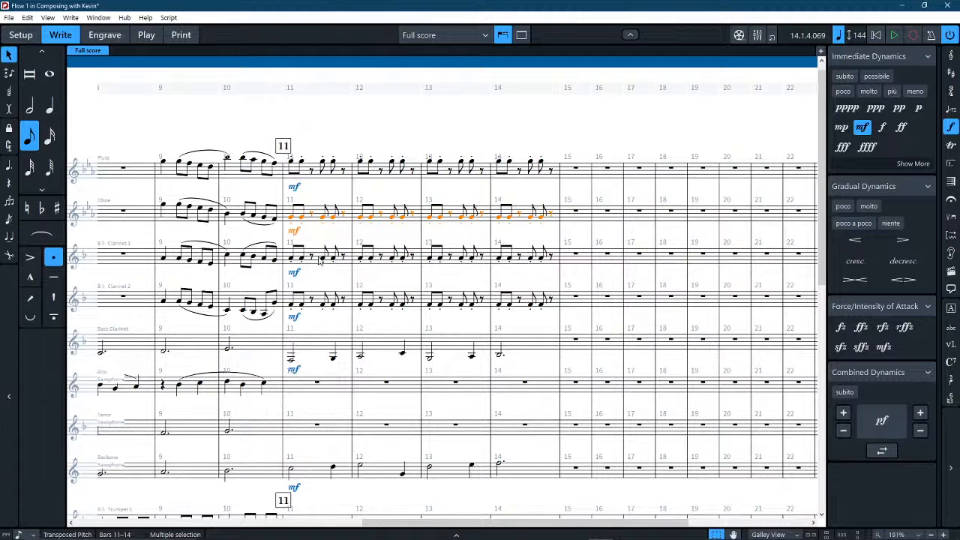
# Copy Clarinet 2's staccato figure from bars 11–14 into the Alto Saxophone starting at bar 11.
pyautogui.click(320, 300)
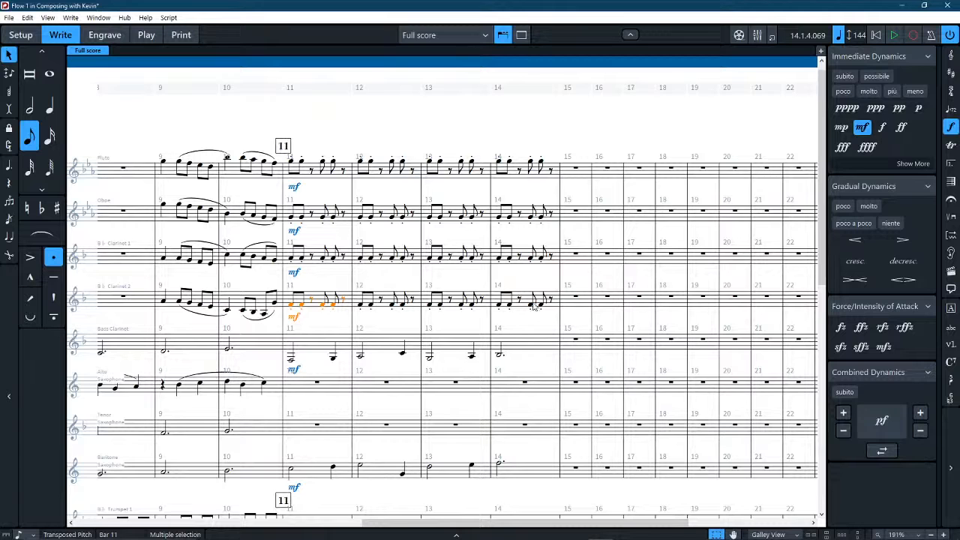
pyautogui.keyDown('shift'); pyautogui.click(527, 302); pyautogui.keyUp('shift')
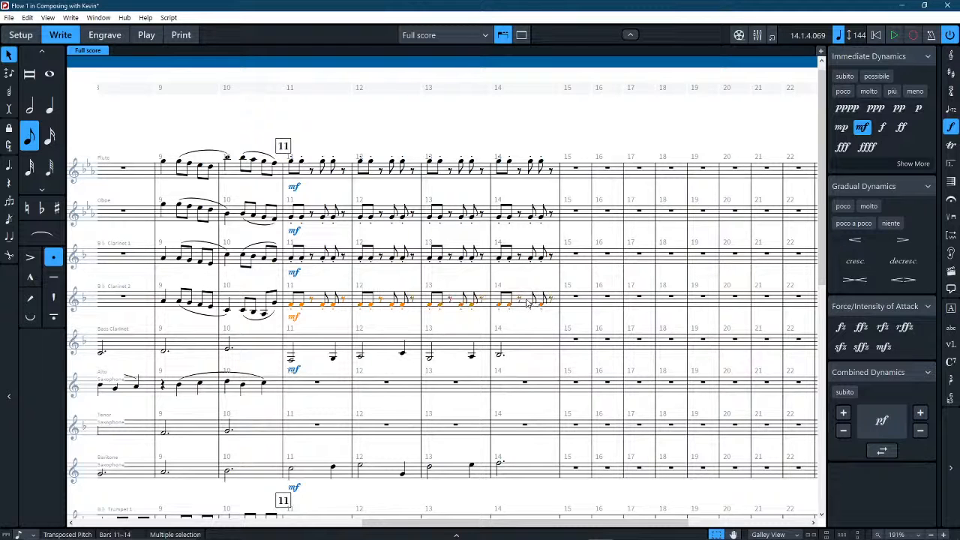
pyautogui.click(301, 386)
pyautogui.hotkey('ctrl', 'v')
pyautogui.press('Escape')
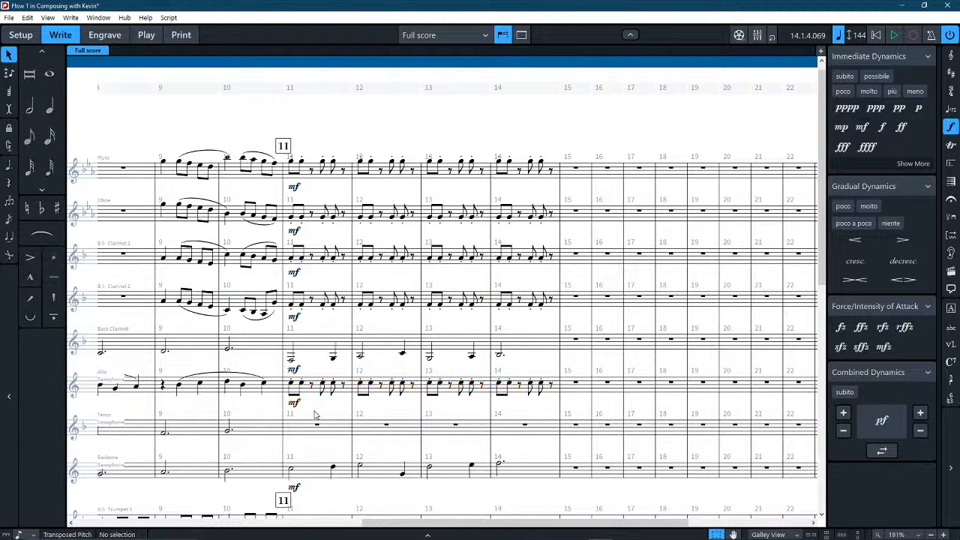
# Play back the score from bar 8 through bar 14, and stop playback.
pyautogui.hscroll(-3, 296, 413)
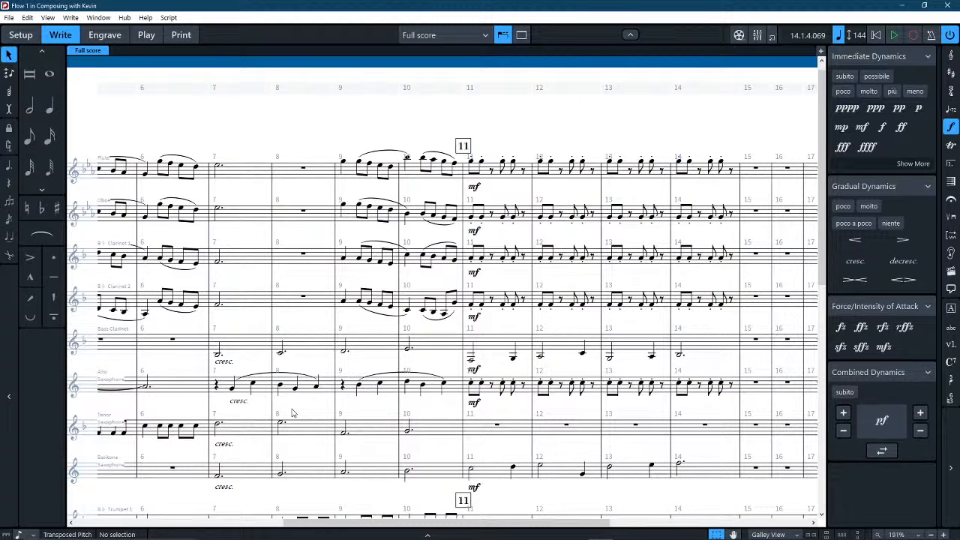
pyautogui.click(288, 178)
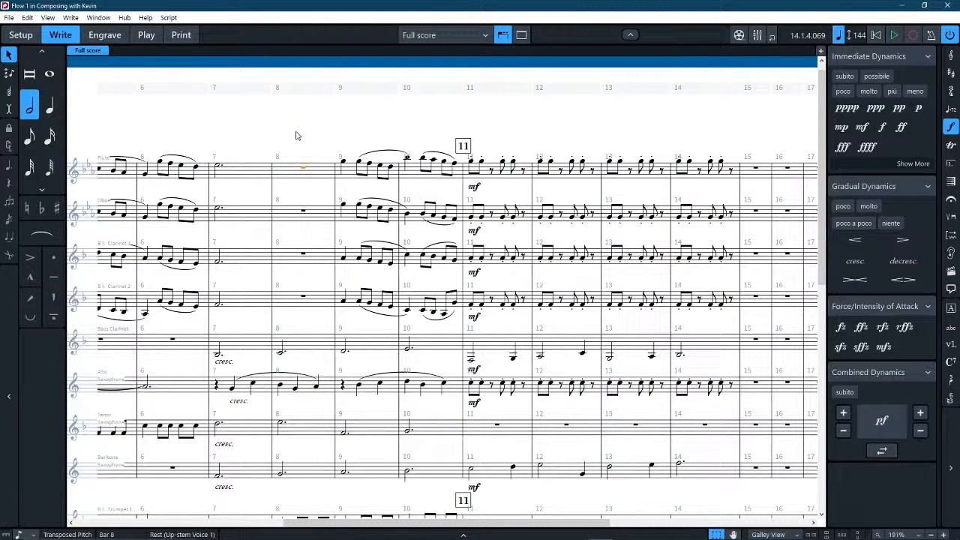
pyautogui.press('p')
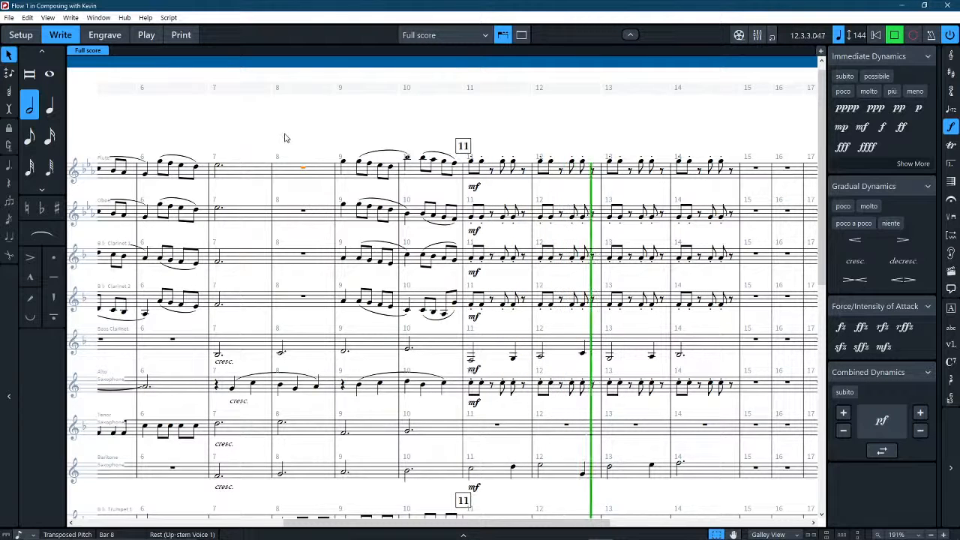
pyautogui.press('space')
pyautogui.click(665, 120)
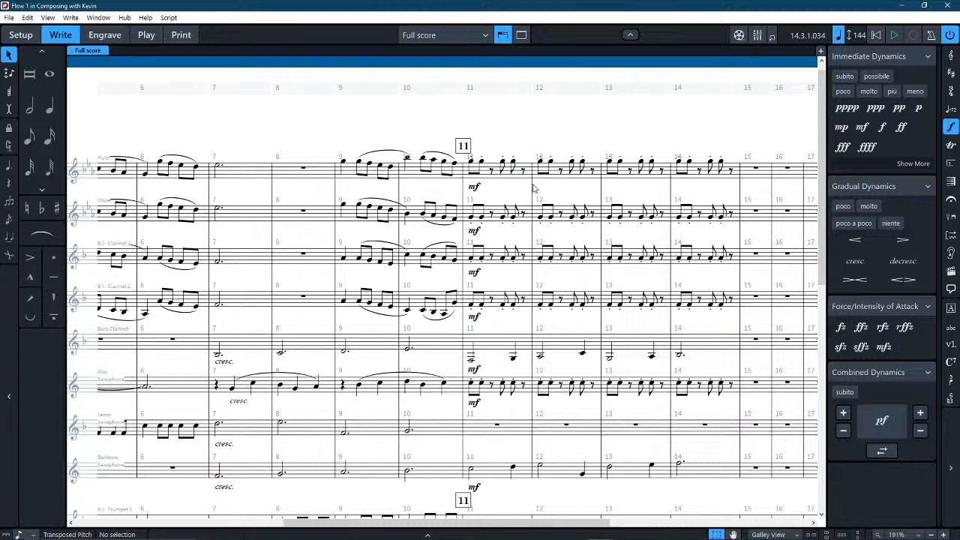
# Raise the repeated notes in bars 13–14 of the Flute, Oboe, both Clarinets and Alto Saxophone by one step.
pyautogui.moveTo(737, 148); pyautogui.dragTo(578, 152)
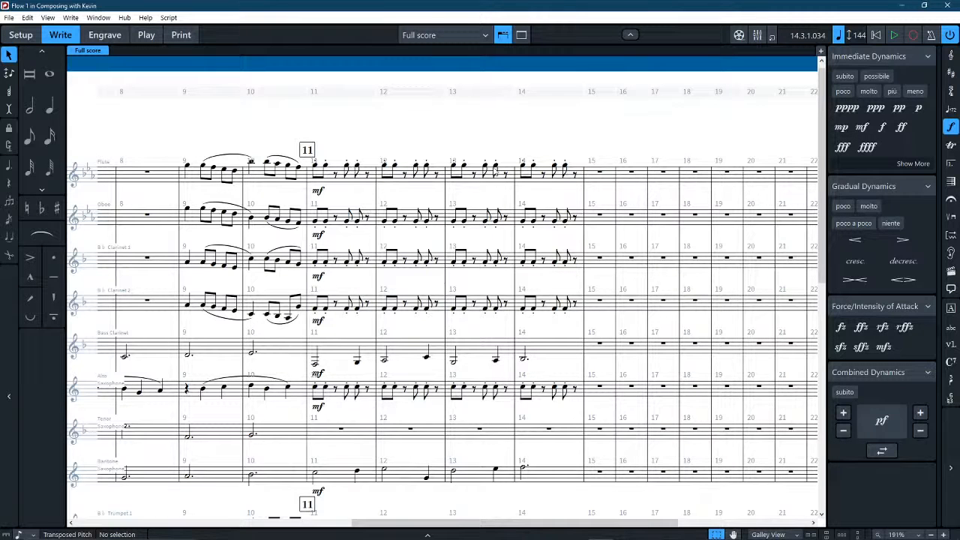
pyautogui.moveTo(607, 157); pyautogui.dragTo(521, 157)
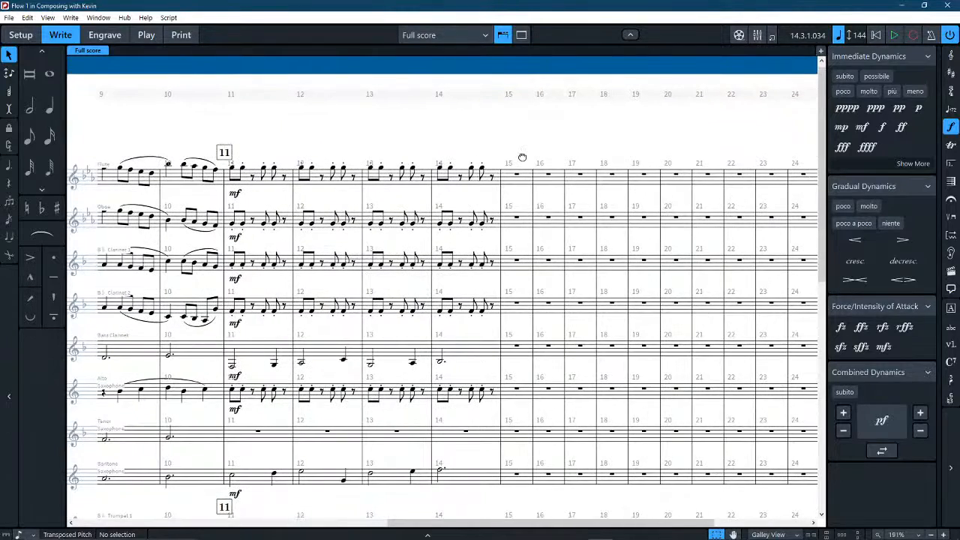
pyautogui.click(399, 309)
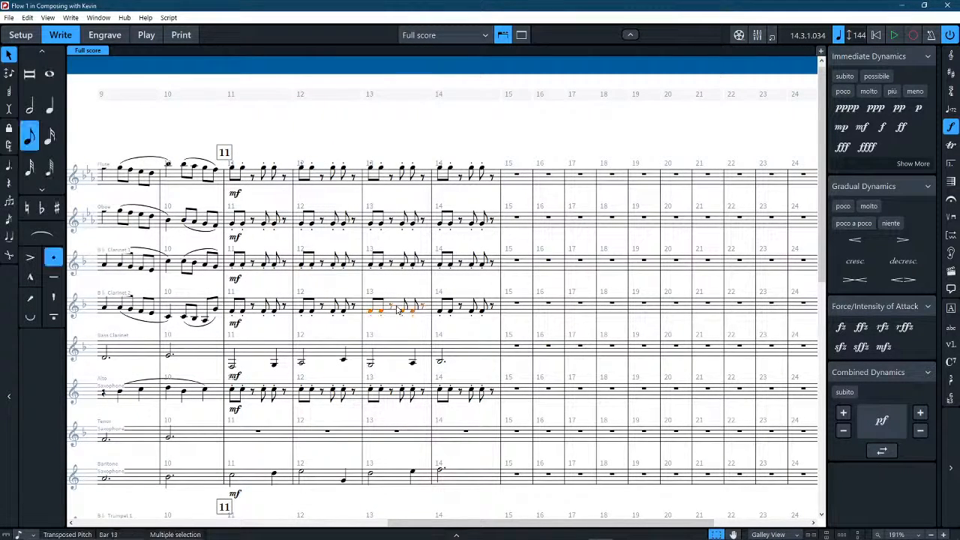
pyautogui.keyDown('shift'); pyautogui.click(493, 268); pyautogui.keyUp('shift')
pyautogui.keyDown('shift'); pyautogui.click(495, 180); pyautogui.keyUp('shift')
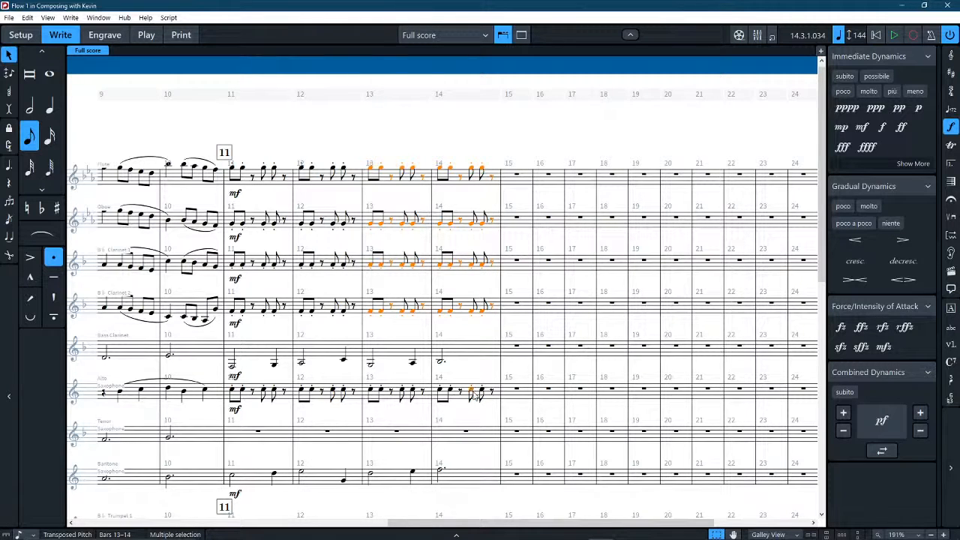
pyautogui.keyDown('ctrl'); pyautogui.click(486, 393); pyautogui.keyUp('ctrl')
pyautogui.keyDown('ctrl'); pyautogui.click(428, 398); pyautogui.keyUp('ctrl')
pyautogui.hotkey('alt', 'Up')
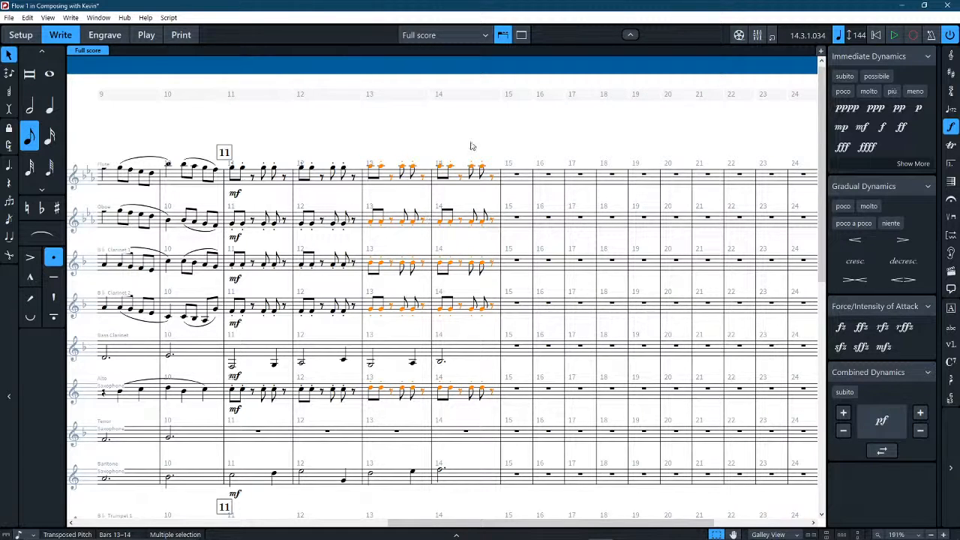
pyautogui.press('Escape')
# Copy the Flute's bars 11–14 into the Mallets at bar 11 and transpose the pasted notes up an octave.
pyautogui.click(496, 181)
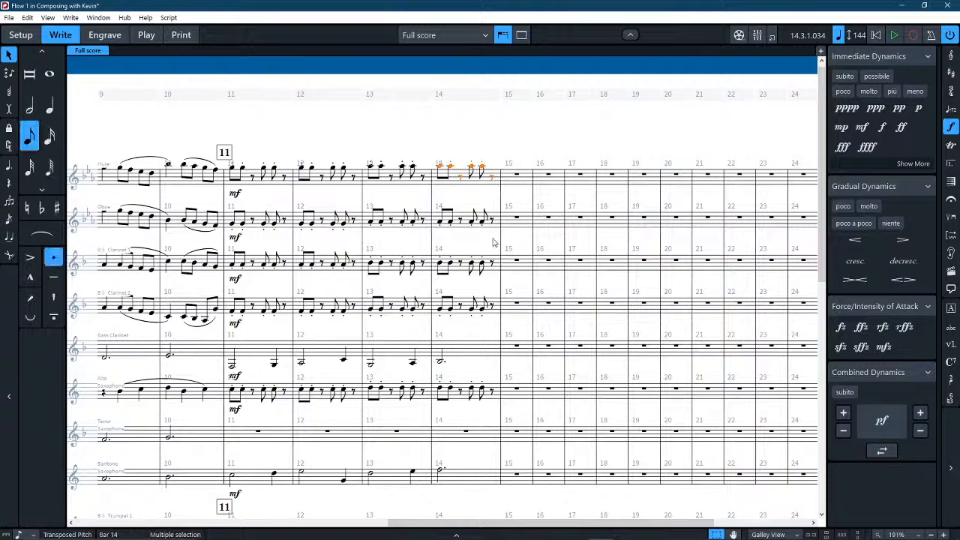
pyautogui.keyDown('shift'); pyautogui.click(237, 171); pyautogui.keyUp('shift')
pyautogui.scroll(-10, 240, 180)
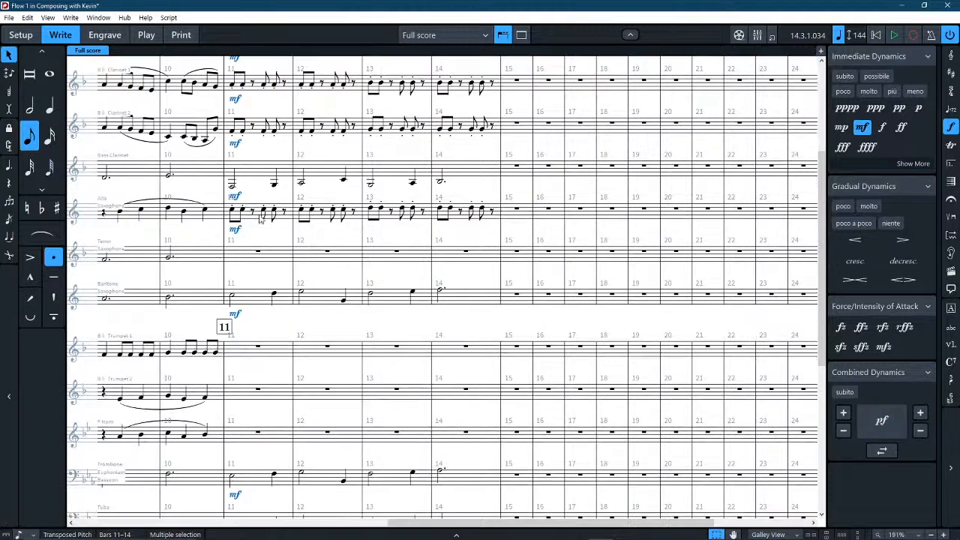
pyautogui.keyDown('alt'); pyautogui.click(233, 280); pyautogui.keyUp('alt')
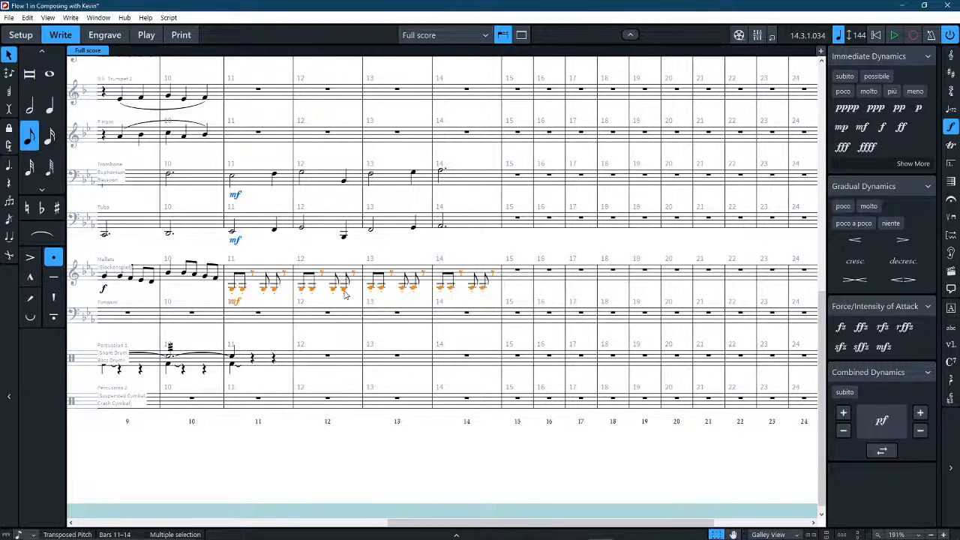
pyautogui.hotkey('ctrl', 'alt', 'Up')
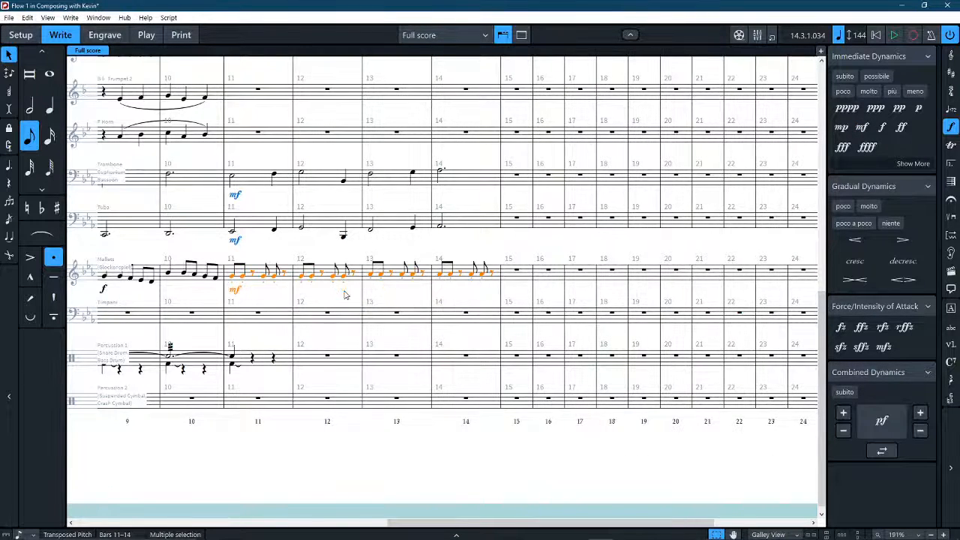
pyautogui.click(325, 297)
# Copy the Clarinet 1 and Clarinet 2 figures from bars 11–14 into Trumpet 1 and Trumpet 2 starting at bar 11.
pyautogui.hscroll(-2, 321, 304)
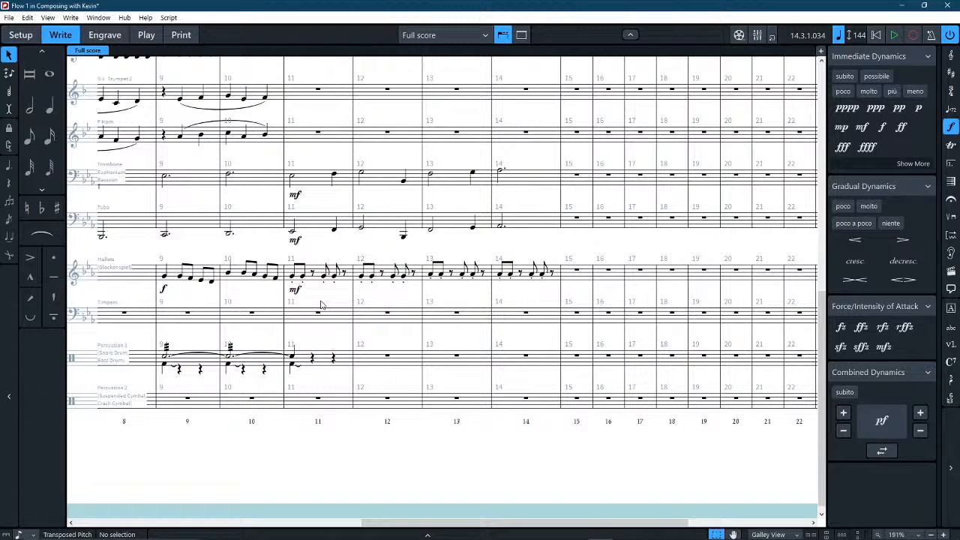
pyautogui.scroll(3, 328, 332)
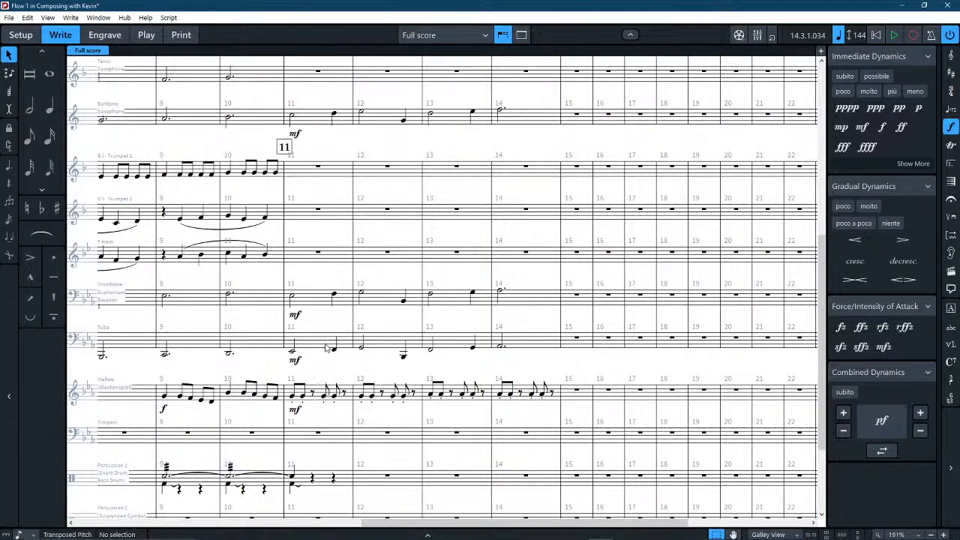
pyautogui.scroll(3, 327, 348)
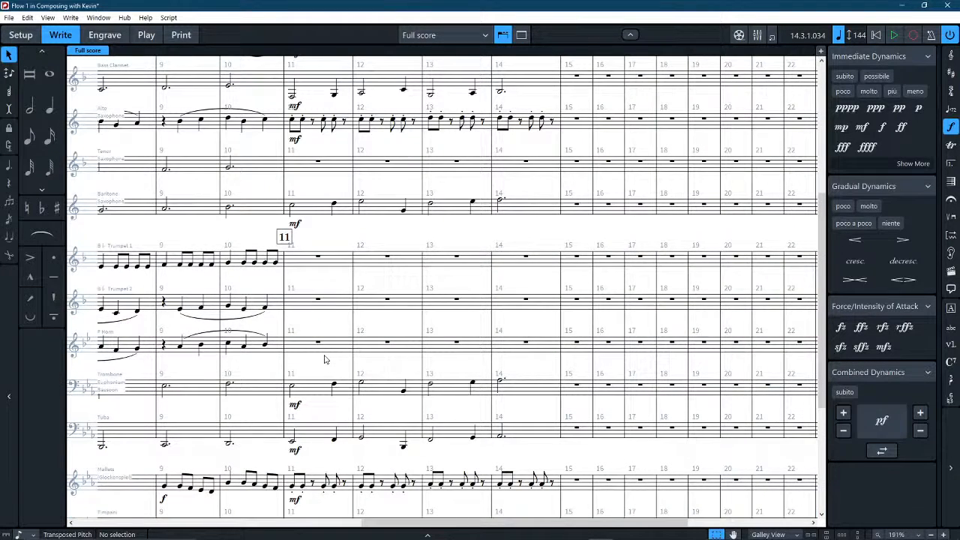
pyautogui.scroll(6, 325, 359)
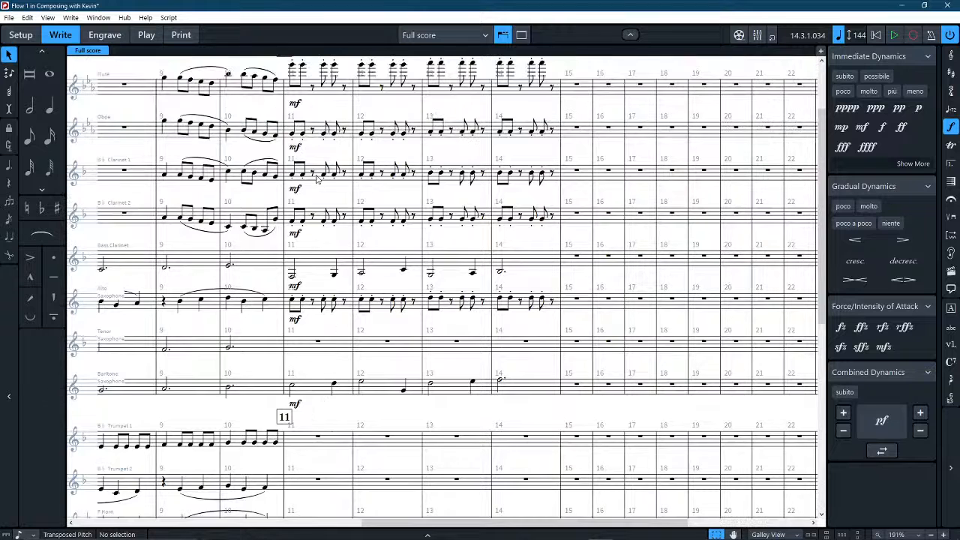
pyautogui.click(316, 178)
pyautogui.keyDown('shift'); pyautogui.click(529, 216); pyautogui.keyUp('shift')
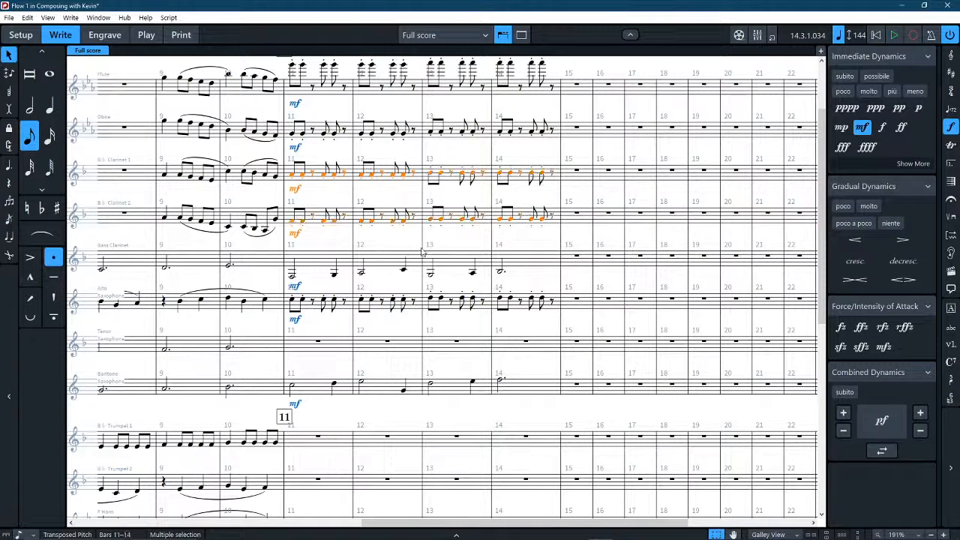
pyautogui.scroll(-4, 289, 335)
pyautogui.click(296, 324)
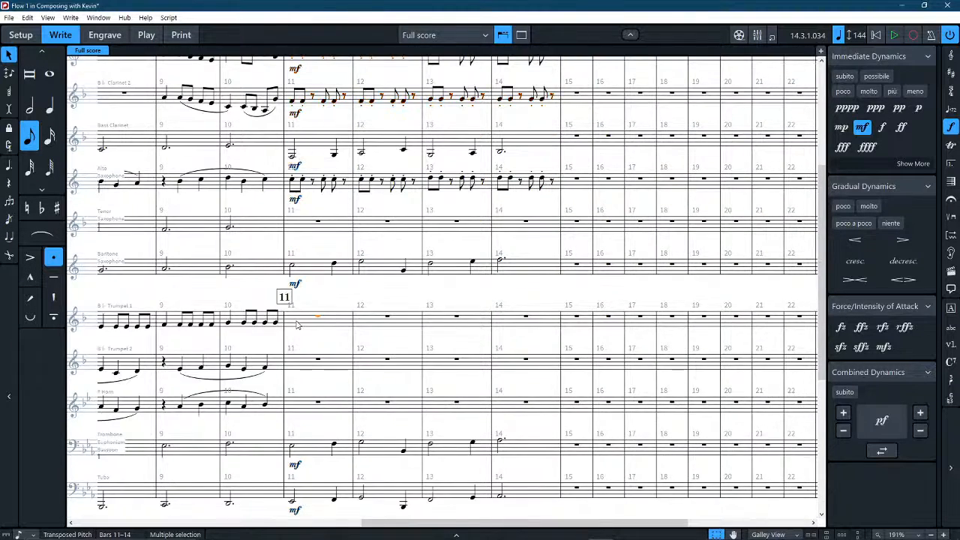
pyautogui.hotkey('ctrl', 'v')
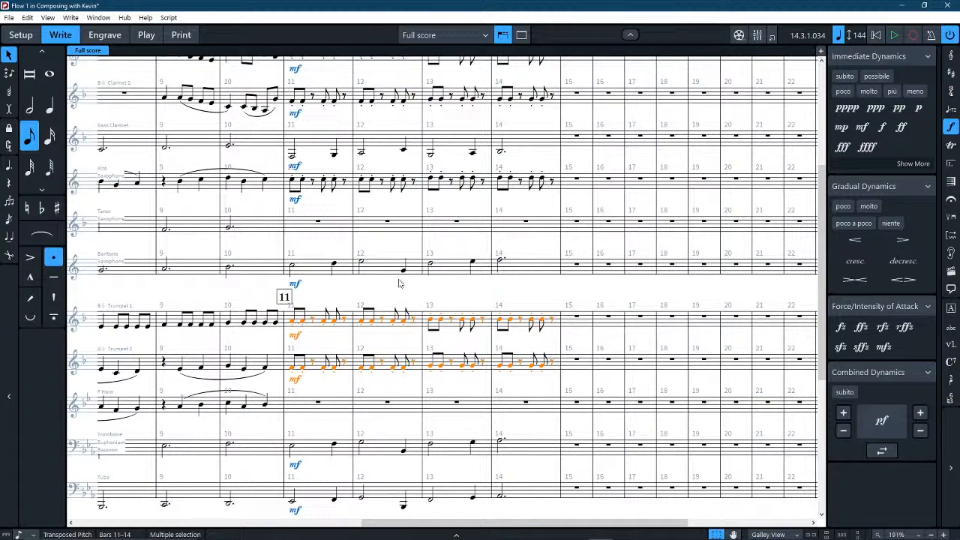
pyautogui.click(426, 298)
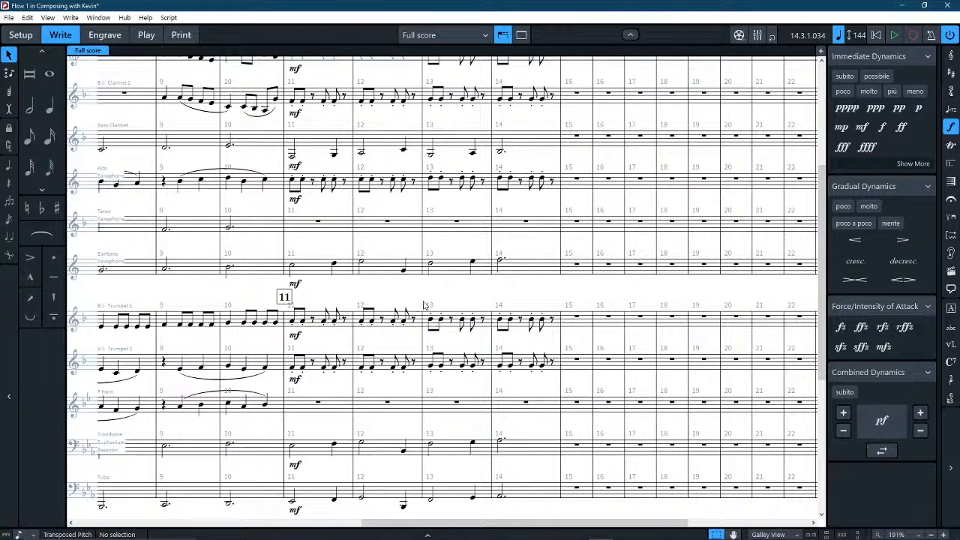
# Transpose the Flute's notes in bars 11–14 down an octave.
pyautogui.hscroll(-4, 424, 305)
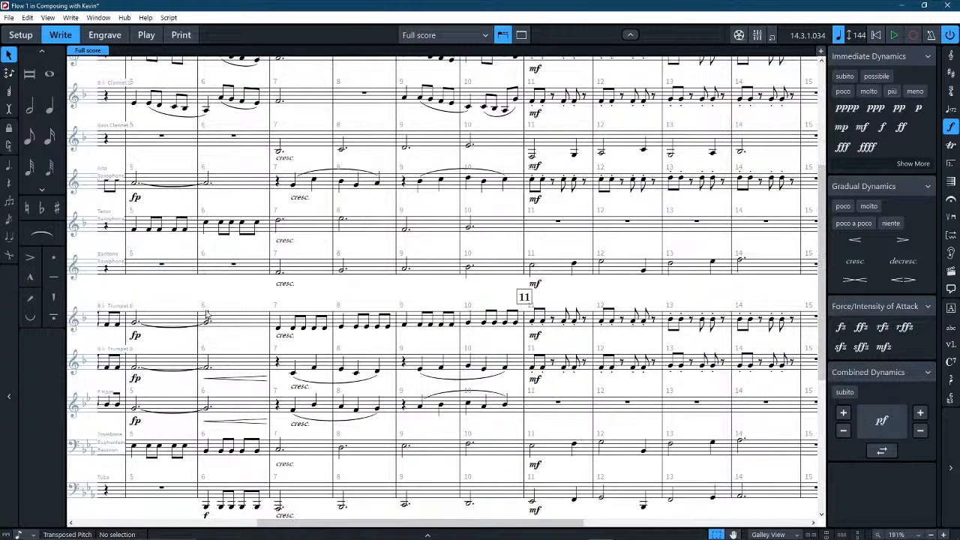
pyautogui.scroll(5, 443, 296)
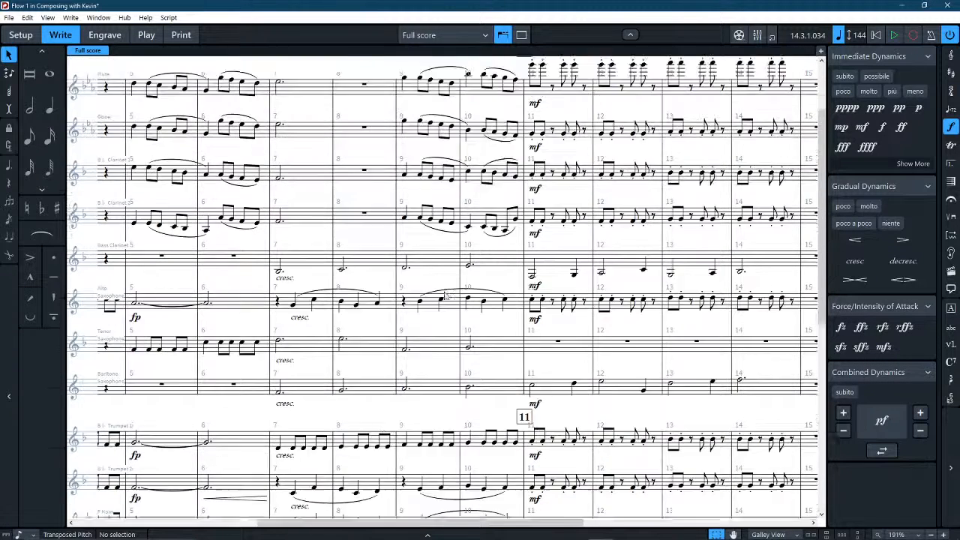
pyautogui.click(563, 184)
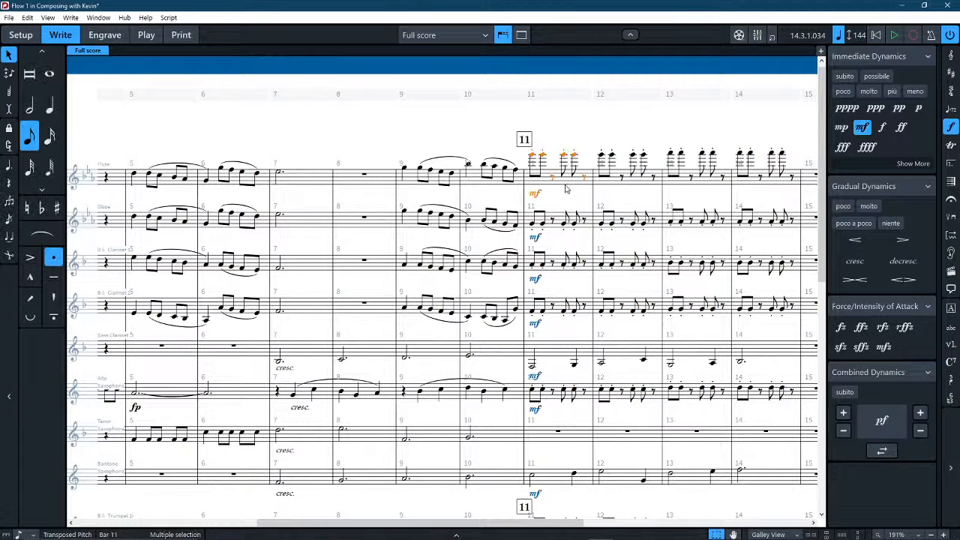
pyautogui.keyDown('shift'); pyautogui.click(756, 178); pyautogui.keyUp('shift')
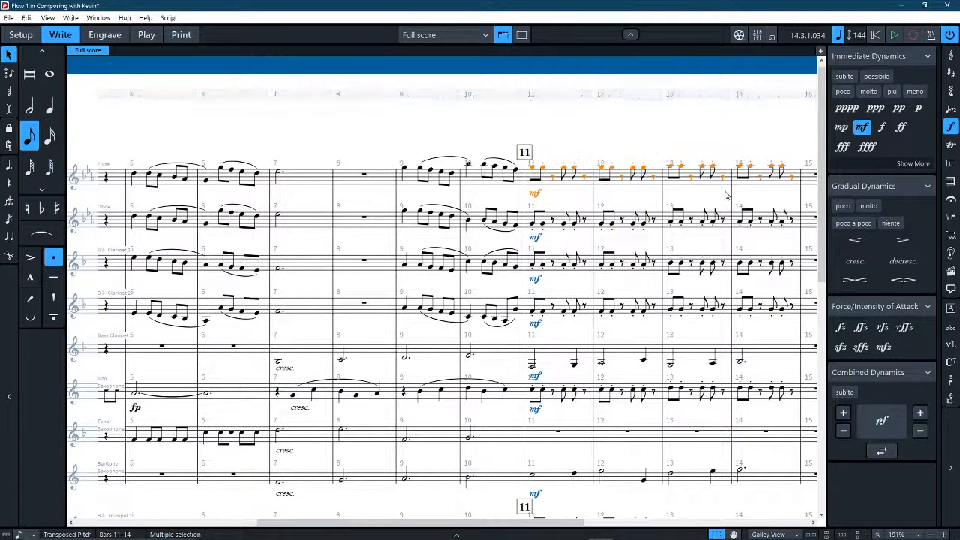
pyautogui.scroll(-10, 696, 202)
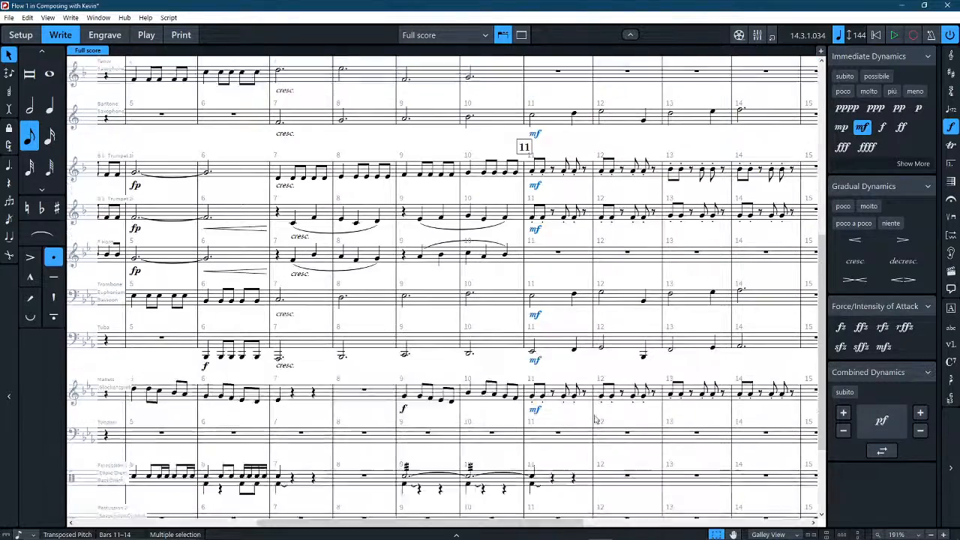
pyautogui.scroll(10, 574, 367)
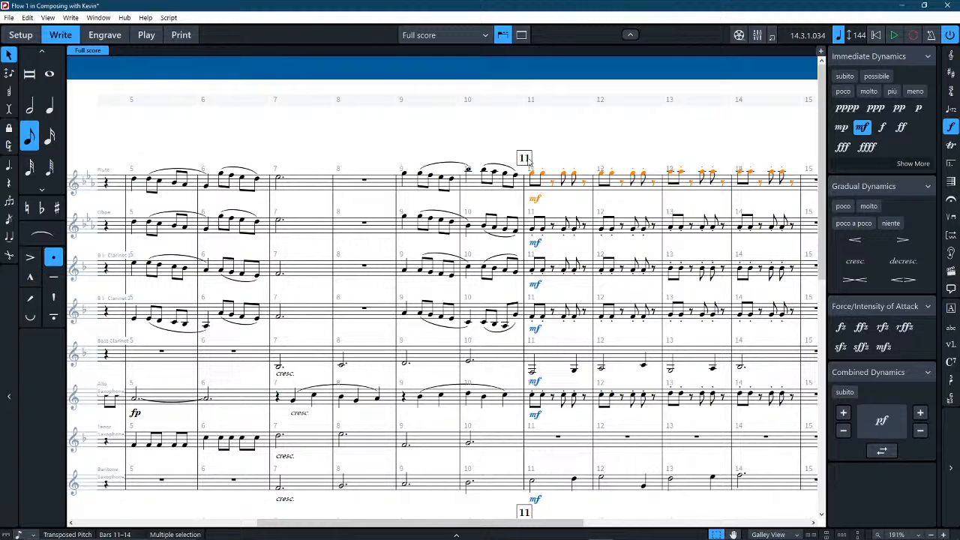
pyautogui.press('Escape')
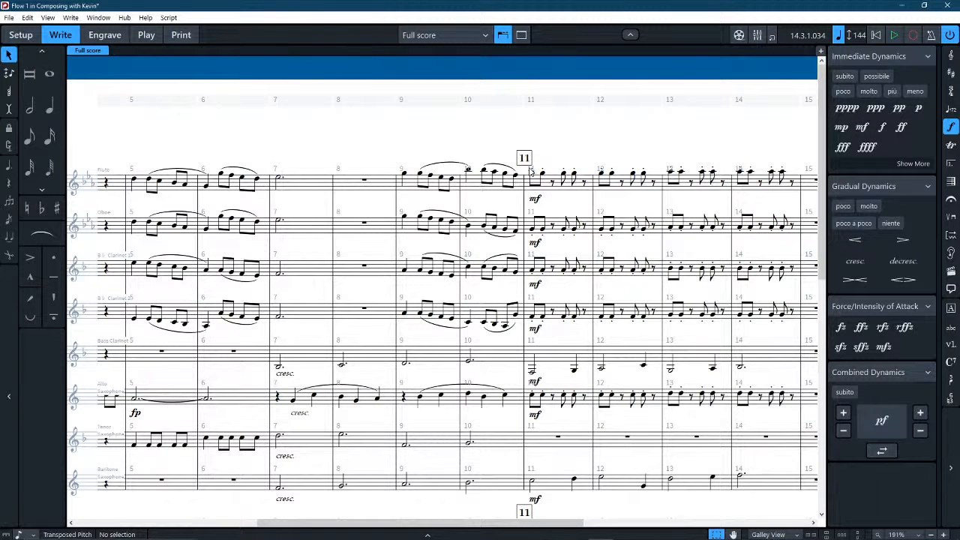
# Examine the woodwind, brass and mallet parts leading into and following rehearsal mark 11.
pyautogui.scroll(3, 530, 171)
pyautogui.scroll(-3, 530, 170)
pyautogui.click(555, 186)
pyautogui.click(583, 139)
pyautogui.scroll(-3, 532, 360)
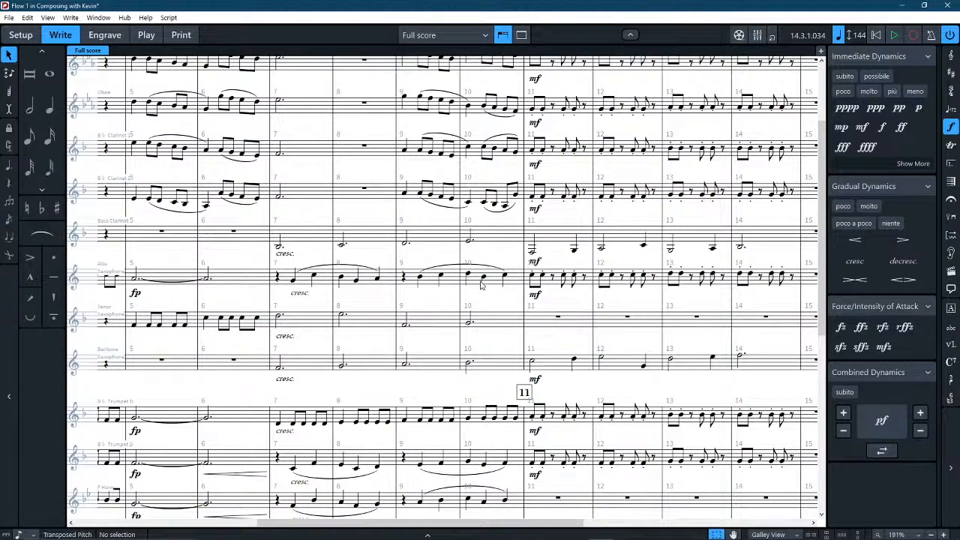
pyautogui.scroll(-4, 481, 284)
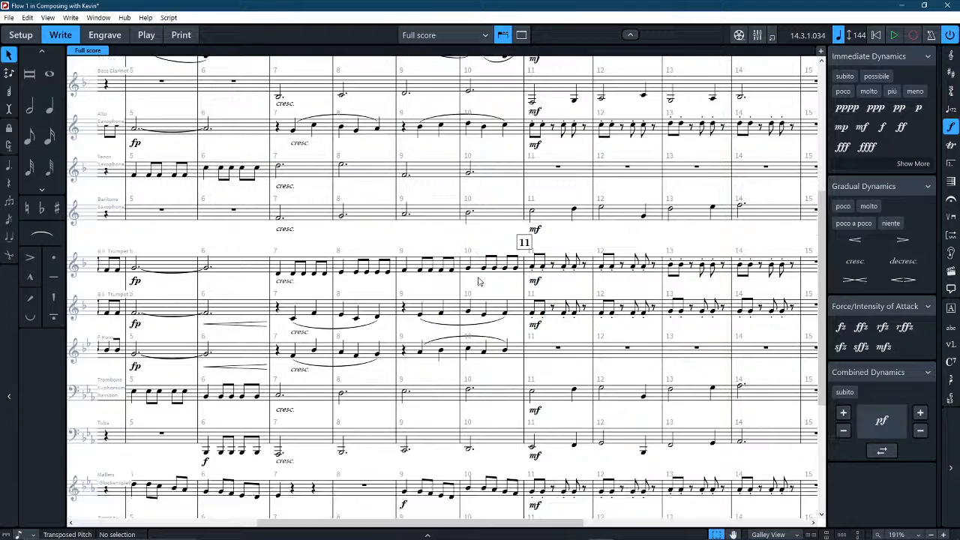
pyautogui.hscroll(4, 487, 264)
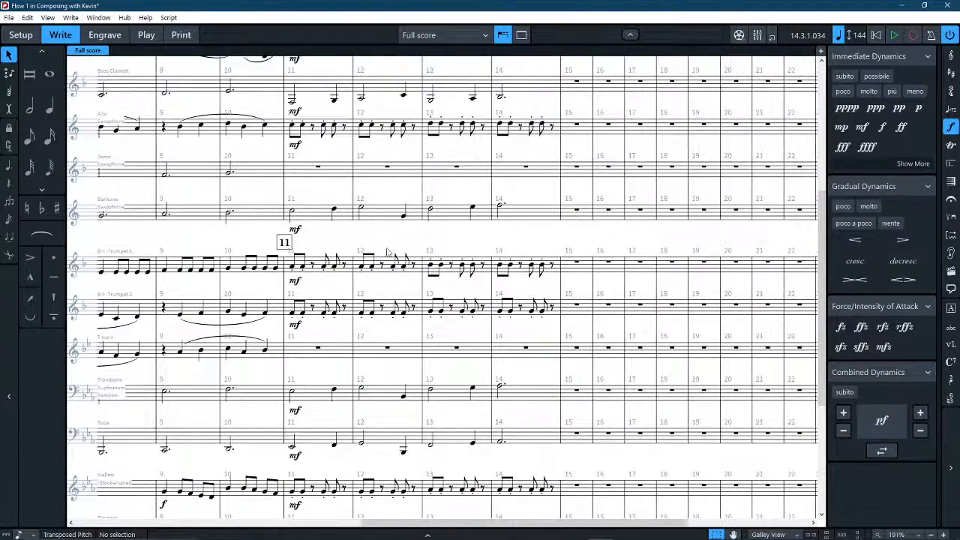
pyautogui.hscroll(-4, 343, 244)
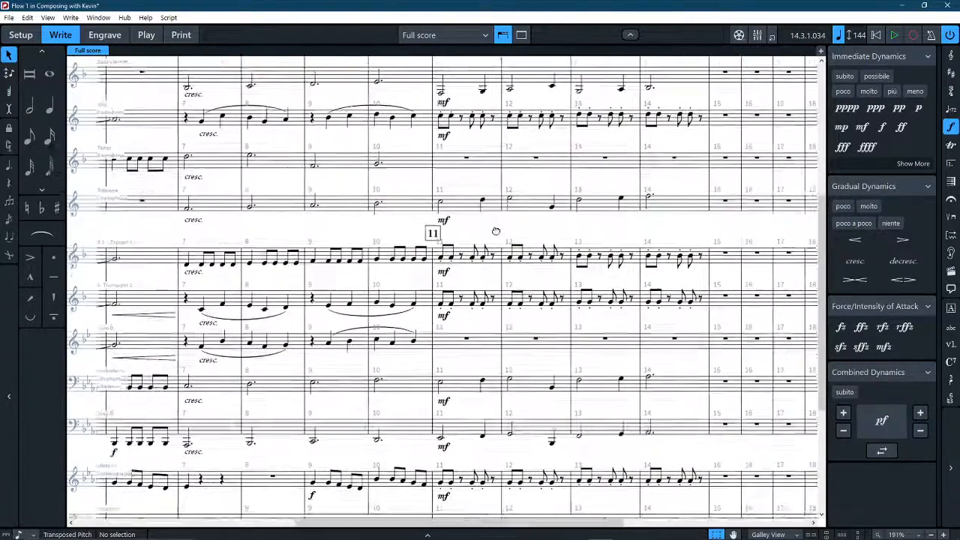
# Play back the passage around rehearsal mark 11 through the end of bar 14.
pyautogui.scroll(5, 338, 229)
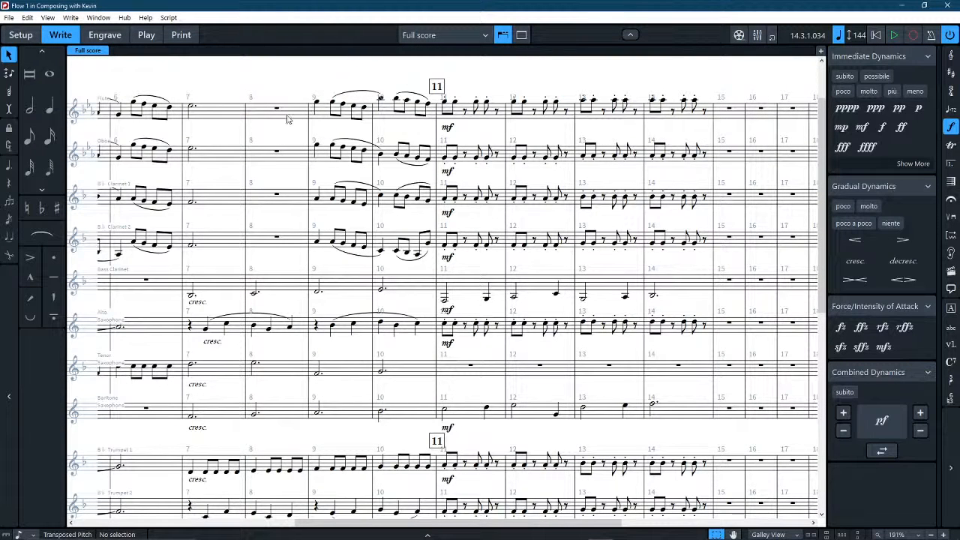
pyautogui.press('space')
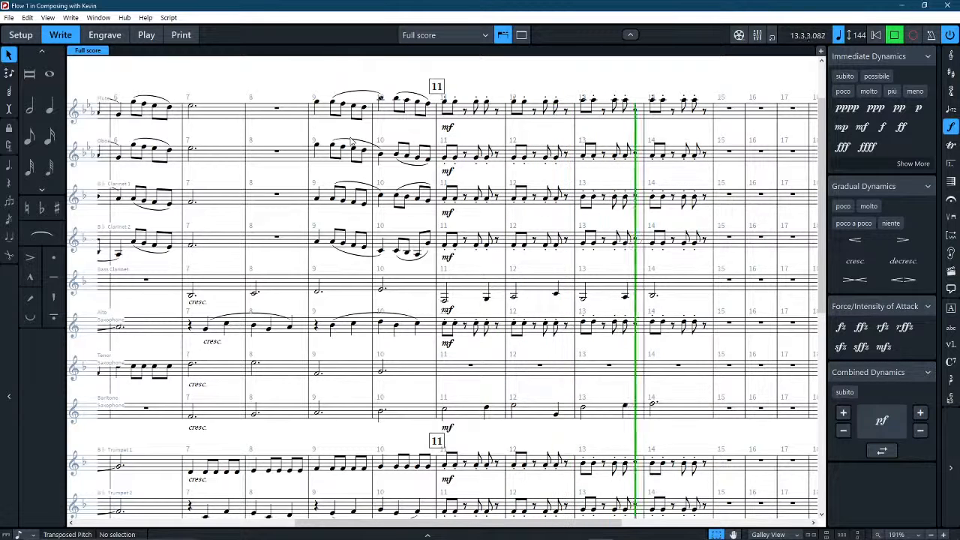
pyautogui.press('space')
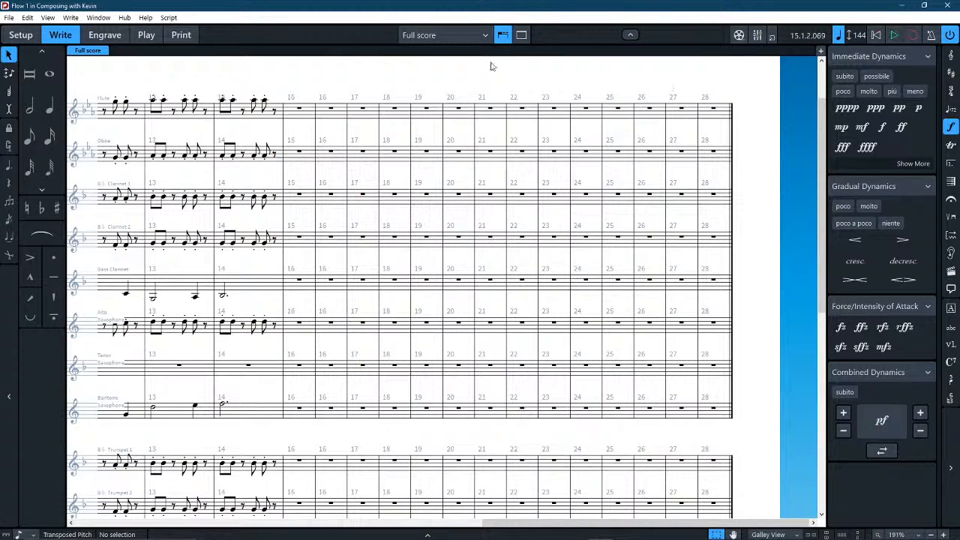
pyautogui.hscroll(-5, 445, 178)
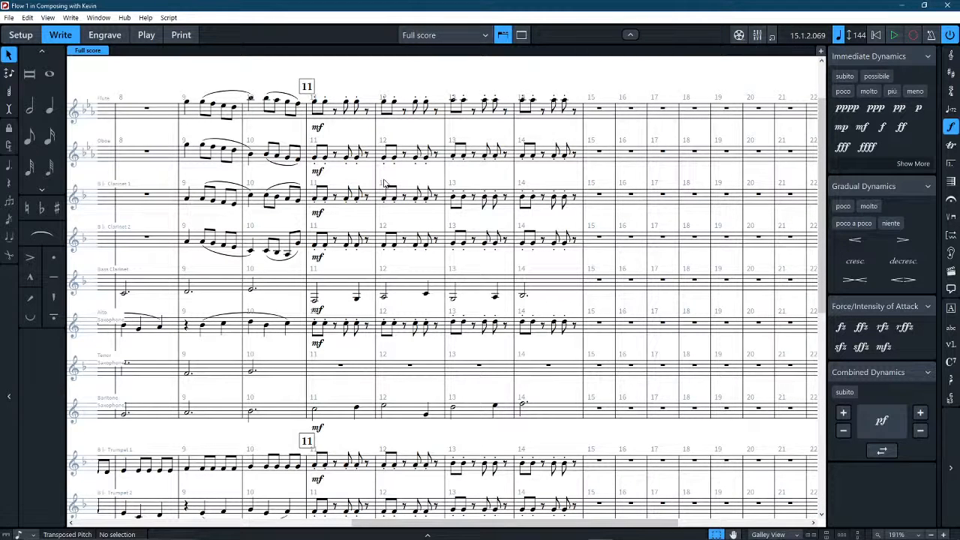
# Examine the full orchestration of bars 11–14, checking the Tenor Saxophone and F Horn staves against the other parts.
pyautogui.scroll(-2, 377, 213)
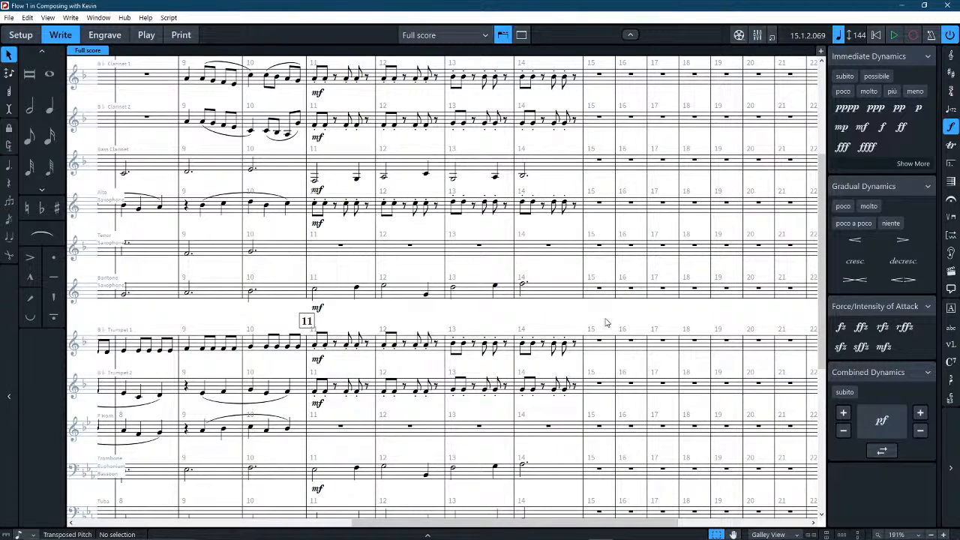
pyautogui.moveTo(617, 321); pyautogui.dragTo(589, 333)
pyautogui.scroll(-3, 588, 337)
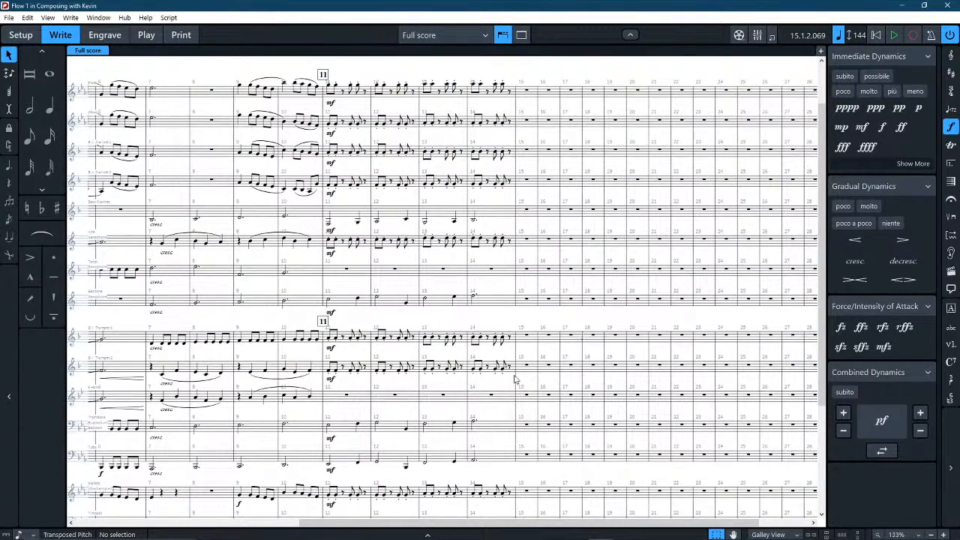
pyautogui.scroll(-5, 512, 366)
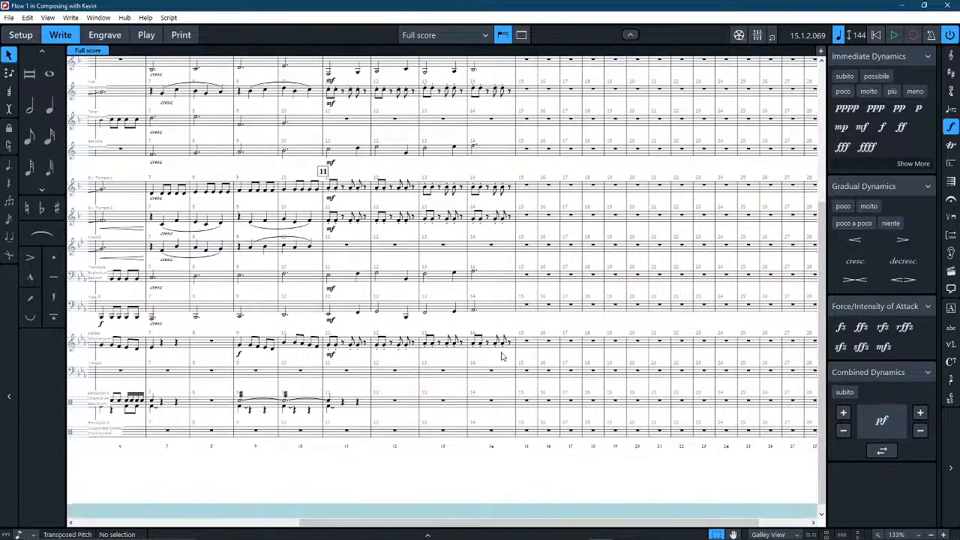
pyautogui.scroll(1, 435, 223)
pyautogui.scroll(5, 435, 223)
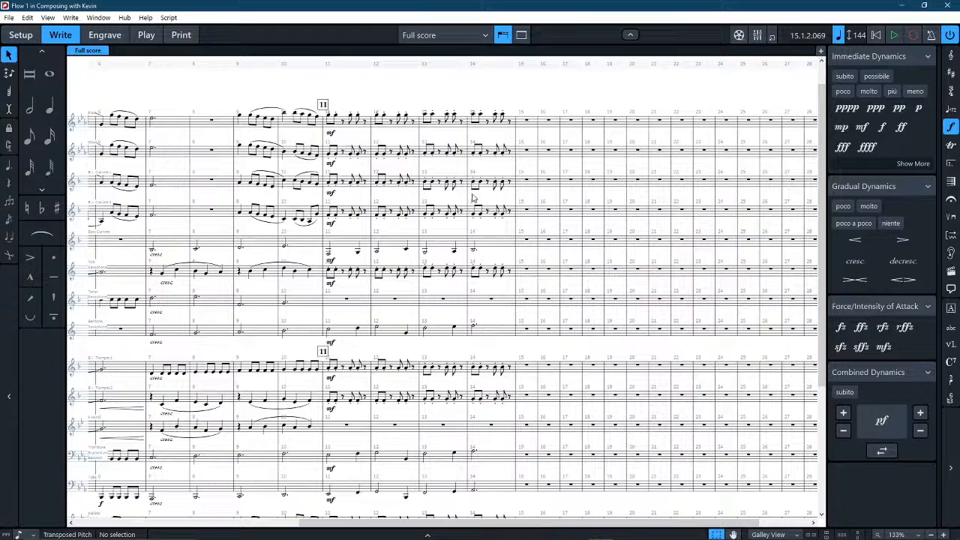
pyautogui.click(477, 306)
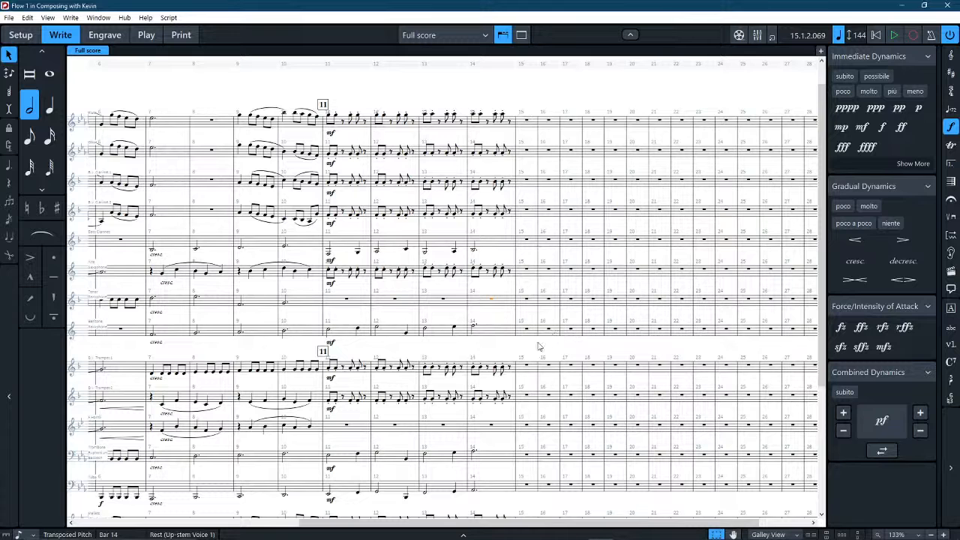
pyautogui.keyDown('shift'); pyautogui.click(491, 428); pyautogui.keyUp('shift')
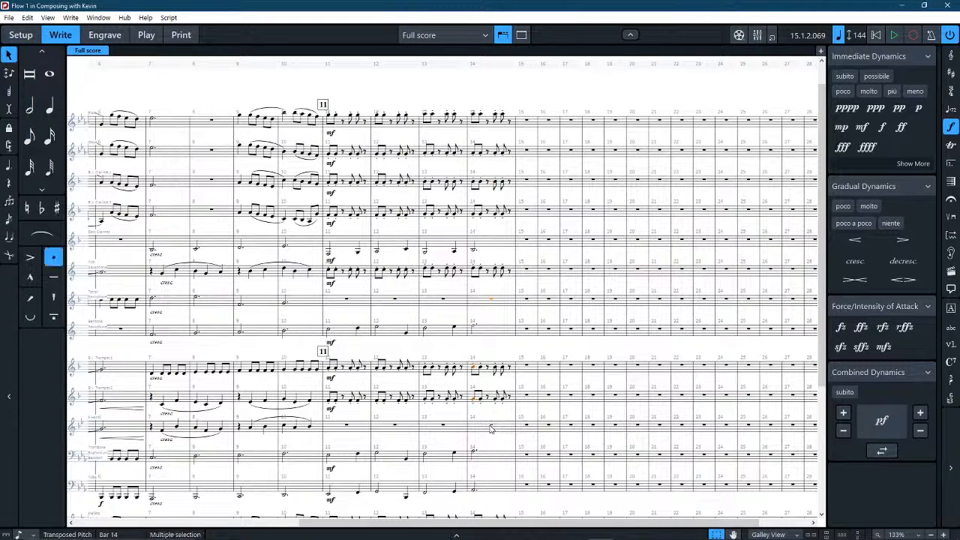
pyautogui.click(490, 344)
pyautogui.click(481, 307)
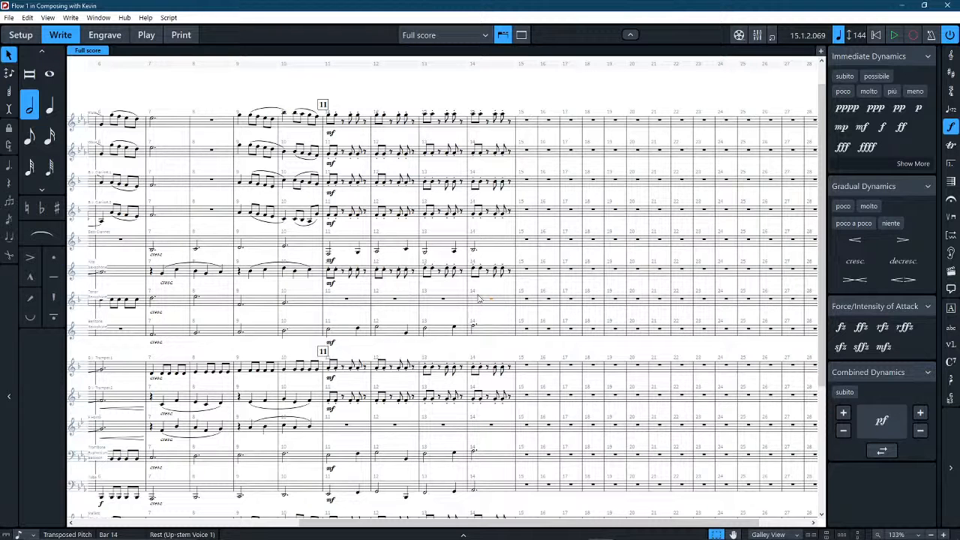
pyautogui.click(486, 427)
pyautogui.moveTo(570, 349); pyautogui.dragTo(522, 213)
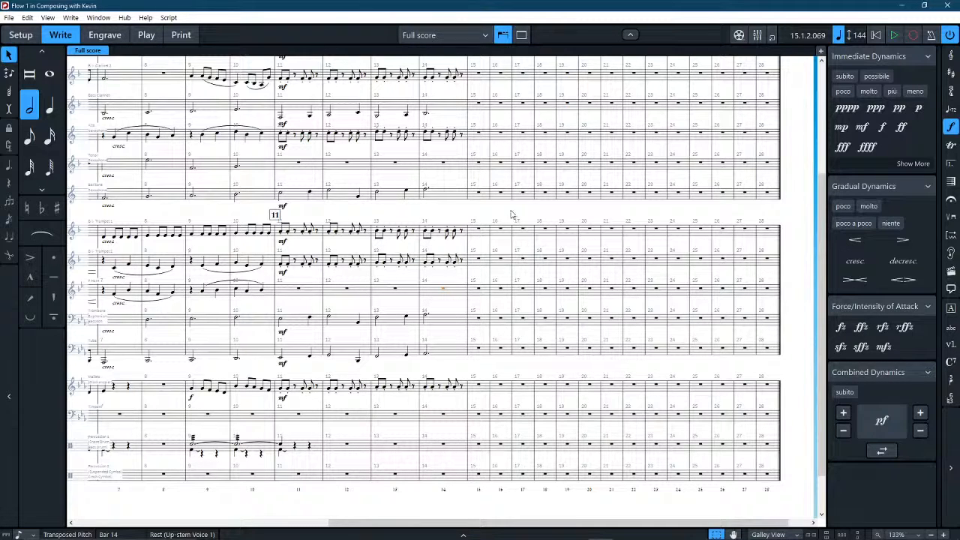
pyautogui.scroll(5, 495, 179)
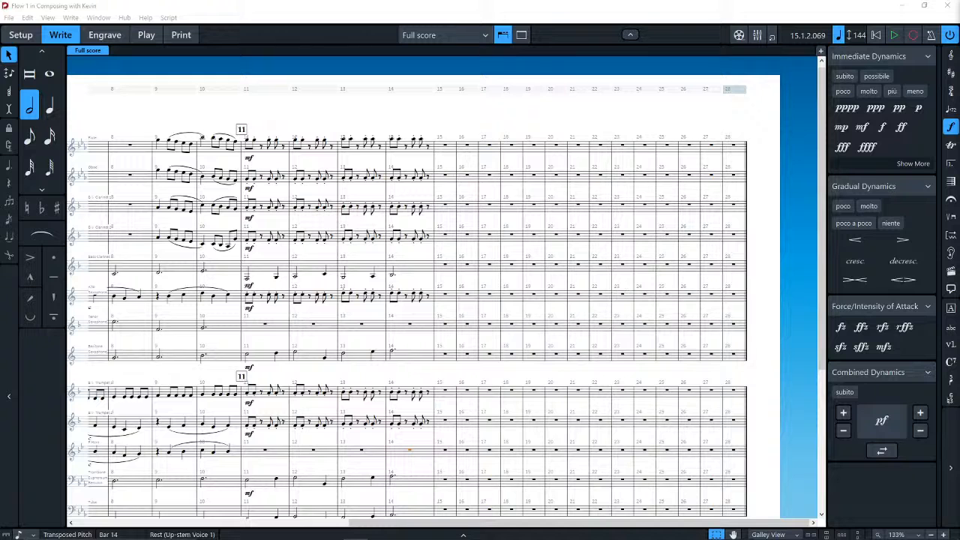
pyautogui.scroll(-3, 747, 264)
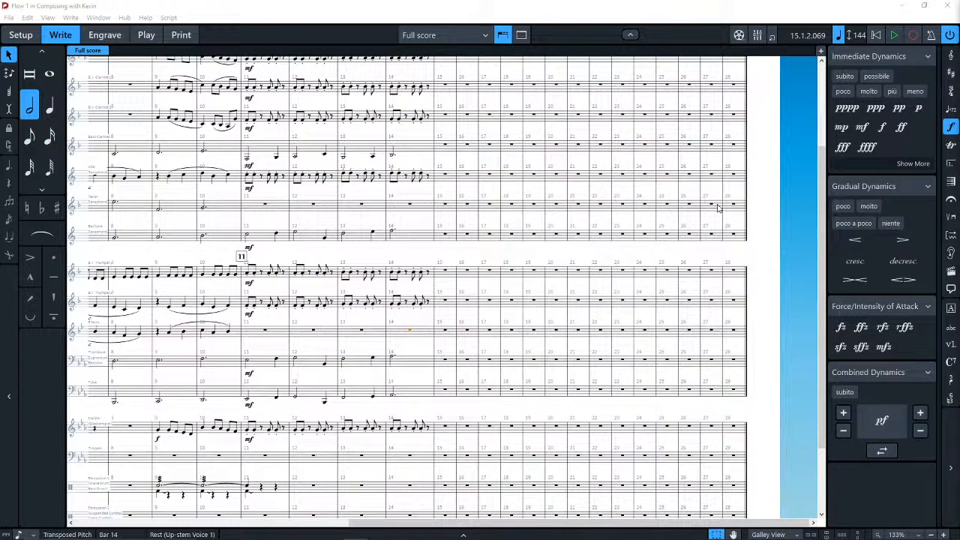
# Remove the staccato articulations from the Mallets' notes in bars 11–14.
pyautogui.click(265, 432)
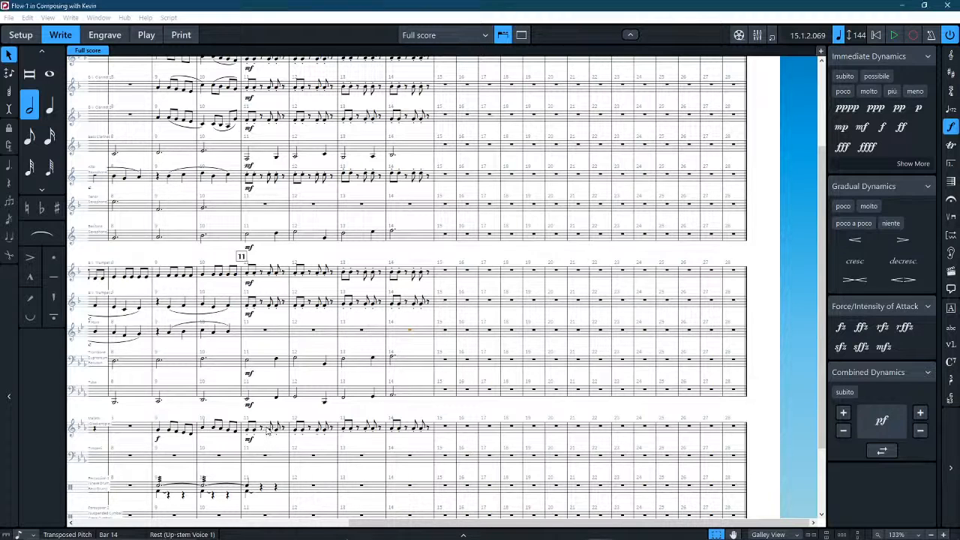
pyautogui.keyDown('shift'); pyautogui.click(422, 433); pyautogui.keyUp('shift')
pyautogui.click(52, 257)
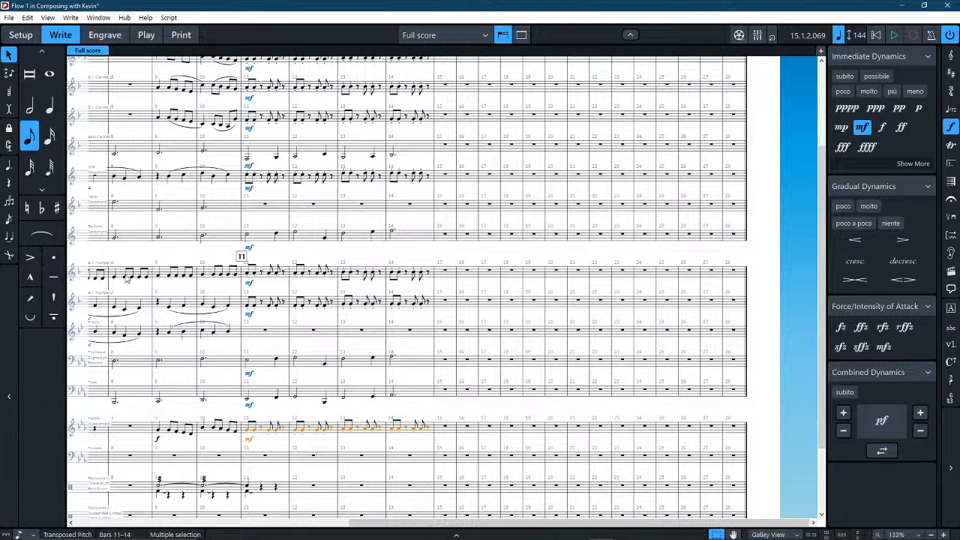
pyautogui.click(467, 411)
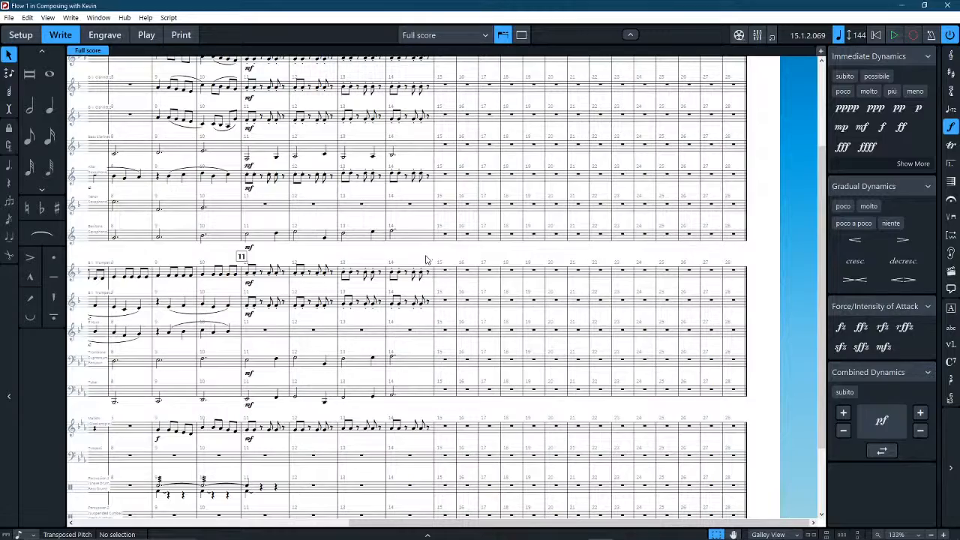
# Examine all parts in bars 11–14 and the Trumpet 1 staff onward through bar 21.
pyautogui.scroll(3, 428, 259)
pyautogui.moveTo(430, 400); pyautogui.dragTo(423, 400)
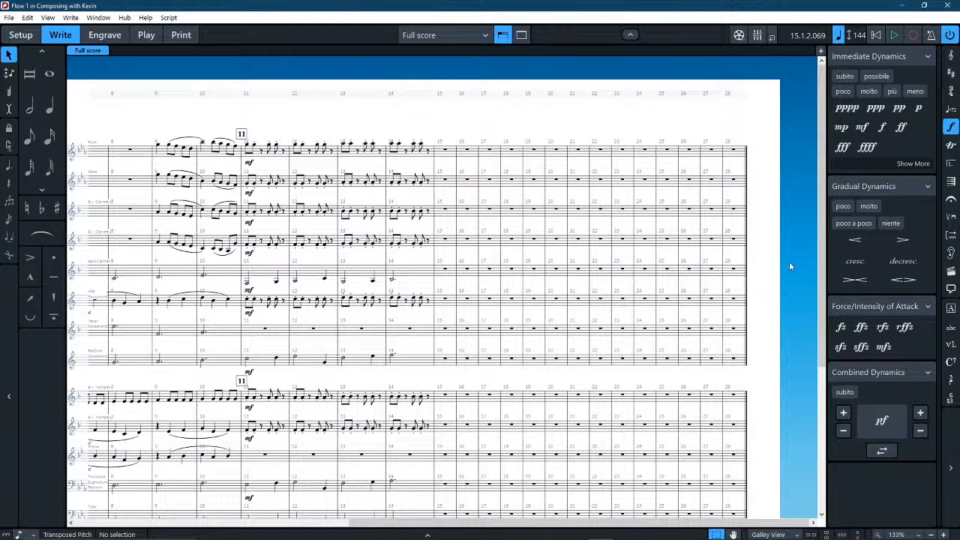
pyautogui.scroll(-5, 789, 261)
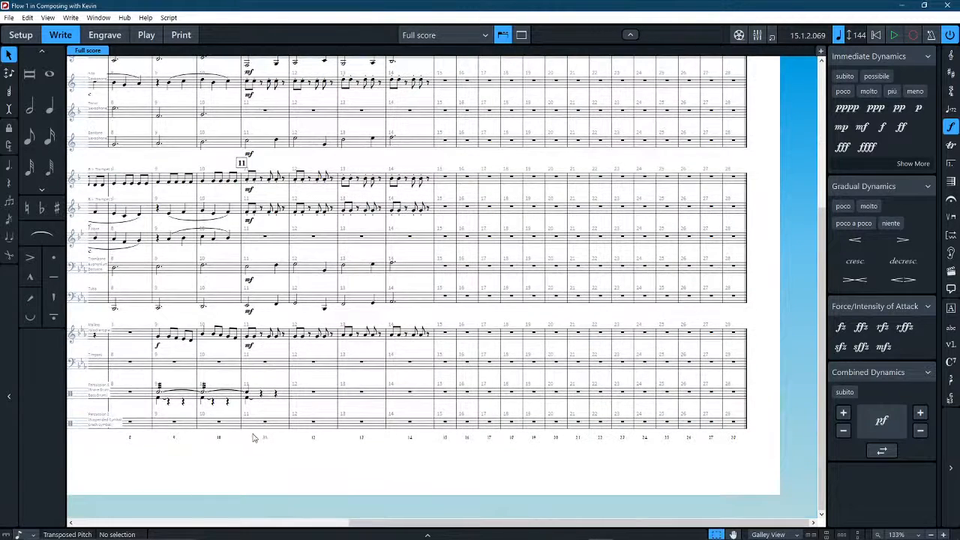
pyautogui.moveTo(255, 468); pyautogui.dragTo(253, 445)
pyautogui.scroll(3, 356, 433)
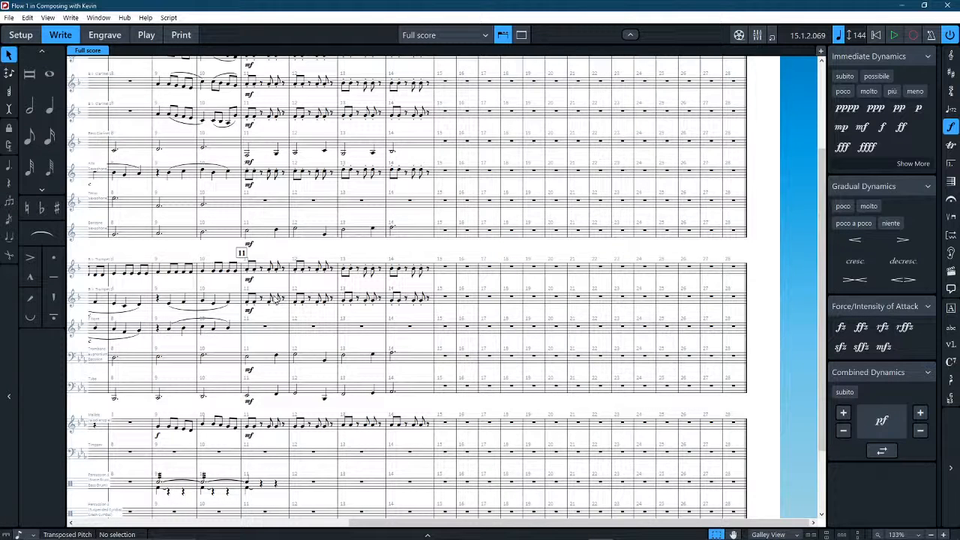
pyautogui.click(263, 278)
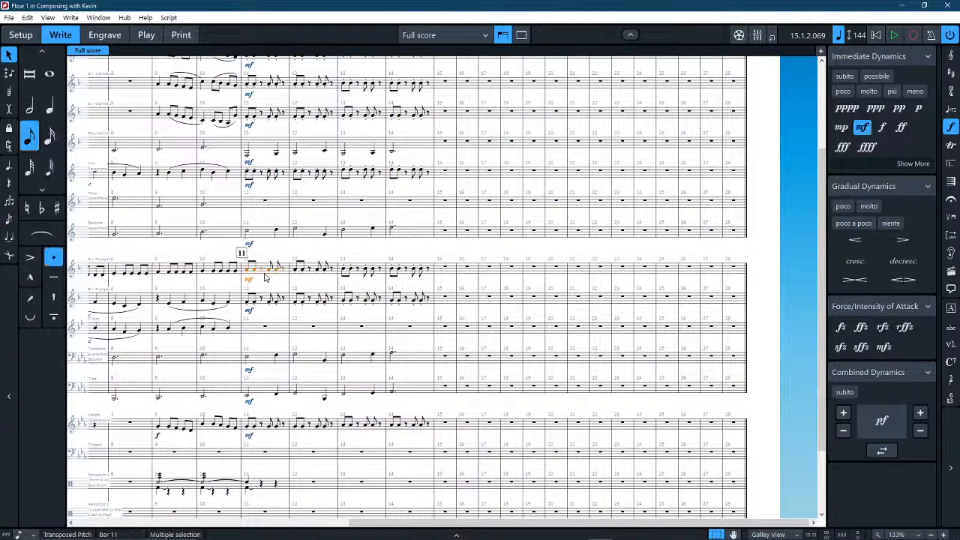
pyautogui.click(429, 271)
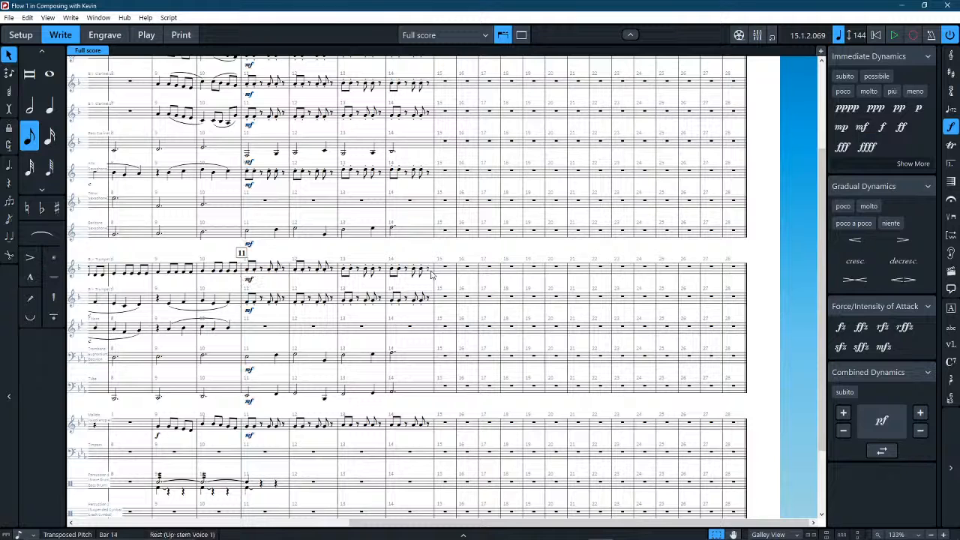
pyautogui.click(447, 266)
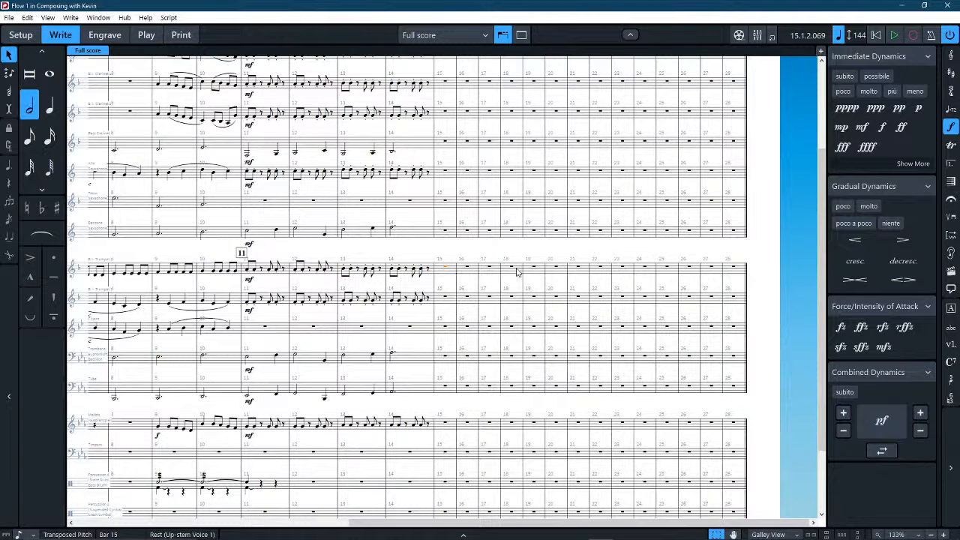
pyautogui.keyDown('shift'); pyautogui.click(518, 271); pyautogui.keyUp('shift')
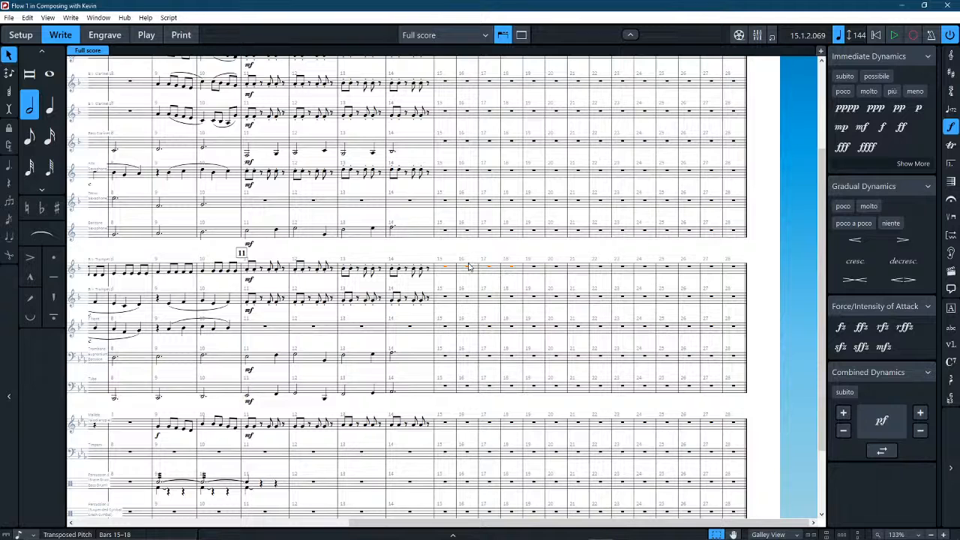
pyautogui.click(541, 271)
pyautogui.keyDown('shift'); pyautogui.click(556, 269); pyautogui.keyUp('shift')
pyautogui.click(585, 272)
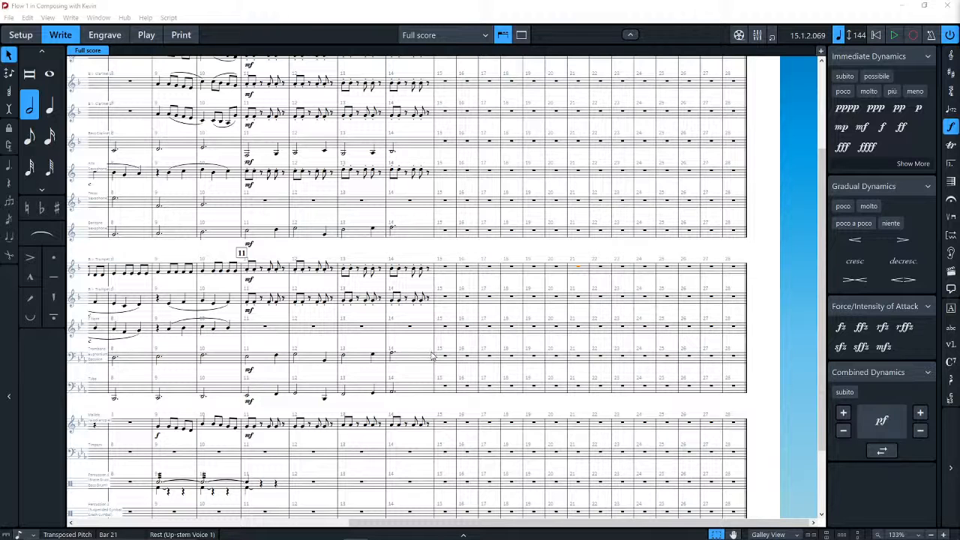
pyautogui.click(409, 373)
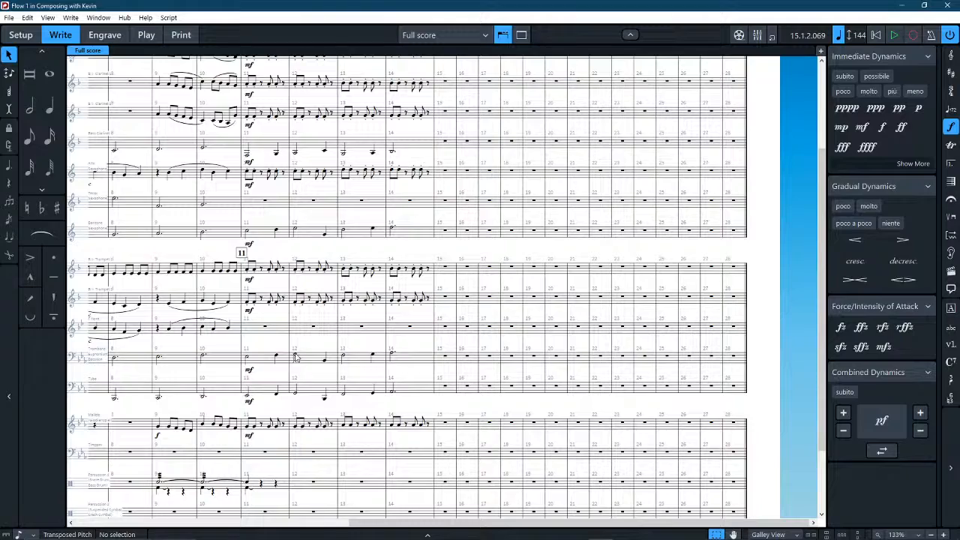
# Copy the Trombone staff's half note G3 from bar 12 to the start of bar 15 and add a quarter note Bb2 on beat 3.
pyautogui.press('7')
pyautogui.click(440, 360)
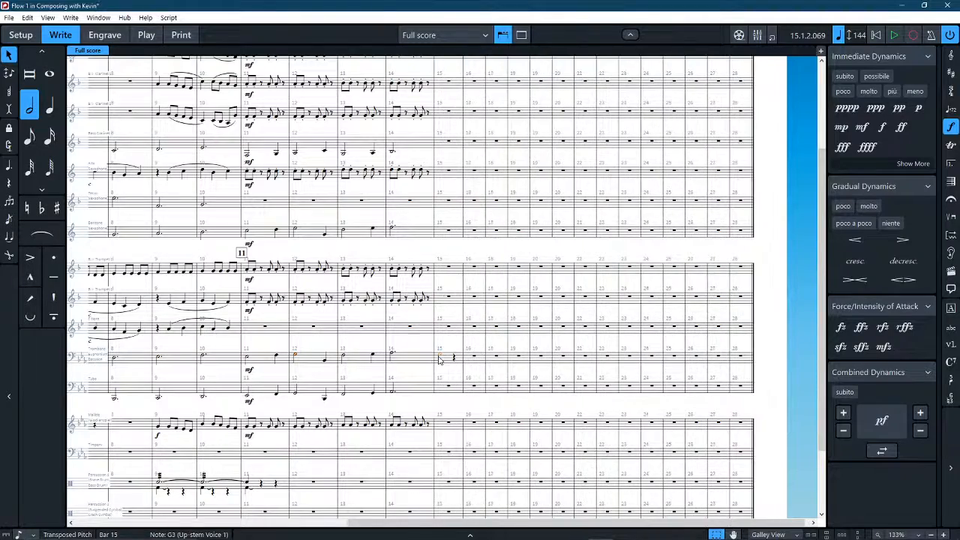
pyautogui.scroll(5, 443, 360)
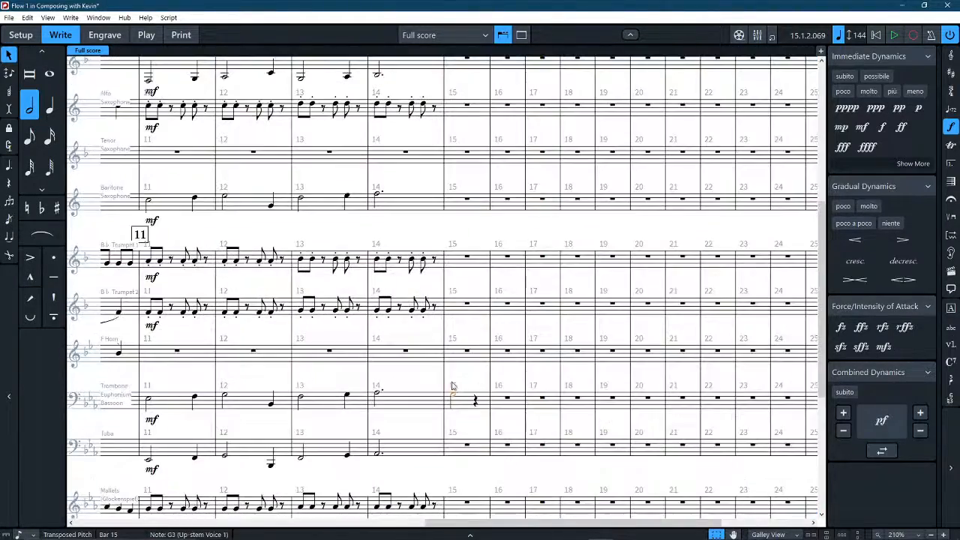
pyautogui.scroll(2, 484, 305)
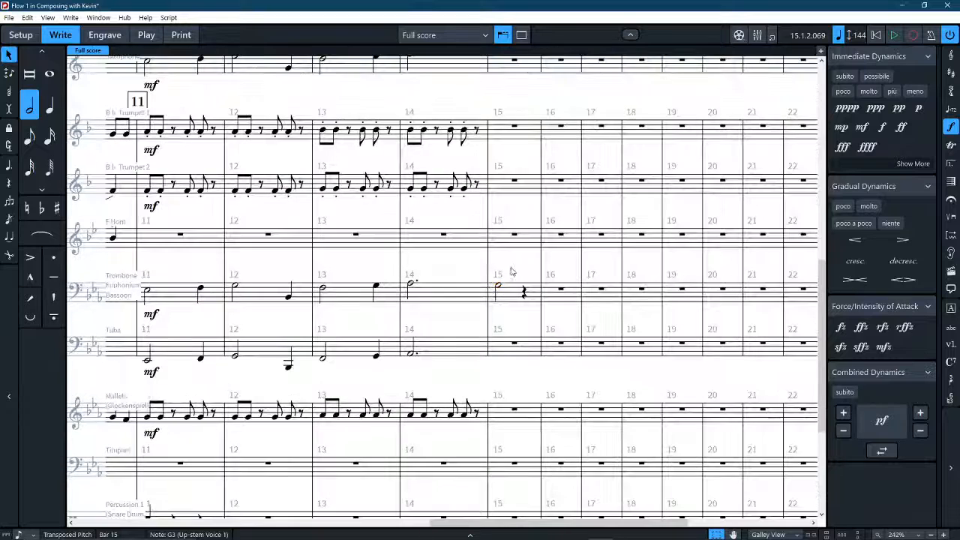
pyautogui.press('Escape')
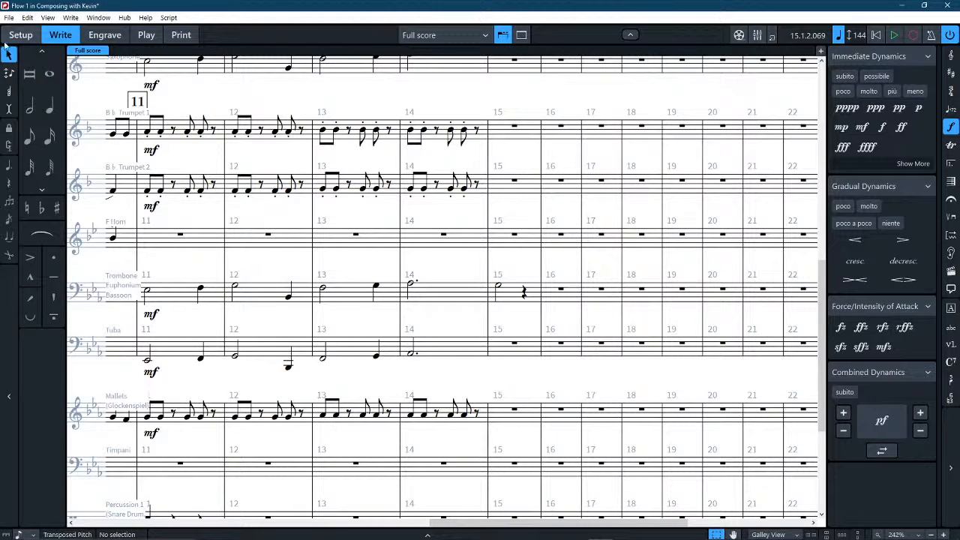
pyautogui.click(49, 105)
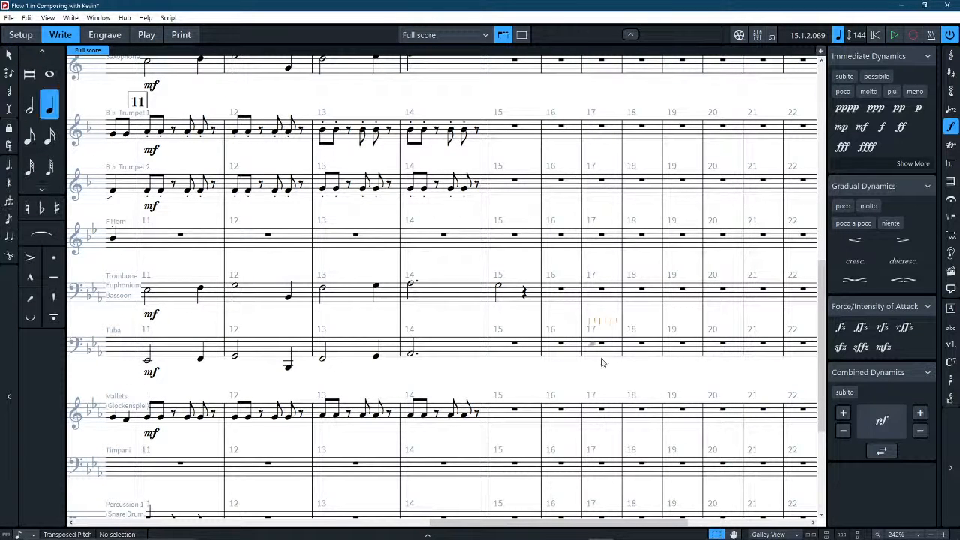
pyautogui.click(525, 299)
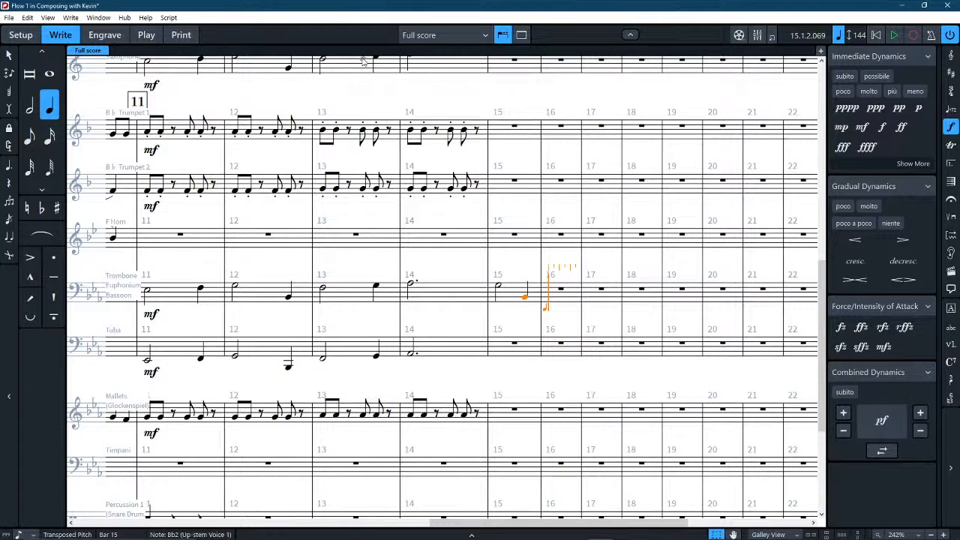
# Enter the note F3 in bar 16 of the Trombone staff as a dotted half note.
pyautogui.press('4')
pyautogui.press('6')
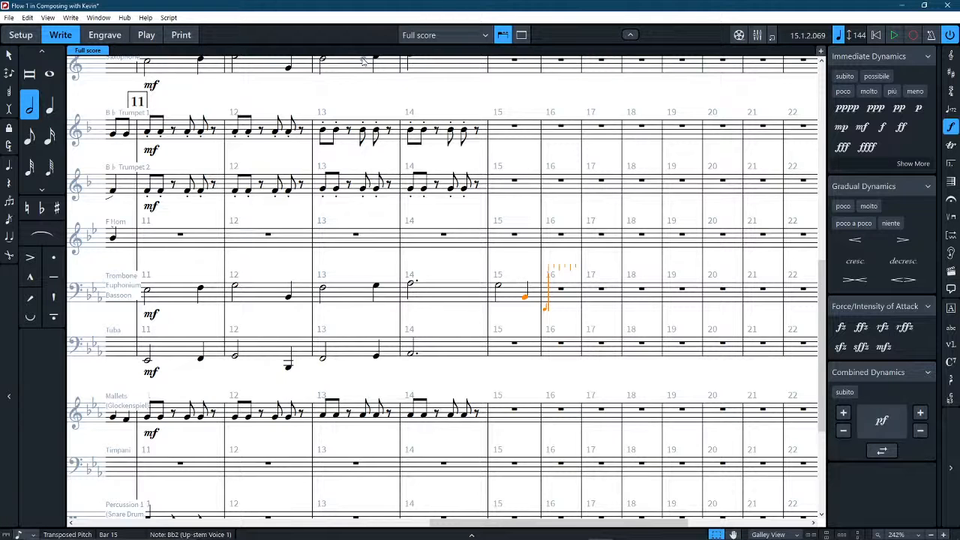
pyautogui.press('f')
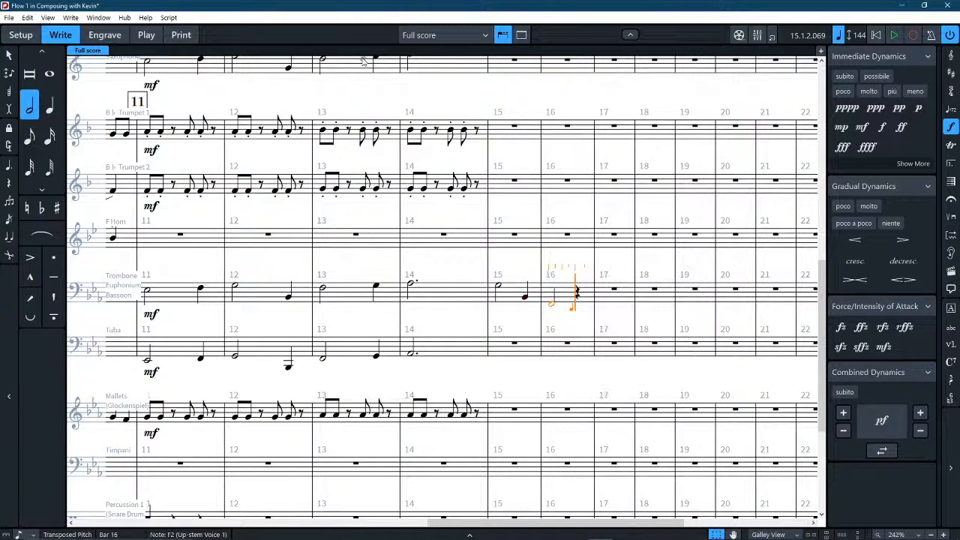
pyautogui.hotkey('ctrl', 'alt', 'Up')
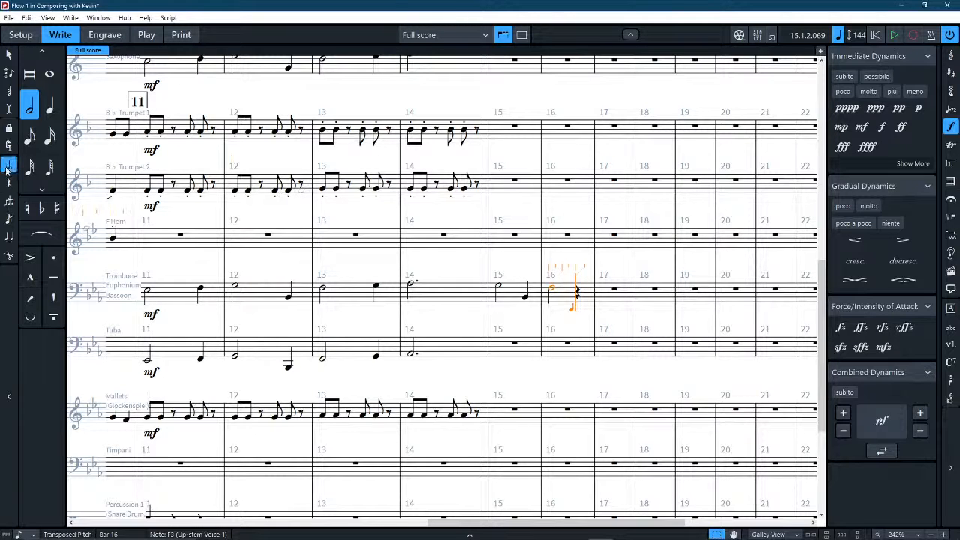
pyautogui.click(551, 290)
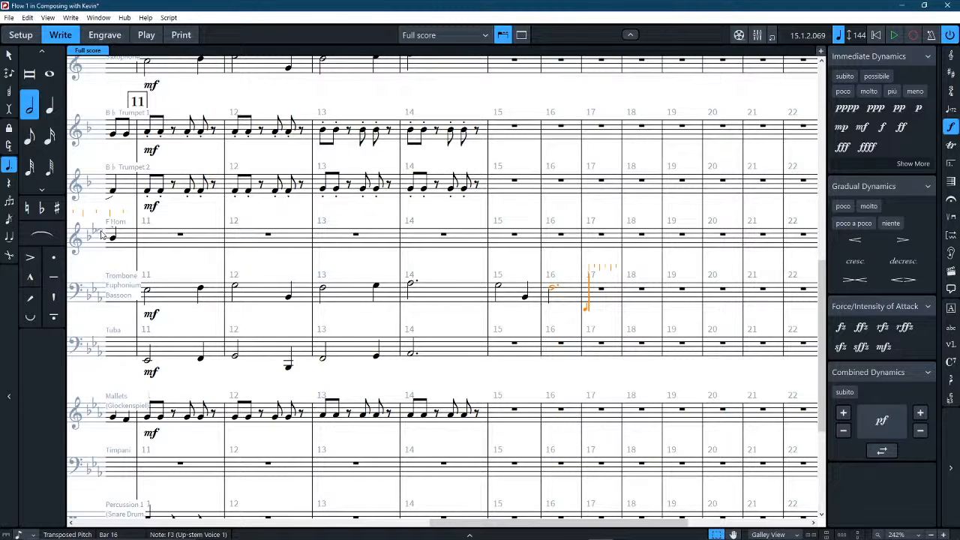
# Enter quarter notes G3, F3 and Eb3 in bar 17 of the Trombone staff.
pyautogui.press('6')
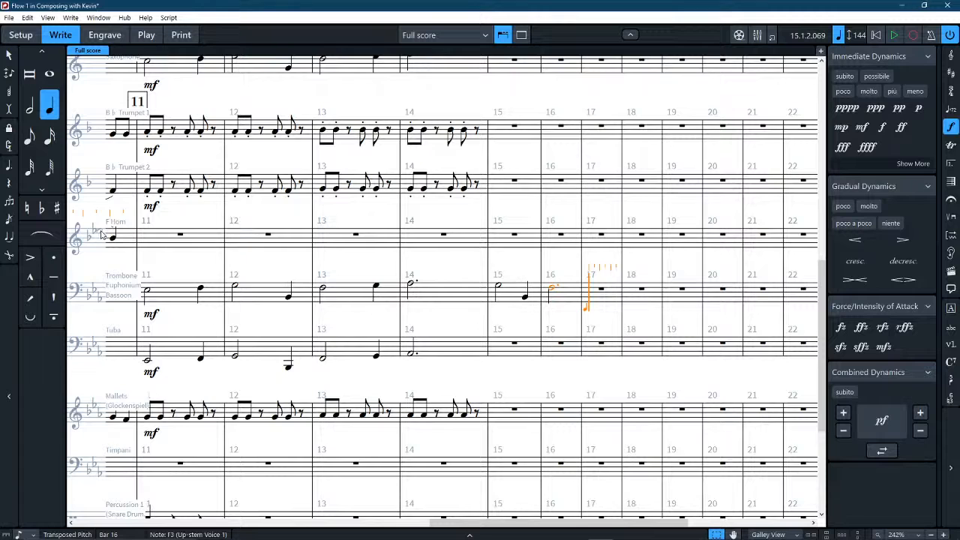
pyautogui.press('g')
pyautogui.press('f')
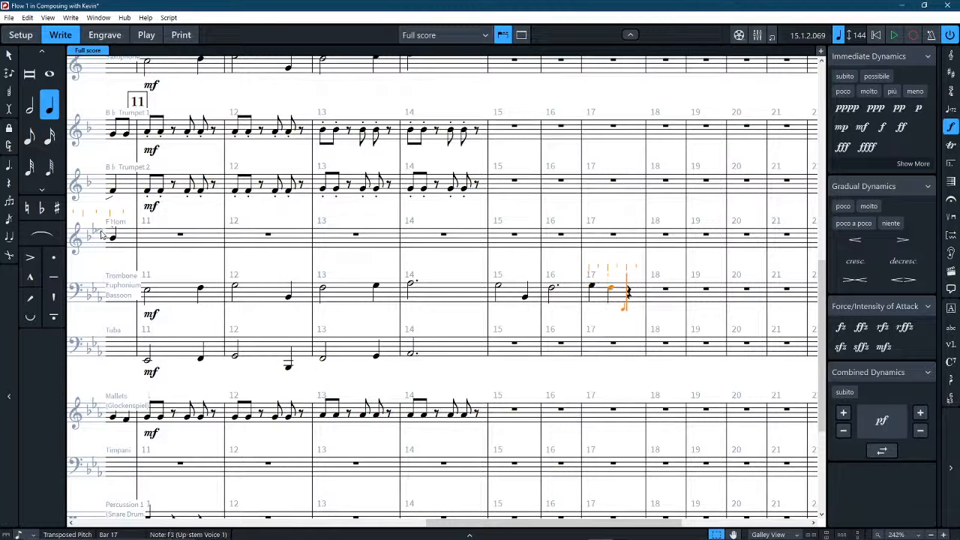
pyautogui.press('e')
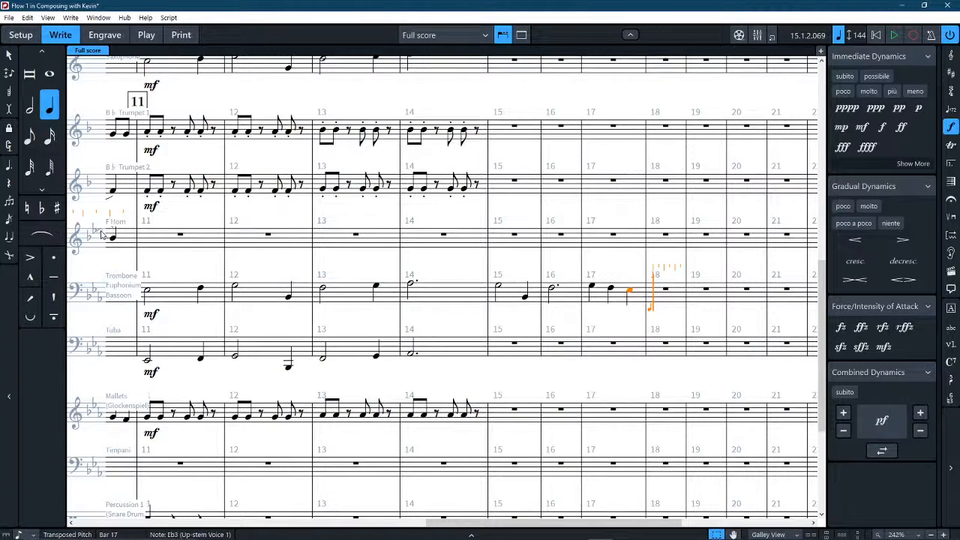
# Enter the note Bb2 in bar 18 of the Trombone staff as a dotted half note and leave note input.
pyautogui.press('5')
pyautogui.press('4')
pyautogui.press('8')
pyautogui.press('7')
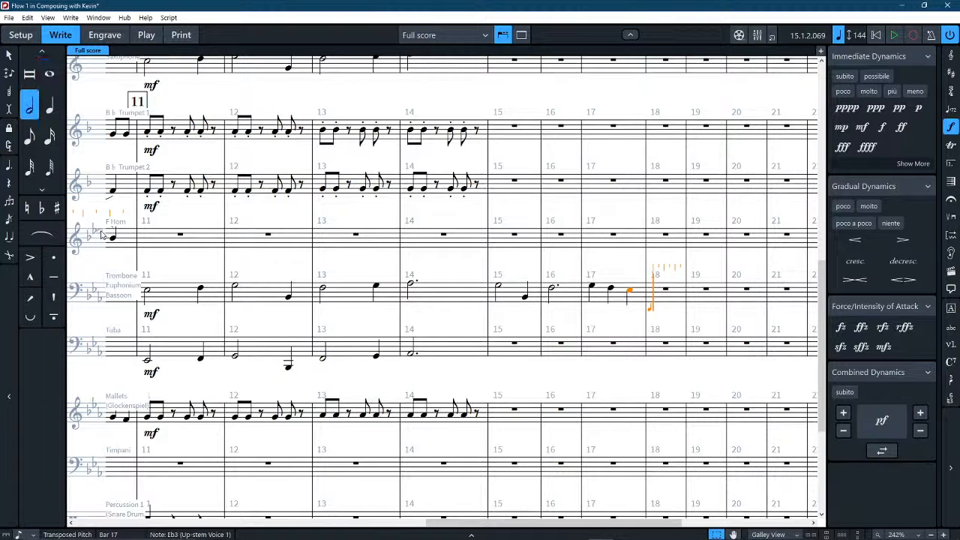
pyautogui.press('.')
pyautogui.press('b')
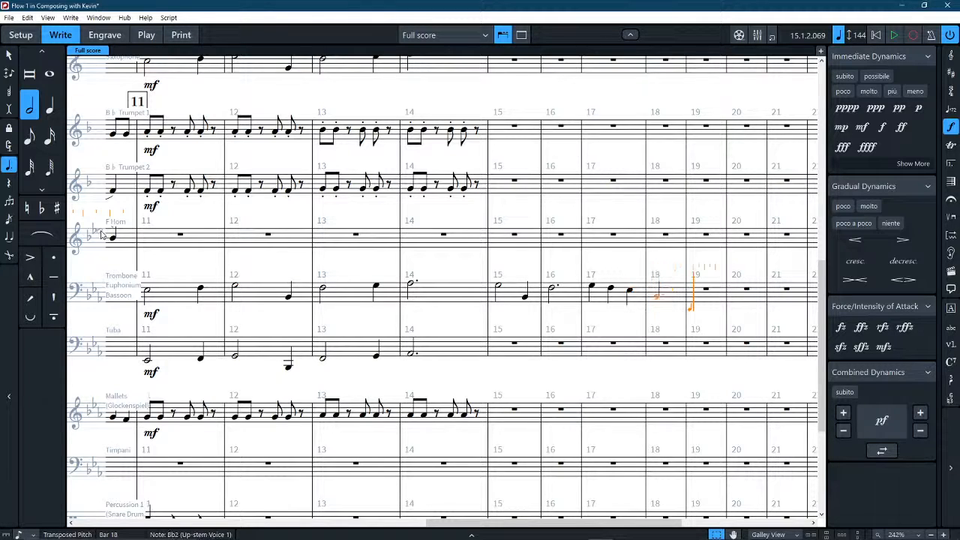
pyautogui.press('.')
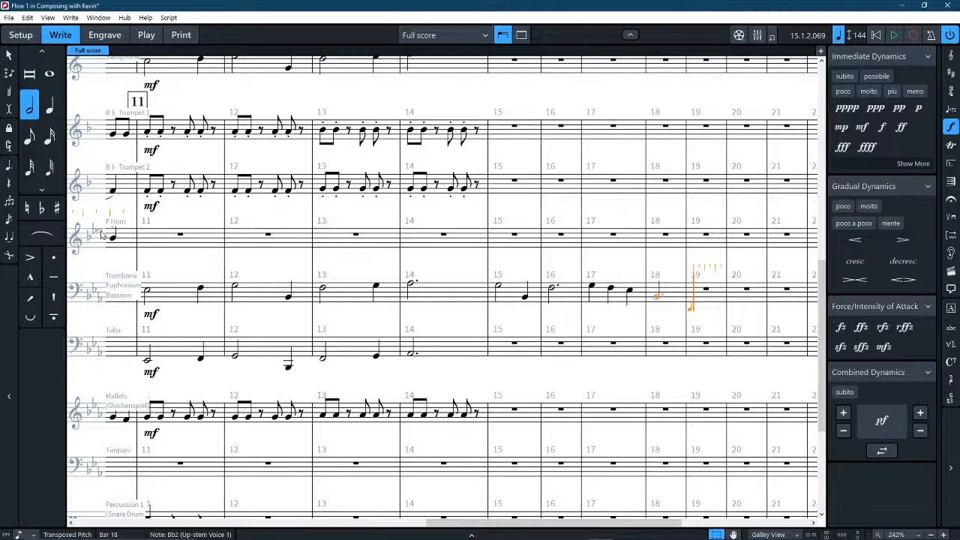
pyautogui.click(9, 55)
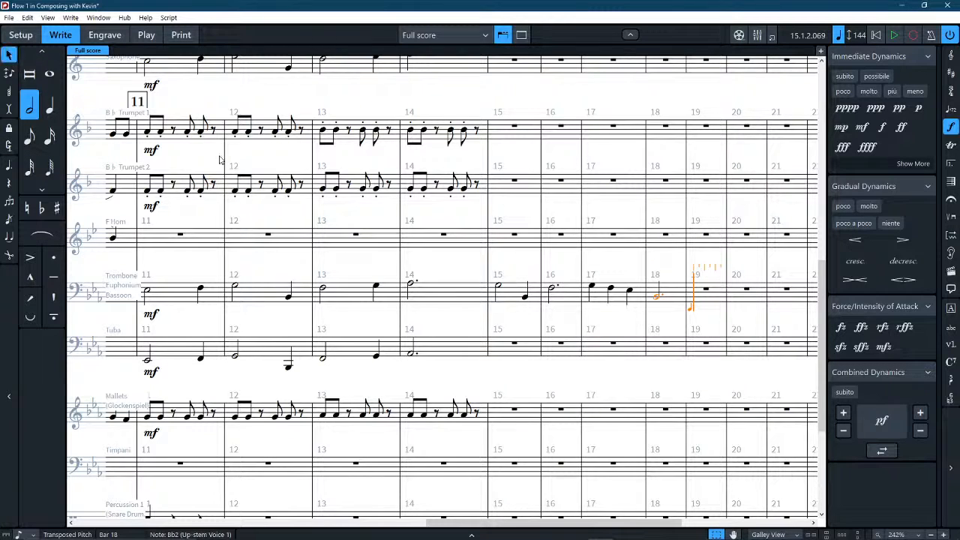
# Copy the Trombone staff's bars 15–18 to the same bars of the Tuba staff.
pyautogui.click(508, 296)
pyautogui.keyDown('shift'); pyautogui.click(670, 302); pyautogui.keyUp('shift')
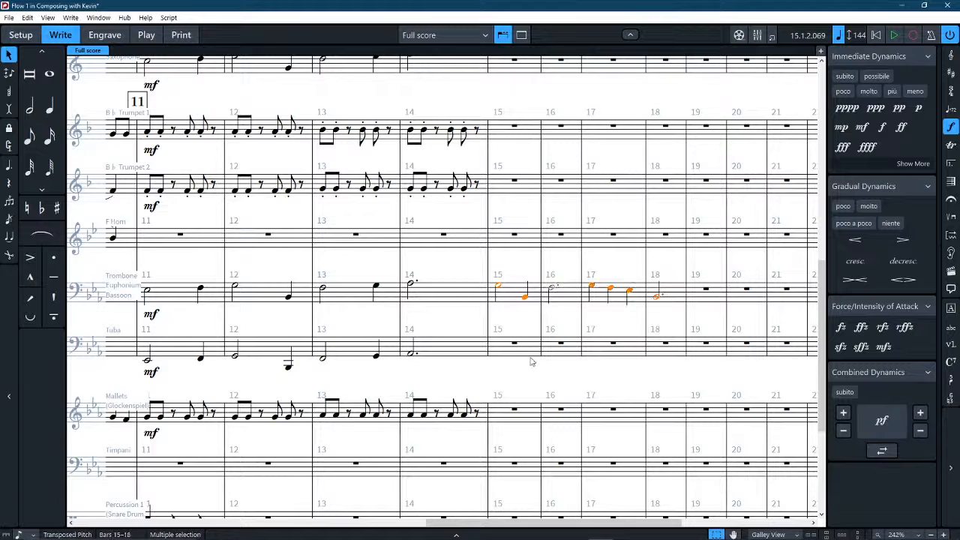
pyautogui.keyDown('shift'); pyautogui.click(510, 350); pyautogui.keyUp('shift')
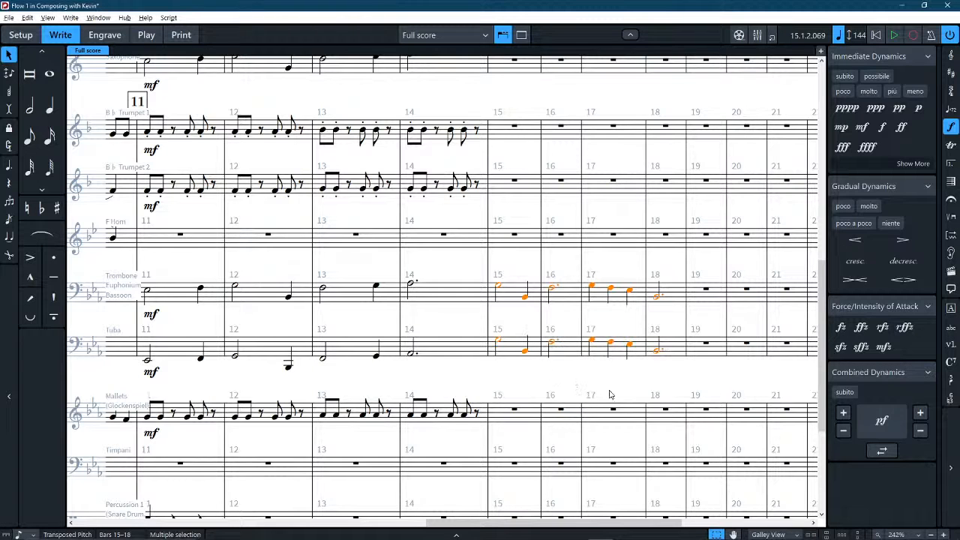
# Transpose only the Tuba's notes in bars 15–18 down an octave, keeping the Trombone at its original pitch.
pyautogui.hotkey('ctrl', 'alt', 'Down')
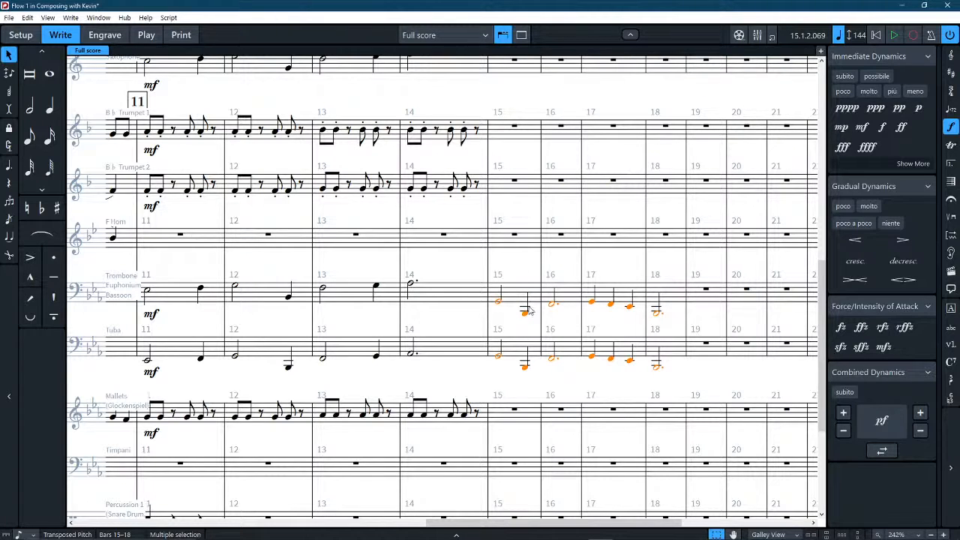
pyautogui.hotkey('ctrl', 'alt', 'Up')
pyautogui.click(519, 350)
pyautogui.keyDown('shift'); pyautogui.click(663, 347); pyautogui.keyUp('shift')
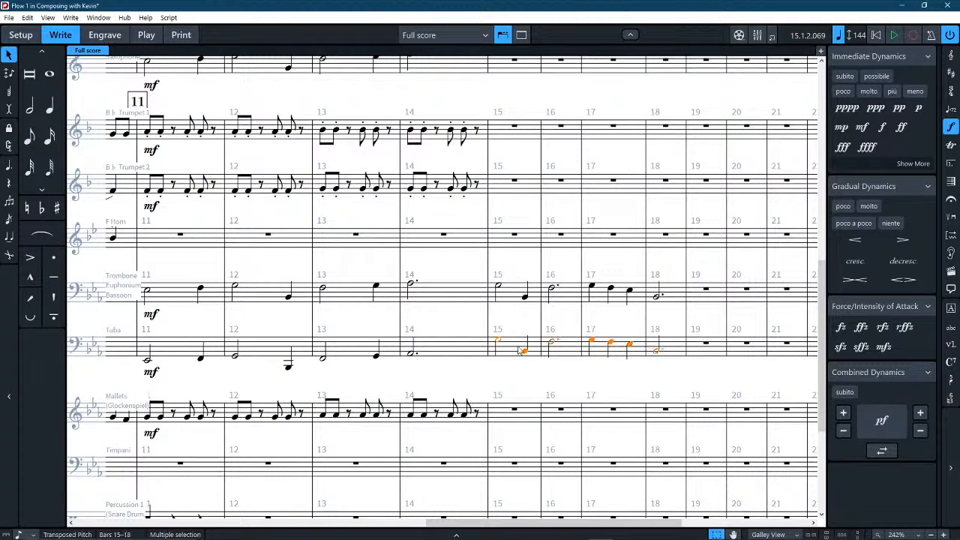
pyautogui.hotkey('ctrl', 'alt', 'Down')
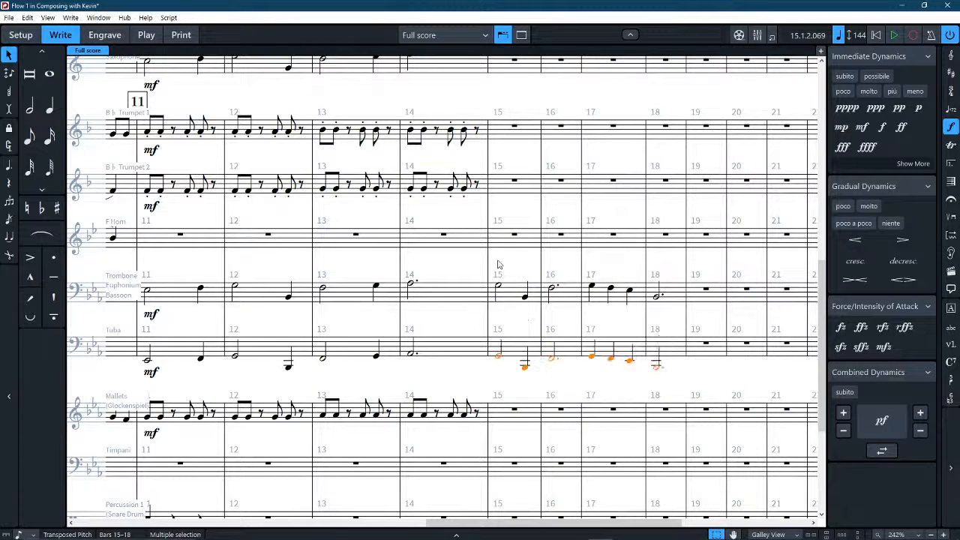
# Copy the Trombone staff's bars 15–18 to the same bars of the Baritone Saxophone staff.
pyautogui.click(512, 291)
pyautogui.keyDown('shift'); pyautogui.click(667, 293); pyautogui.keyUp('shift')
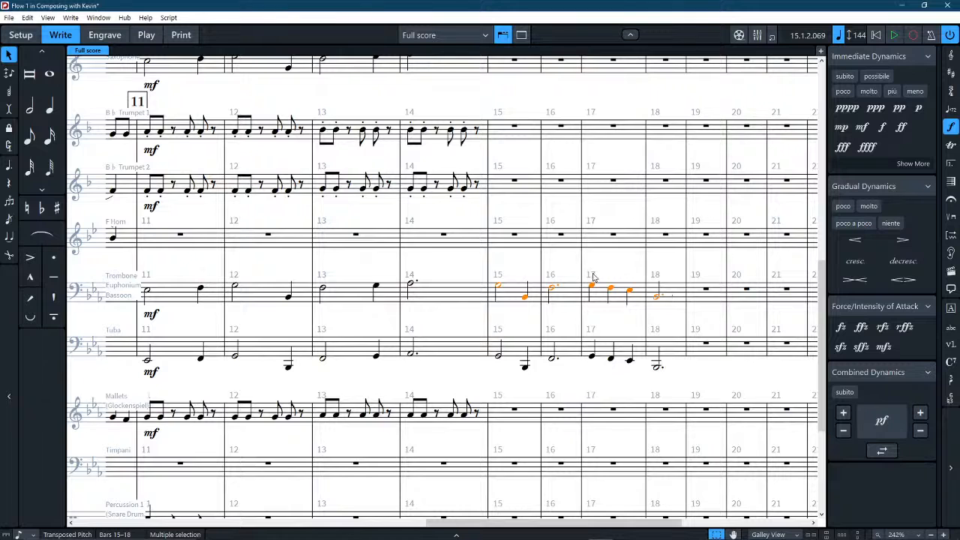
pyautogui.scroll(2, 585, 264)
pyautogui.click(508, 194)
pyautogui.hotkey('ctrl', 'v')
# Paste the low brass line into bars 15–18 of the Bass Clarinet staff and transpose it down an octave.
pyautogui.scroll(3, 503, 184)
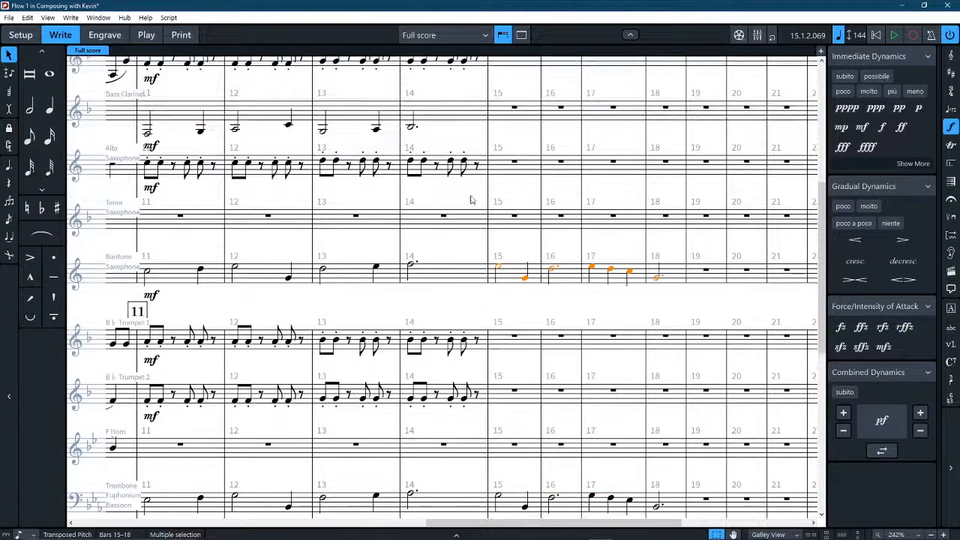
pyautogui.click(498, 174)
pyautogui.hotkey('ctrl', 'v')
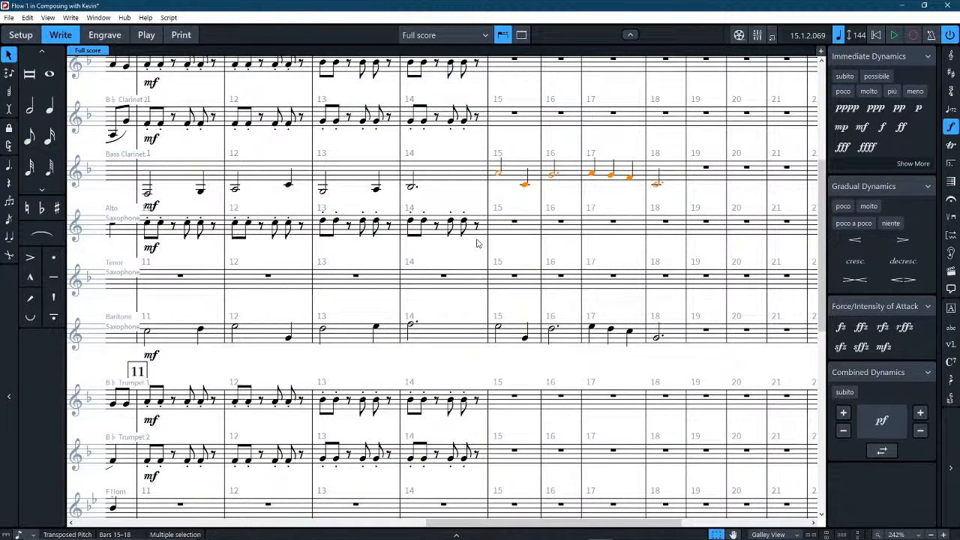
pyautogui.hotkey('ctrl', 'alt', 'Down')
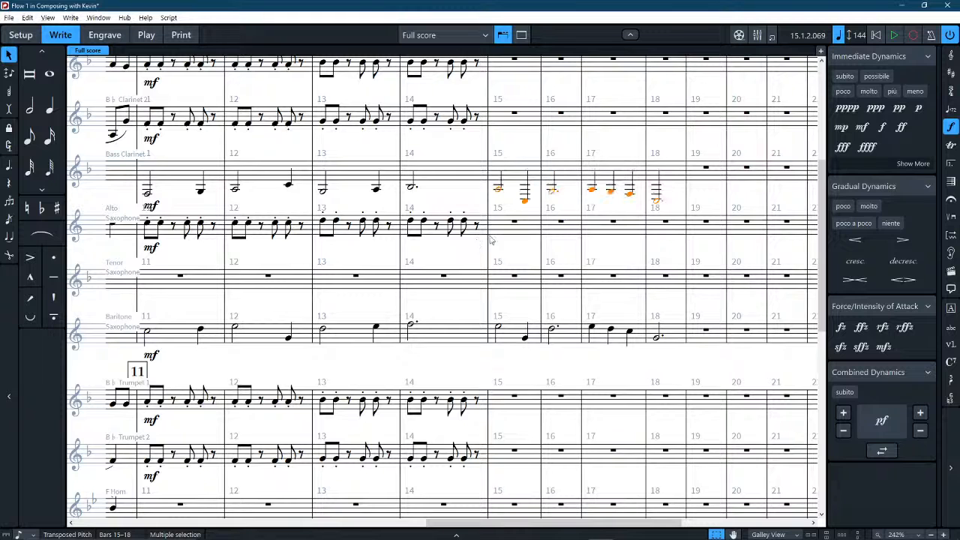
# Raise the Bass Clarinet's last note of bar 15 and its dotted half note in bar 18 by an octave.
pyautogui.press('Escape')
pyautogui.click(525, 202)
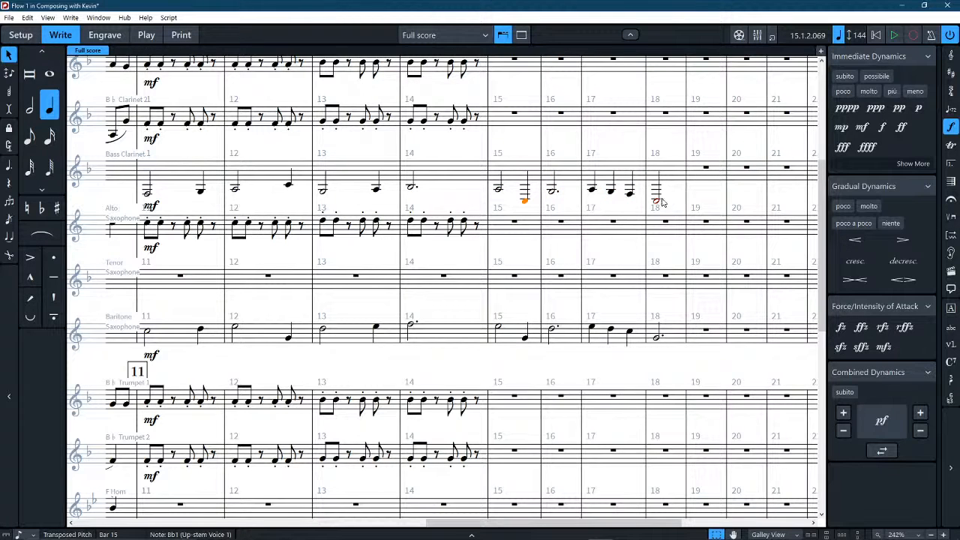
pyautogui.keyDown('ctrl'); pyautogui.click(656, 201); pyautogui.keyUp('ctrl')
pyautogui.hotkey('ctrl', 'alt', 'Up')
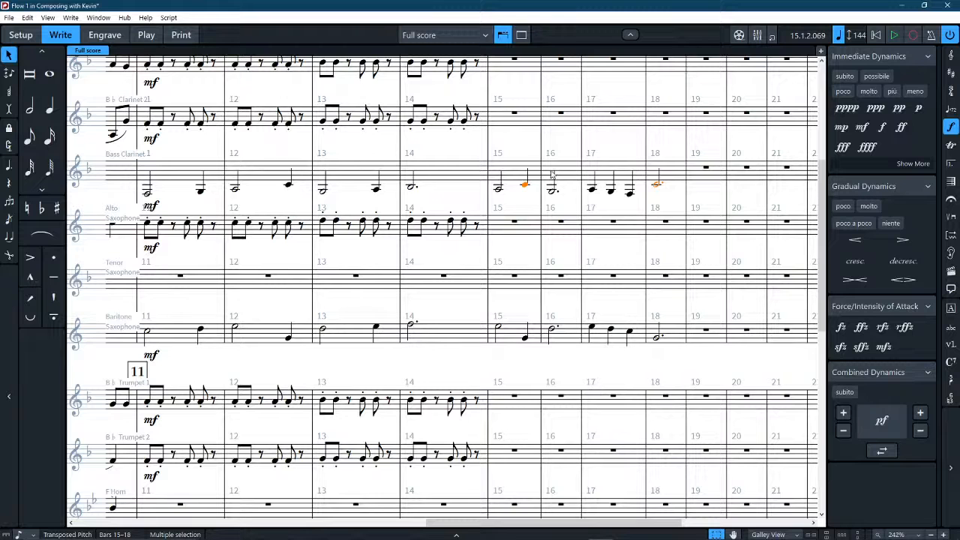
pyautogui.press('Escape')
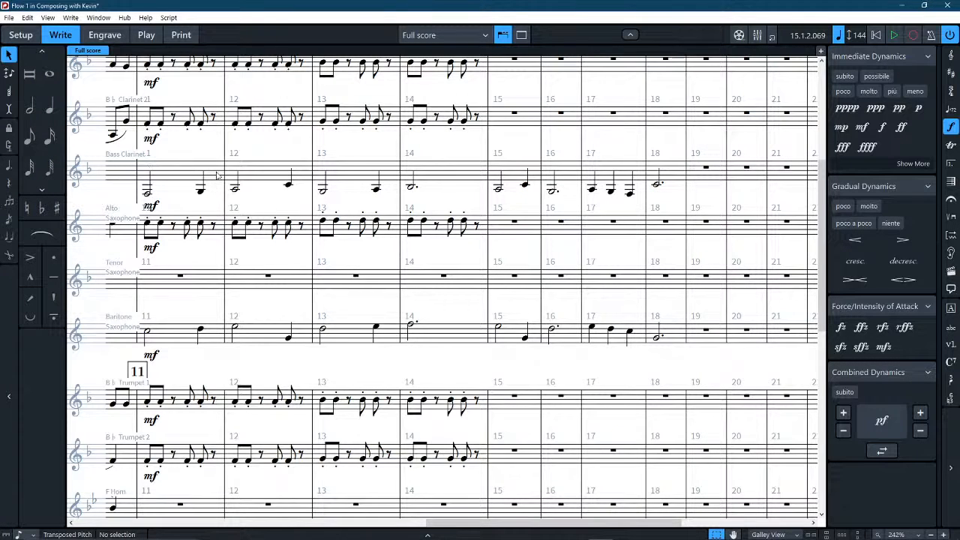
# Play back the score through bar 18 and review the woodwind, brass and percussion parts around bars 11–18.
pyautogui.press('x')
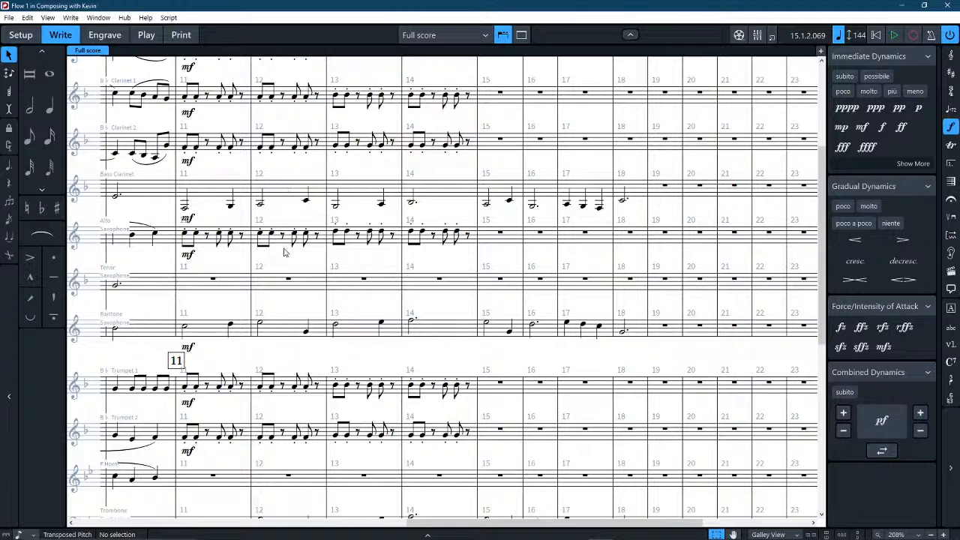
pyautogui.press('space')
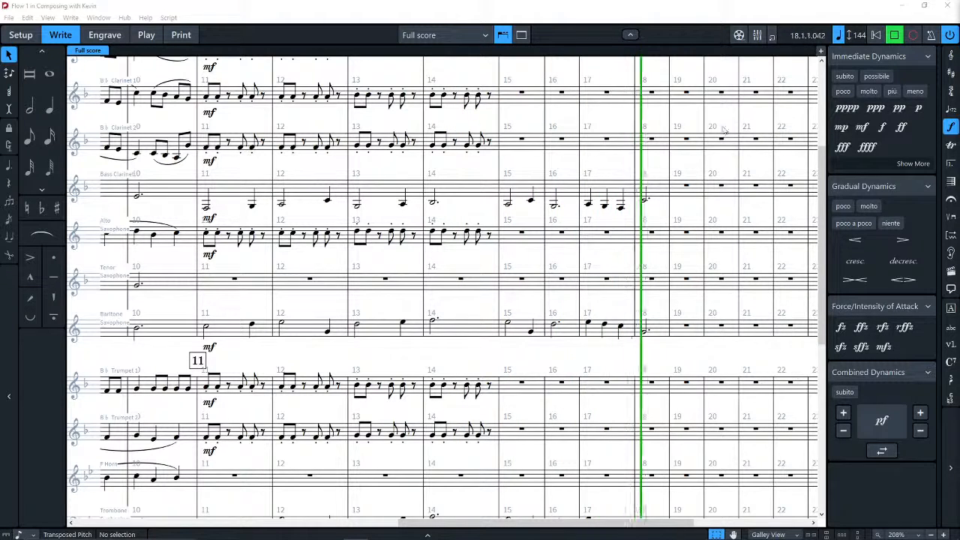
pyautogui.click(678, 172)
pyautogui.press('space')
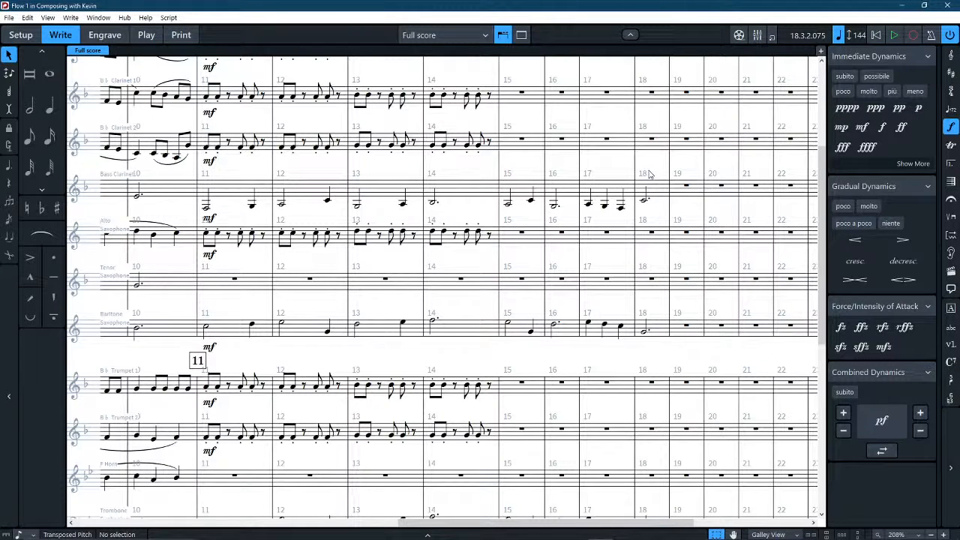
pyautogui.moveTo(651, 168); pyautogui.dragTo(596, 288)
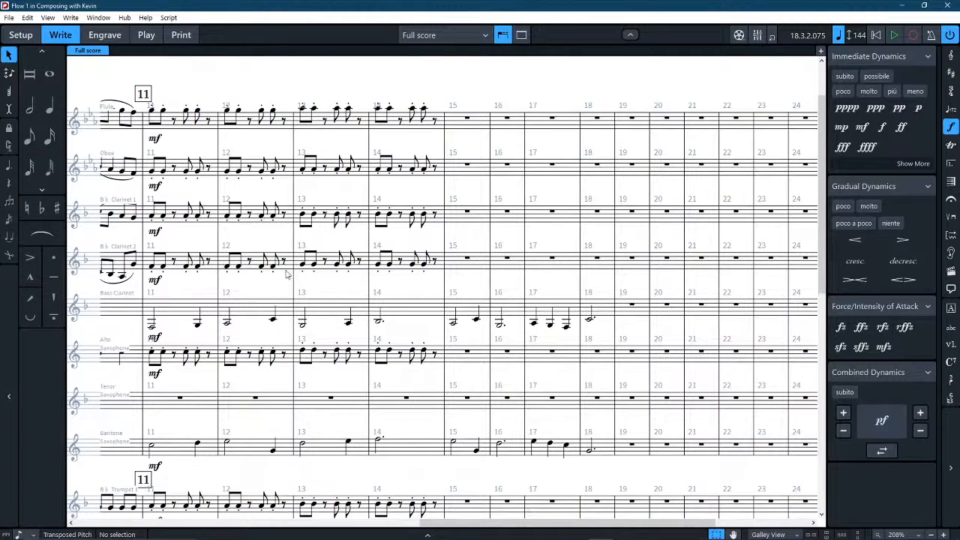
pyautogui.moveTo(355, 283); pyautogui.dragTo(306, 154)
pyautogui.moveTo(408, 309); pyautogui.dragTo(368, 135)
pyautogui.moveTo(223, 270); pyautogui.dragTo(338, 241)
pyautogui.click(256, 261)
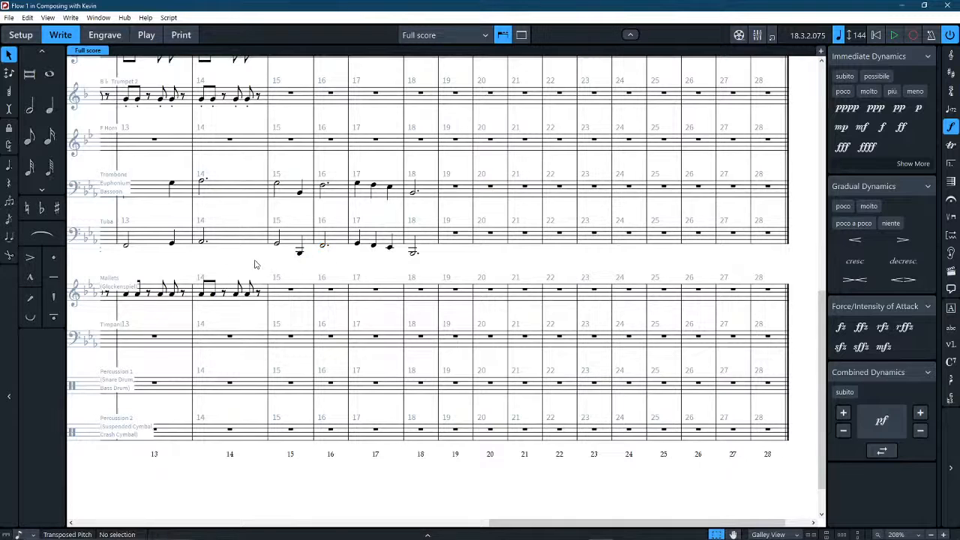
# Copy the Mallets' bar 14 rhythm into bar 19 of the Percussion 1 staff.
pyautogui.click(262, 293)
pyautogui.hscroll(-5, 263, 293)
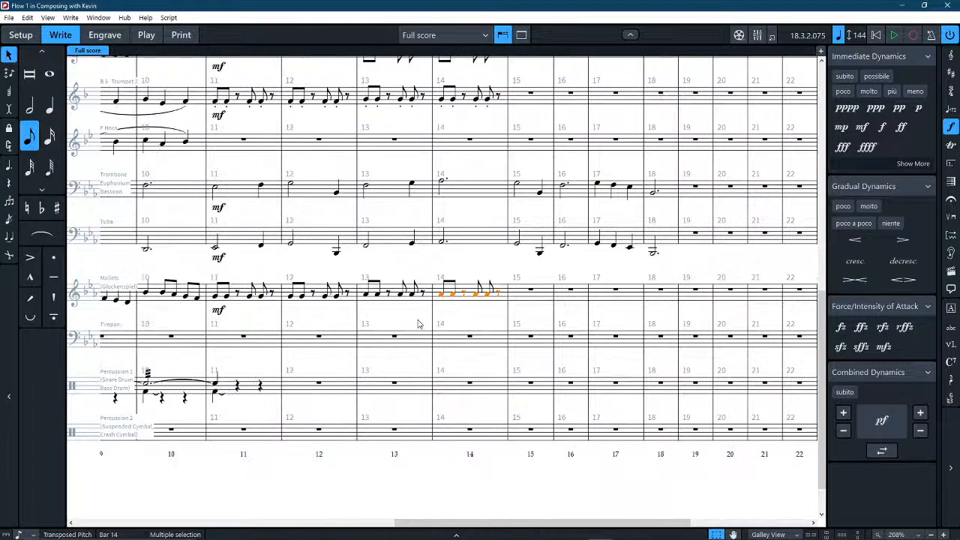
pyautogui.hotkey('shift', 'Down')
pyautogui.hotkey('ctrl', 'v')
pyautogui.hotkey('ctrl', 'z')
pyautogui.click(689, 353)
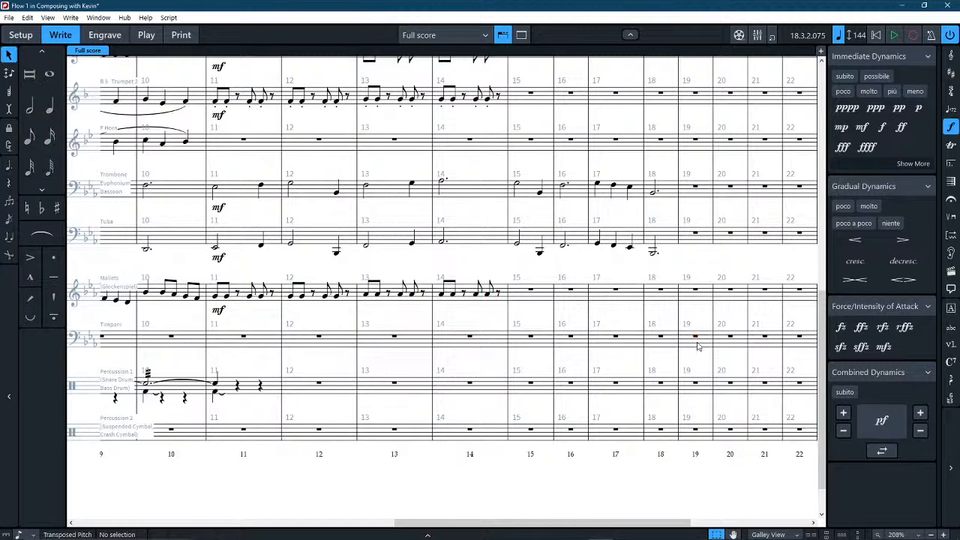
pyautogui.click(697, 341)
pyautogui.hotkey('ctrl', 'v')
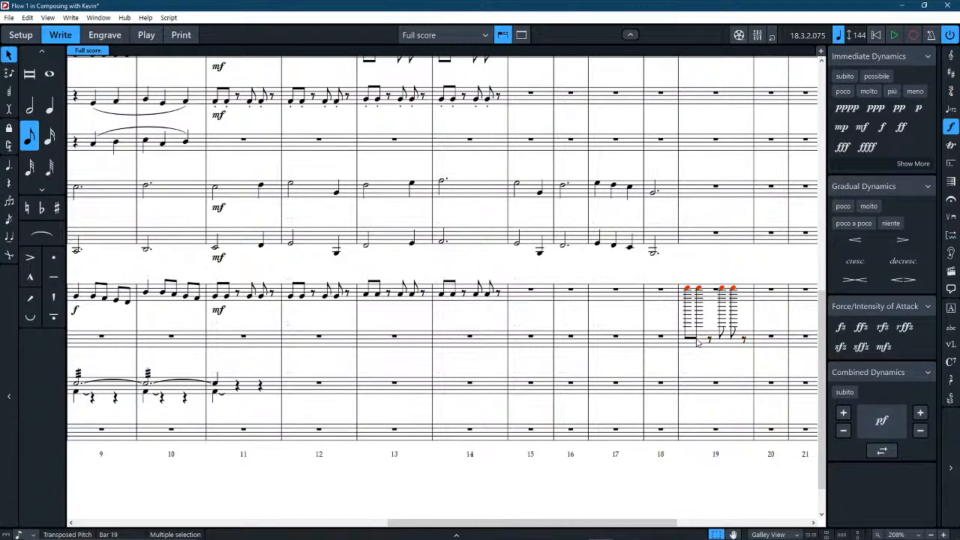
pyautogui.hotkey('ctrl', 'z')
pyautogui.click(692, 395)
pyautogui.hotkey('ctrl', 'v')
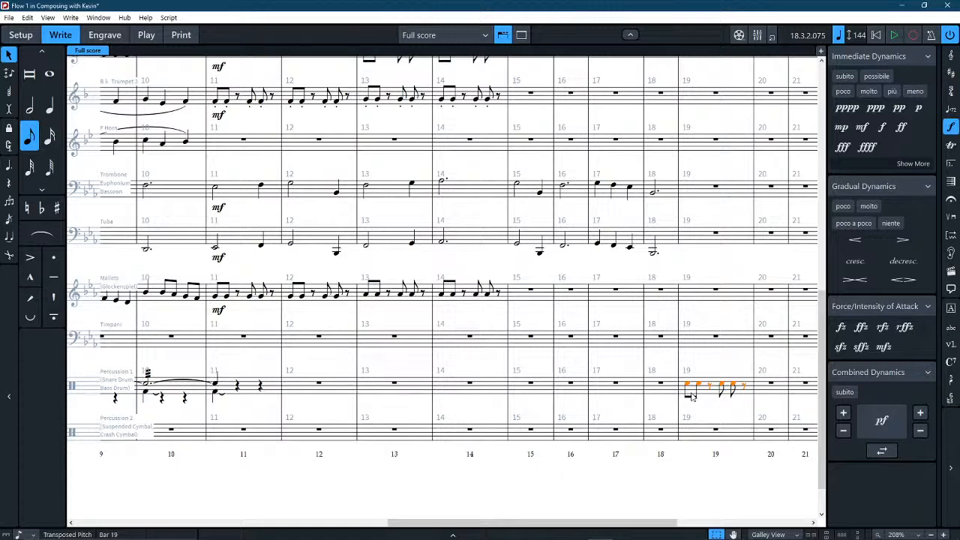
# Replace the final eighth rest in Percussion 1's bar 19 with an eighth note and repeat the pattern in bar 20.
pyautogui.click(740, 367)
pyautogui.click(737, 389)
pyautogui.click(727, 393)
pyautogui.press('r')
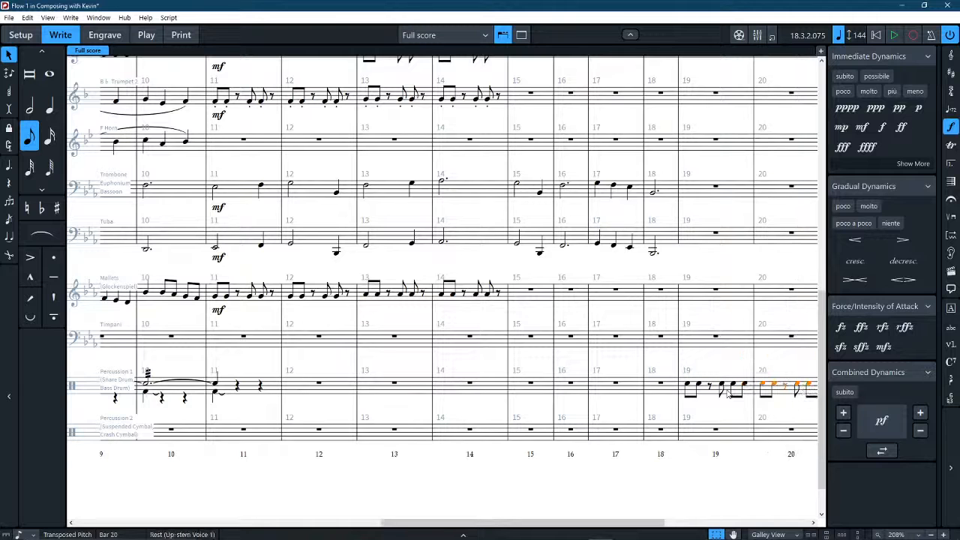
pyautogui.moveTo(798, 365); pyautogui.dragTo(731, 364)
pyautogui.scroll(1, 732, 367)
pyautogui.click(730, 366)
pyautogui.click(724, 399)
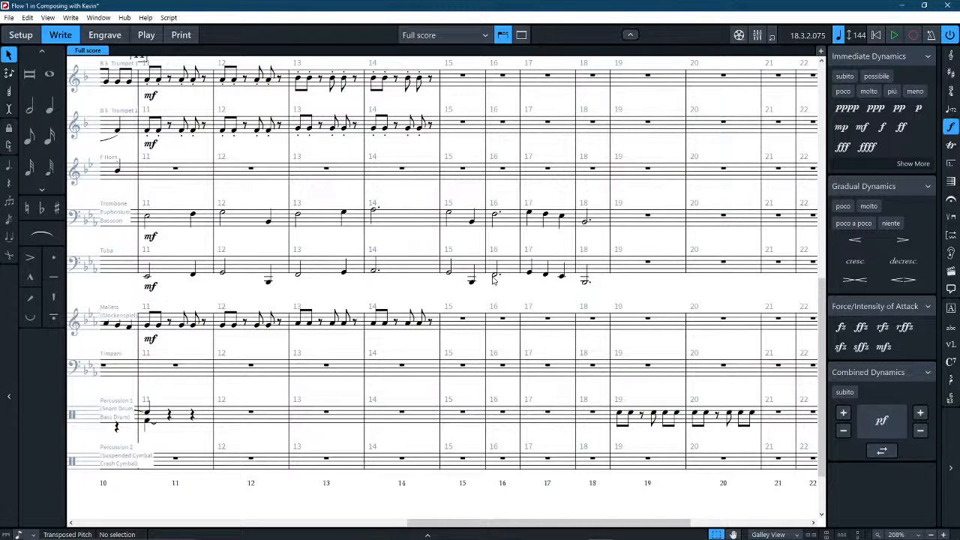
# Repeat the bar 14 eighth-note pattern of Trumpet 1 and Trumpet 2 in bar 15.
pyautogui.scroll(2, 201, 188)
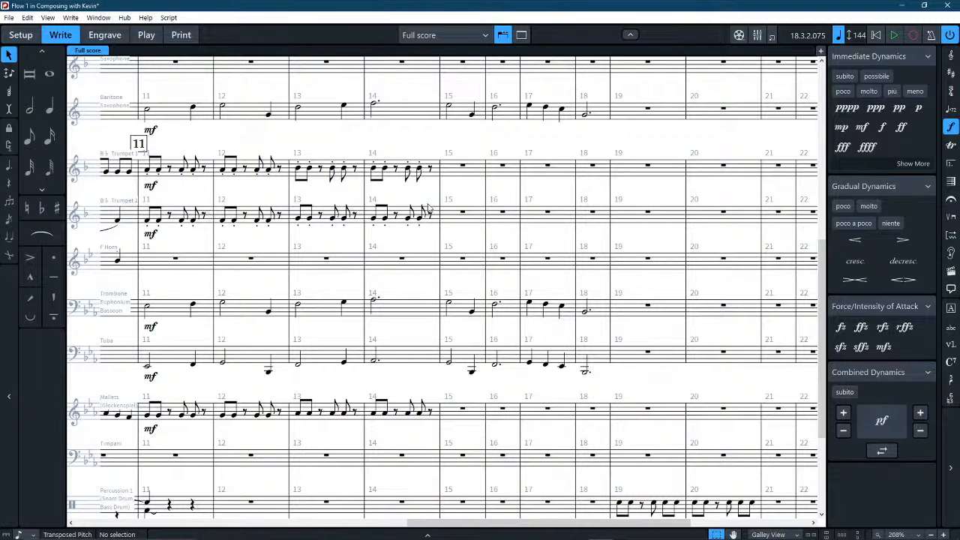
pyautogui.click(463, 213)
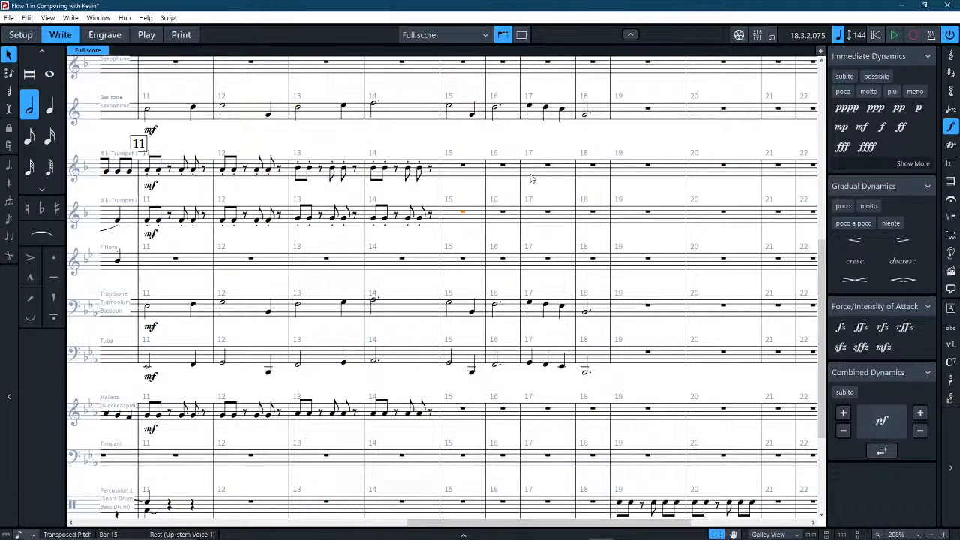
pyautogui.keyDown('shift'); pyautogui.click(588, 180); pyautogui.keyUp('shift')
pyautogui.click(401, 135)
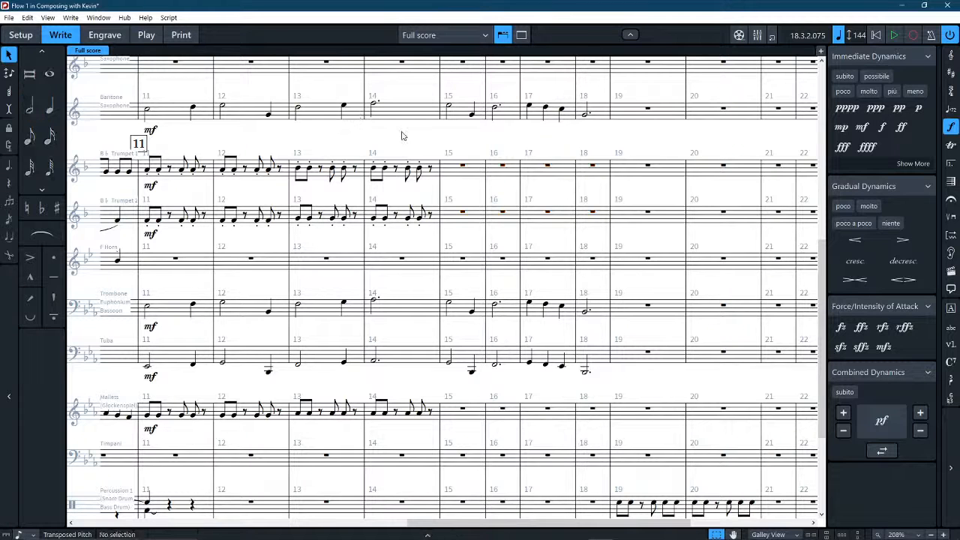
pyautogui.click(403, 177)
pyautogui.keyDown('shift'); pyautogui.click(400, 219); pyautogui.keyUp('shift')
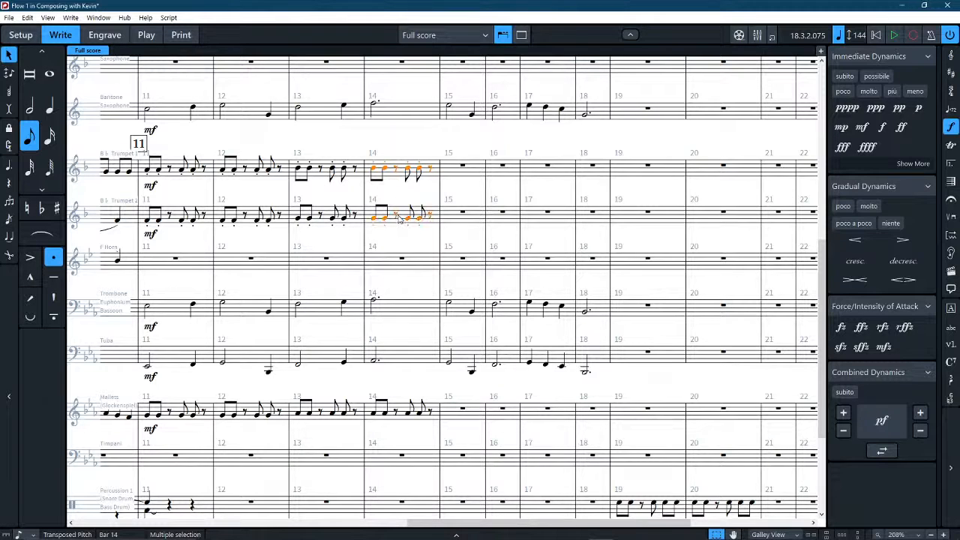
pyautogui.press('r')
pyautogui.hotkey('ctrl', 'Up')
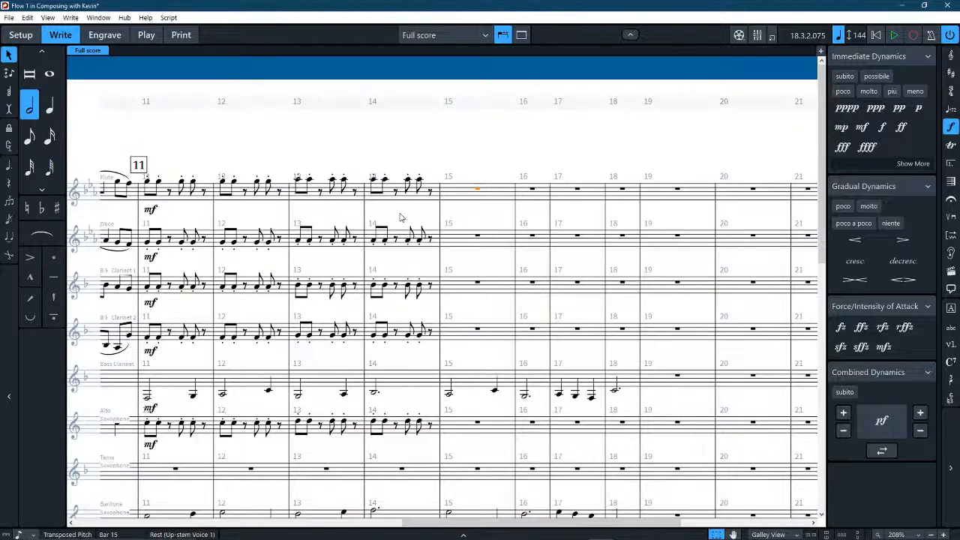
# Lower the bar 15 notes of Trumpet 1 and Trumpet 2 to one staff step below their bar 14 pitches.
pyautogui.scroll(-5, 450, 285)
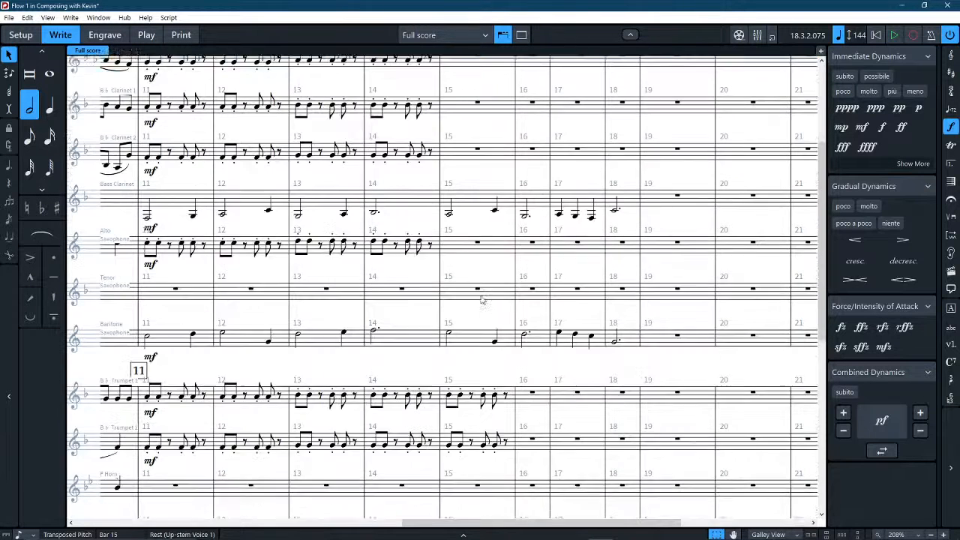
pyautogui.click(512, 369)
pyautogui.keyDown('shift'); pyautogui.click(508, 418); pyautogui.keyUp('shift')
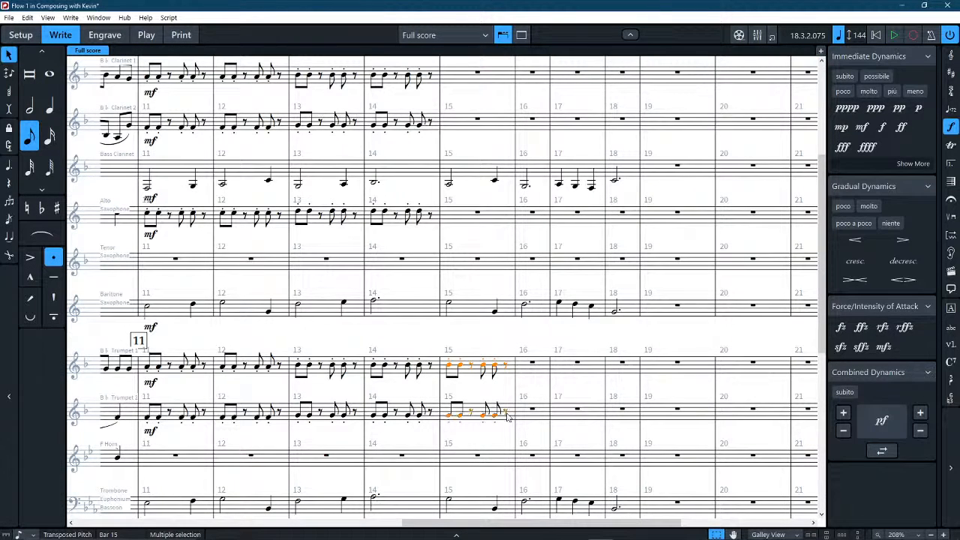
pyautogui.hotkey('ctrl', 'alt', 'Up')
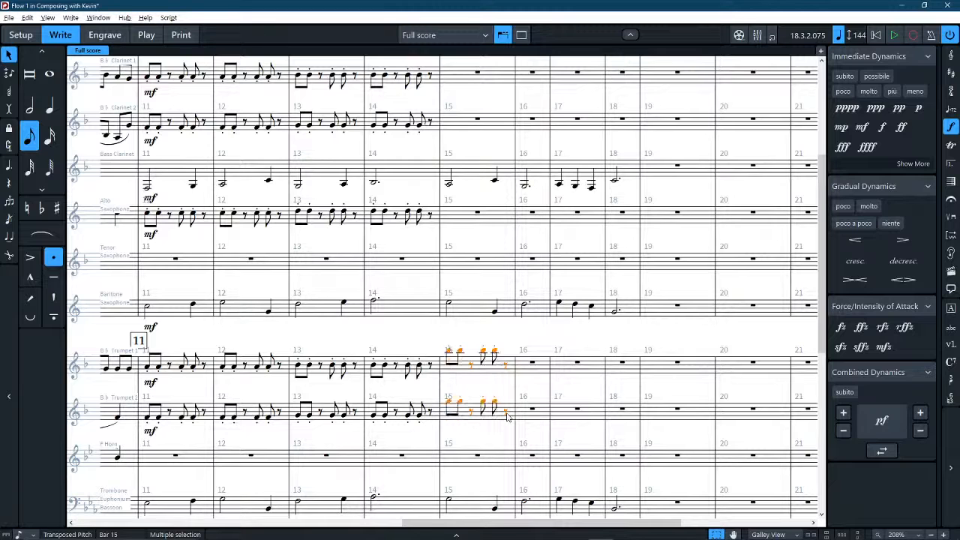
pyautogui.hotkey('ctrl', 'alt', 'Down')
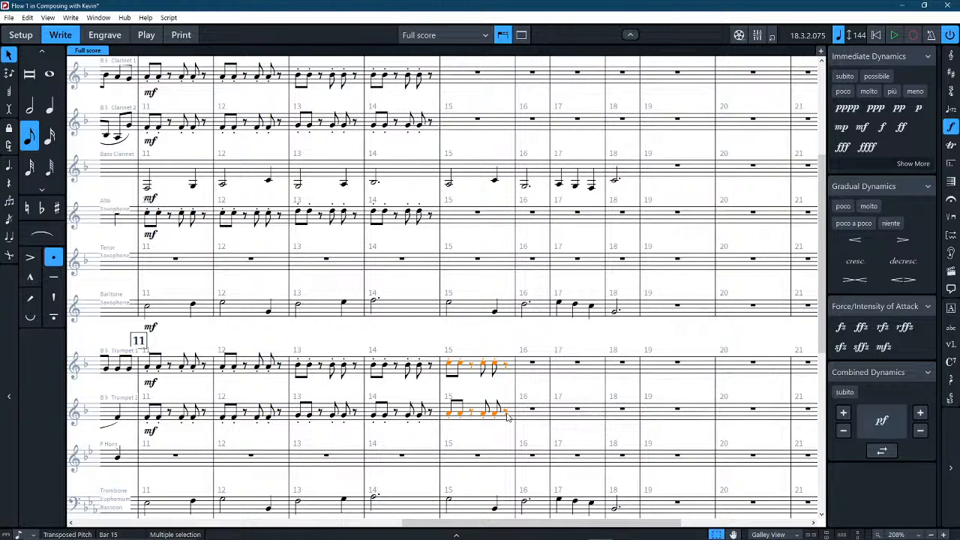
pyautogui.scroll(-3, 506, 417)
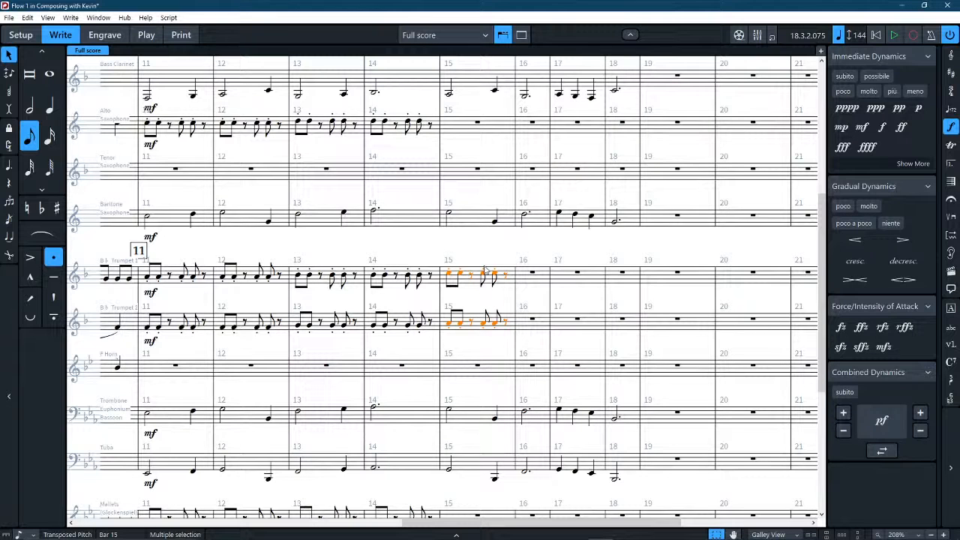
pyautogui.hotkey('alt', 'Down')
pyautogui.hotkey('alt', 'Down')
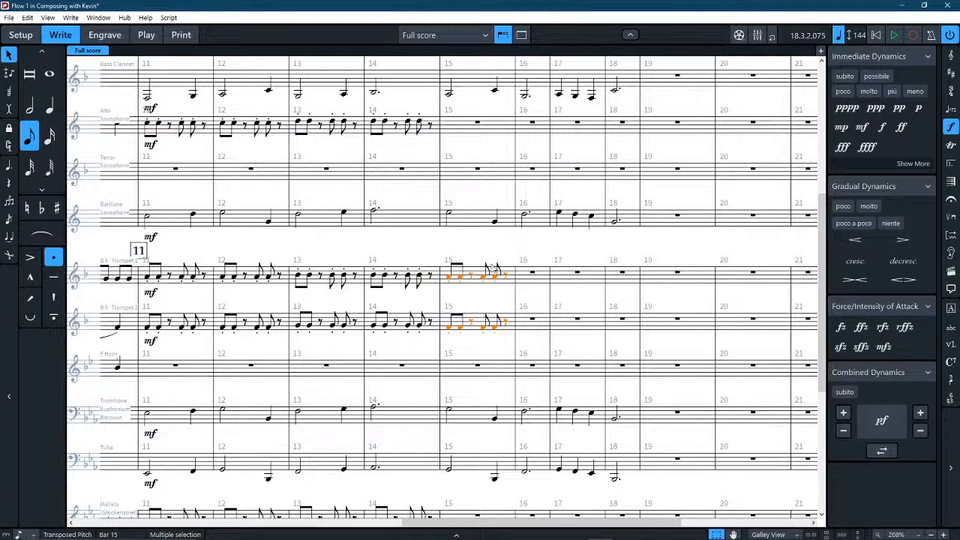
# Copy the two trumpets' bar 15 pattern into bar 16 and raise the notes one staff step to match bar 14.
pyautogui.click(532, 274)
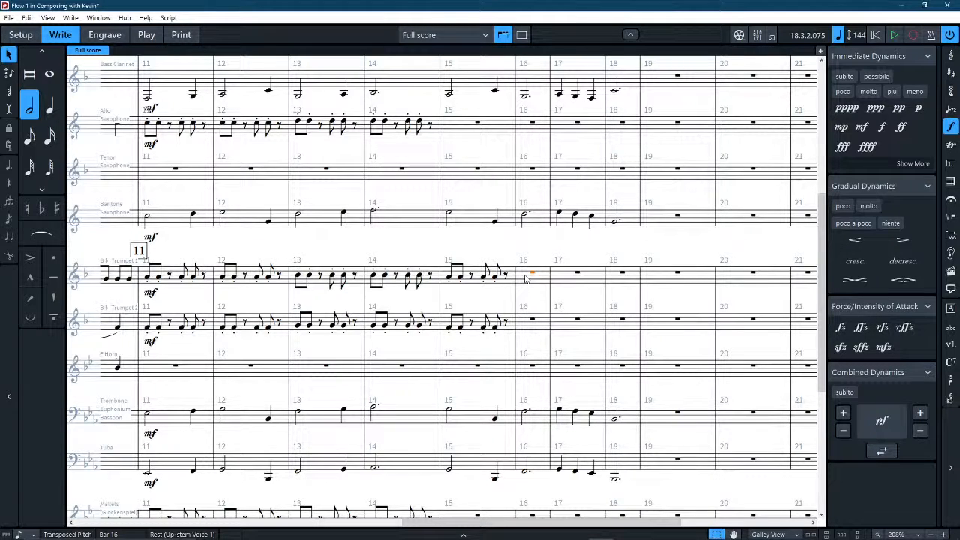
pyautogui.hotkey('ctrl', 'v')
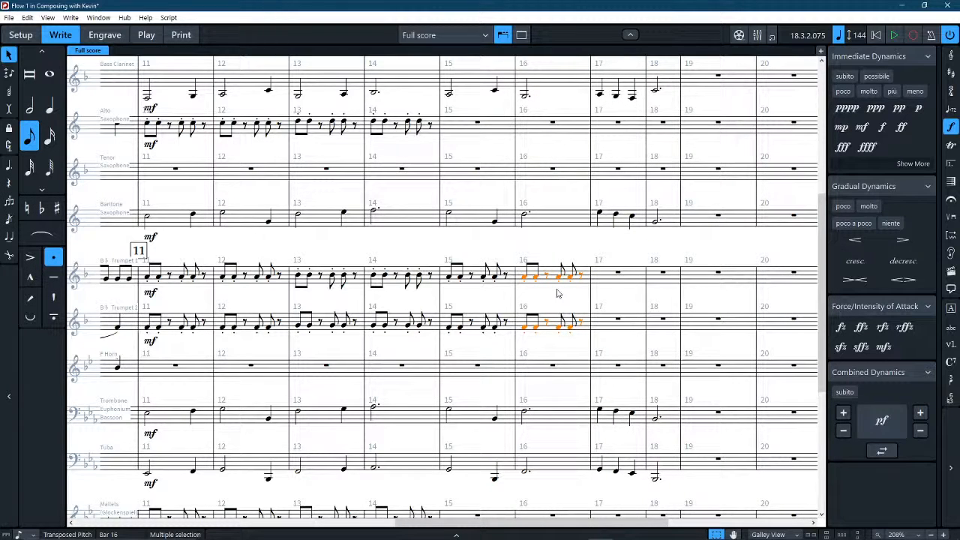
pyautogui.hotkey('alt', 'Up')
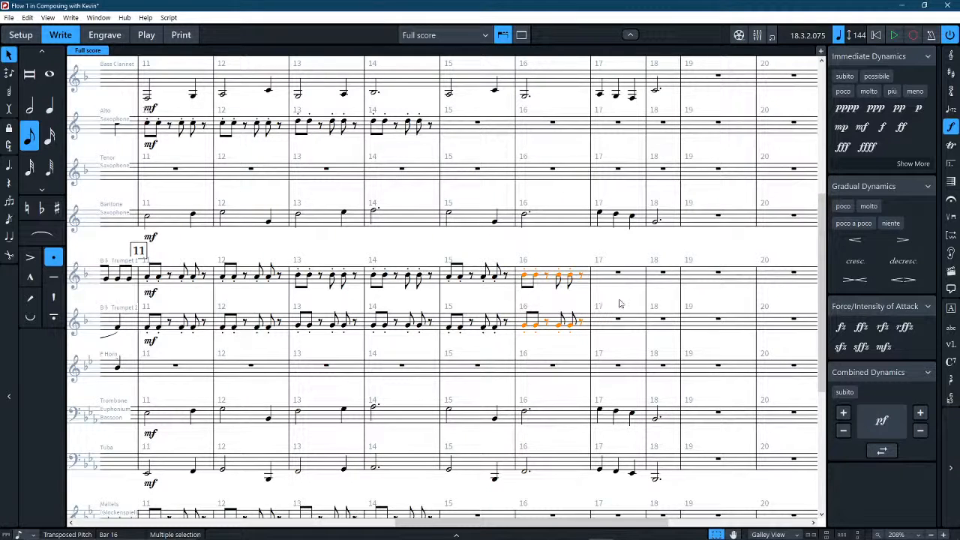
# Repeat the bars 15–16 pattern of Trumpet 1 and Trumpet 2 in bars 17 and 18.
pyautogui.moveTo(619, 303); pyautogui.dragTo(536, 297)
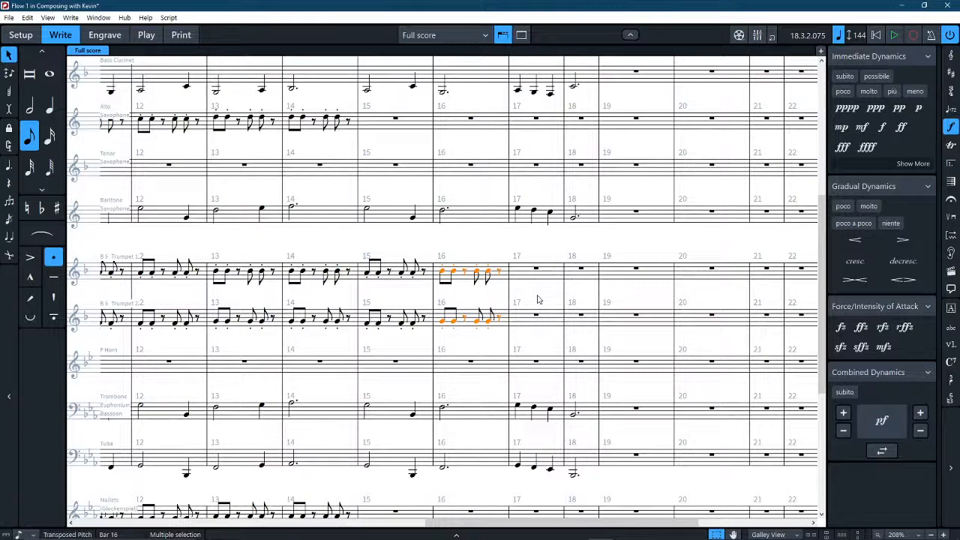
pyautogui.press('r')
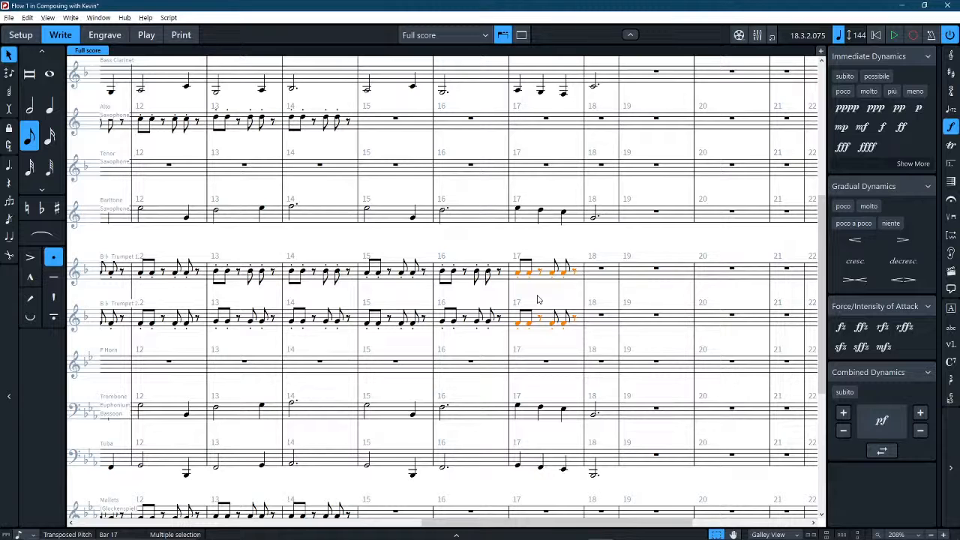
pyautogui.press('r')
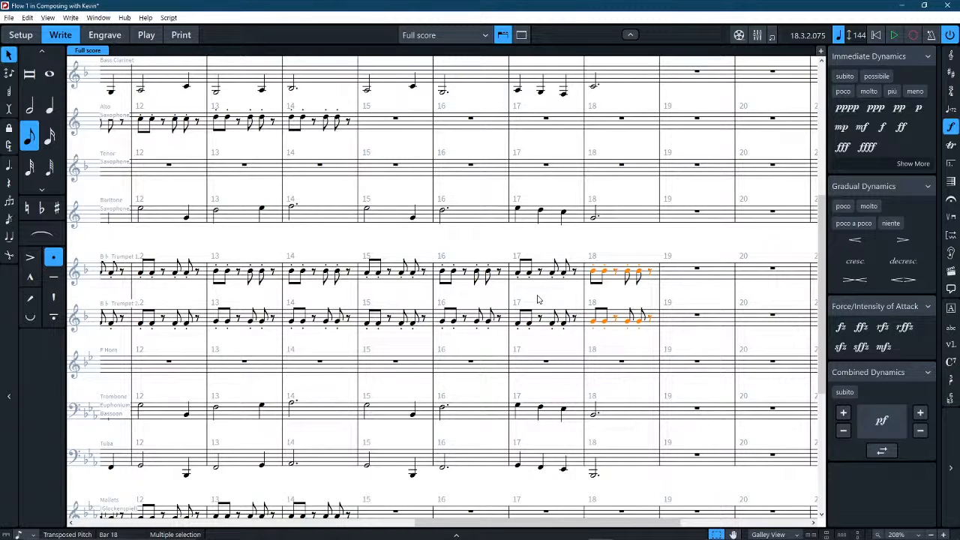
# Copy bars 12–13 of Flute, Oboe, Clarinets 1 and 2 and Alto Saxophone into bars 15–16 and repeat them in bars 17–18.
pyautogui.scroll(5, 536, 299)
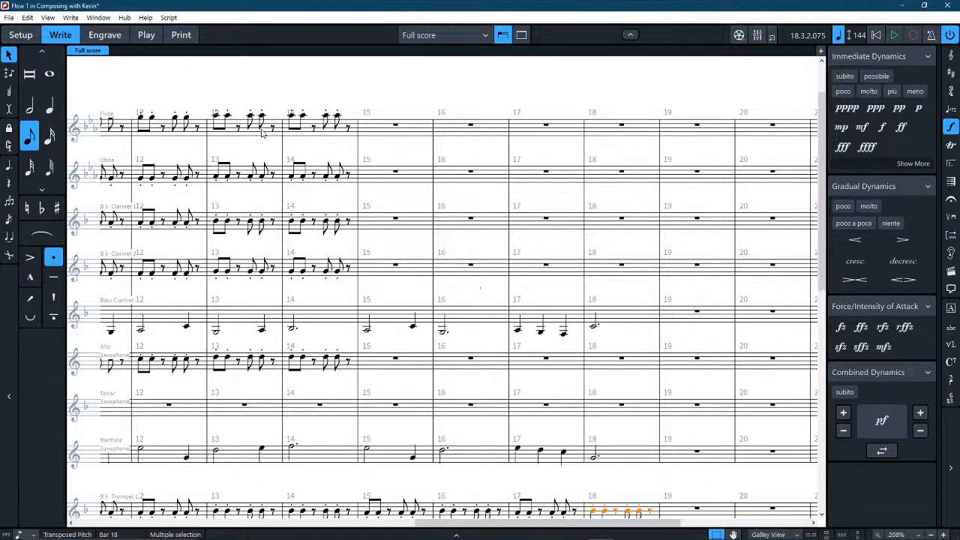
pyautogui.click(168, 135)
pyautogui.keyDown('shift'); pyautogui.click(274, 272); pyautogui.keyUp('shift')
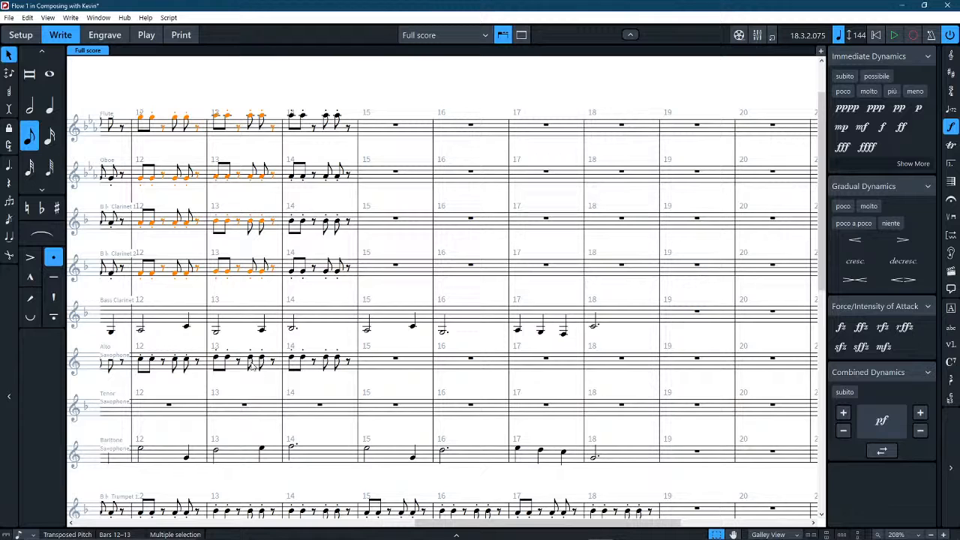
pyautogui.keyDown('ctrl'); pyautogui.click(221, 365); pyautogui.keyUp('ctrl')
pyautogui.keyDown('ctrl'); pyautogui.click(196, 370); pyautogui.keyUp('ctrl')
pyautogui.keyDown('alt'); pyautogui.click(381, 135); pyautogui.keyUp('alt')
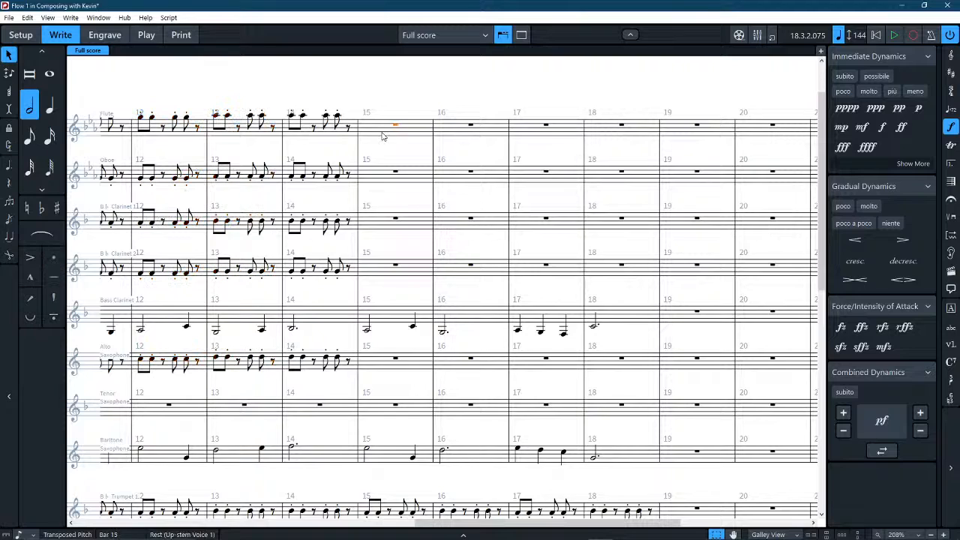
pyautogui.press('r')
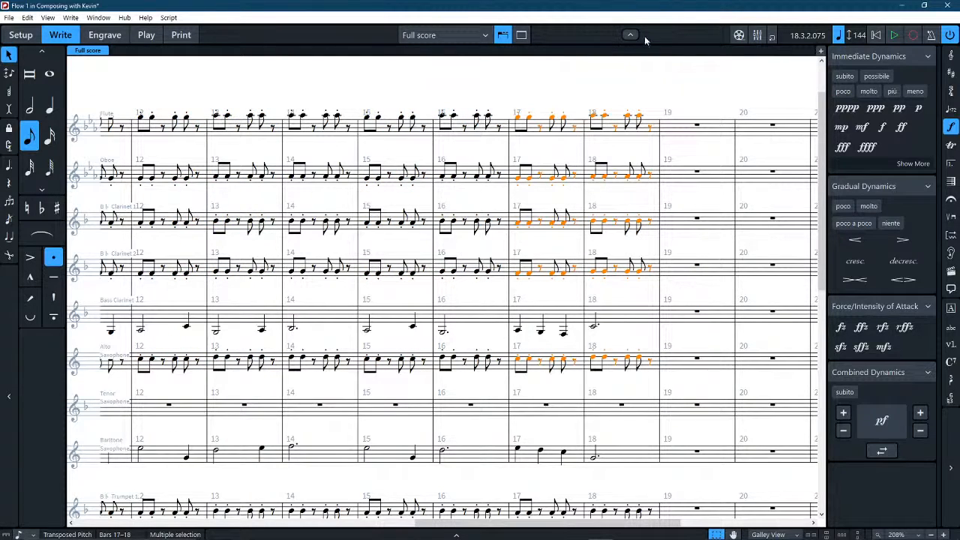
pyautogui.click(657, 89)
# Play back the score through bar 20 to check the extended accompaniment and the Percussion 1 pattern.
pyautogui.scroll(-3, 656, 97)
pyautogui.scroll(-4, 655, 103)
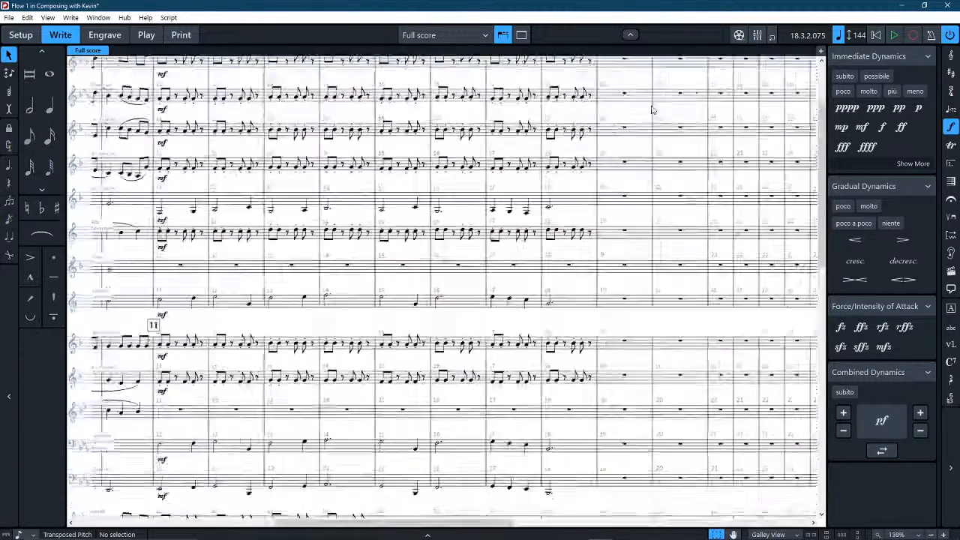
pyautogui.scroll(-3, 637, 135)
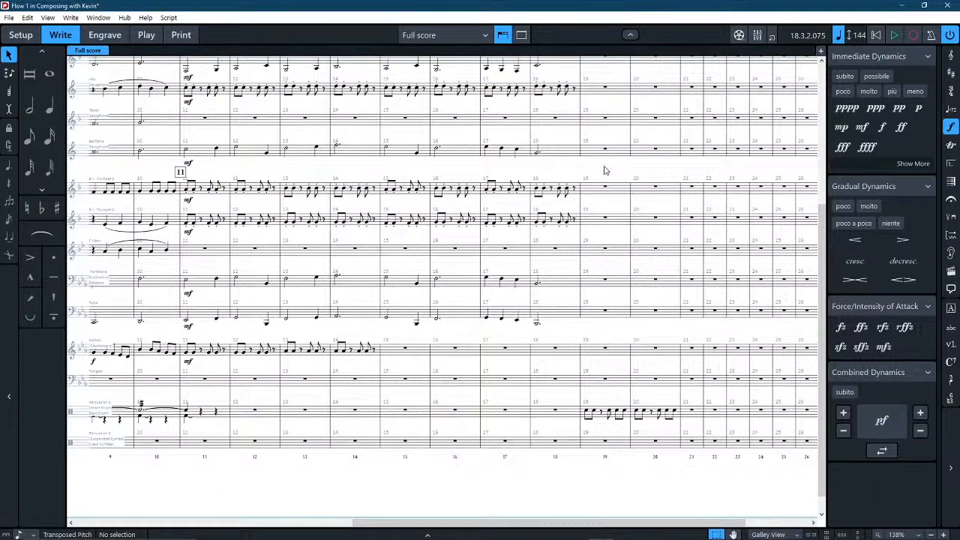
pyautogui.press('space')
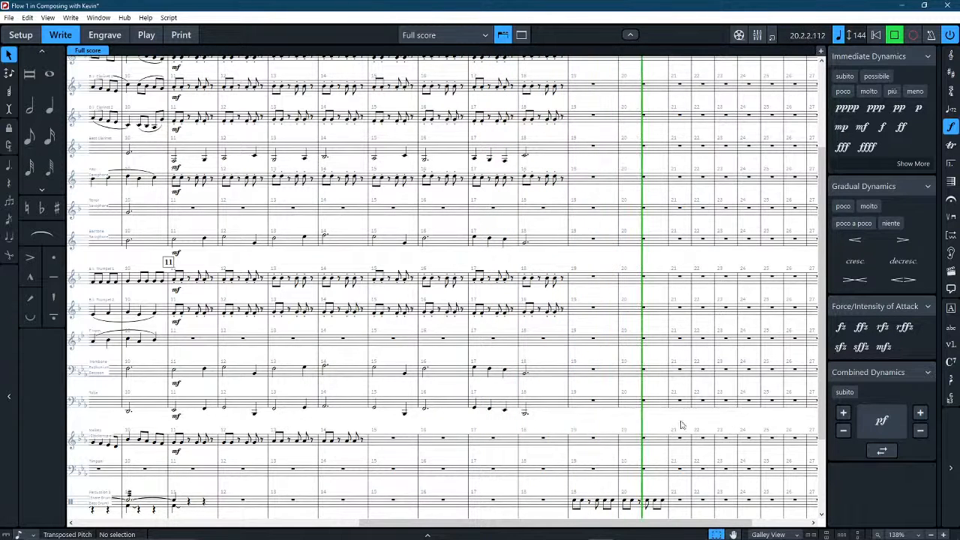
pyautogui.press('space')
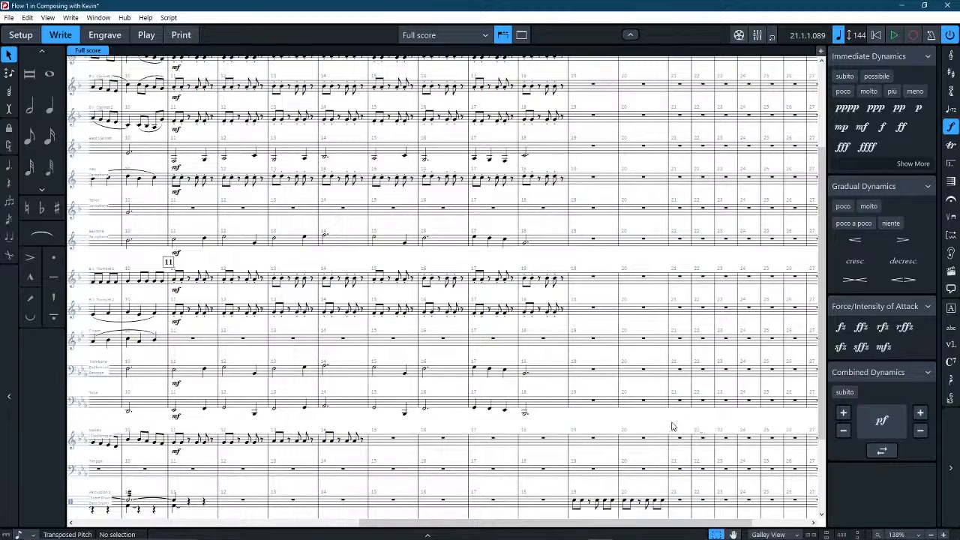
# Enter eighth notes in the Timpani's bar 19, starting on E♭3 and continuing on repeated B♭2.
pyautogui.scroll(-3, 603, 412)
pyautogui.hscroll(3, 604, 412)
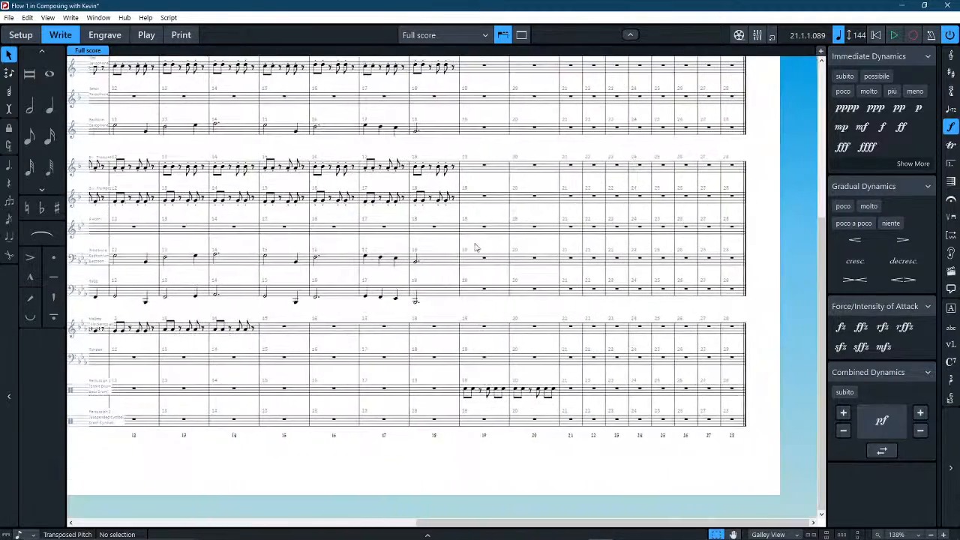
pyautogui.scroll(4, 474, 247)
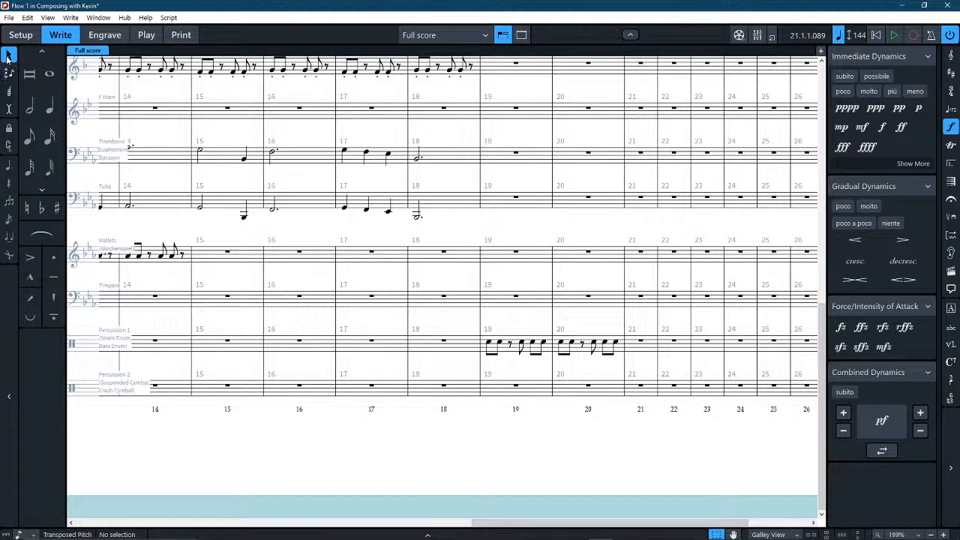
pyautogui.click(32, 140)
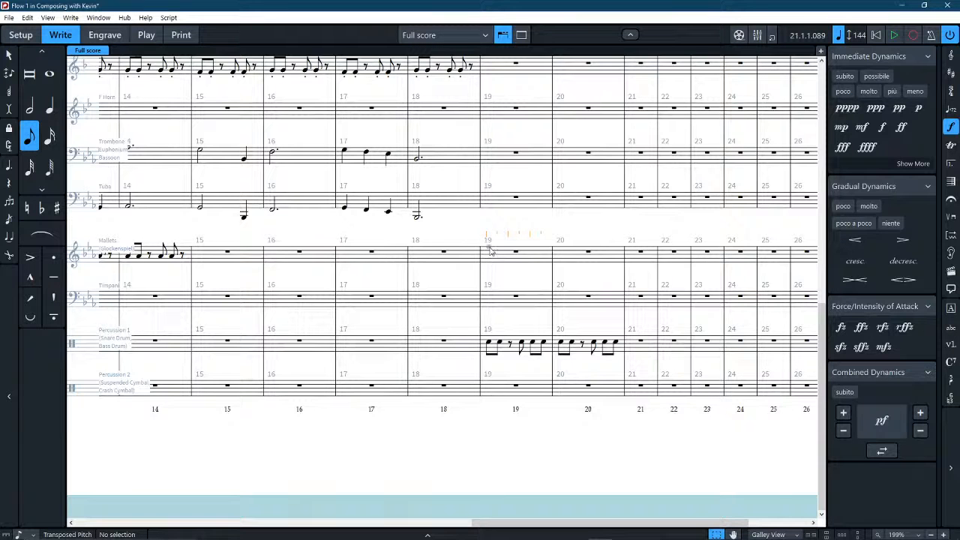
pyautogui.click(489, 259)
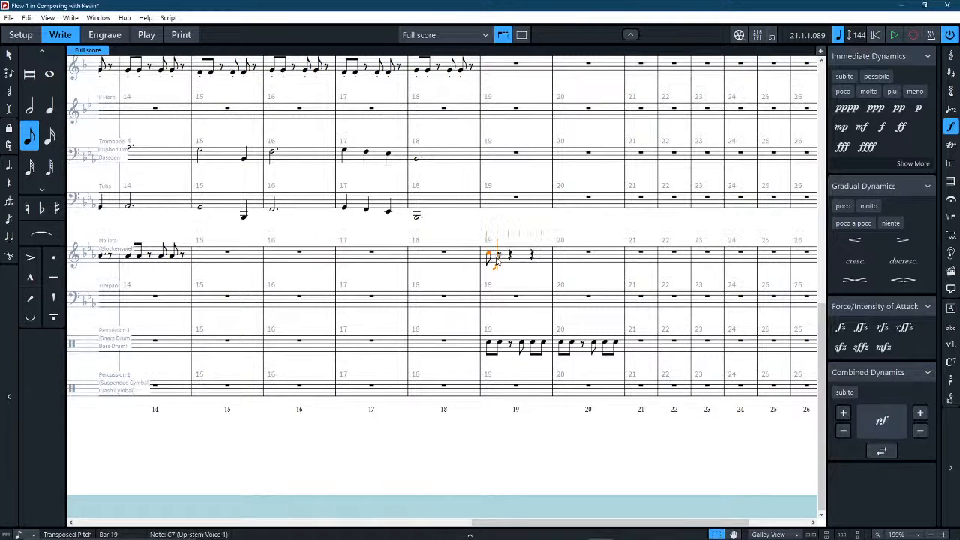
pyautogui.hotkey('ctrl', 'z')
pyautogui.click(494, 302)
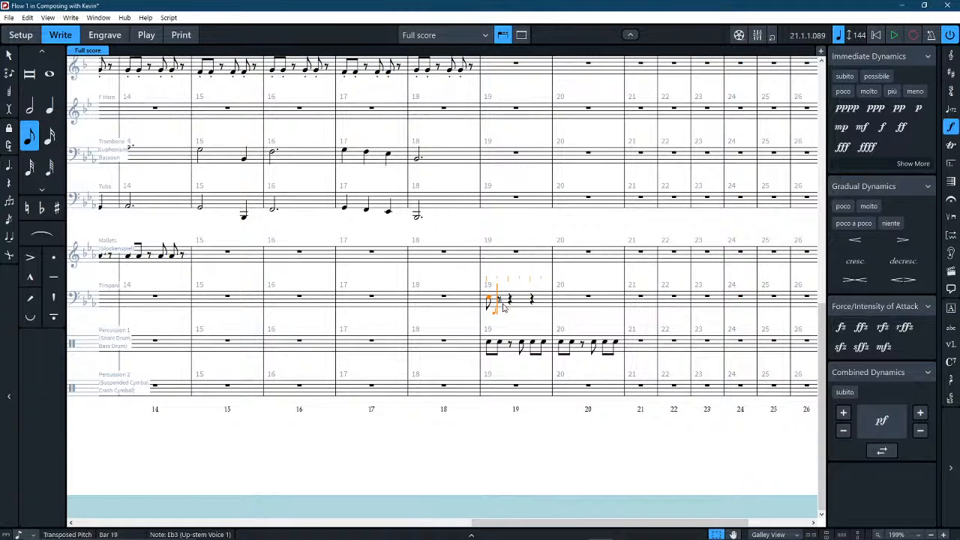
pyautogui.click(503, 308)
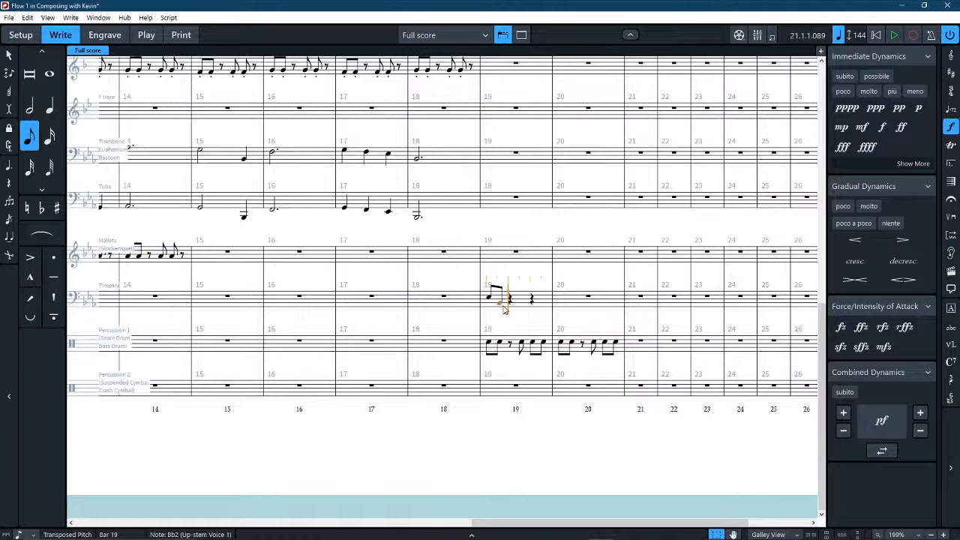
pyautogui.click(516, 304)
pyautogui.click(519, 305)
pyautogui.press('b')
pyautogui.press('b')
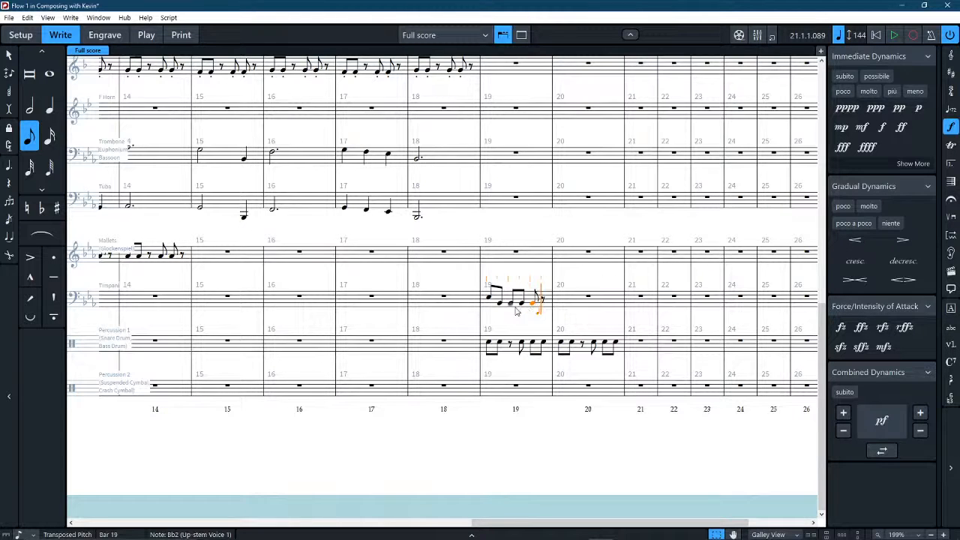
# Turn the third eighth note of the Timpani's bar 19 into a rest and repeat the bar's pattern in bar 20.
pyautogui.click(18, 54)
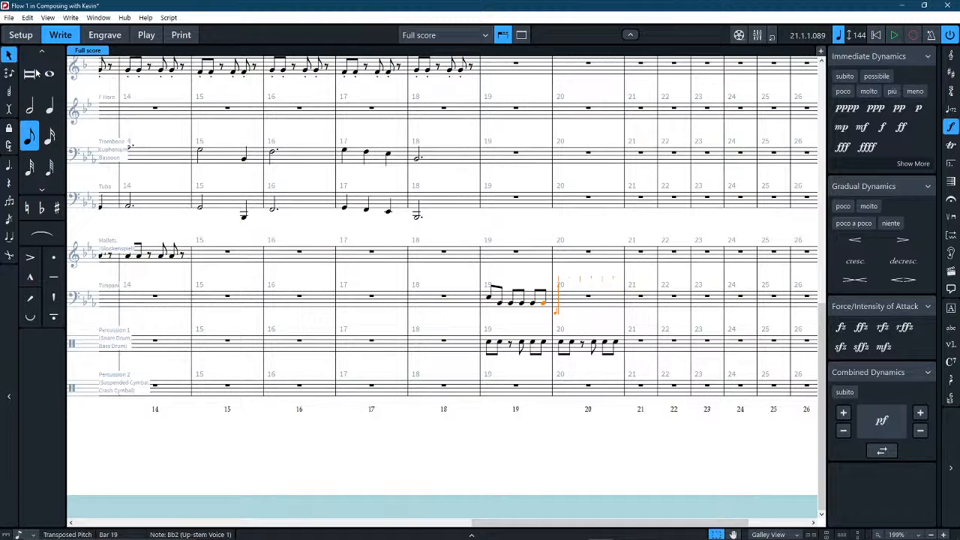
pyautogui.click(521, 304)
pyautogui.press('r')
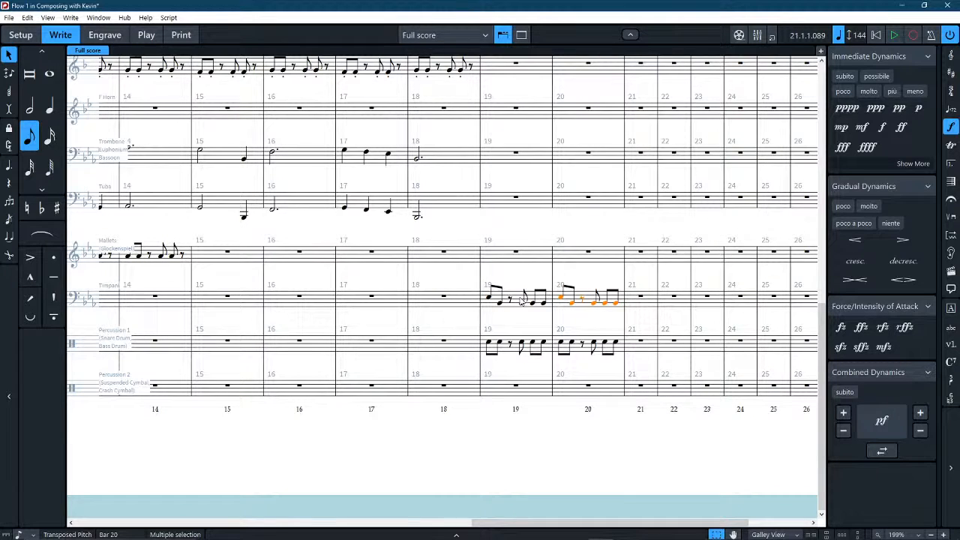
pyautogui.click(588, 273)
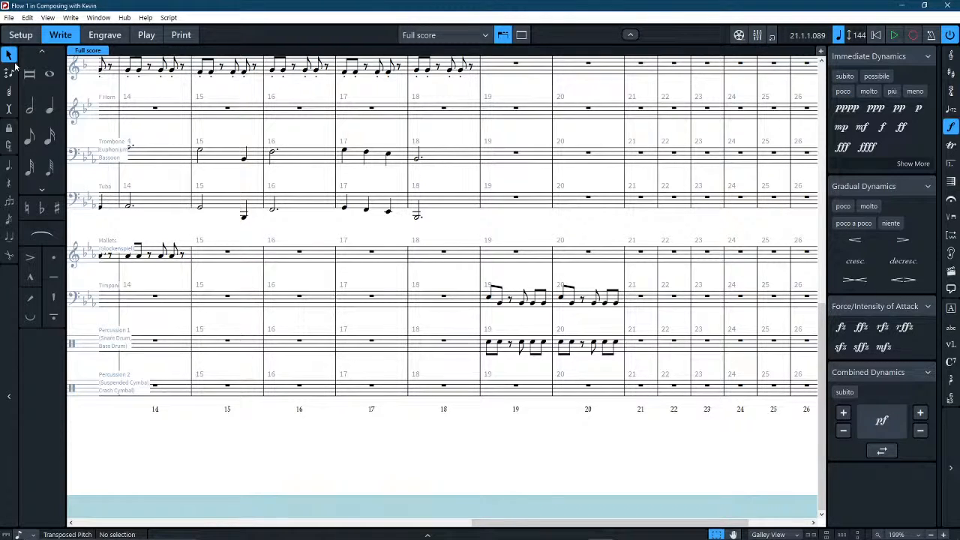
# Add a dotted half note for the Bass Drum in bars 19 and 20 of the Percussion 1 staff.
pyautogui.click(29, 108)
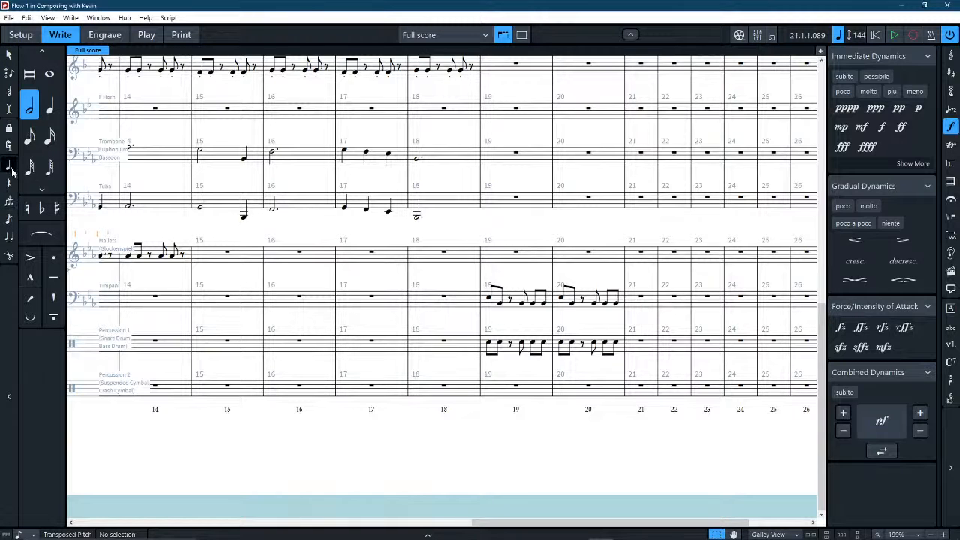
pyautogui.click(11, 168)
pyautogui.doubleClick(491, 357)
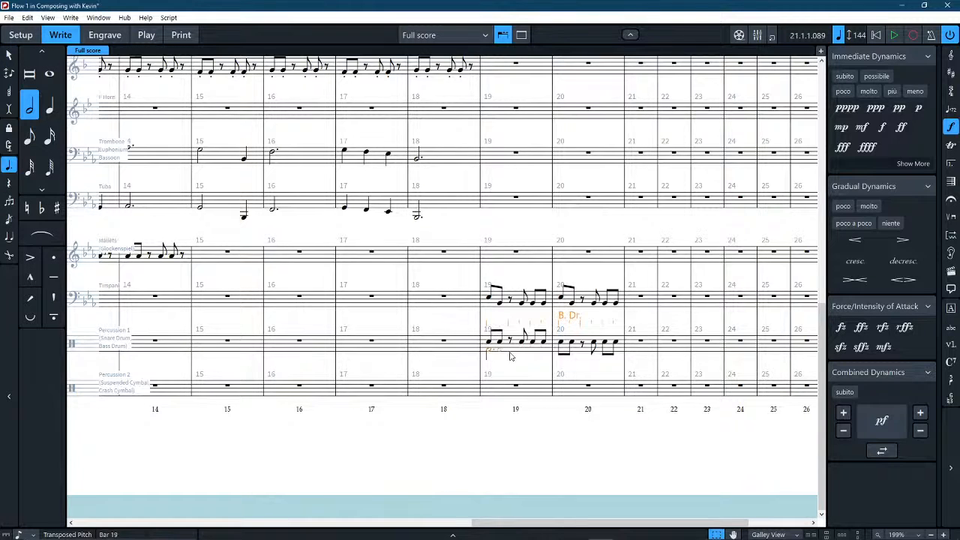
pyautogui.click(560, 353)
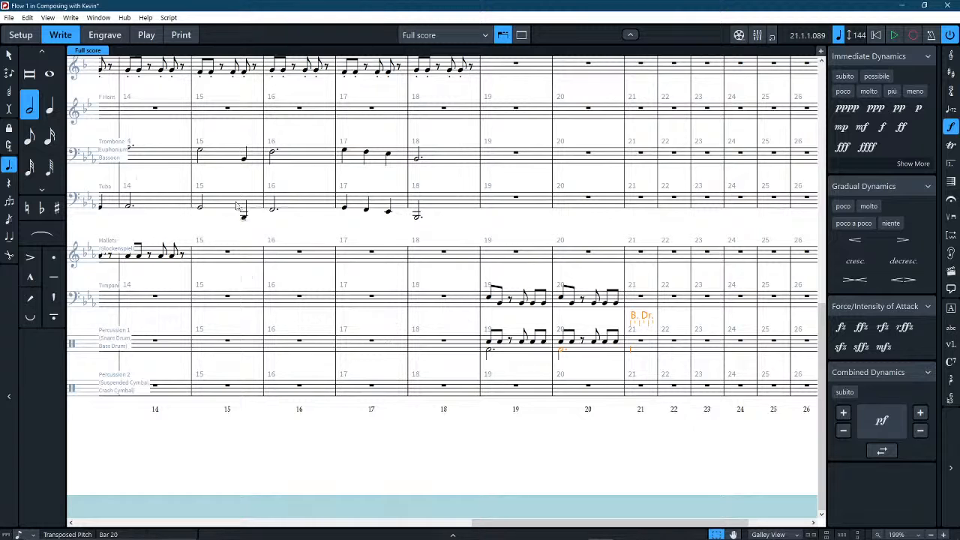
pyautogui.click(9, 55)
pyautogui.press('Escape')
pyautogui.scroll(-2, 566, 232)
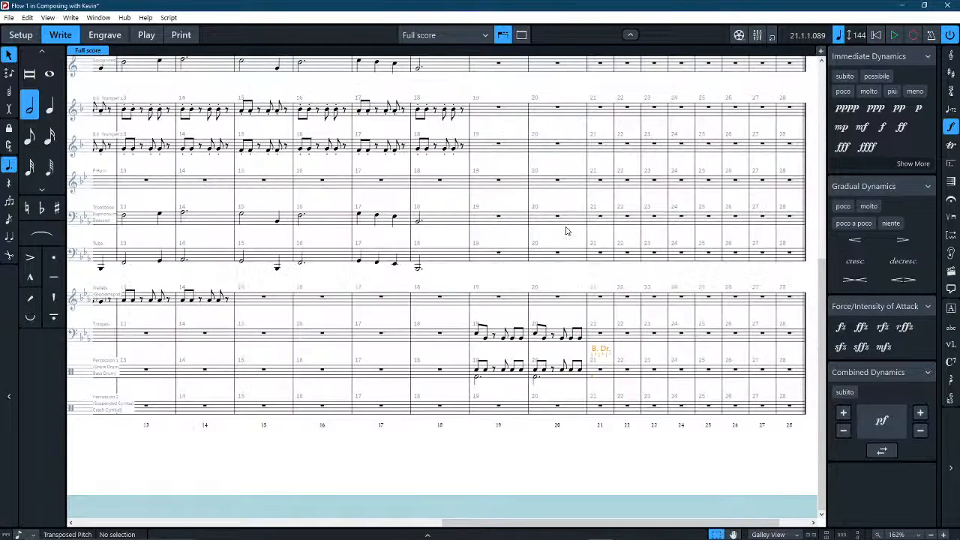
pyautogui.hscroll(-3, 557, 384)
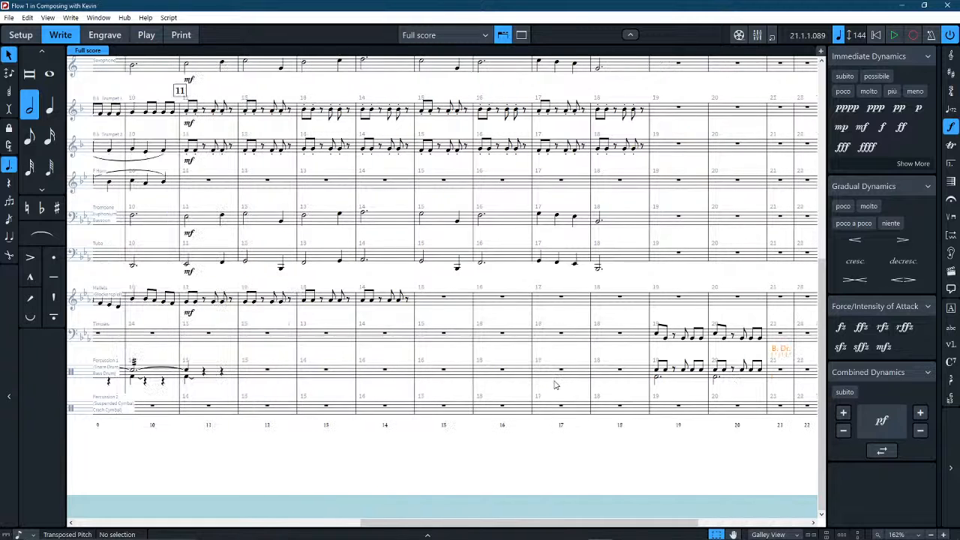
# Copy the mf dynamic from the Mallets' bar 11 to the first beat of Percussion 1's bar 11.
pyautogui.click(188, 313)
pyautogui.hscroll(-3, 196, 375)
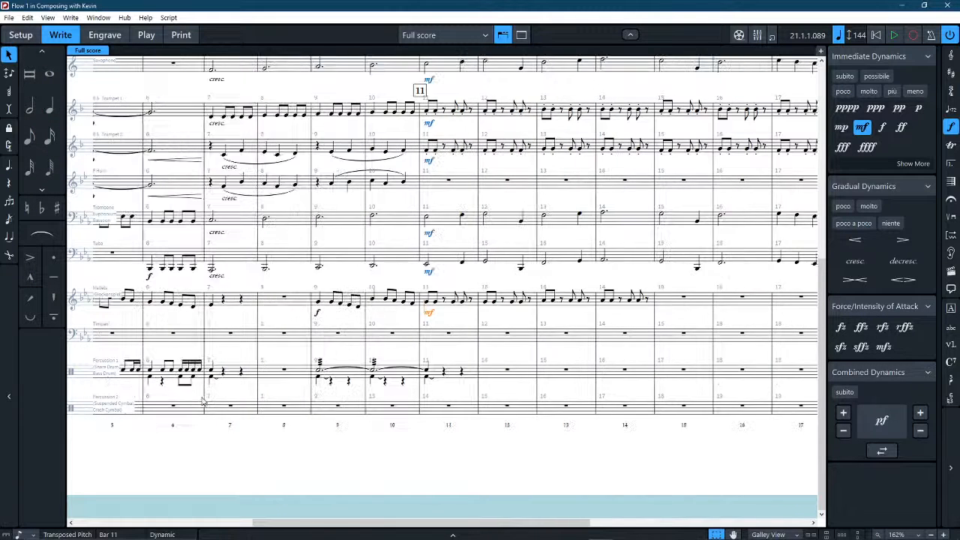
pyautogui.click(440, 377)
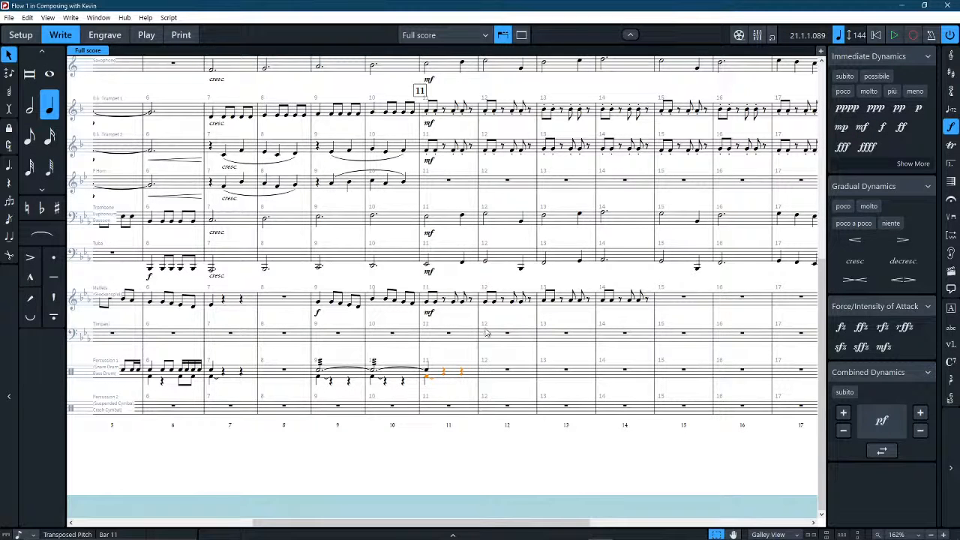
pyautogui.click(428, 312)
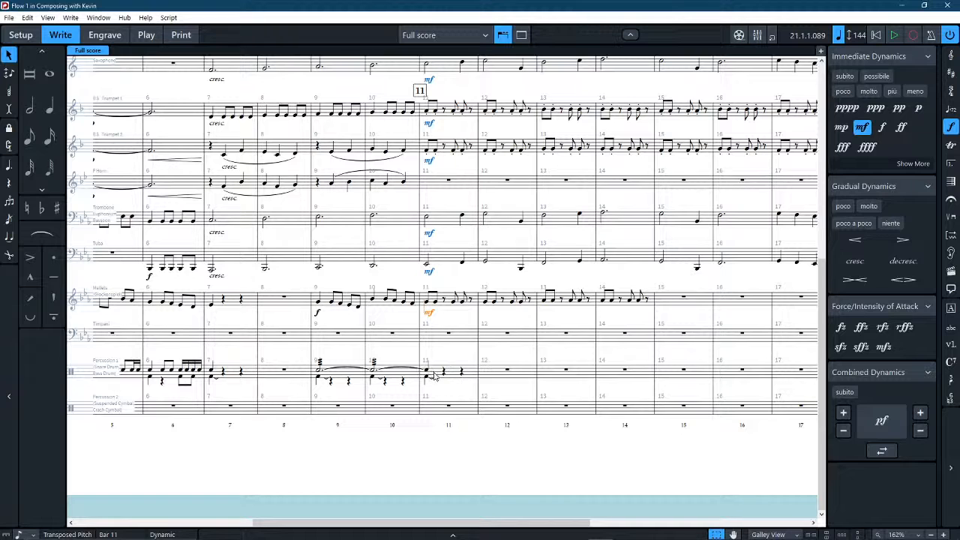
pyautogui.keyDown('alt'); pyautogui.click(429, 372); pyautogui.keyUp('alt')
pyautogui.click(335, 379)
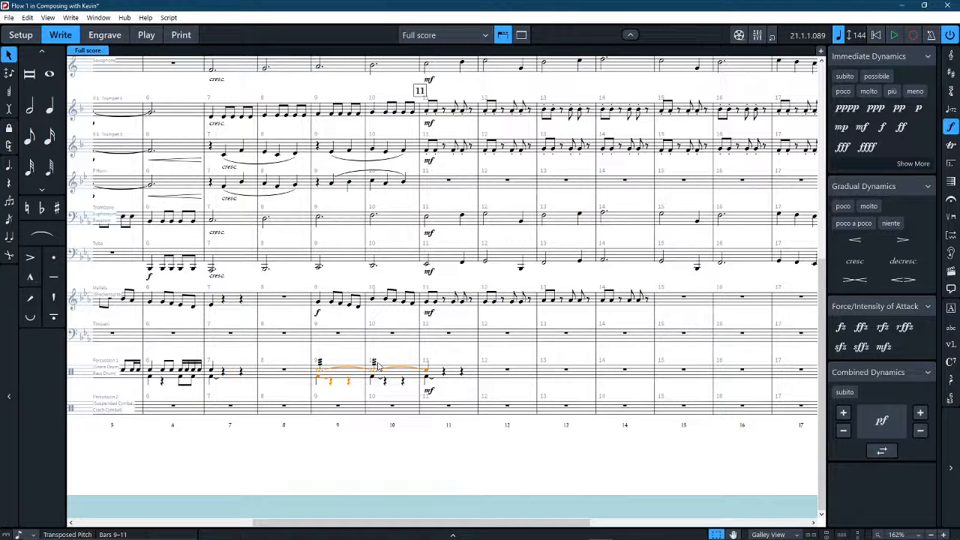
pyautogui.hotkey('shift', 'd')
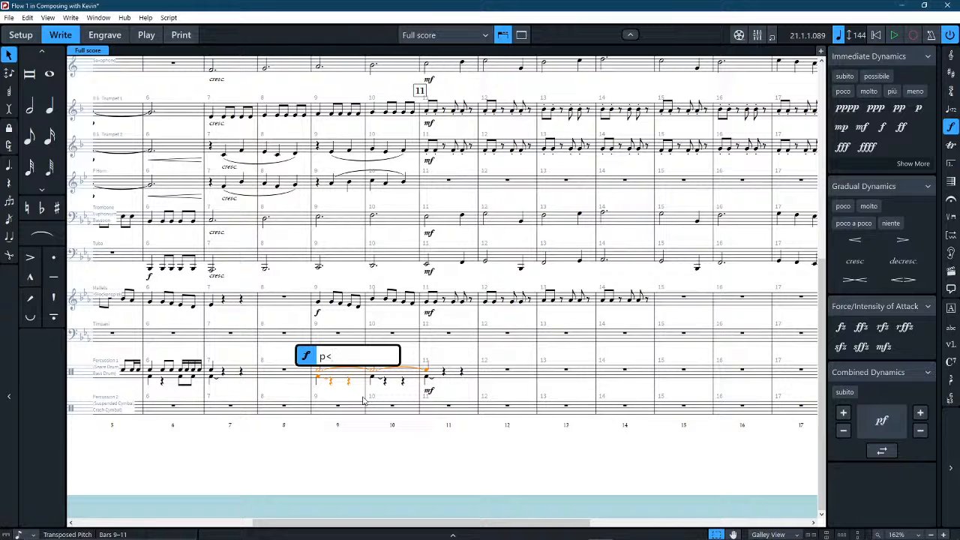
pyautogui.press('Return')
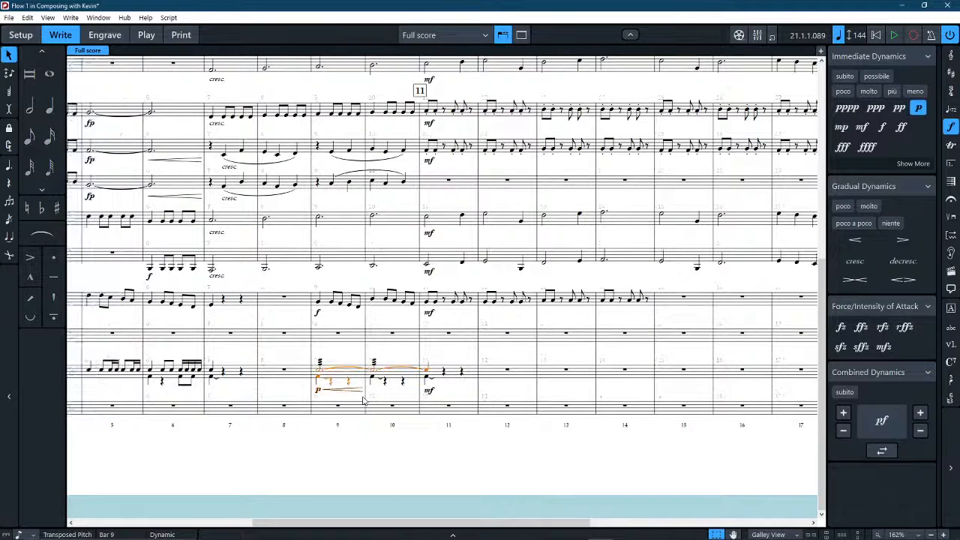
pyautogui.hotkey('ctrl', 'z')
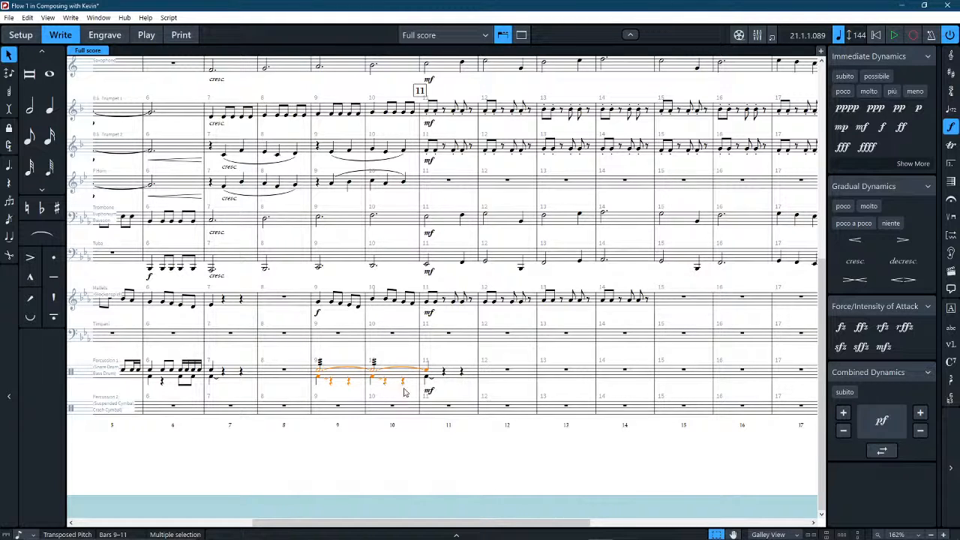
# Add a p dynamic with a crescendo hairpin to Percussion 1 across bars 9 and 10.
pyautogui.hotkey('shift', 'd')
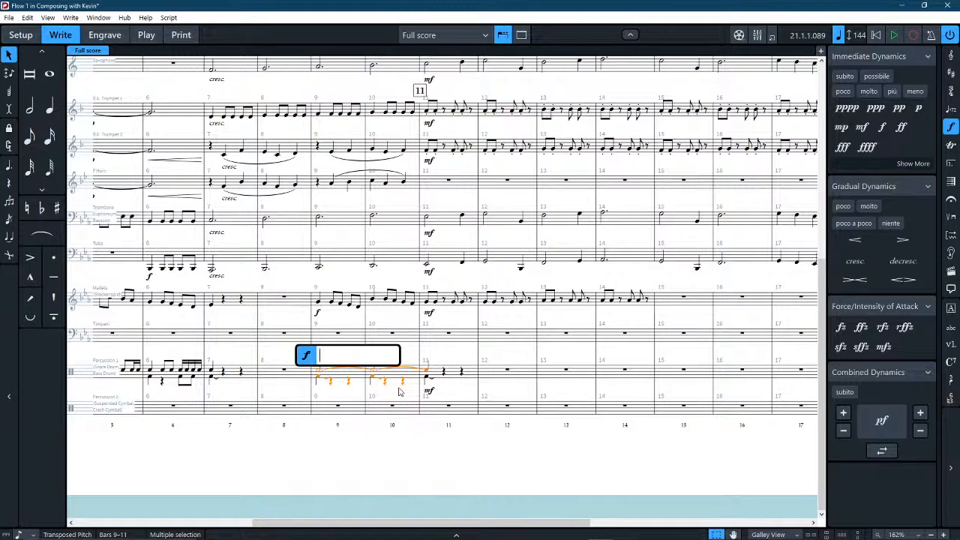
pyautogui.write('p<')
pyautogui.press('Return')
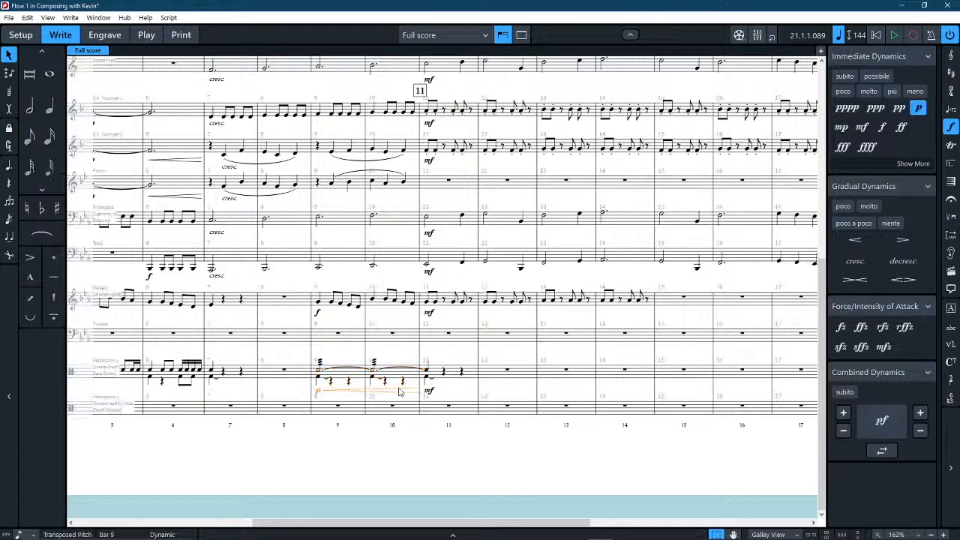
pyautogui.press('Escape')
# Examine the instruments and staff positions in the Percussion 2 player's percussion kit in Setup mode.
pyautogui.press('Home')
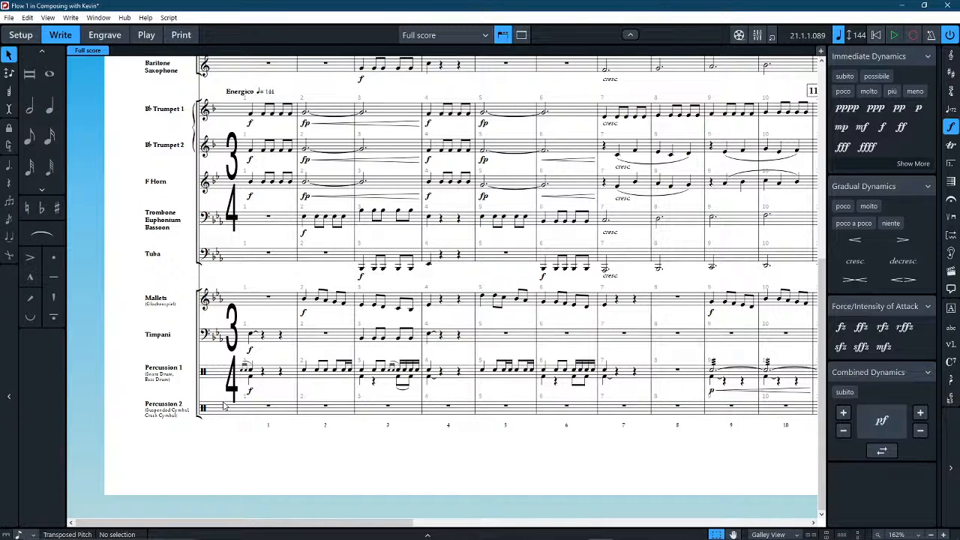
pyautogui.hscroll(10, 223, 405)
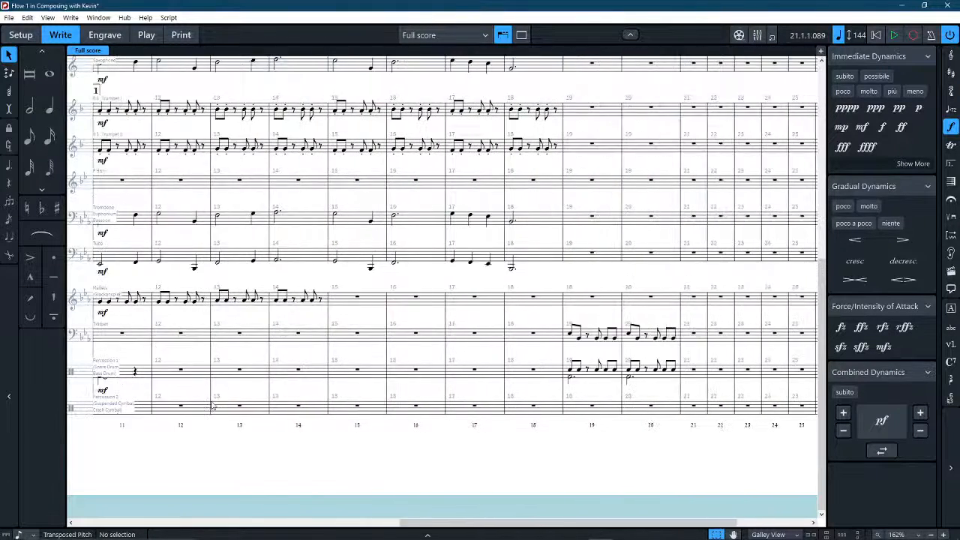
pyautogui.hscroll(3, 212, 406)
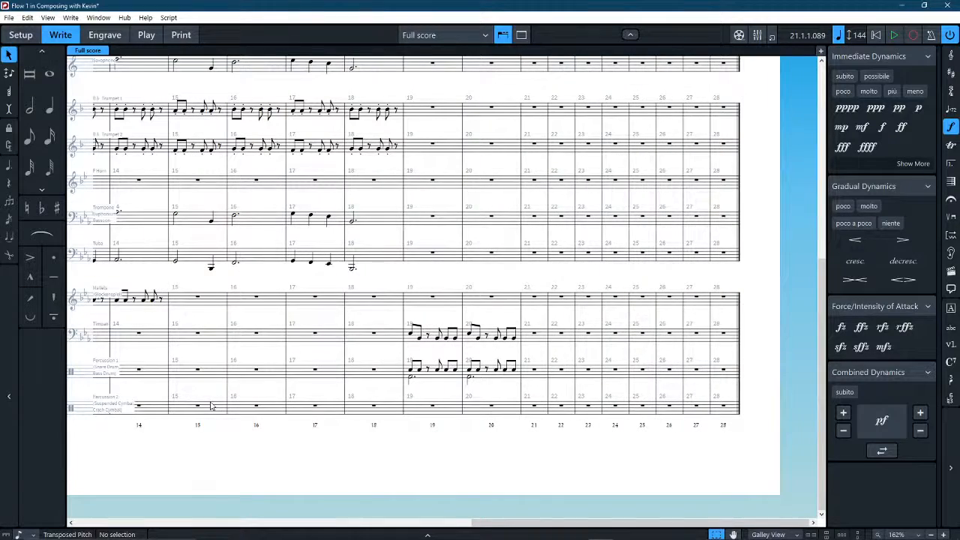
pyautogui.hscroll(-10, 211, 405)
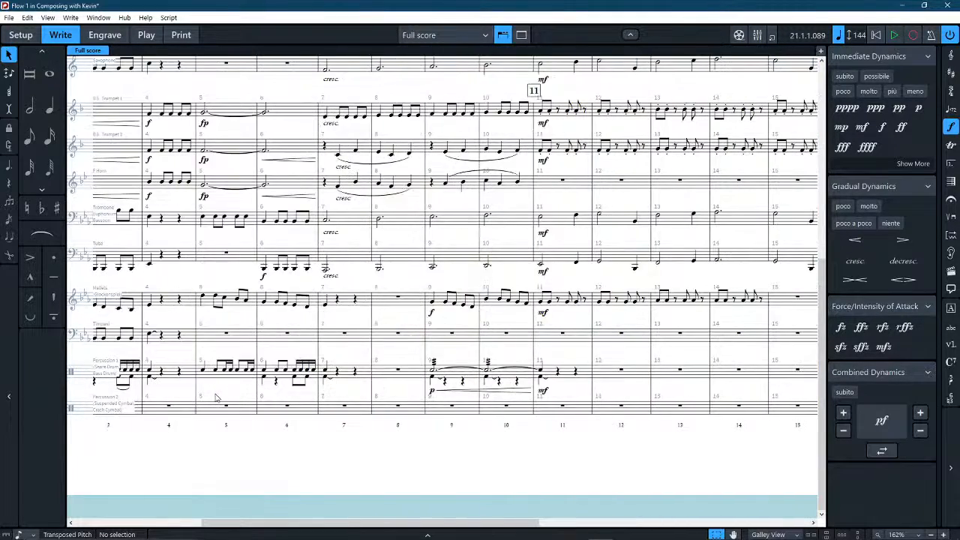
pyautogui.hscroll(-3, 215, 398)
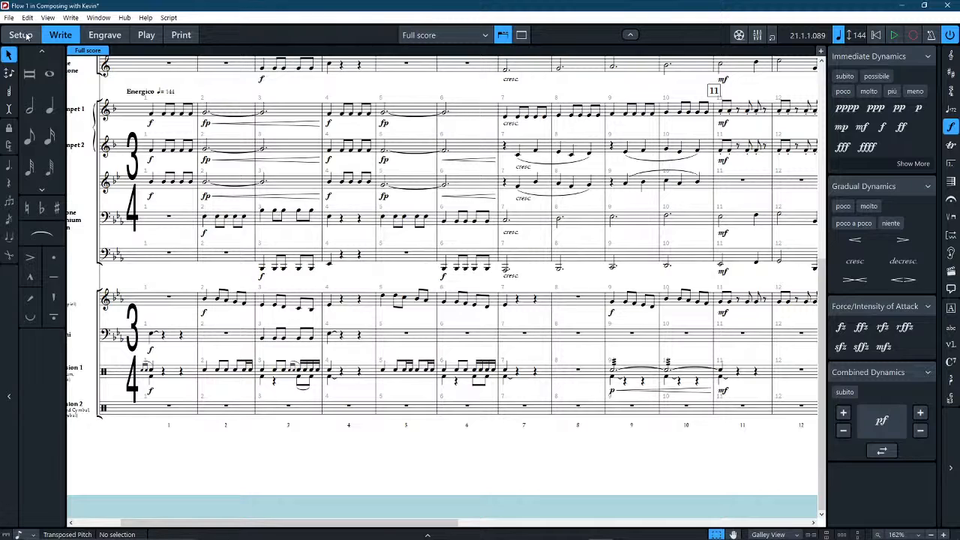
pyautogui.click(20, 35)
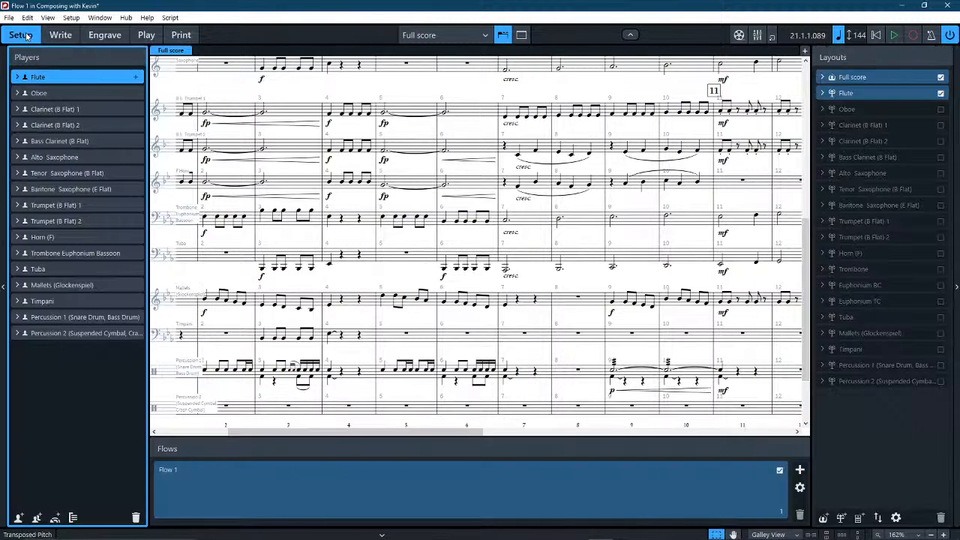
pyautogui.click(17, 334)
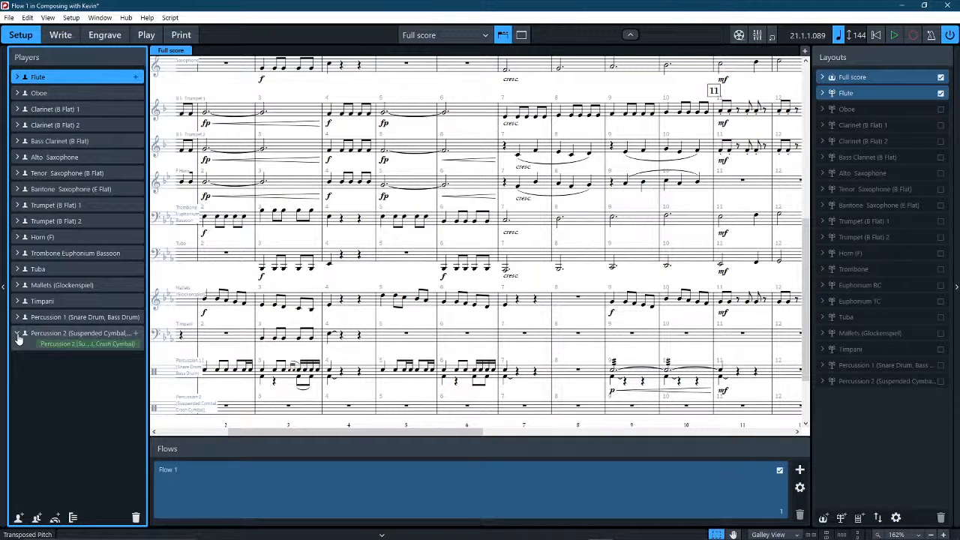
pyautogui.click(138, 345)
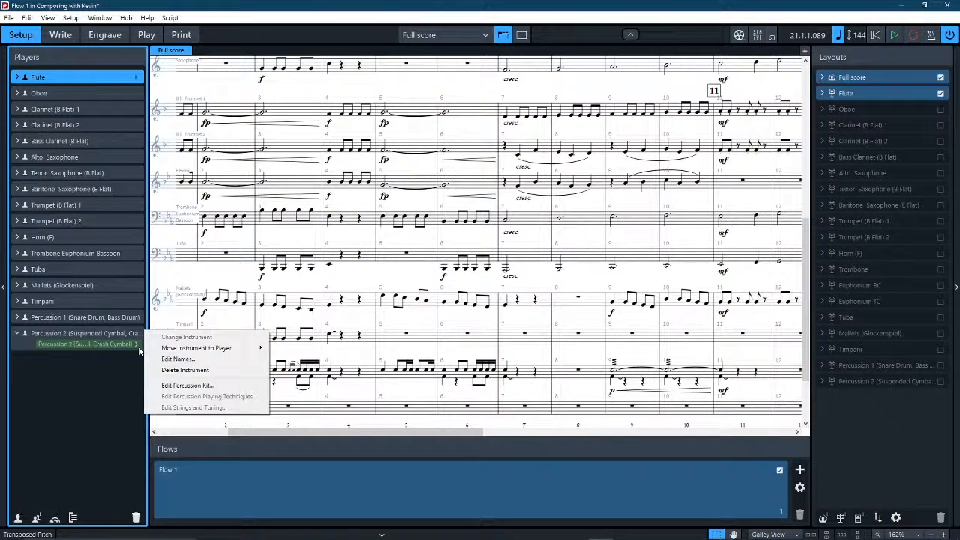
pyautogui.click(186, 385)
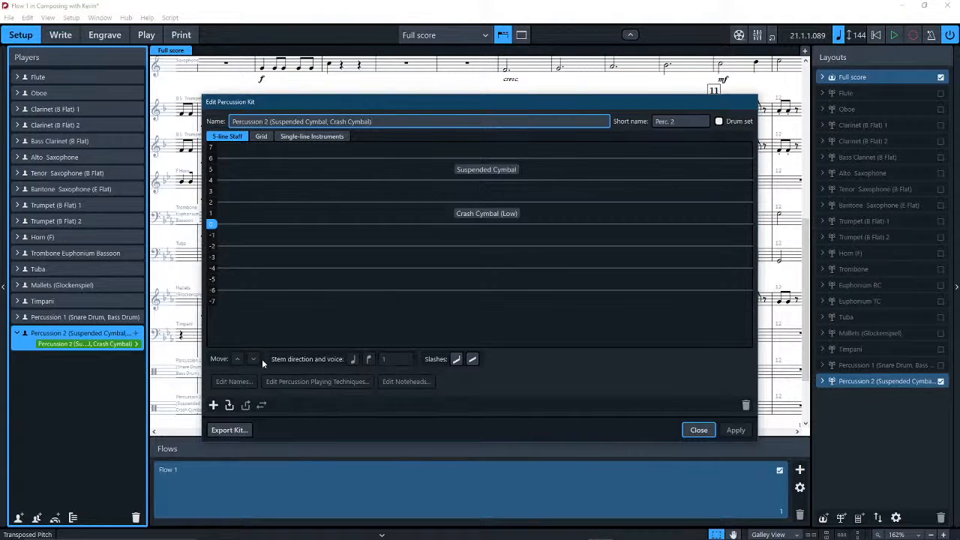
pyautogui.press('Escape')
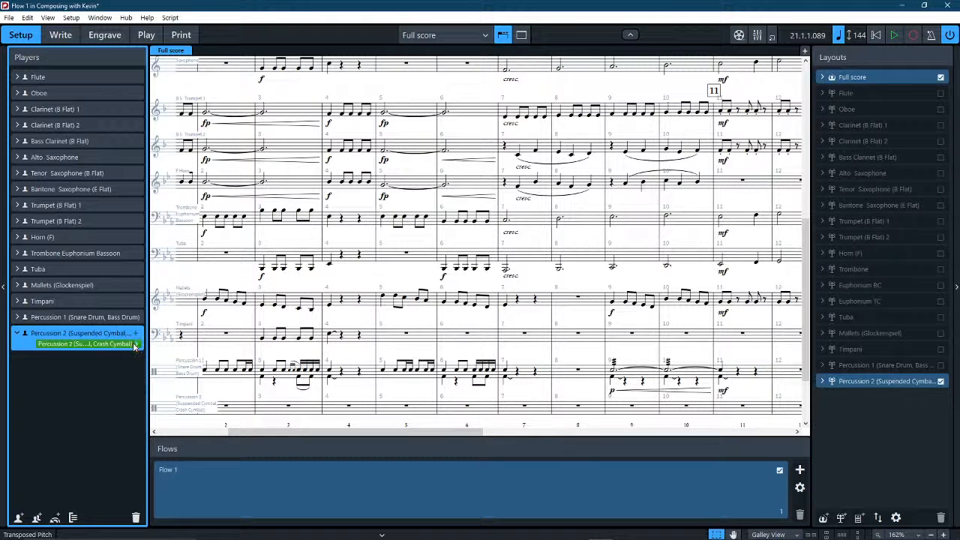
pyautogui.click(137, 345)
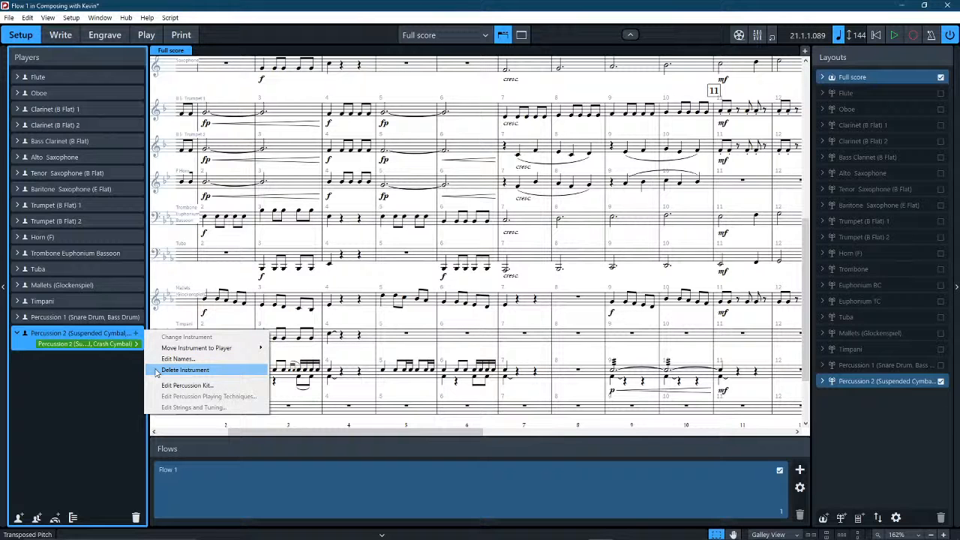
pyautogui.click(185, 370)
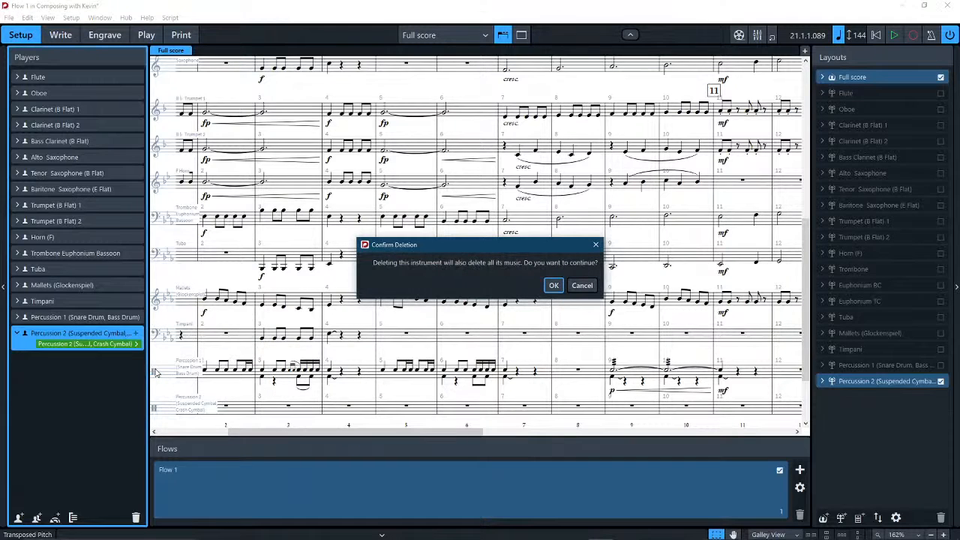
pyautogui.click(551, 286)
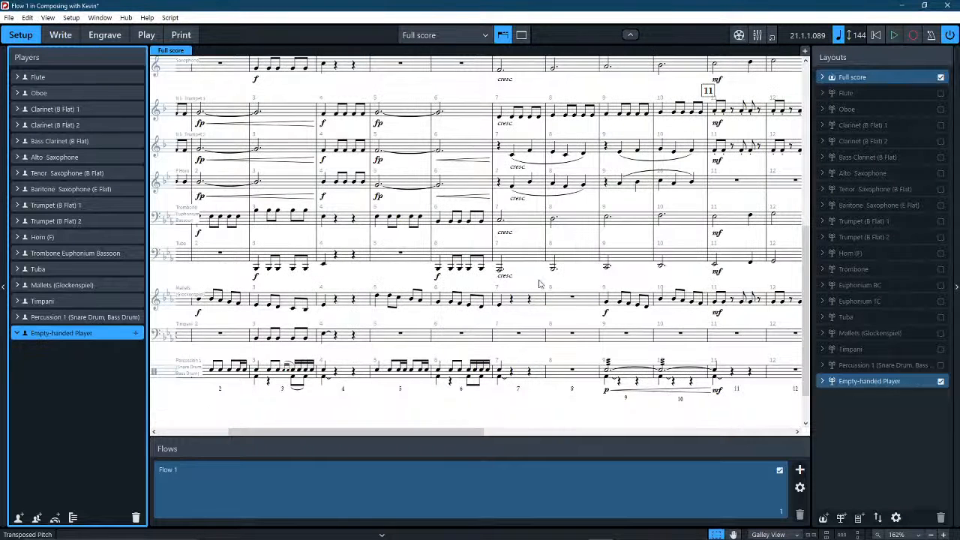
pyautogui.hotkey('ctrl', 'z')
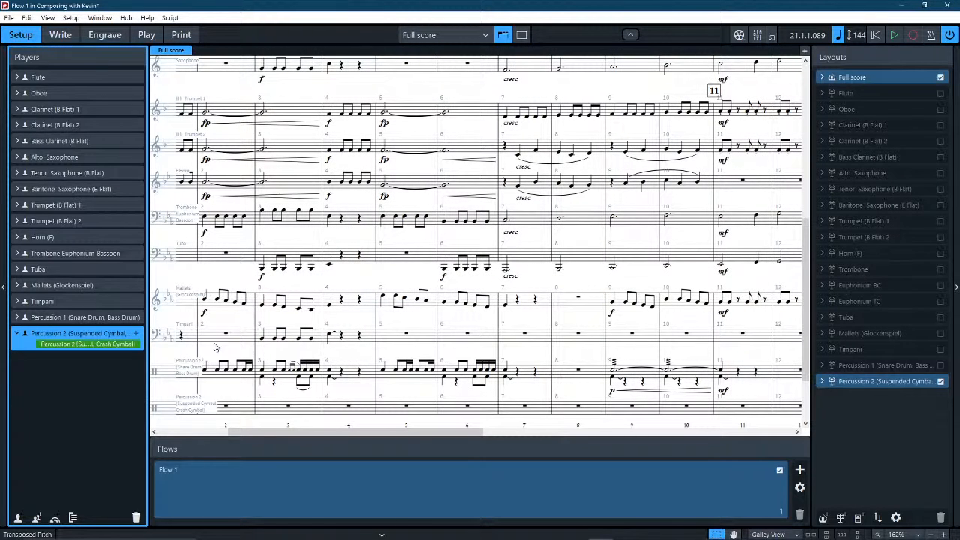
# Add a Cabasa from the unpitched percussion instruments to the Percussion 2 player.
pyautogui.click(137, 344)
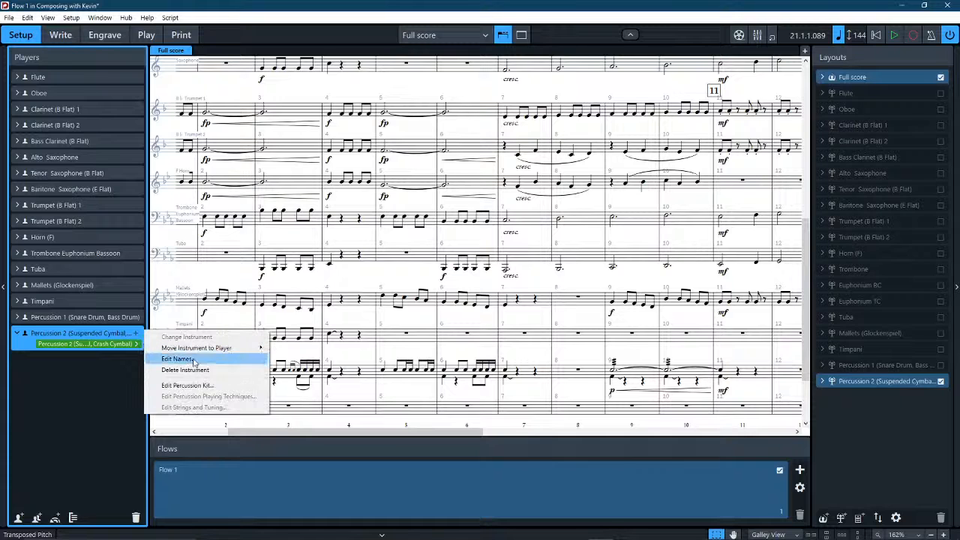
pyautogui.click(135, 333)
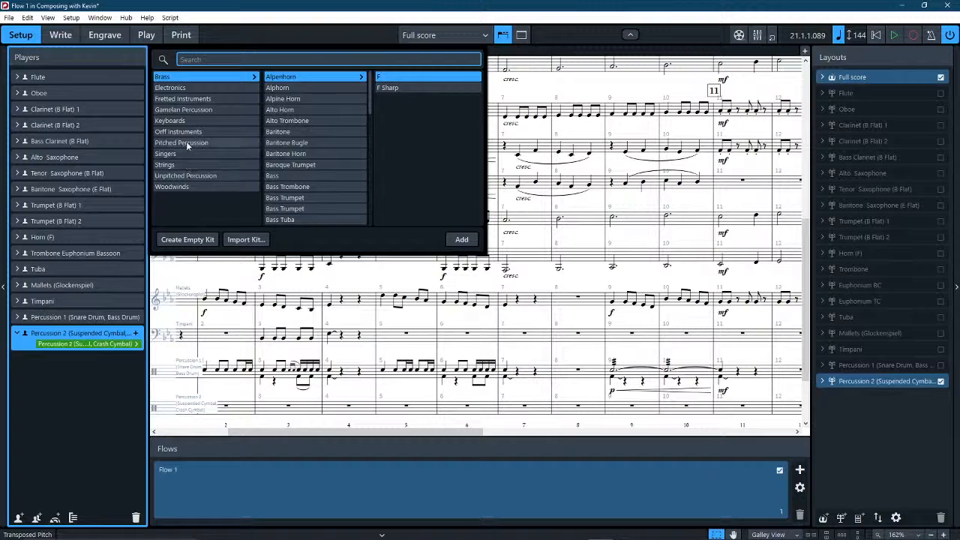
pyautogui.click(193, 62)
pyautogui.write('c')
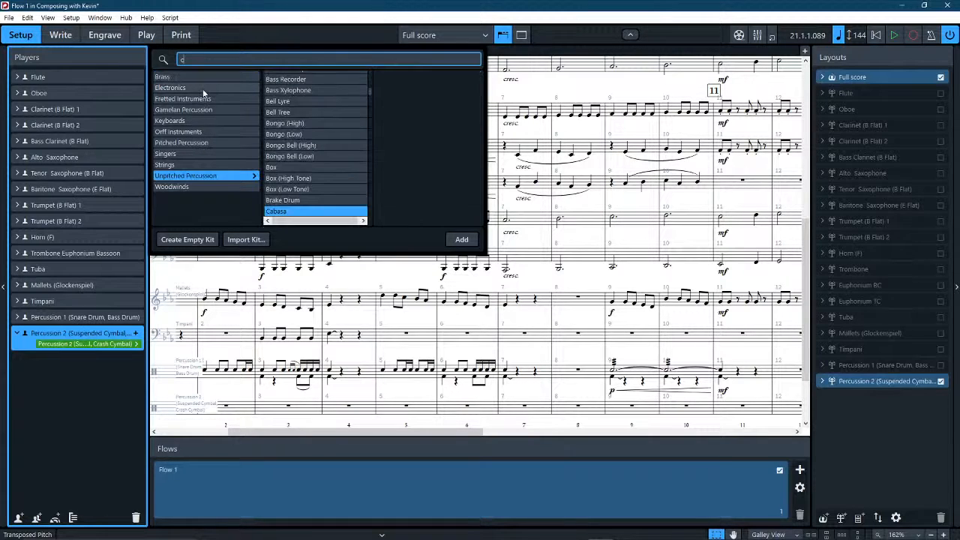
pyautogui.click(281, 213)
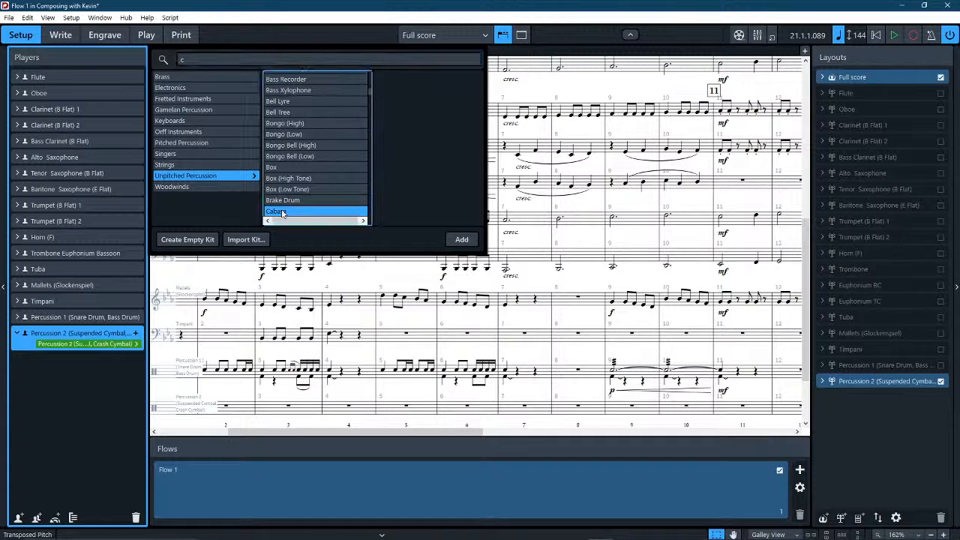
pyautogui.click(461, 239)
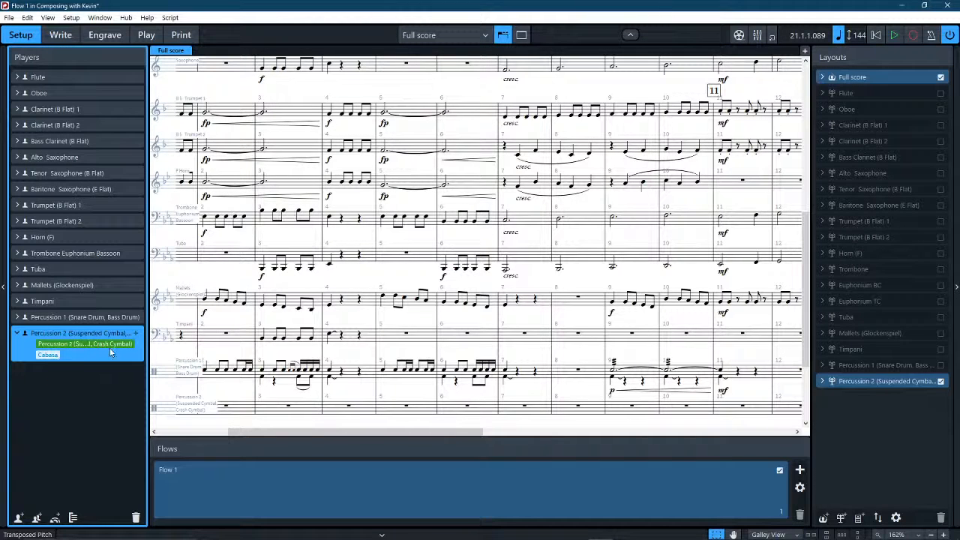
# Search the instruments for "cl" and add Claves to the Percussion 2 player.
pyautogui.click(135, 332)
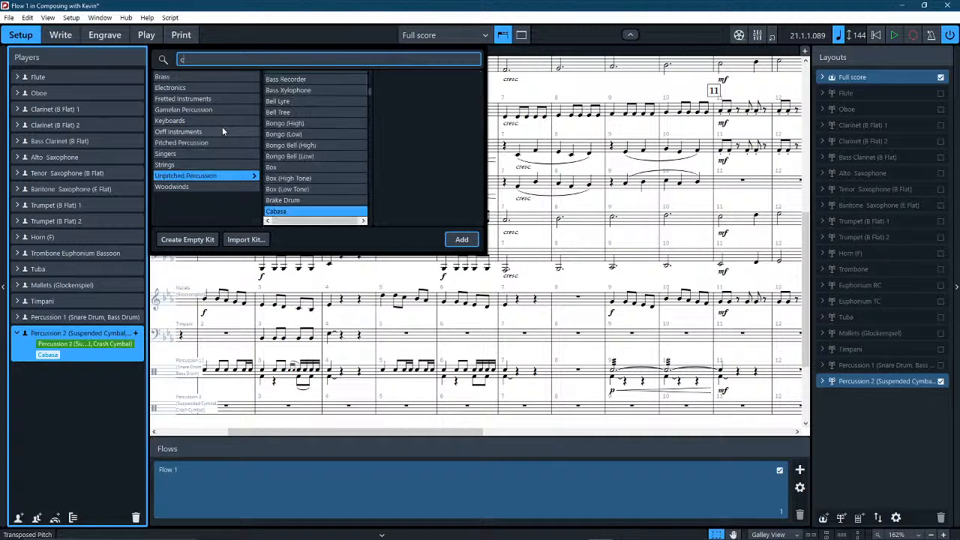
pyautogui.write('c')
pyautogui.scroll(-3, 278, 142)
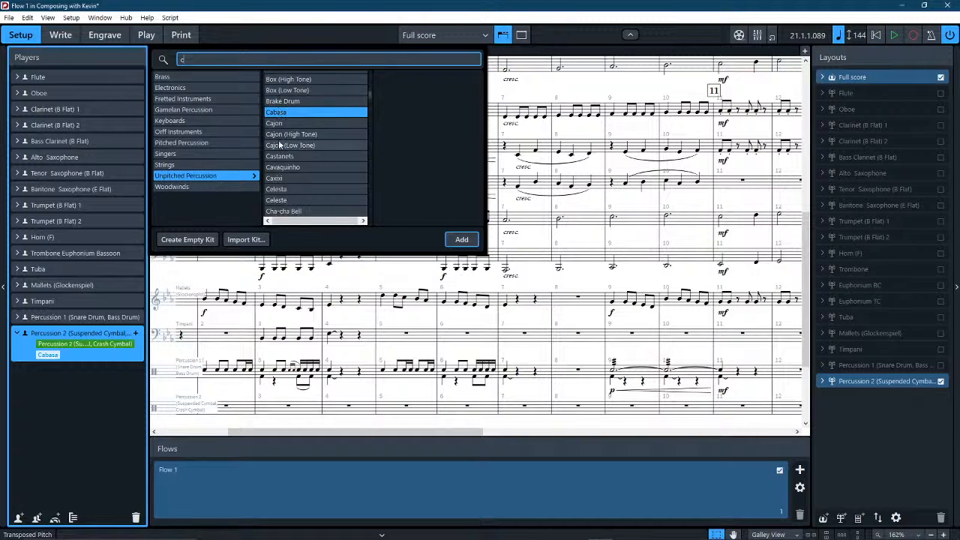
pyautogui.press('BackSpace')
pyautogui.write('c')
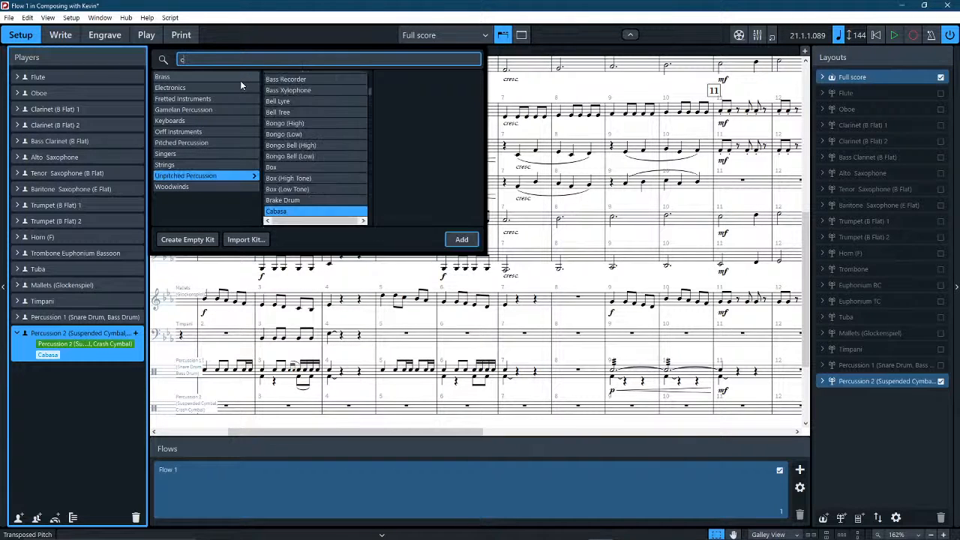
pyautogui.write('h')
pyautogui.press('BackSpace')
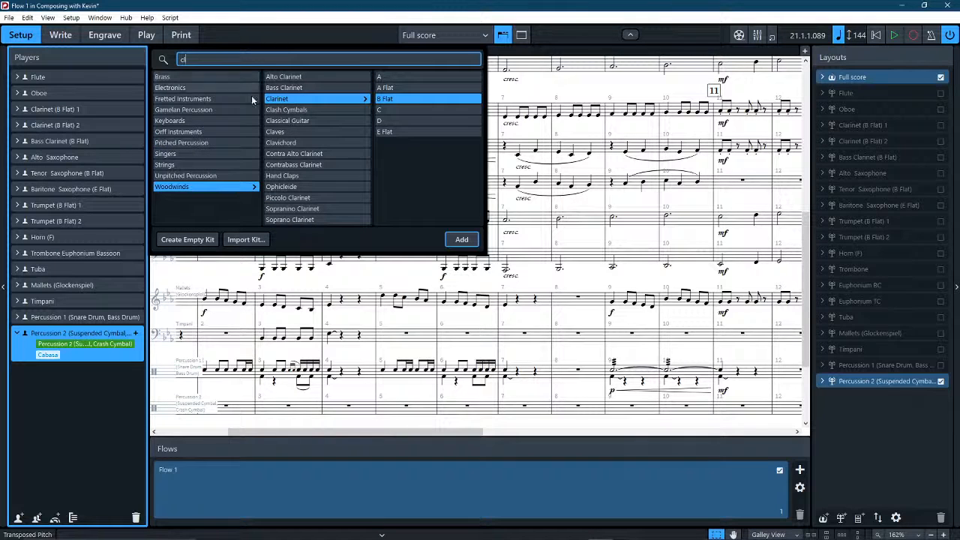
pyautogui.click(276, 132)
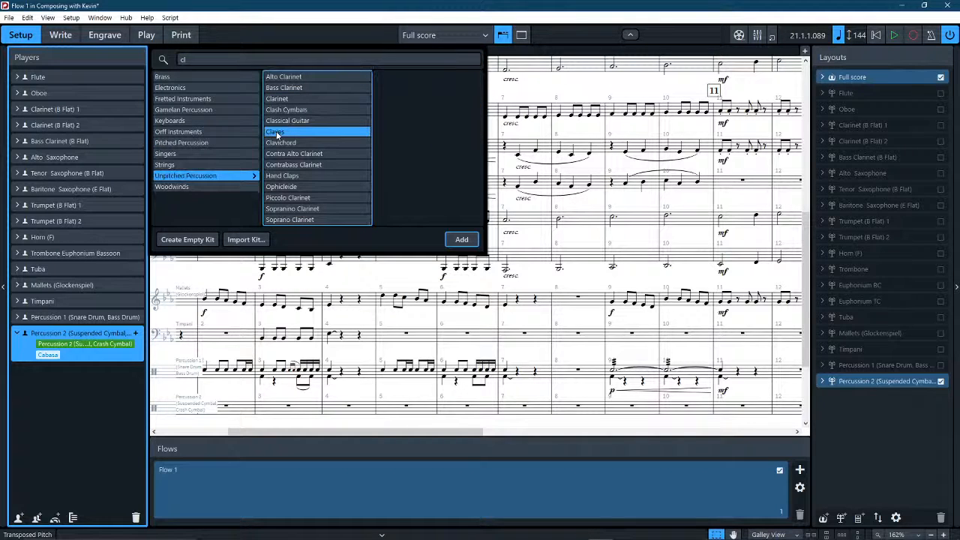
pyautogui.click(461, 240)
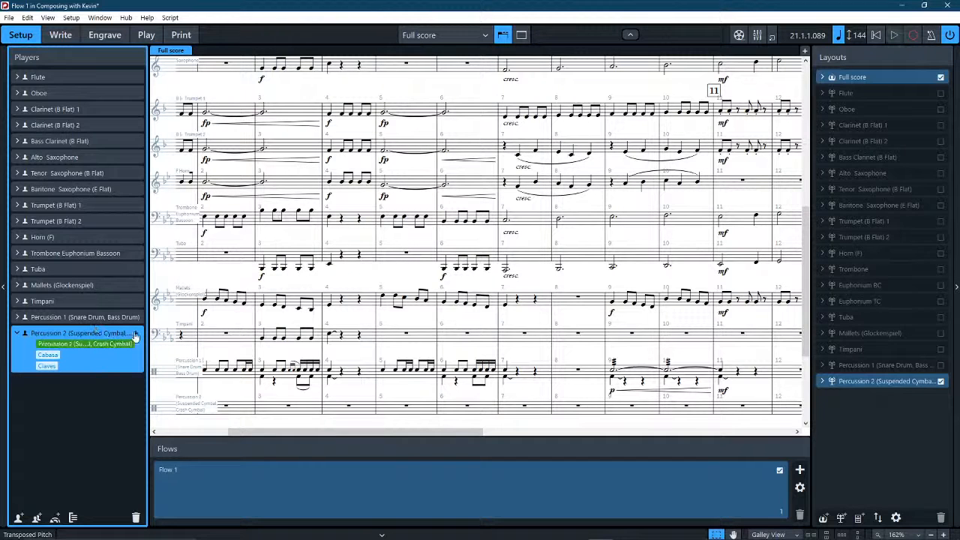
pyautogui.click(60, 367)
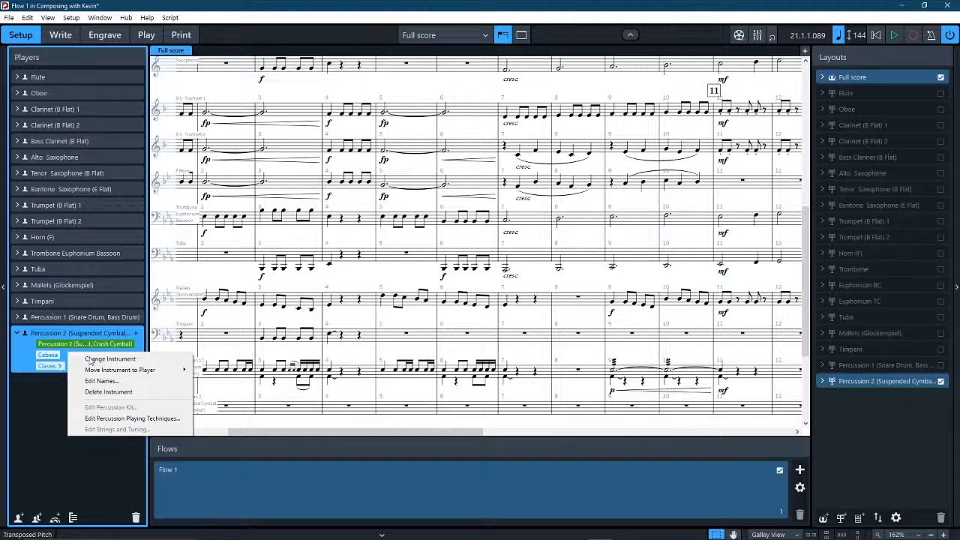
pyautogui.click(134, 344)
pyautogui.rightClick(109, 355)
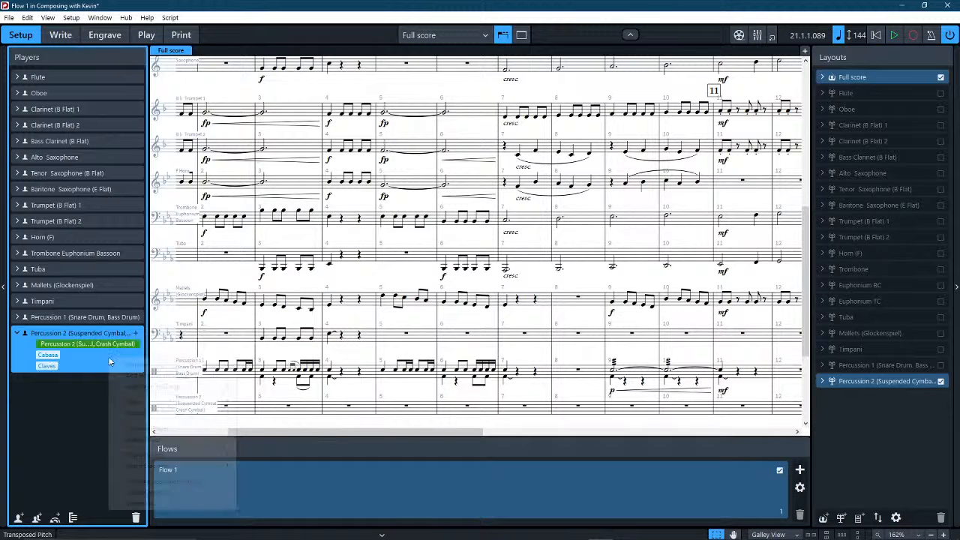
pyautogui.rightClick(108, 357)
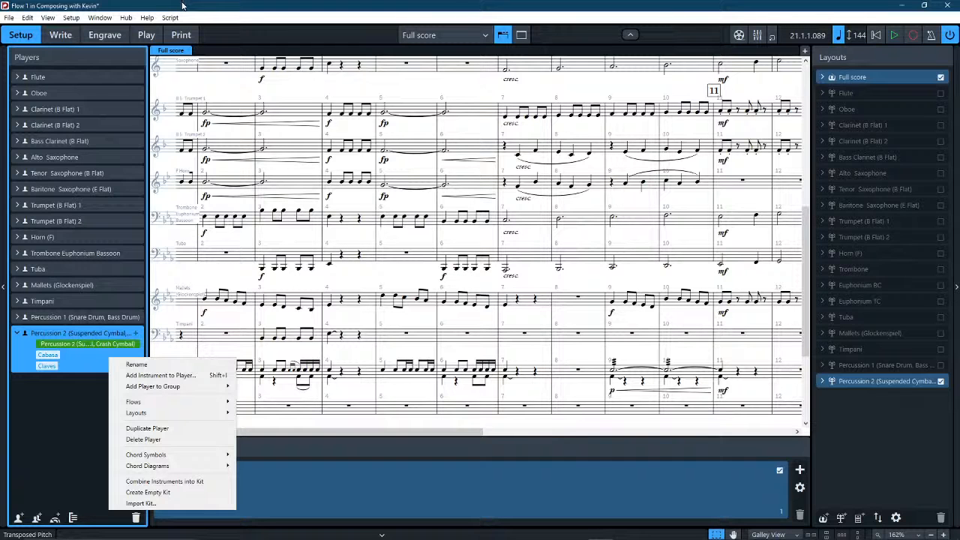
# In Play mode, change both NotePerformer VST instruments to HALion Sonic SE.
pyautogui.click(61, 35)
pyautogui.click(146, 35)
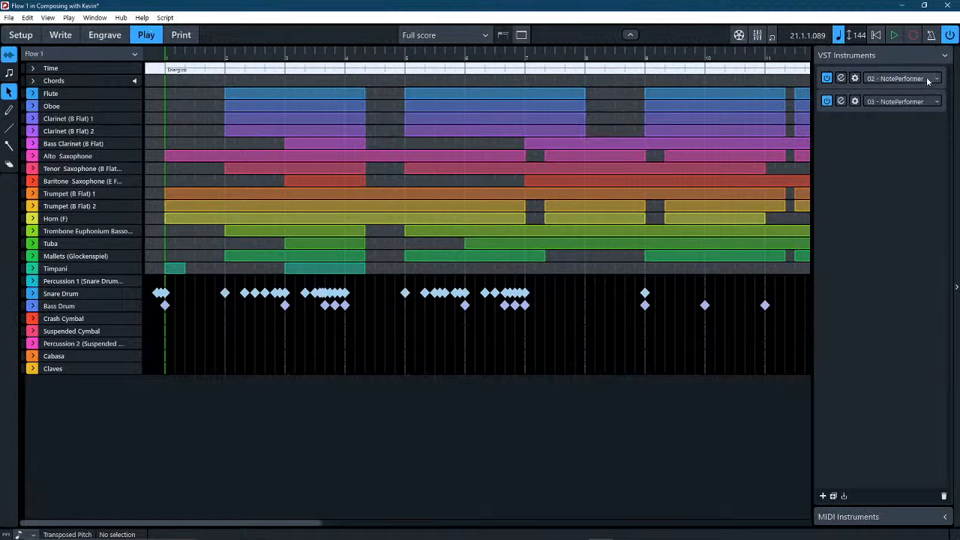
pyautogui.click(927, 77)
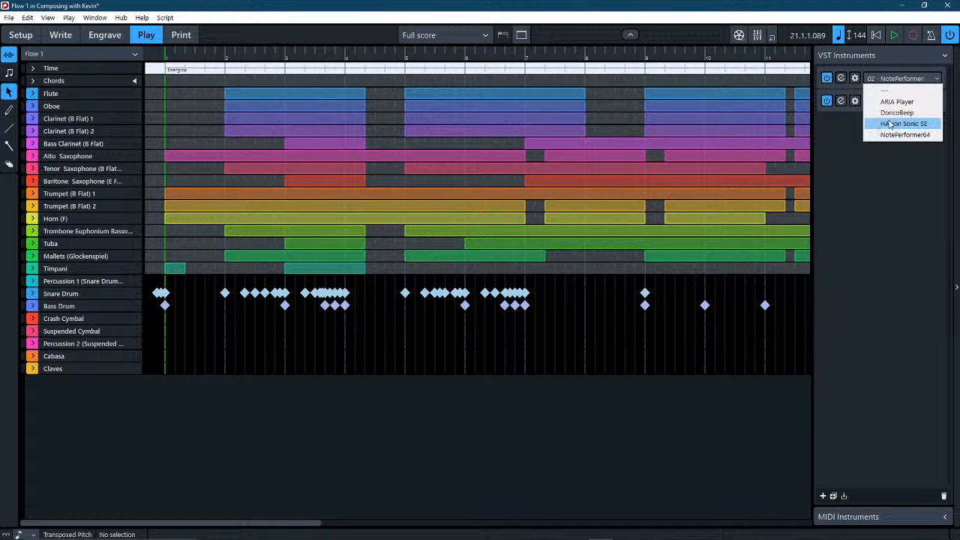
pyautogui.press('Escape')
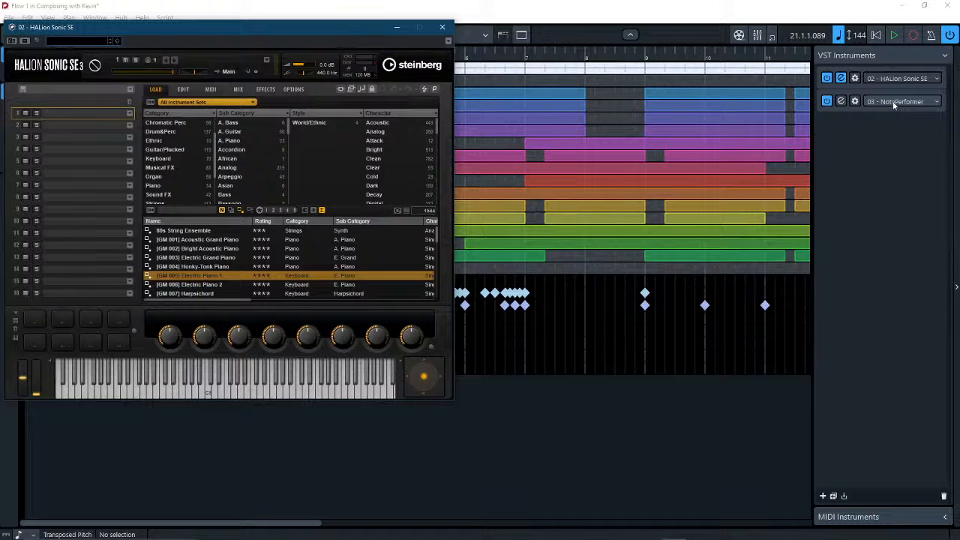
pyautogui.click(892, 103)
pyautogui.click(897, 148)
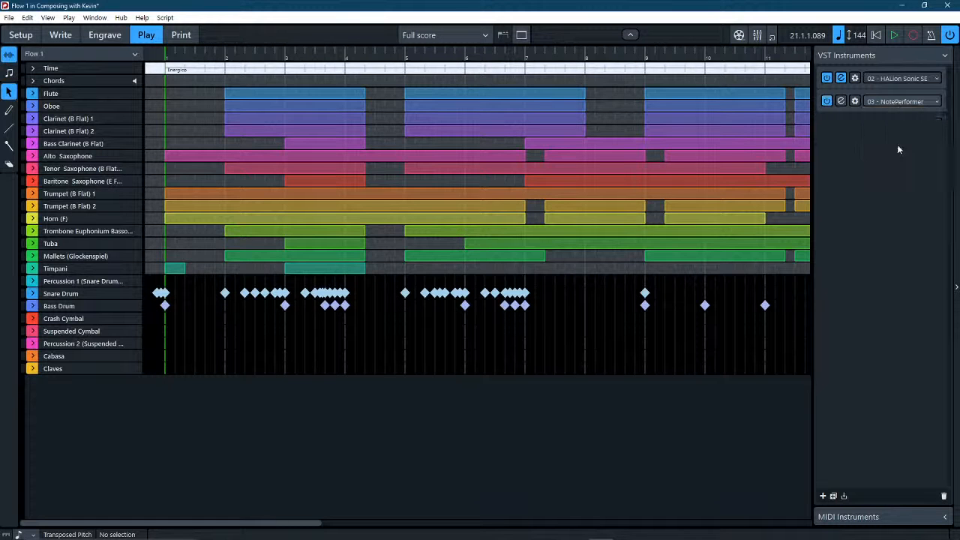
# Return to Write mode and examine the Cabasa and Claves staves below Percussion 2 in the full score.
pyautogui.click(66, 37)
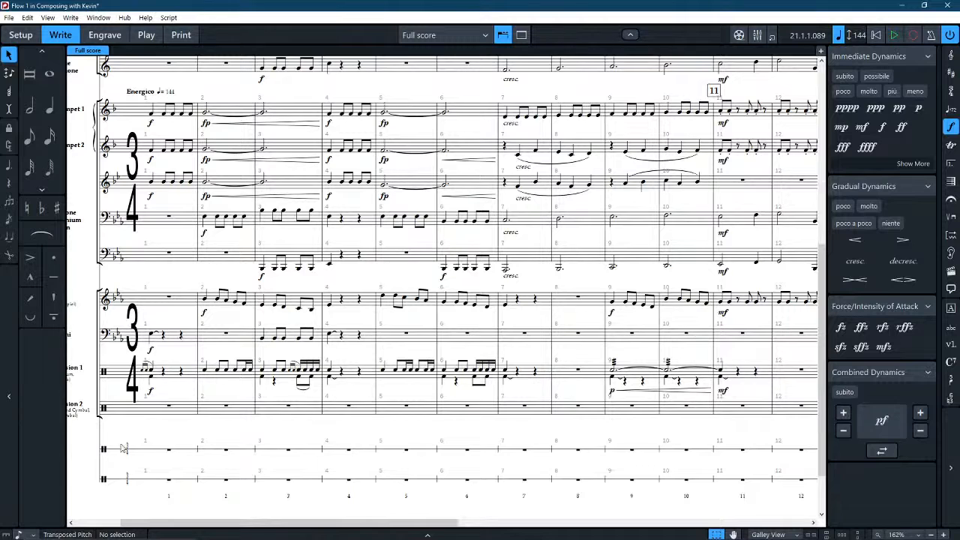
pyautogui.moveTo(143, 416); pyautogui.dragTo(260, 350)
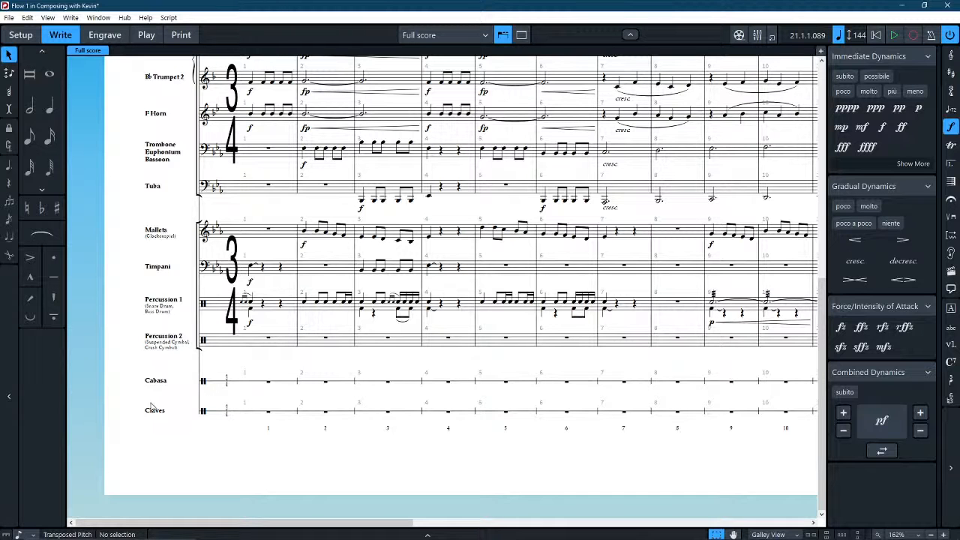
pyautogui.scroll(3, 147, 409)
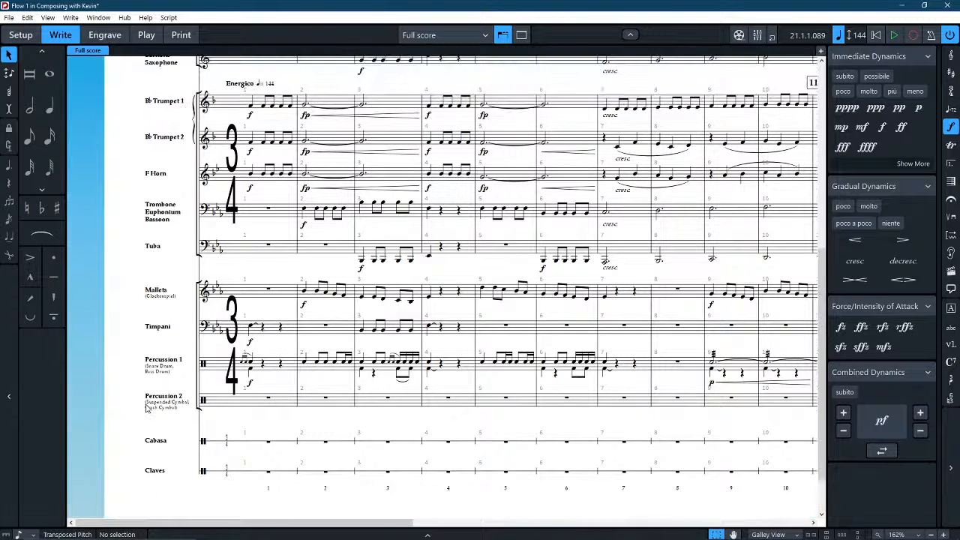
pyautogui.scroll(-3, 146, 408)
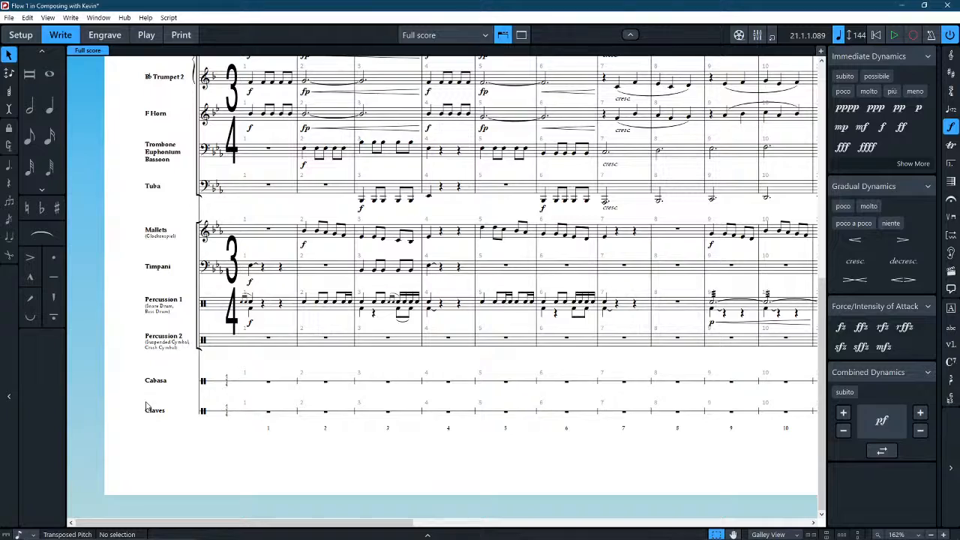
pyautogui.scroll(10, 147, 407)
pyautogui.scroll(-4, 243, 302)
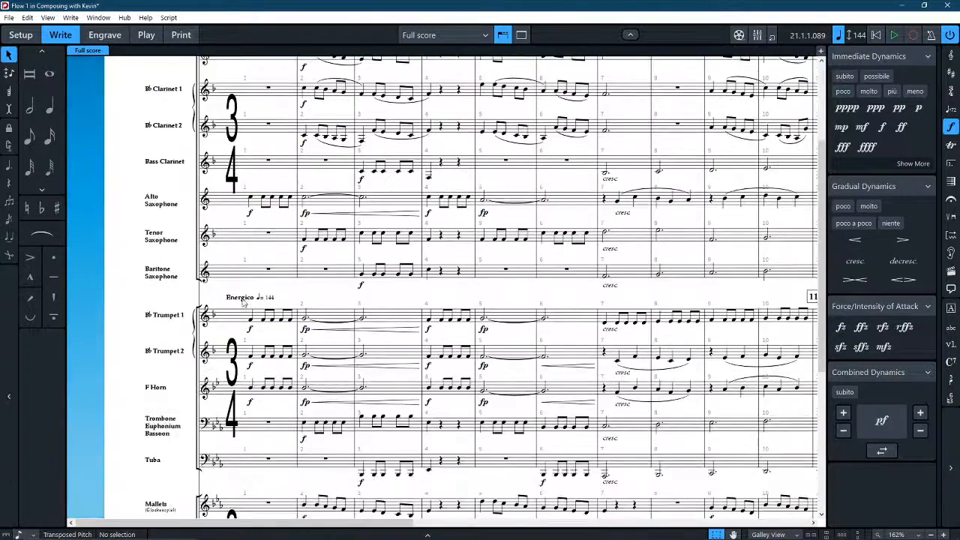
pyautogui.scroll(-7, 243, 302)
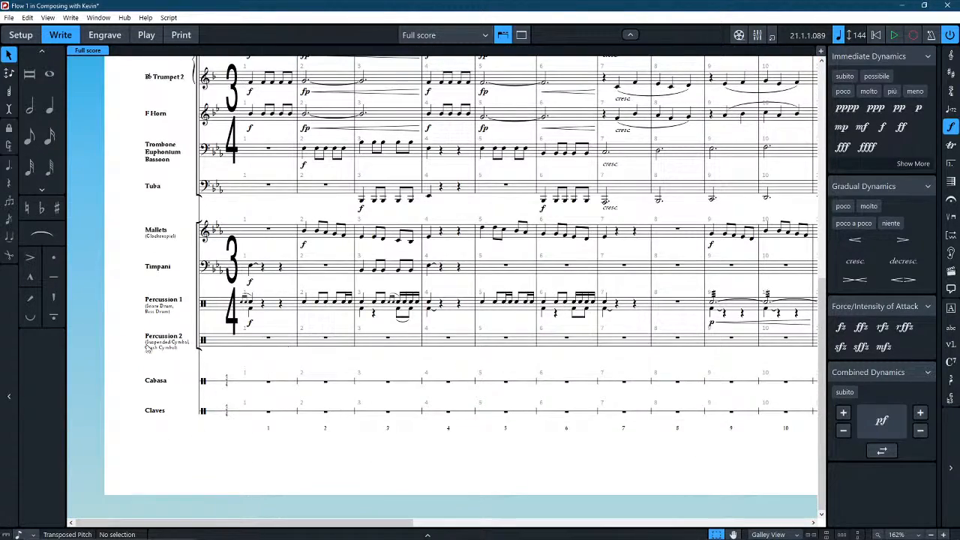
# Check the percussion staves of the full score in Page View, then return to Galley View.
pyautogui.moveTo(772, 537)
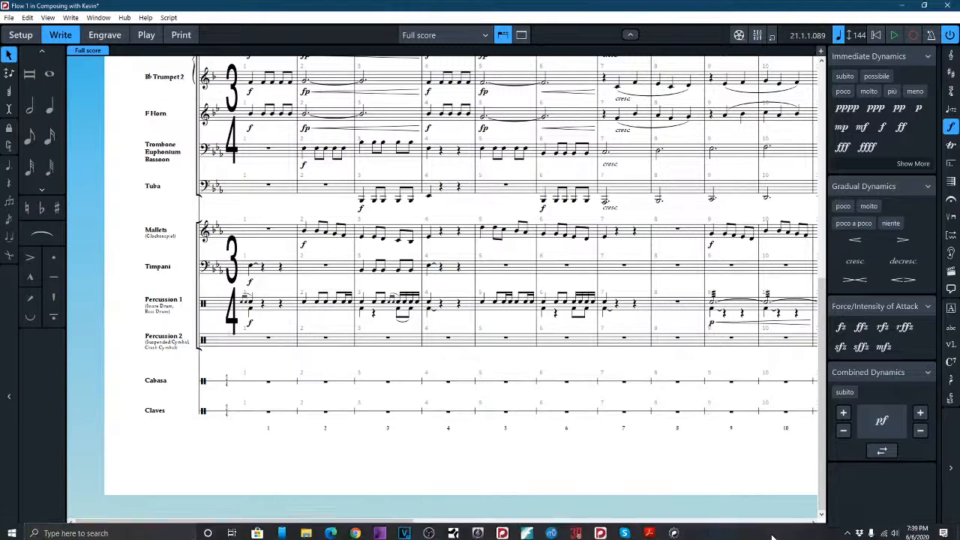
pyautogui.click(772, 534)
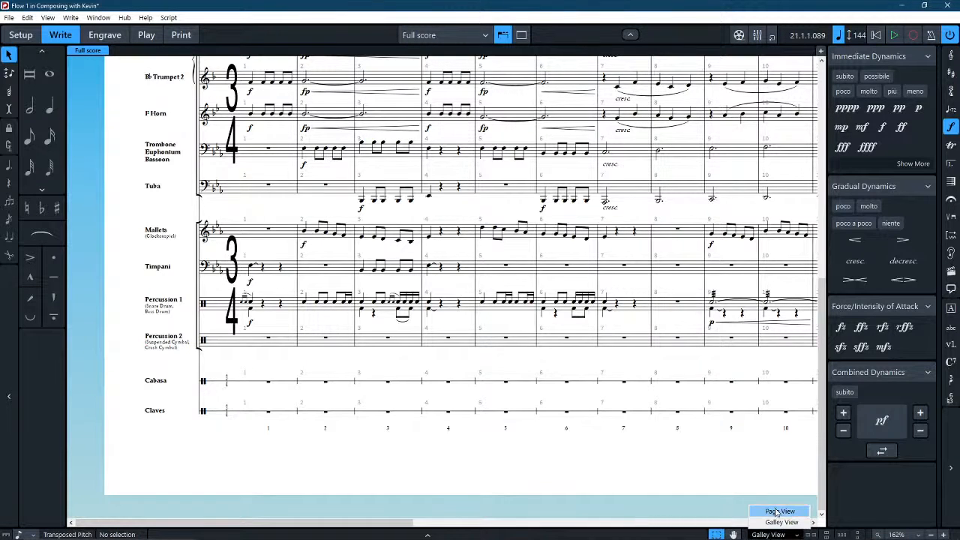
pyautogui.click(775, 511)
pyautogui.hscroll(-3, 368, 450)
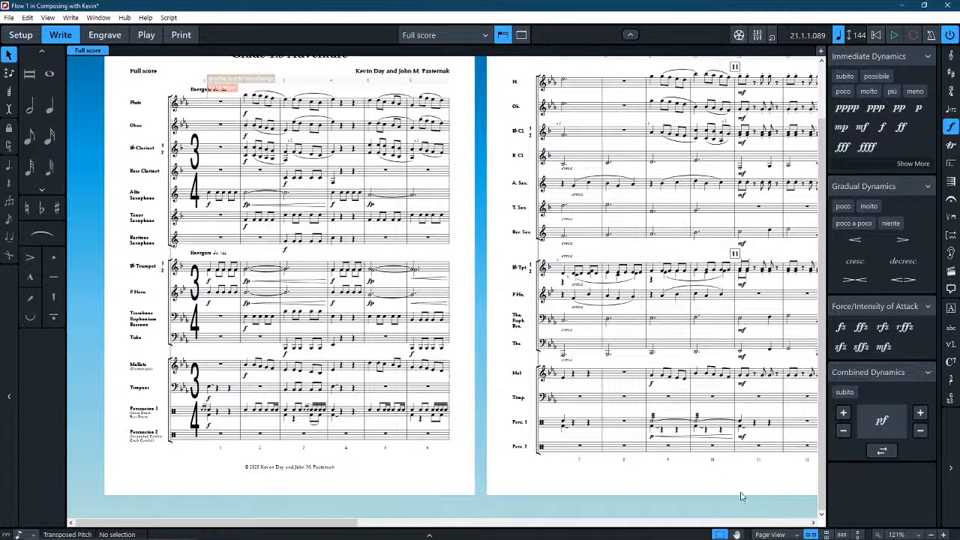
pyautogui.click(776, 534)
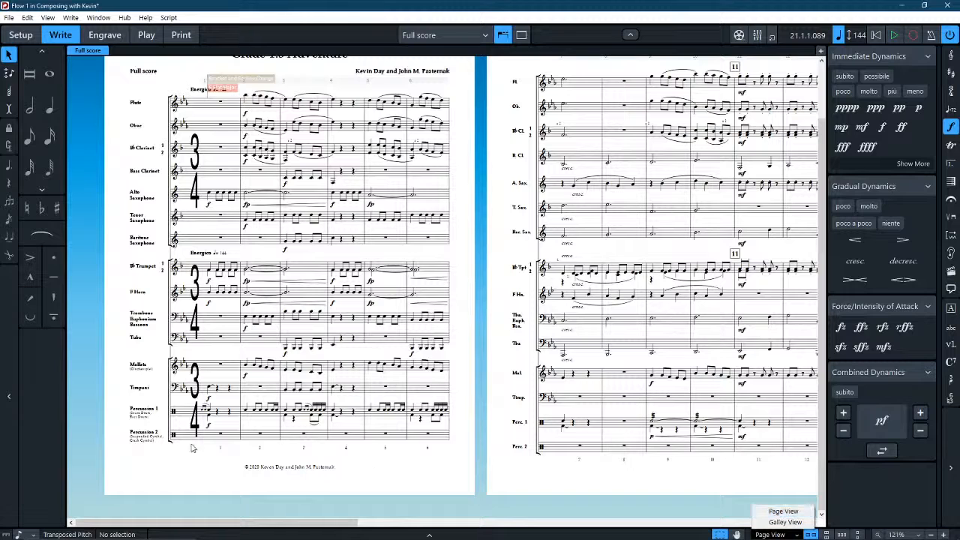
pyautogui.click(785, 521)
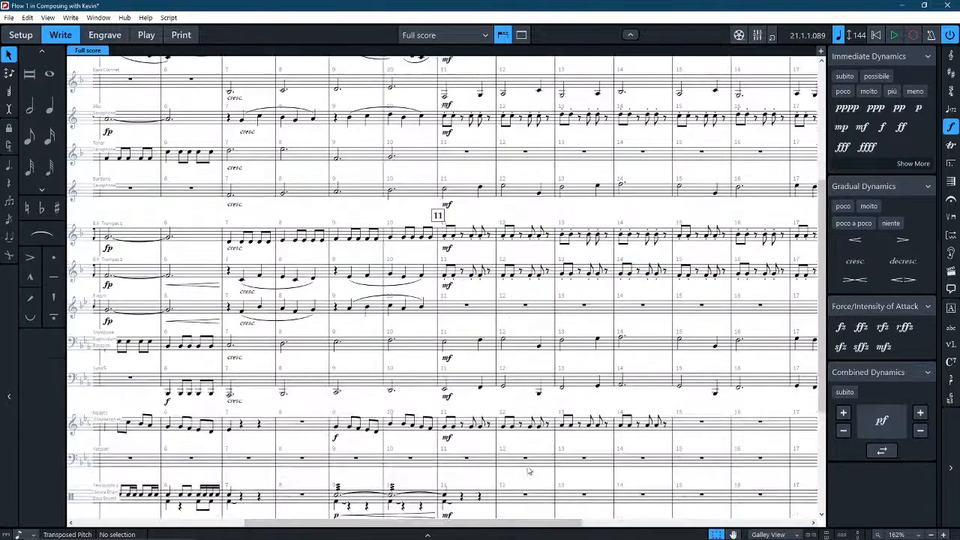
# Enter four dotted quarter notes on the Claves staff across bars 17 and 18.
pyautogui.scroll(-5, 540, 480)
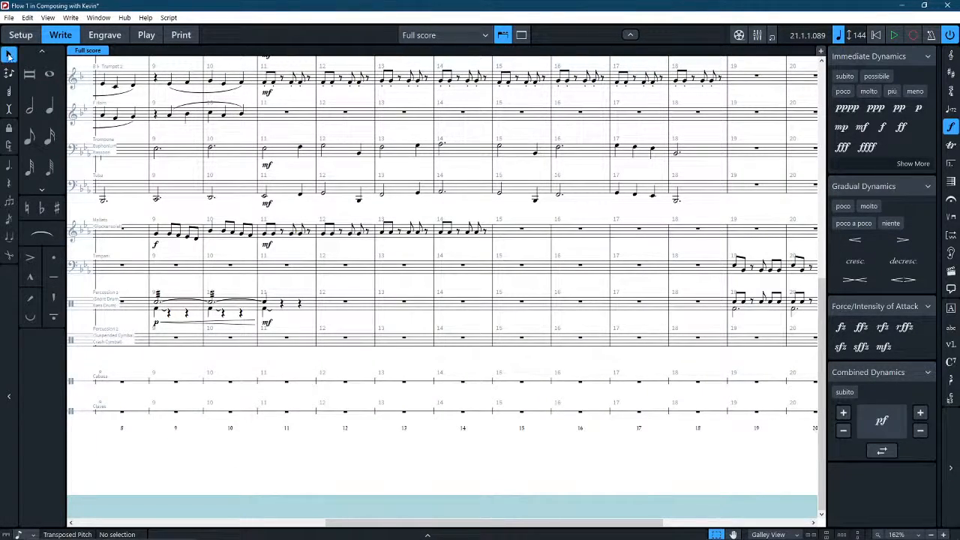
pyautogui.click(45, 114)
pyautogui.click(45, 113)
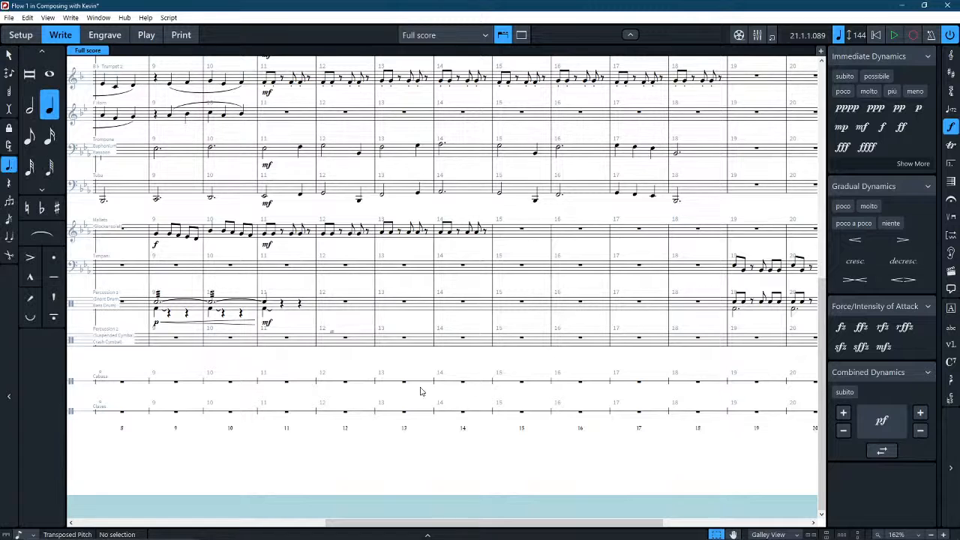
pyautogui.click(643, 409)
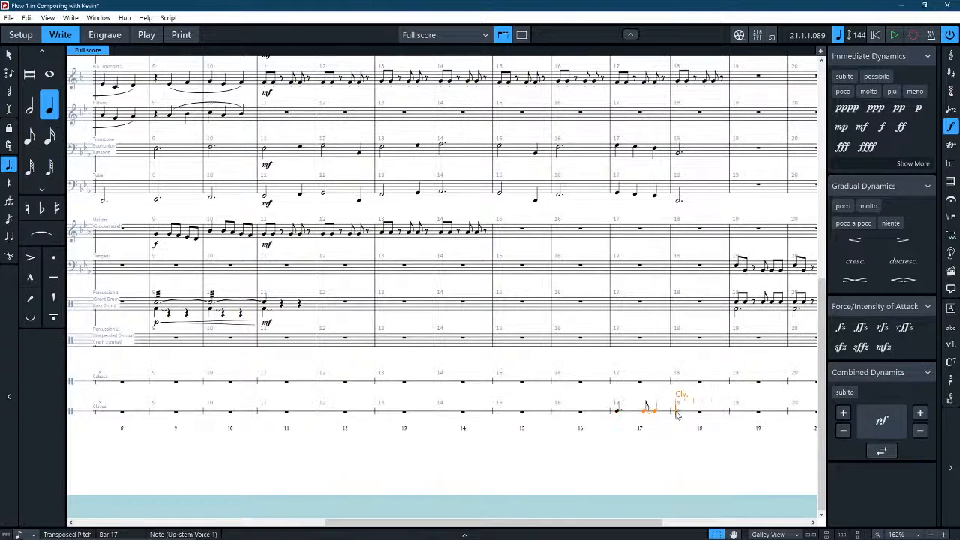
pyautogui.click(677, 414)
pyautogui.click(707, 416)
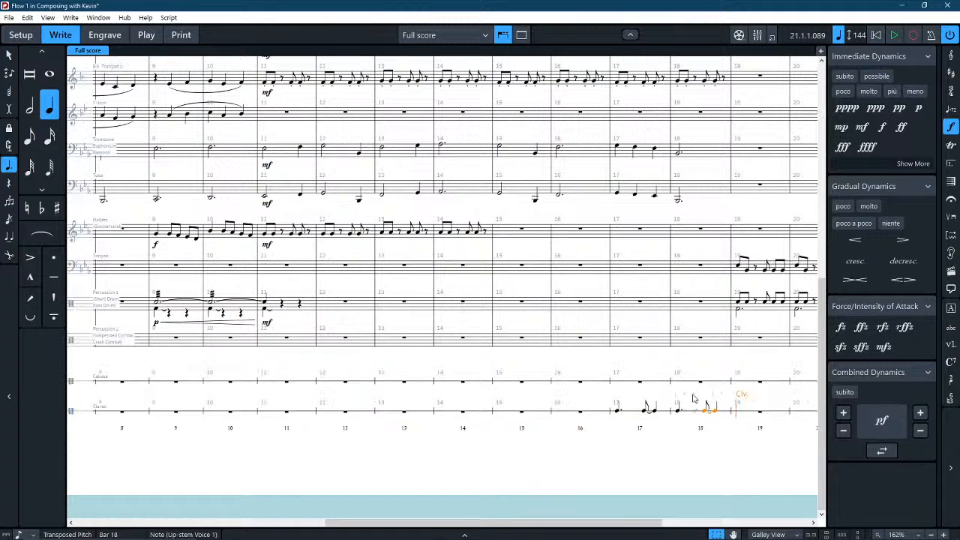
# Switch to Page View and inspect how the Claves staff is laid out across the score pages.
pyautogui.click(771, 534)
pyautogui.click(758, 507)
pyautogui.hscroll(-14, 393, 439)
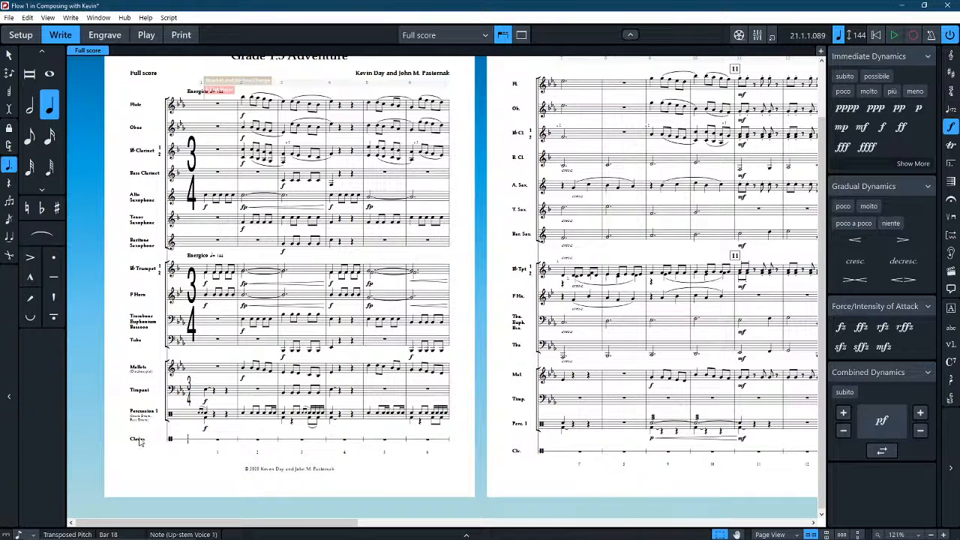
pyautogui.hscroll(8, 375, 457)
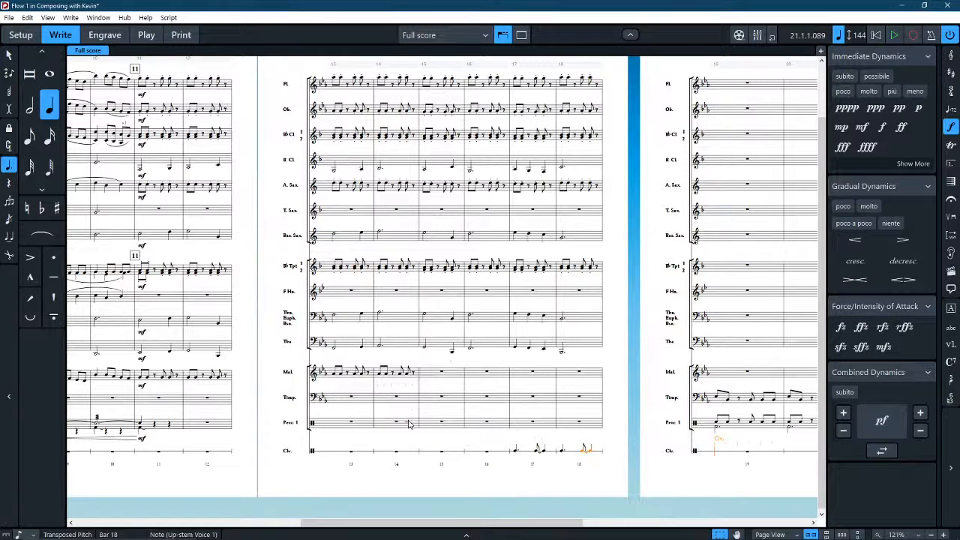
# Undo the Claves notes in bars 17 and 18 and return to Galley View.
pyautogui.press('Left')
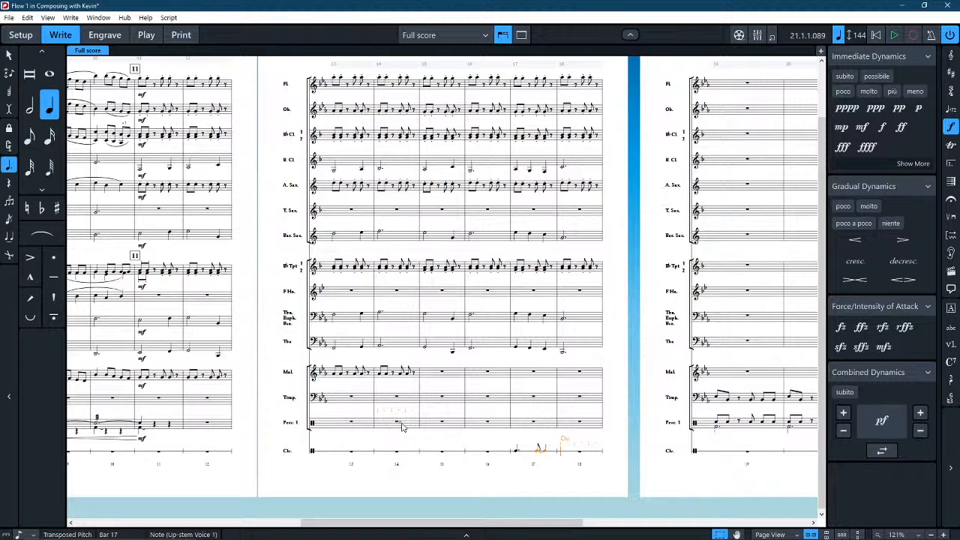
pyautogui.press('Left')
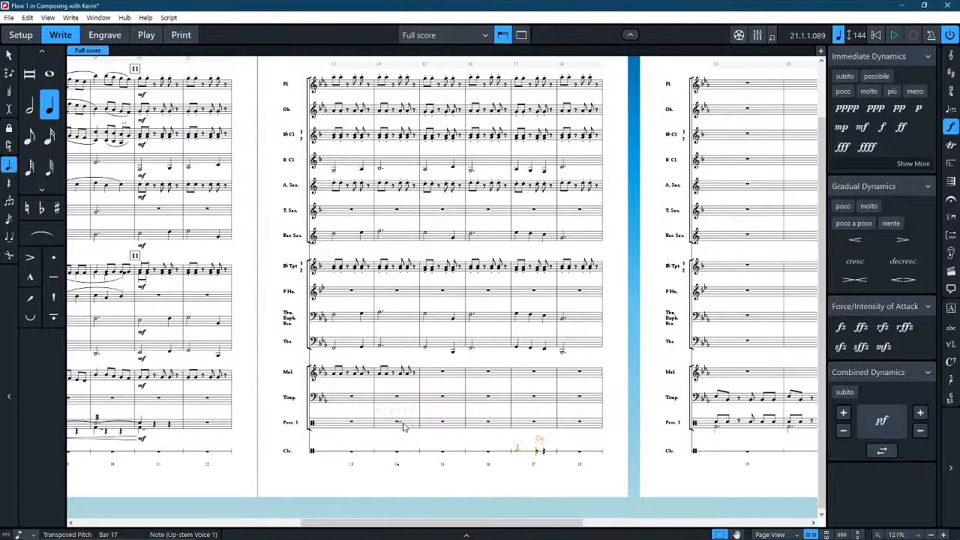
pyautogui.press('Escape')
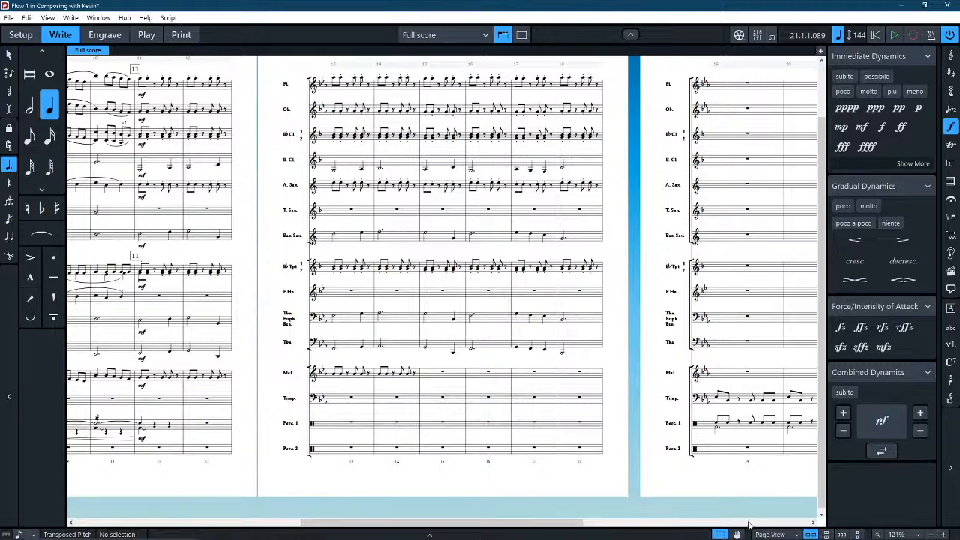
pyautogui.click(770, 534)
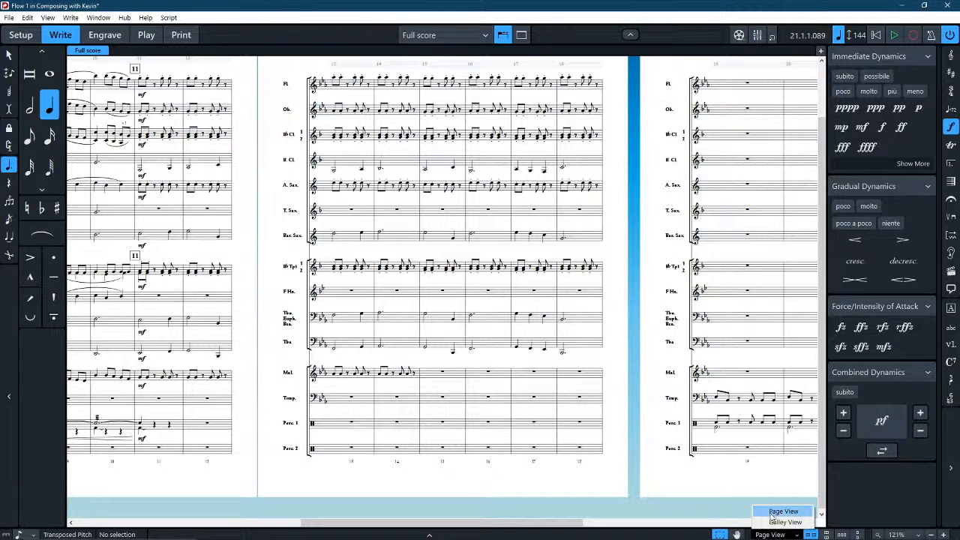
pyautogui.click(772, 522)
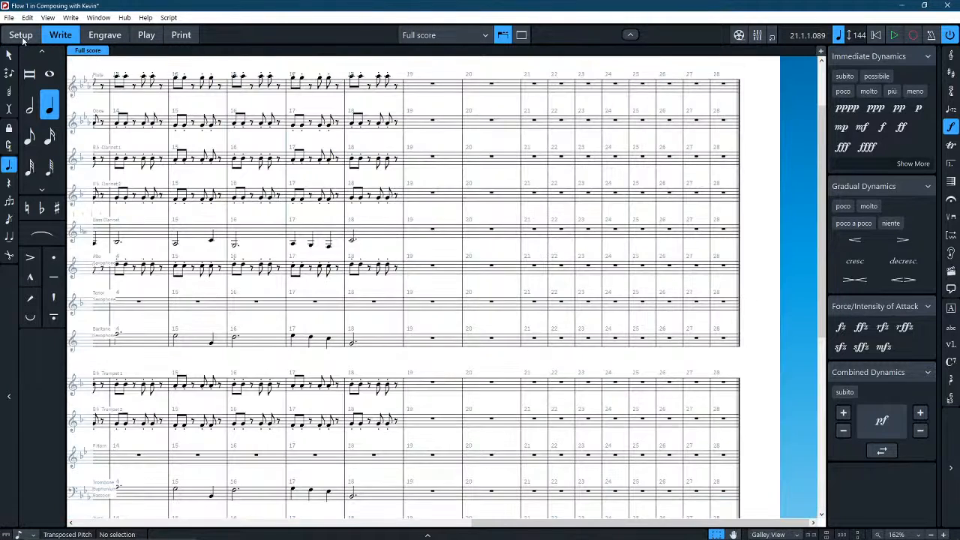
# In Setup mode, combine the Percussion 2 player's cymbal kit, Cabasa and Claves into a single percussion kit.
pyautogui.click(20, 35)
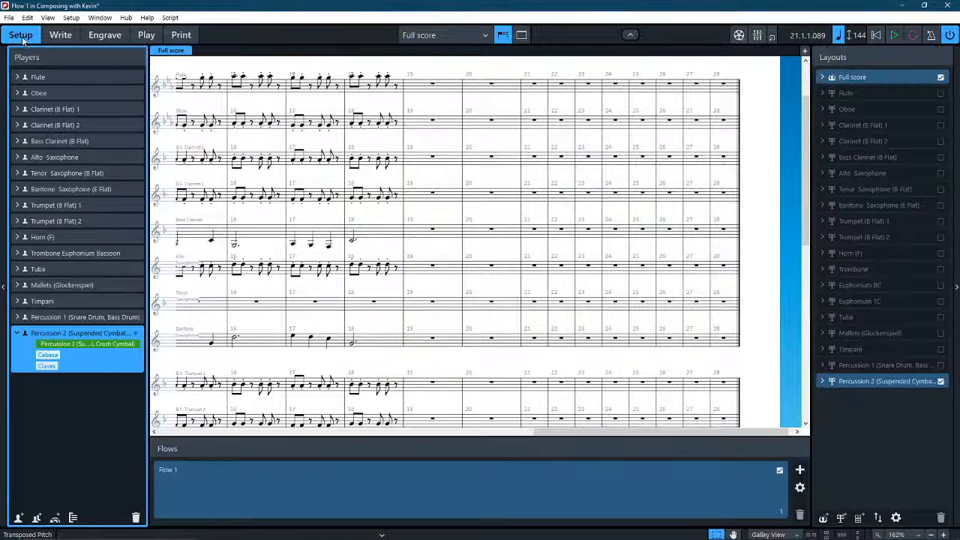
pyautogui.click(135, 345)
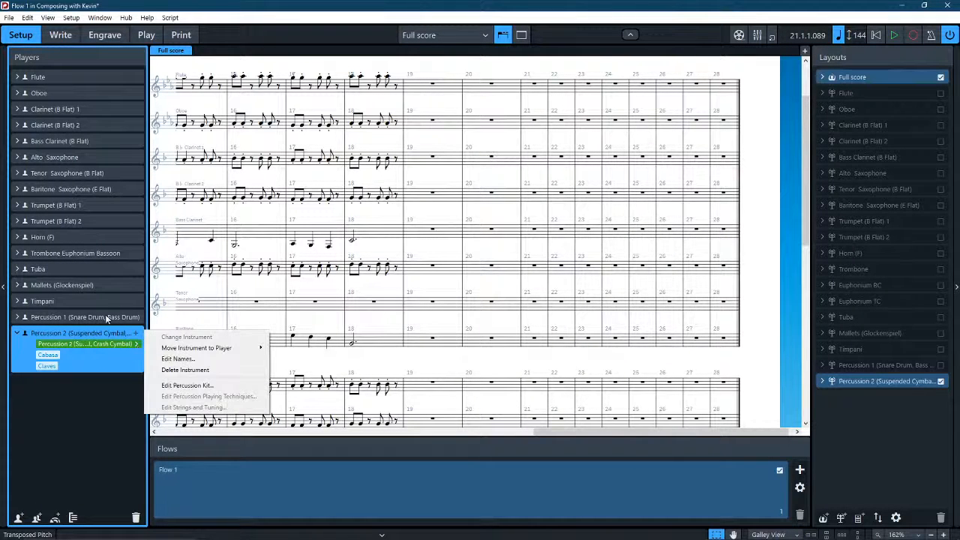
pyautogui.rightClick(58, 355)
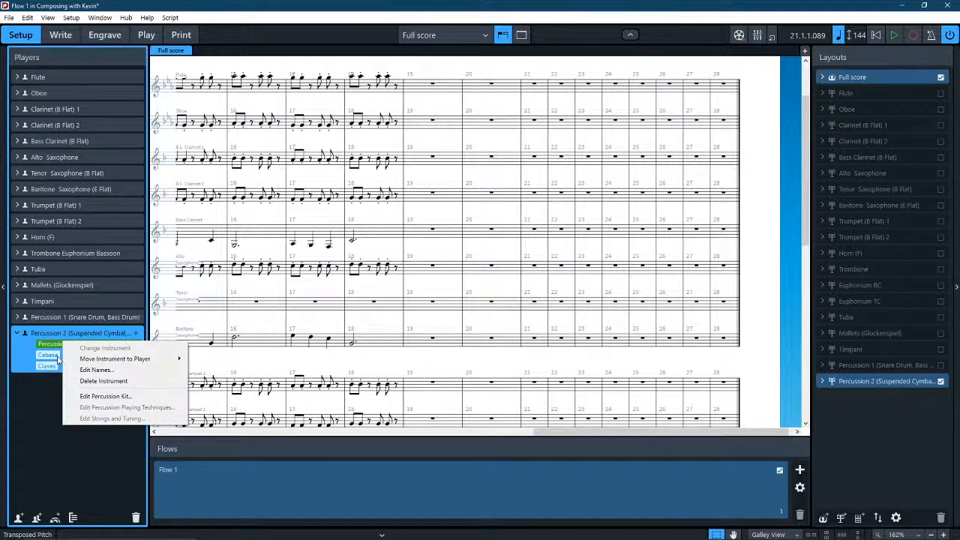
pyautogui.click(82, 393)
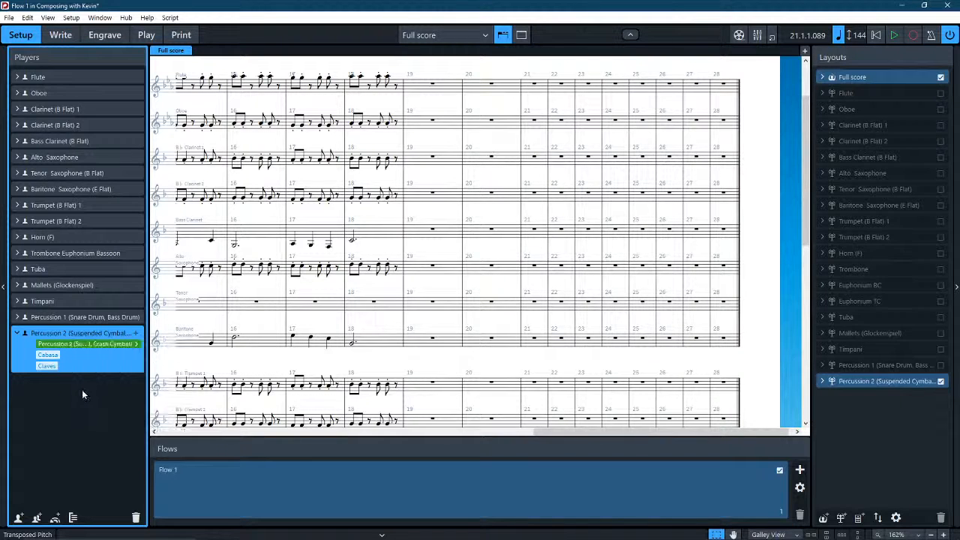
pyautogui.click(136, 344)
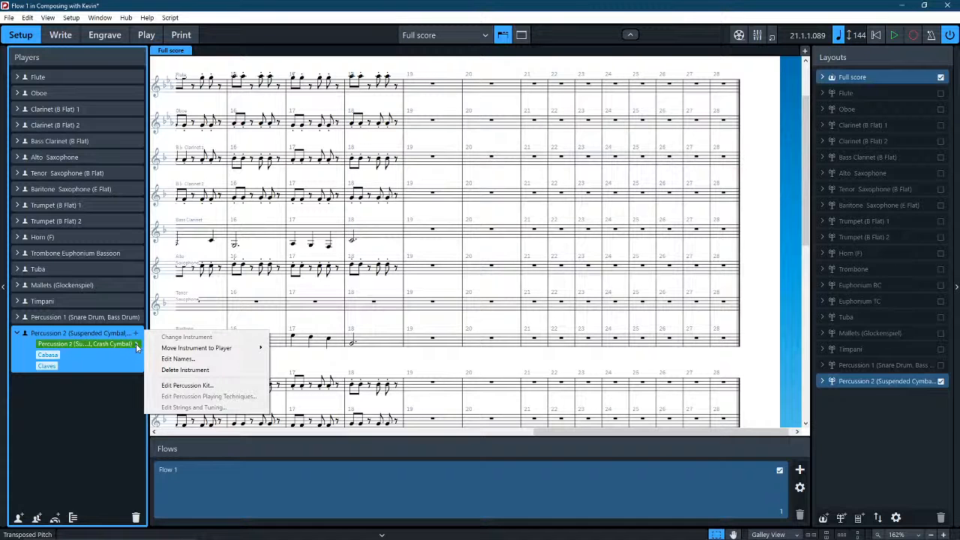
pyautogui.rightClick(135, 344)
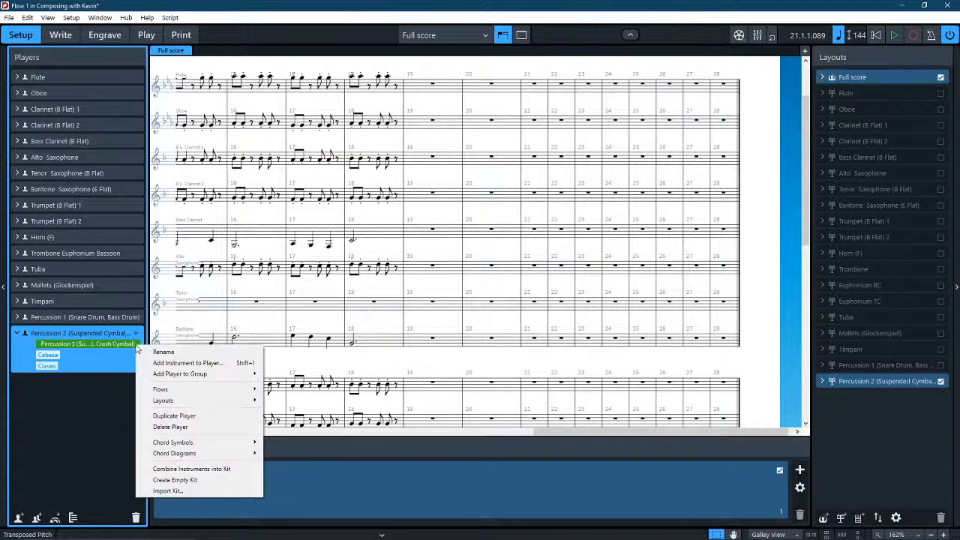
pyautogui.click(215, 469)
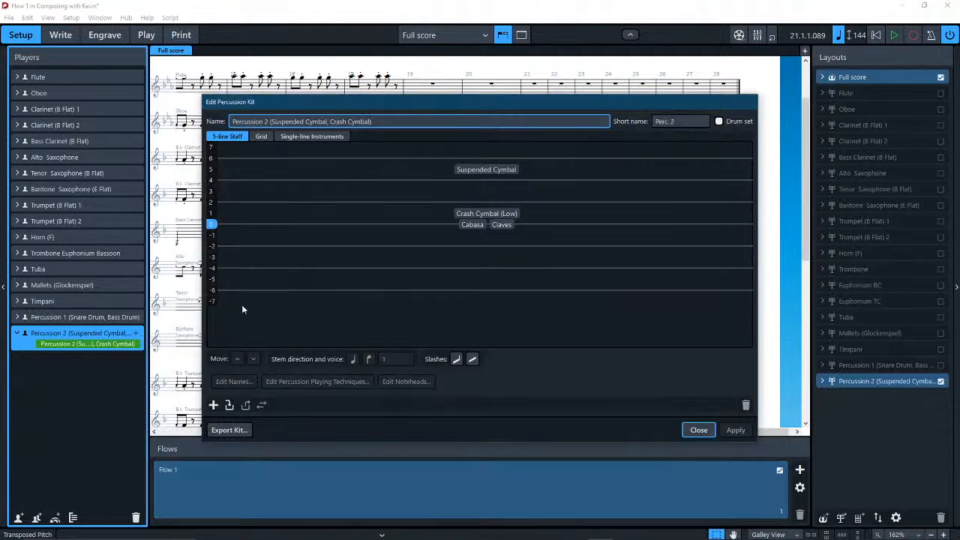
# In the Percussion 2 kit's five-line staff, place Claves at position -1 and Cabasa at -3, and close the kit editor.
pyautogui.moveTo(470, 224); pyautogui.dragTo(489, 282)
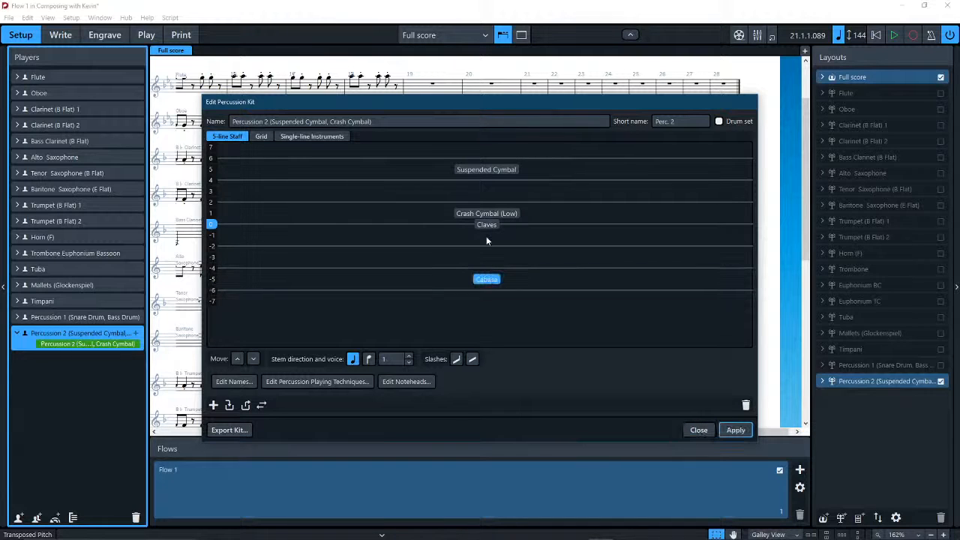
pyautogui.moveTo(484, 222); pyautogui.dragTo(484, 232)
pyautogui.moveTo(488, 281); pyautogui.dragTo(481, 239)
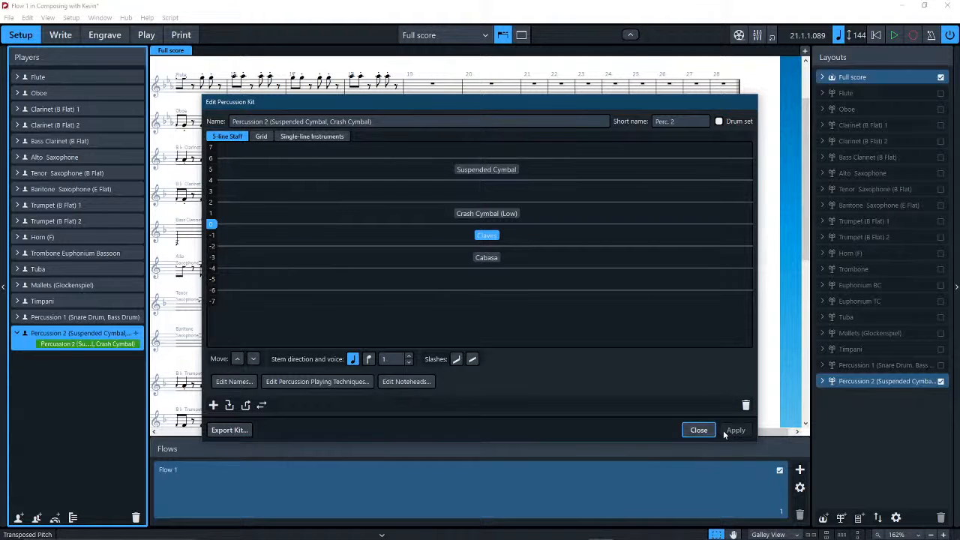
pyautogui.click(696, 430)
pyautogui.scroll(-10, 555, 347)
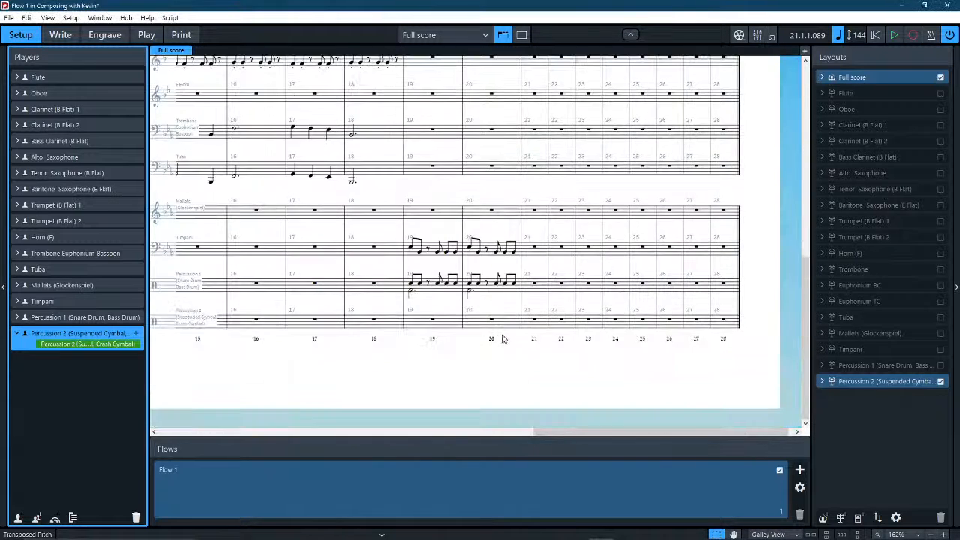
pyautogui.hscroll(-5, 421, 378)
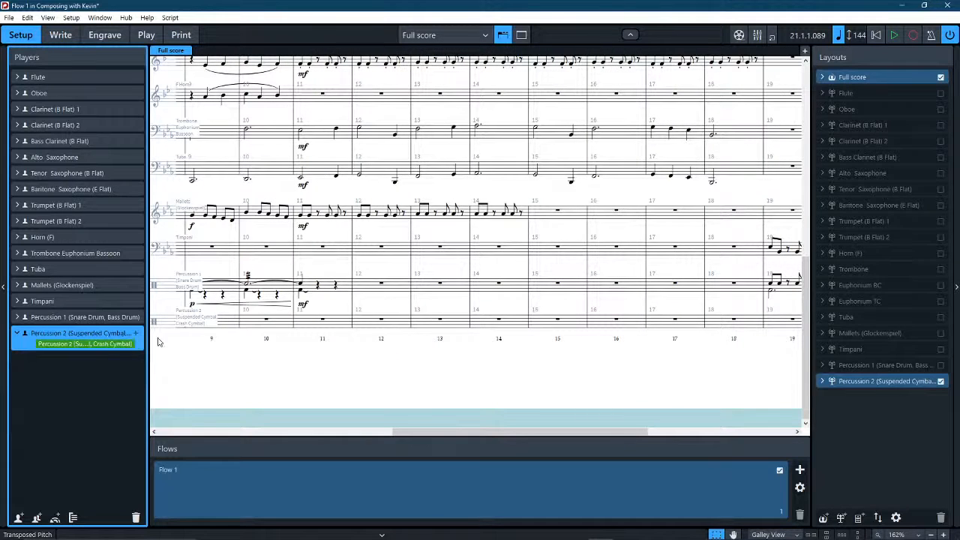
pyautogui.hscroll(5, 612, 365)
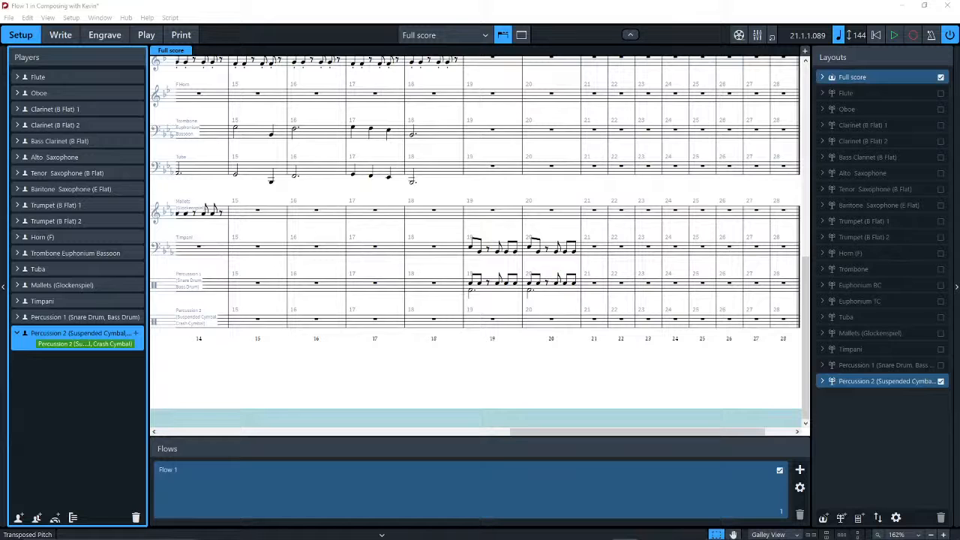
pyautogui.click(467, 391)
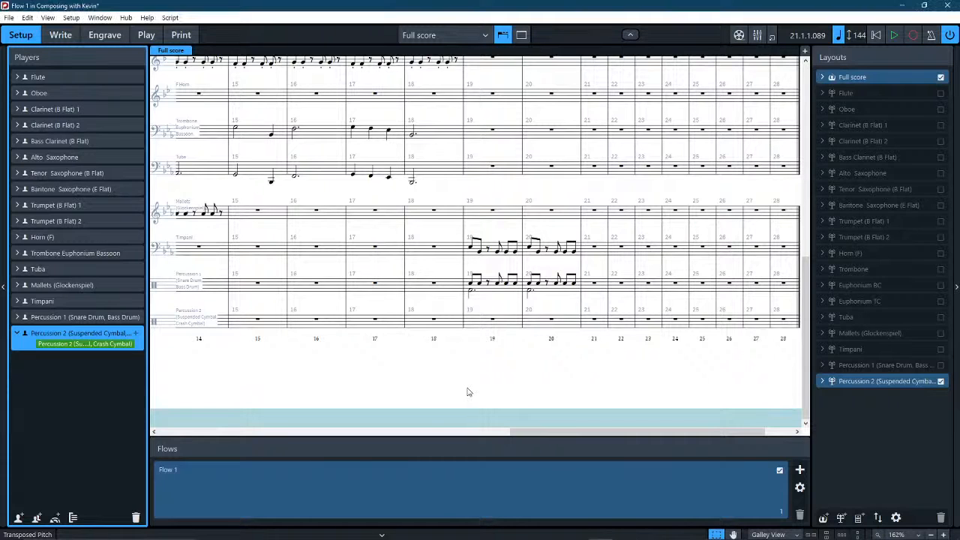
pyautogui.hscroll(-5, 468, 392)
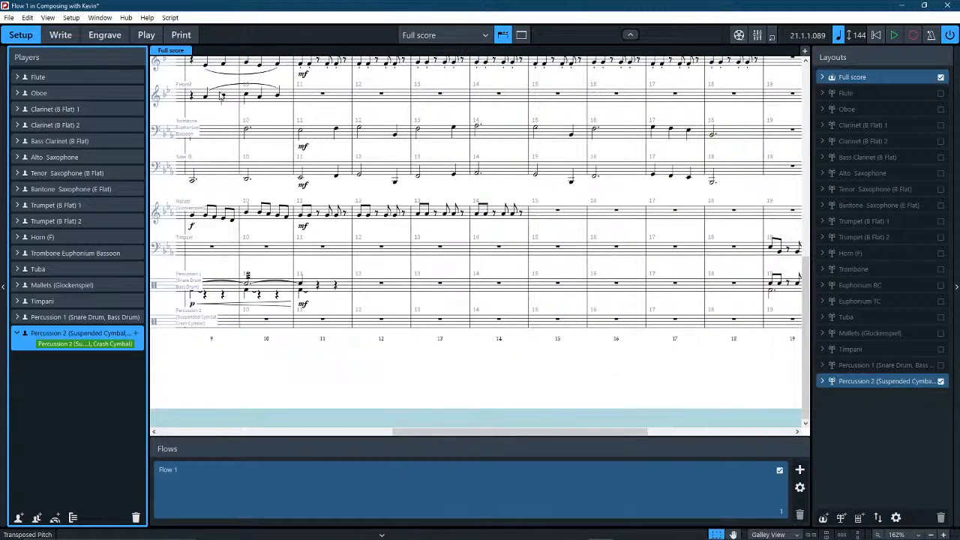
# Return to Write mode and play back the opening bars from the beginning of the flow.
pyautogui.click(878, 38)
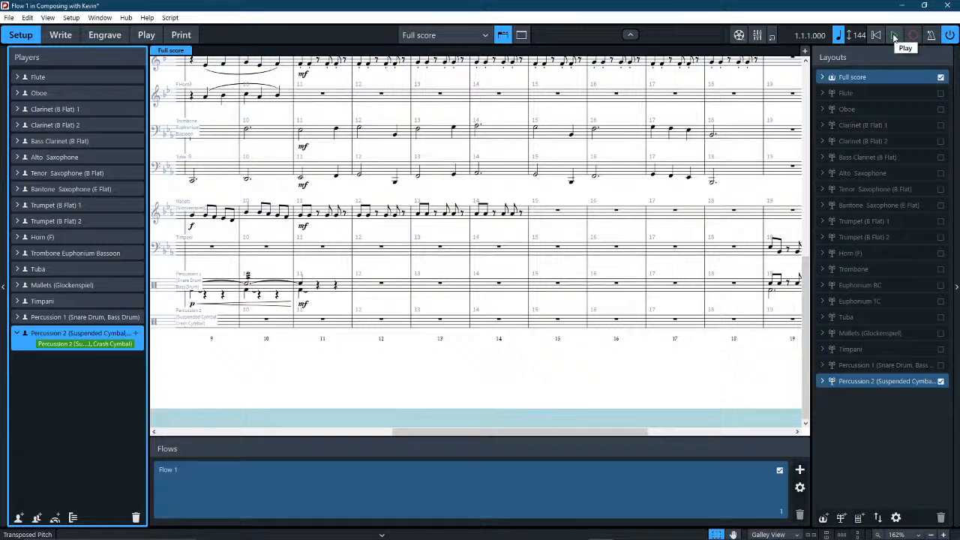
pyautogui.click(61, 34)
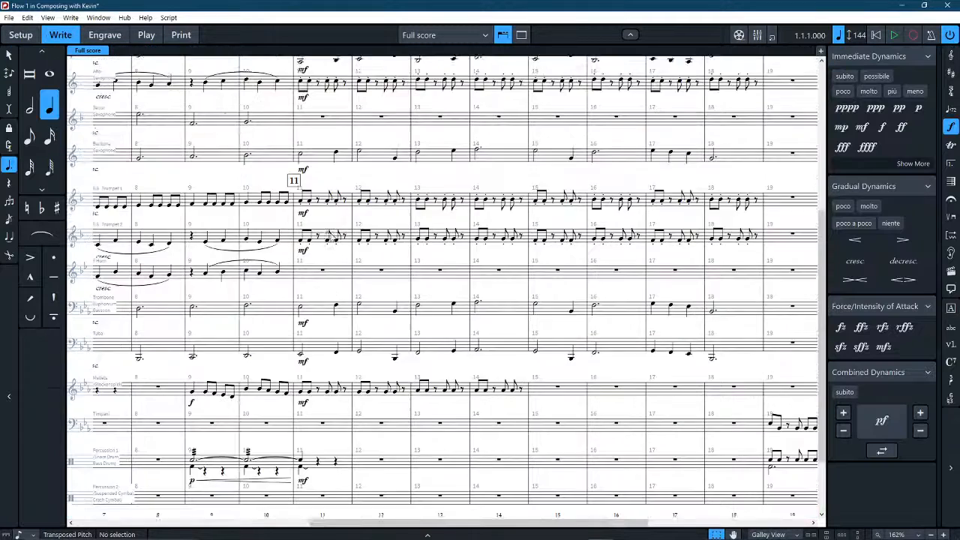
pyautogui.scroll(2, 332, 236)
pyautogui.hscroll(-10, 332, 236)
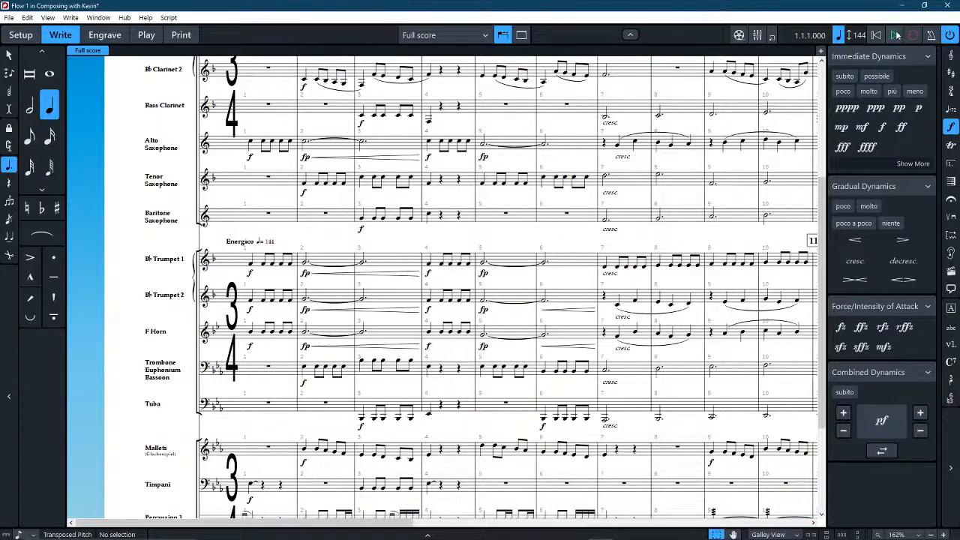
pyautogui.click(897, 36)
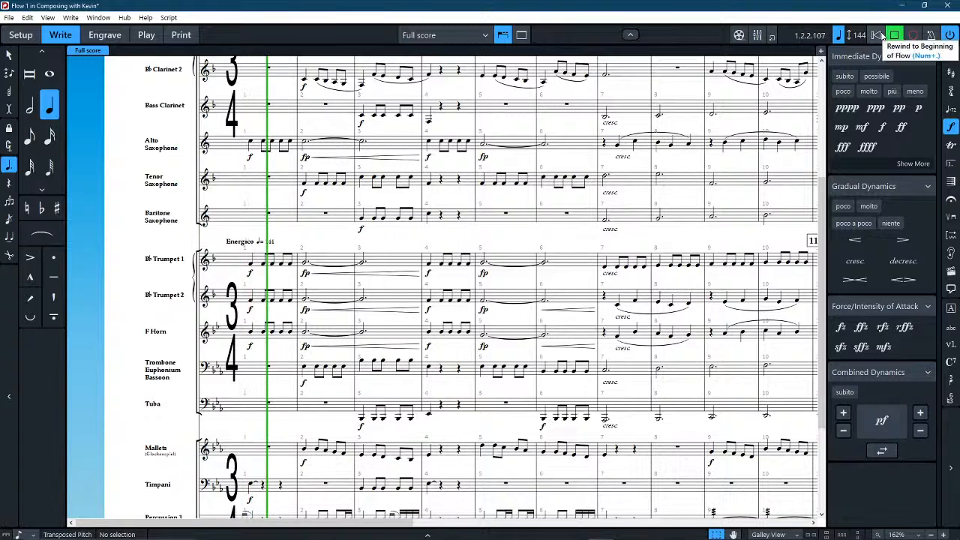
pyautogui.click(893, 36)
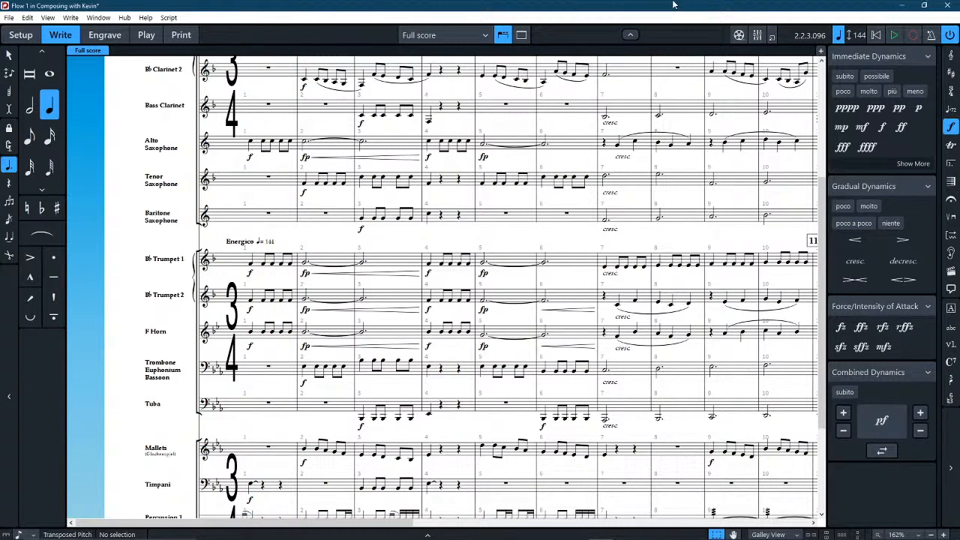
# In Play mode, set both VST instrument slots to NotePerformer64.
pyautogui.click(146, 34)
pyautogui.click(913, 78)
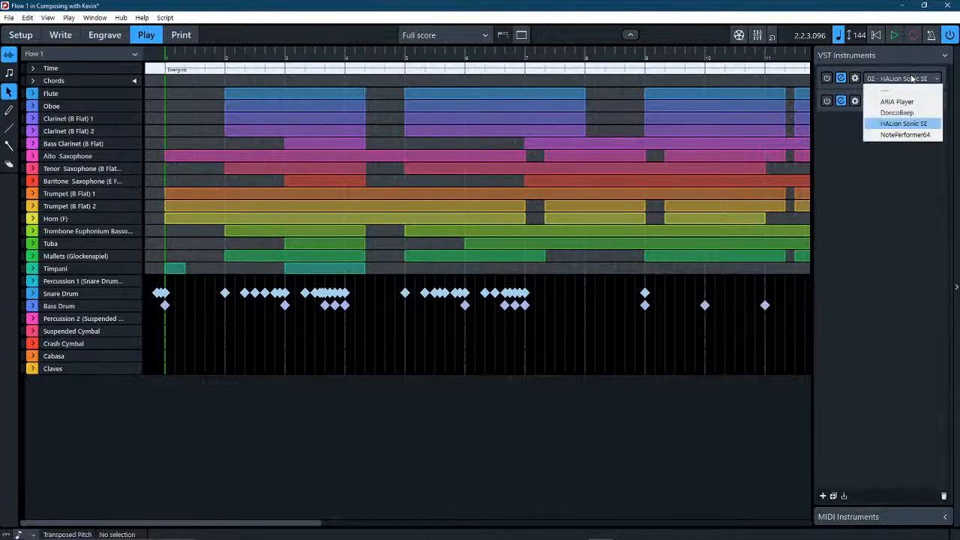
pyautogui.click(905, 134)
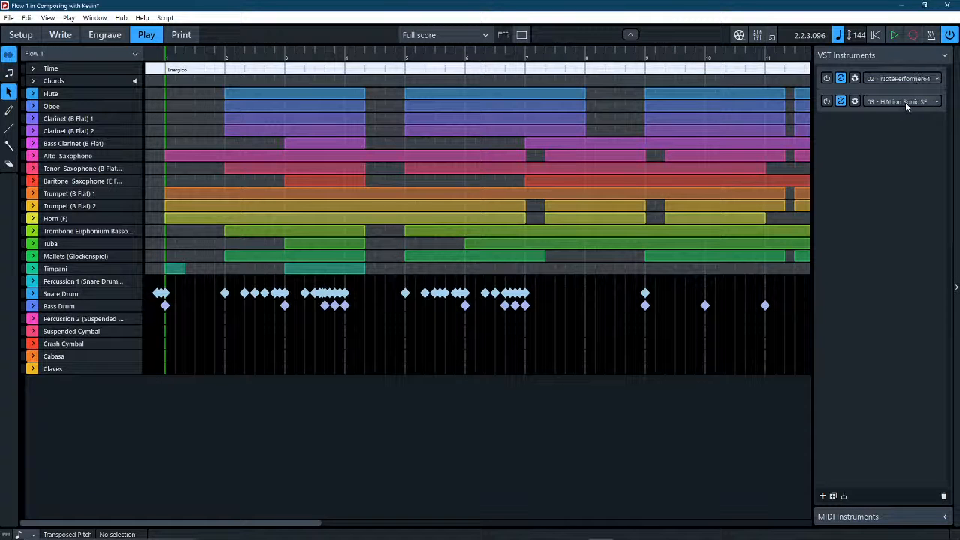
pyautogui.click(905, 102)
pyautogui.click(905, 156)
# Return to Setup mode and play a short passage of the score's opening to test the new playback sounds.
pyautogui.click(21, 36)
pyautogui.scroll(-3, 327, 198)
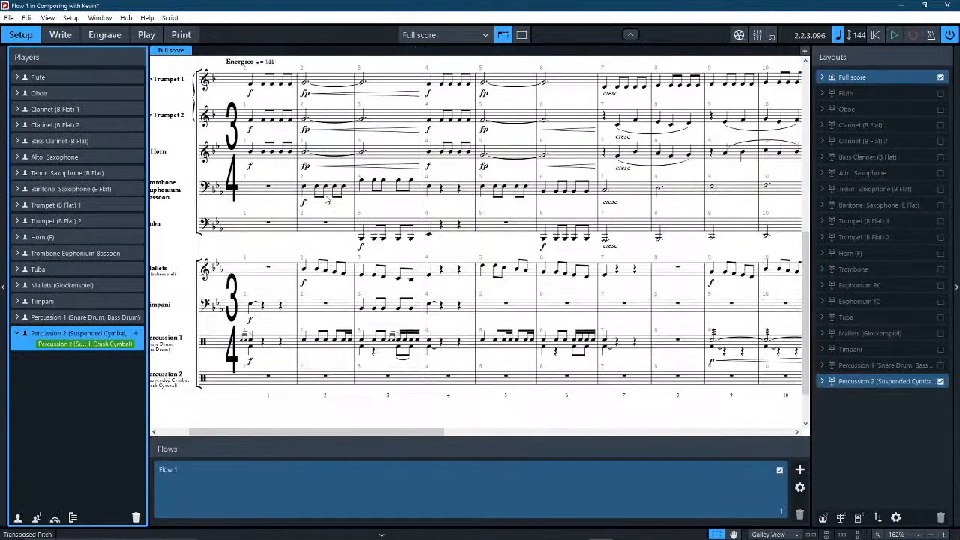
pyautogui.scroll(-2, 327, 199)
pyautogui.hscroll(4, 450, 278)
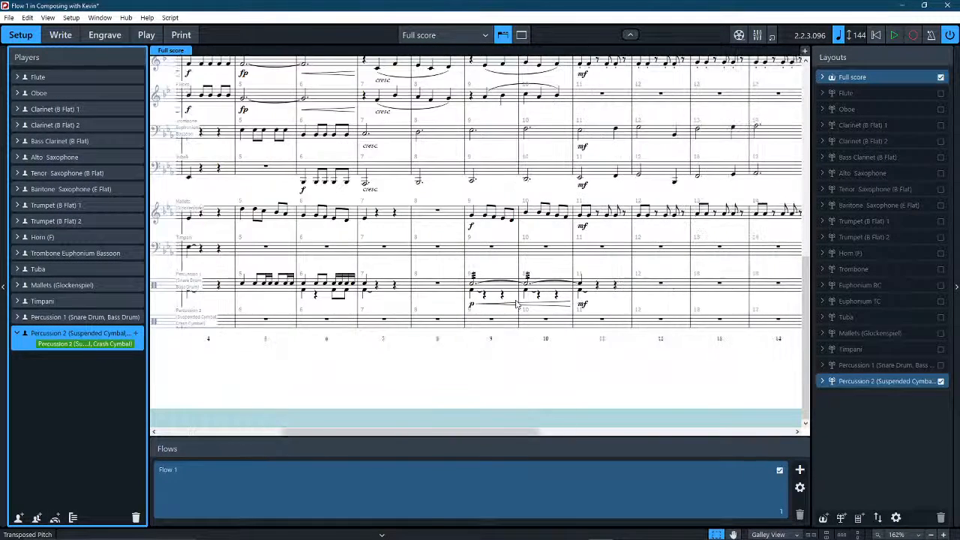
pyautogui.hscroll(4, 514, 305)
pyautogui.click(889, 37)
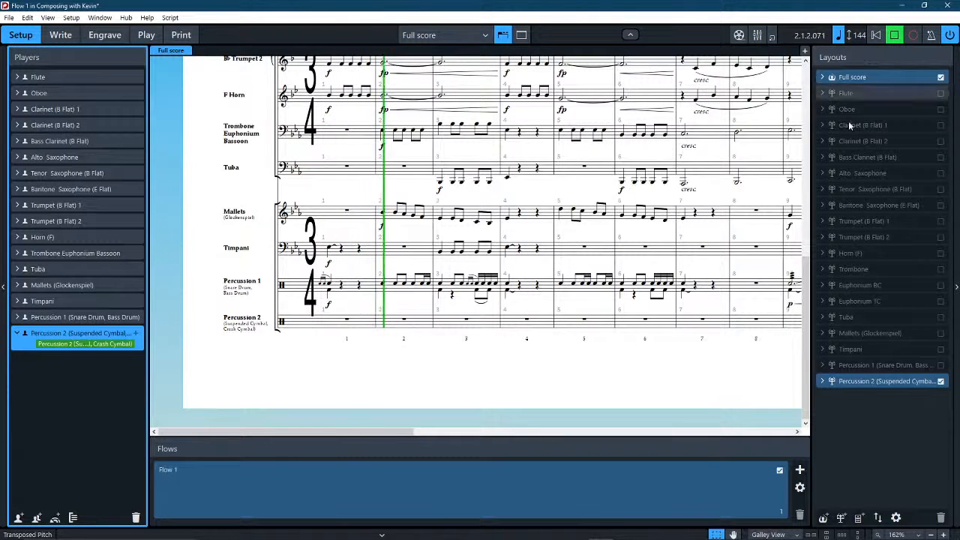
pyautogui.press('space')
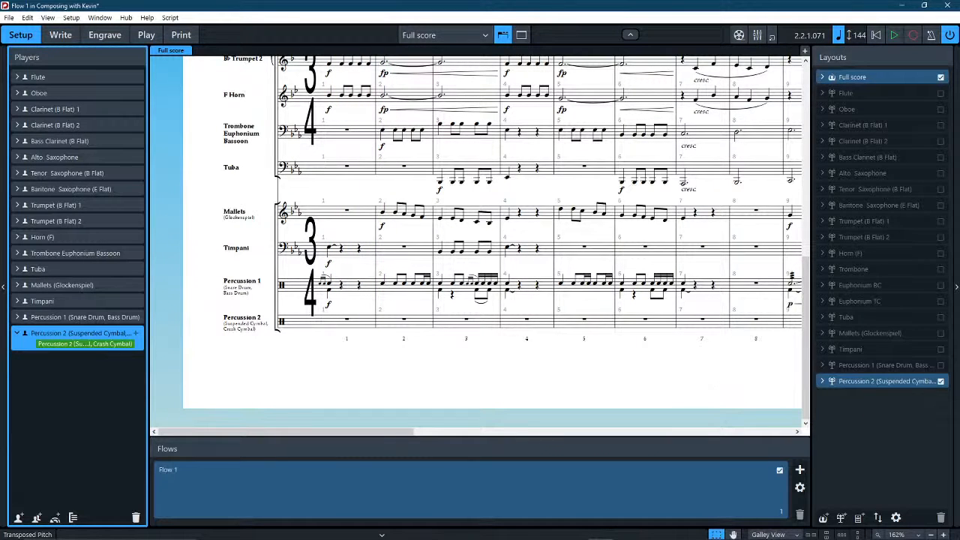
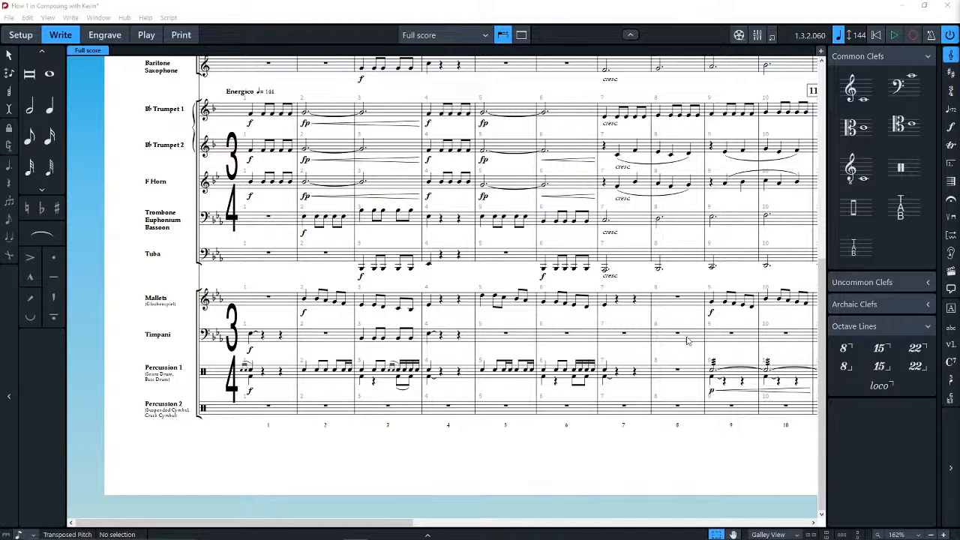
# Keep the full score in Galley View and examine the brass and percussion staves around rehearsal mark 11.
pyautogui.hscroll(10, 632, 450)
pyautogui.hscroll(-10, 588, 494)
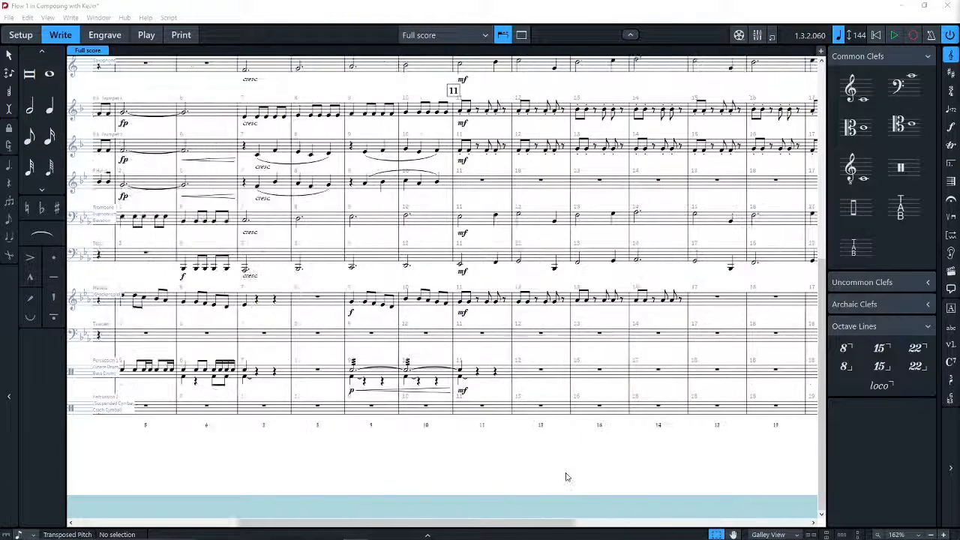
pyautogui.click(775, 533)
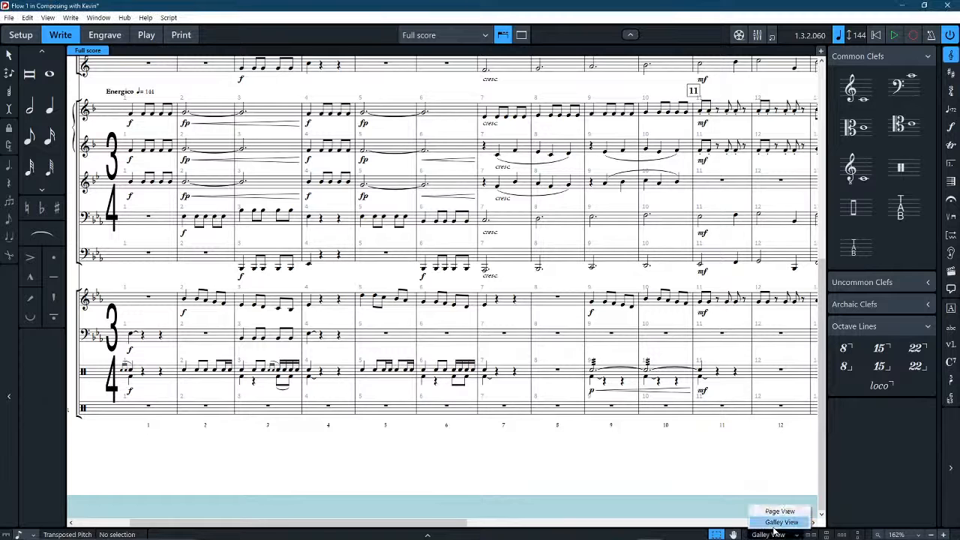
pyautogui.click(779, 525)
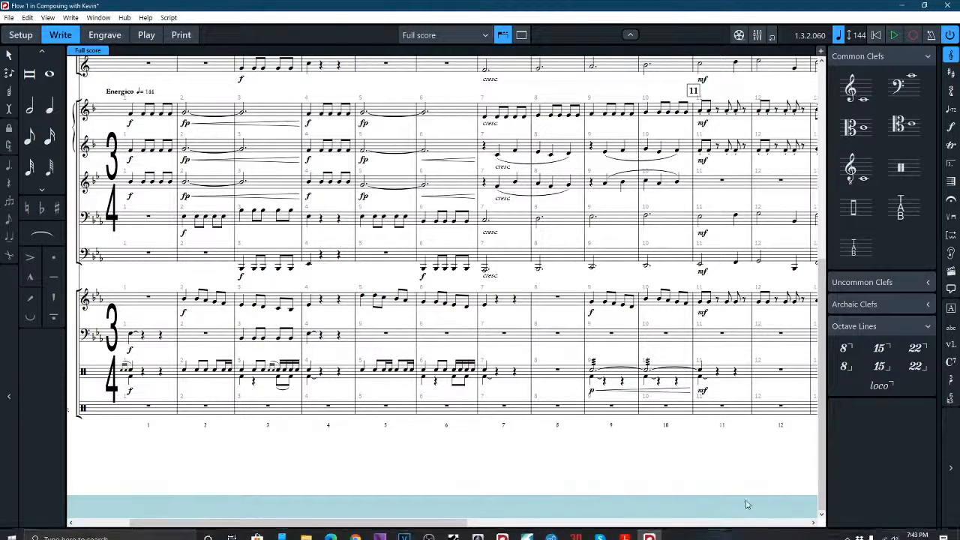
pyautogui.moveTo(439, 448); pyautogui.dragTo(224, 337)
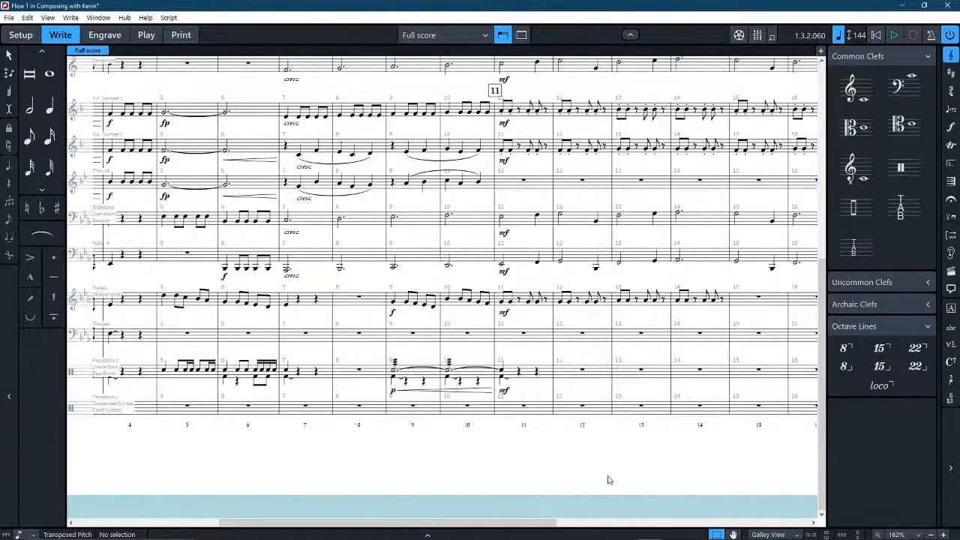
pyautogui.moveTo(608, 480); pyautogui.dragTo(530, 441)
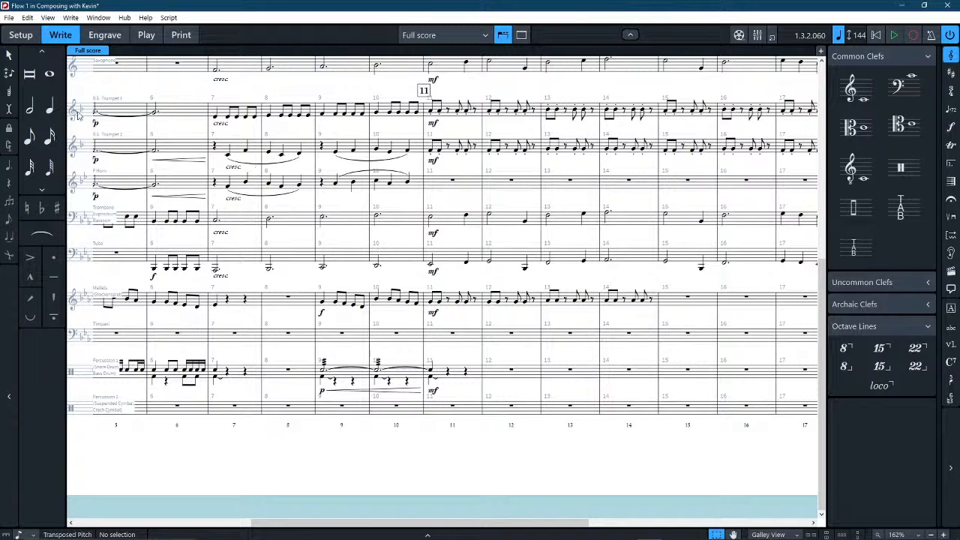
pyautogui.moveTo(540, 482); pyautogui.dragTo(301, 450)
# Copy the flute's staccato eighth-note figure from bars 15–18 into the Mallets staff at bar 15 and transpose it up an octave.
pyautogui.scroll(12, 585, 328)
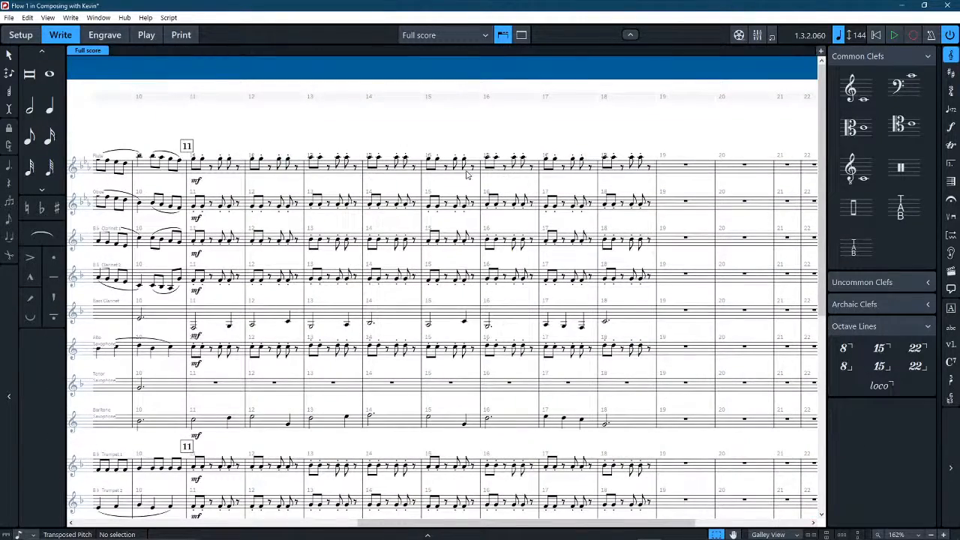
pyautogui.click(470, 173)
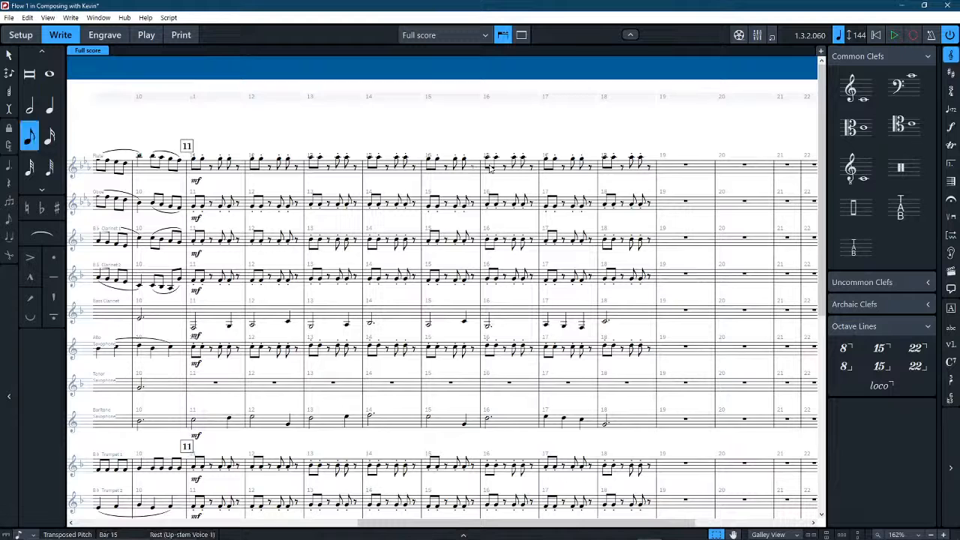
pyautogui.click(441, 169)
pyautogui.keyDown('shift'); pyautogui.click(634, 170); pyautogui.keyUp('shift')
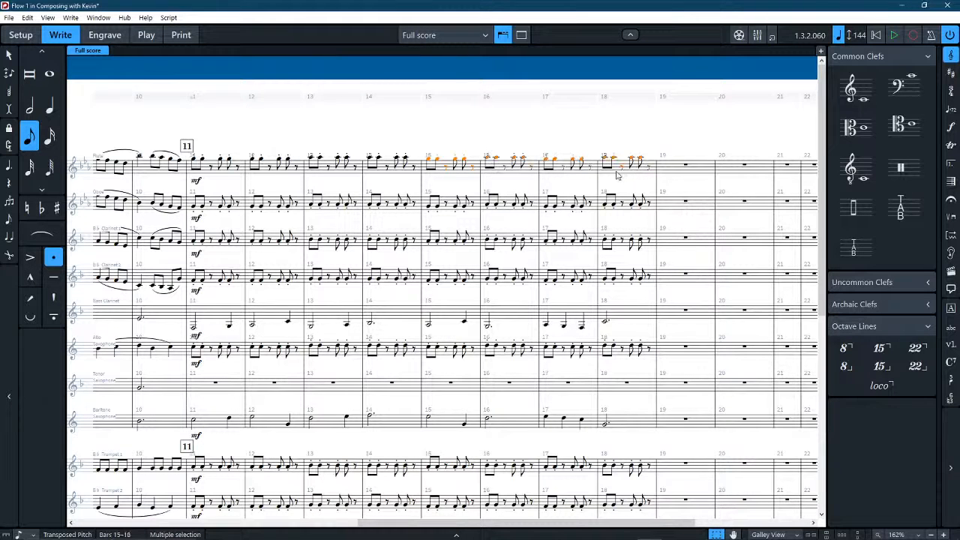
pyautogui.scroll(-8, 454, 305)
pyautogui.keyDown('alt'); pyautogui.click(439, 357); pyautogui.keyUp('alt')
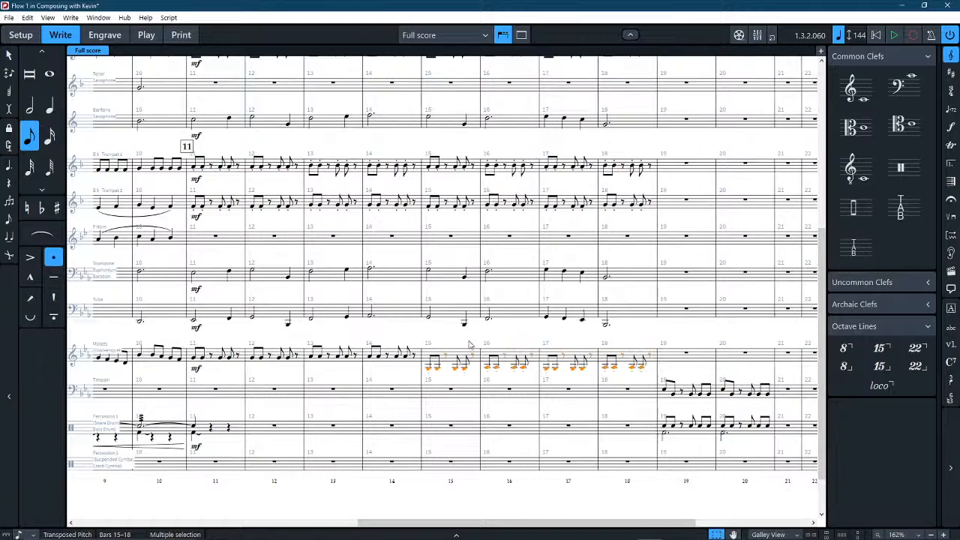
pyautogui.scroll(5, 472, 341)
pyautogui.scroll(2, 471, 332)
pyautogui.scroll(-6, 430, 262)
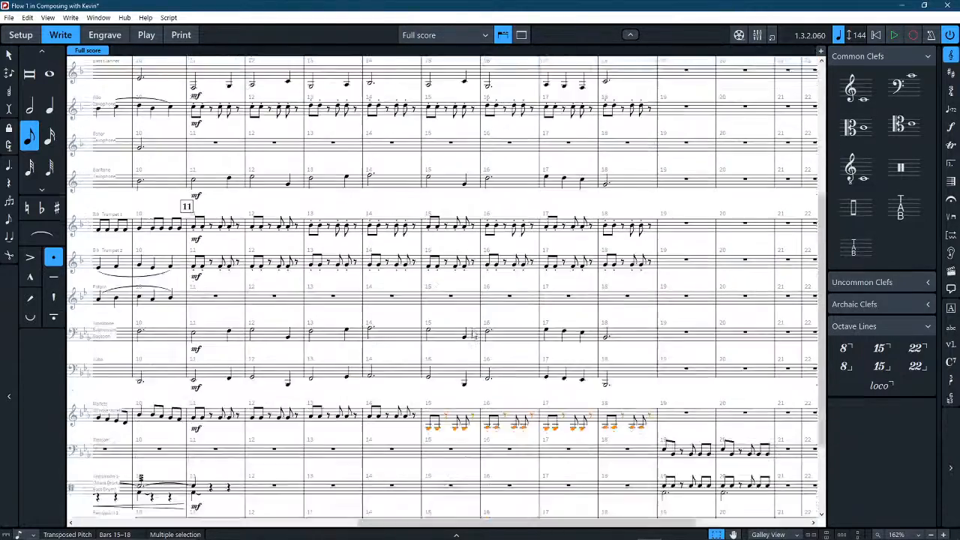
pyautogui.scroll(6, 489, 262)
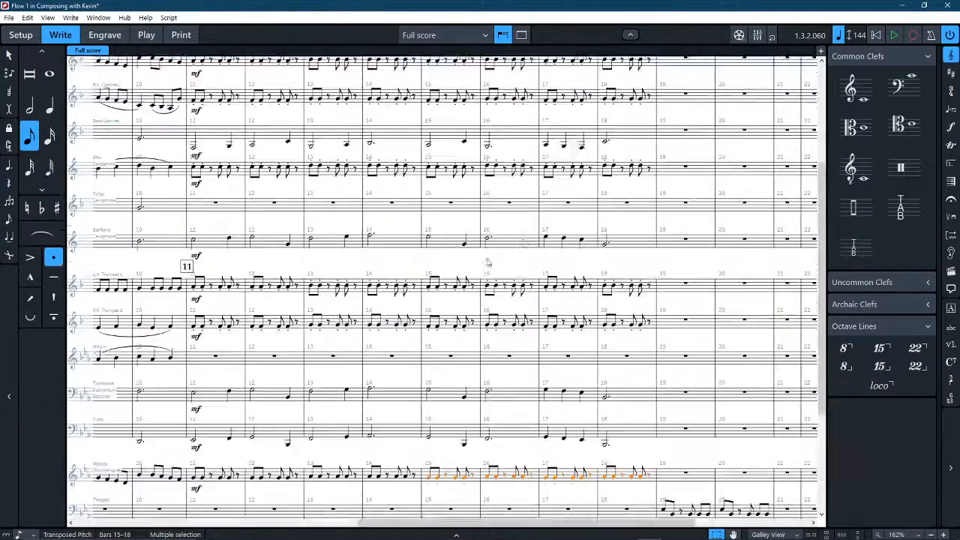
pyautogui.scroll(-3, 485, 377)
pyautogui.scroll(-3, 487, 377)
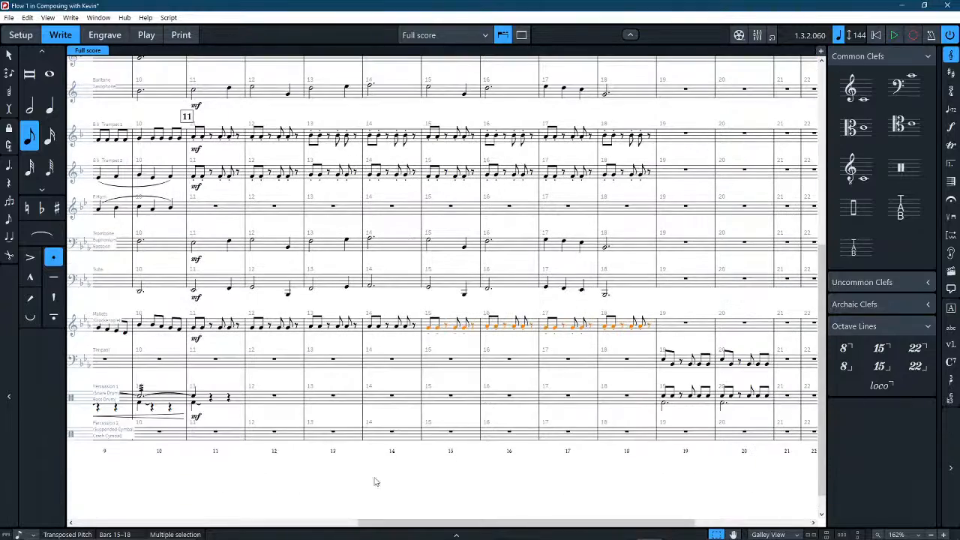
# Try a quarter note on beat one of bar 12 in Percussion 1, and a Cabasa quarter note there in Percussion 2.
pyautogui.moveTo(192, 514); pyautogui.dragTo(479, 380)
pyautogui.hscroll(5, 480, 380)
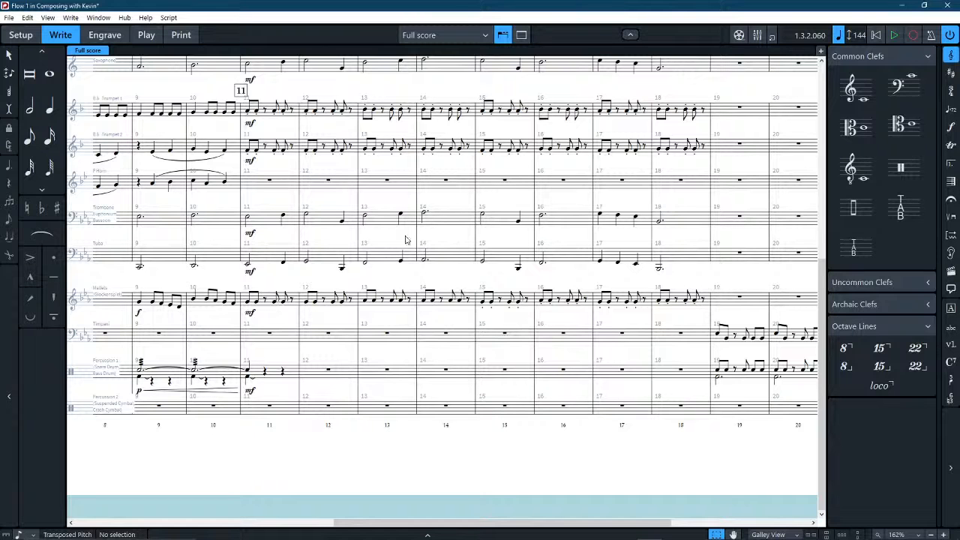
pyautogui.hscroll(-1, 278, 470)
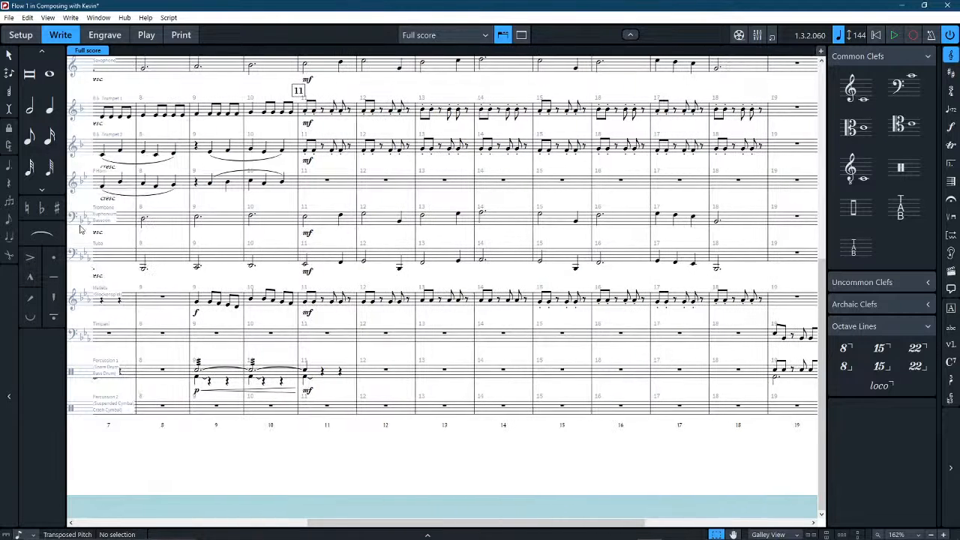
pyautogui.click(49, 105)
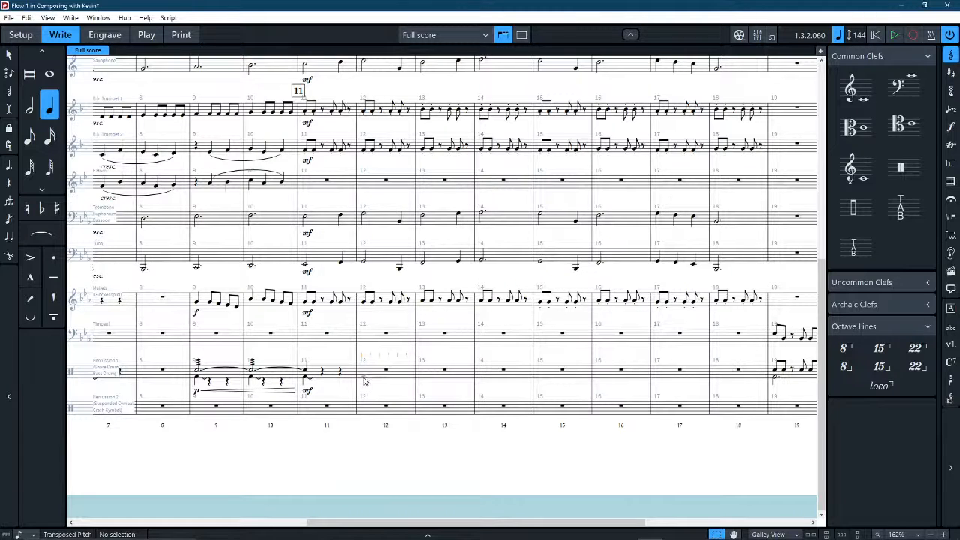
pyautogui.click(365, 379)
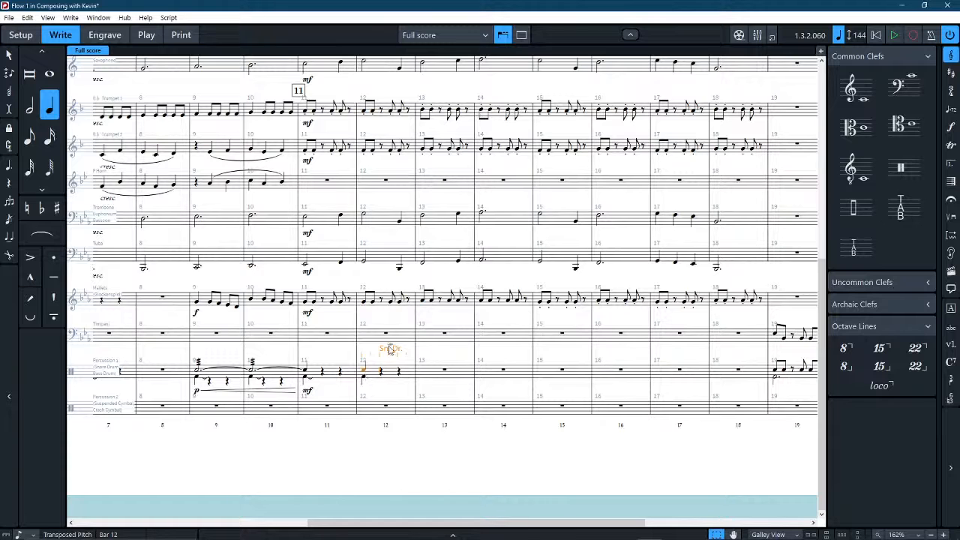
pyautogui.hotkey('alt', 'Down')
pyautogui.press('Delete')
pyautogui.click(363, 421)
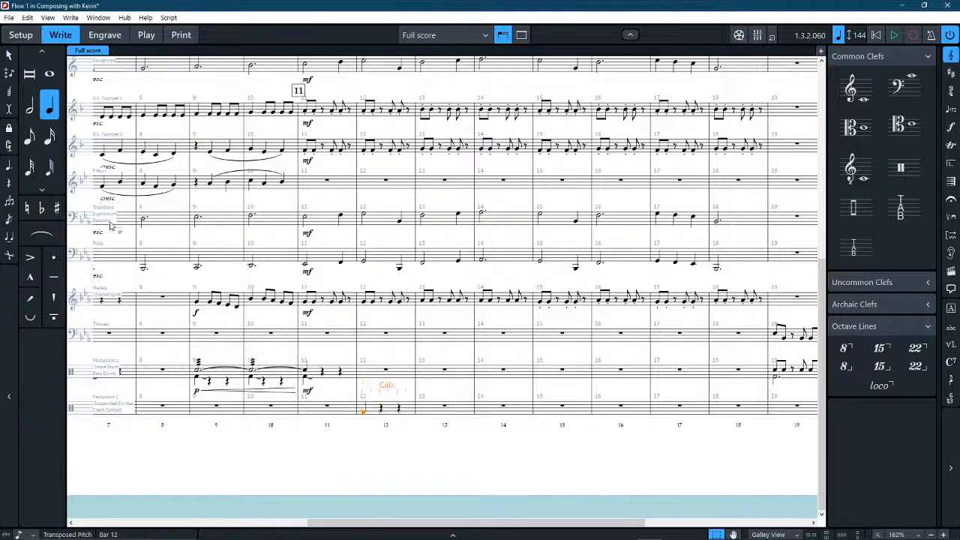
pyautogui.press('Escape')
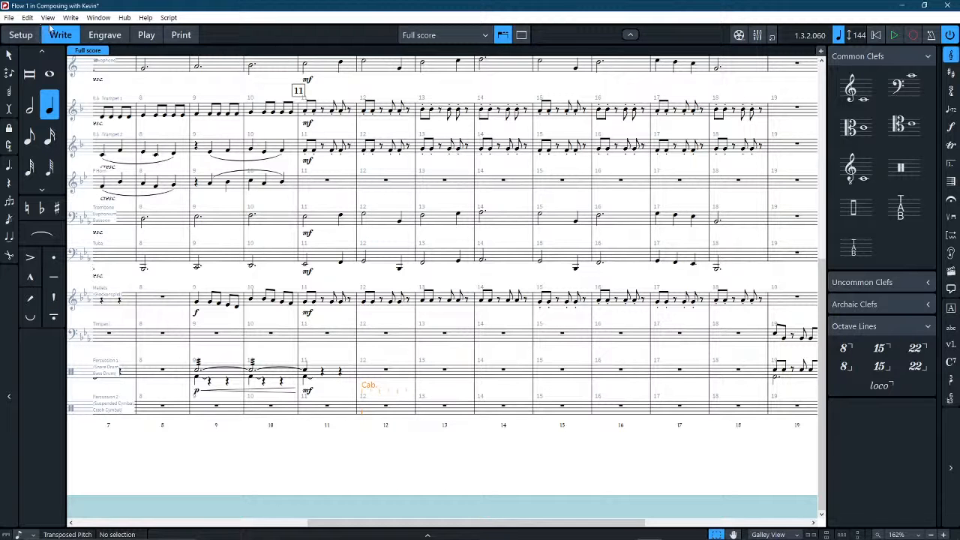
# In Setup mode, edit the Percussion 2 percussion kit to give Cabasa a downward stem direction, apply the change and close the editor.
pyautogui.click(21, 35)
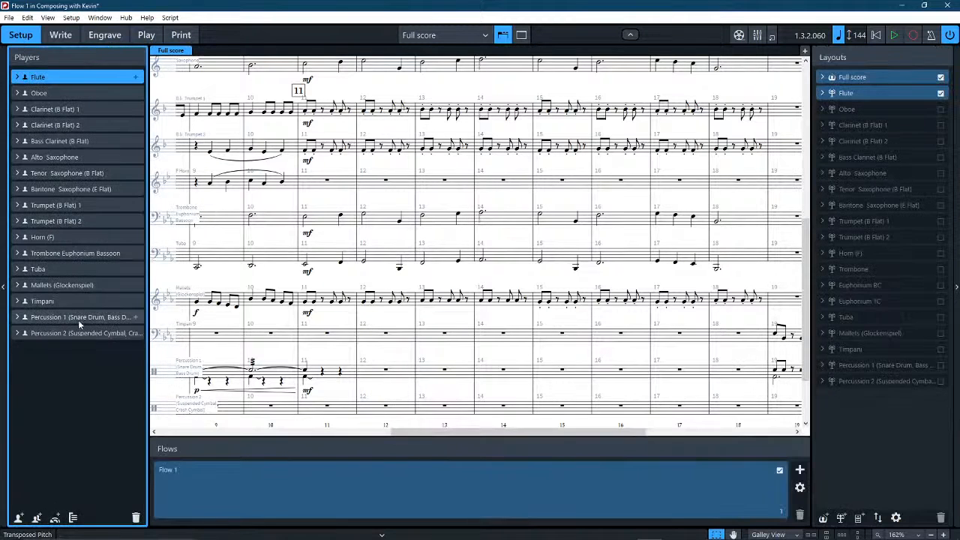
pyautogui.click(90, 335)
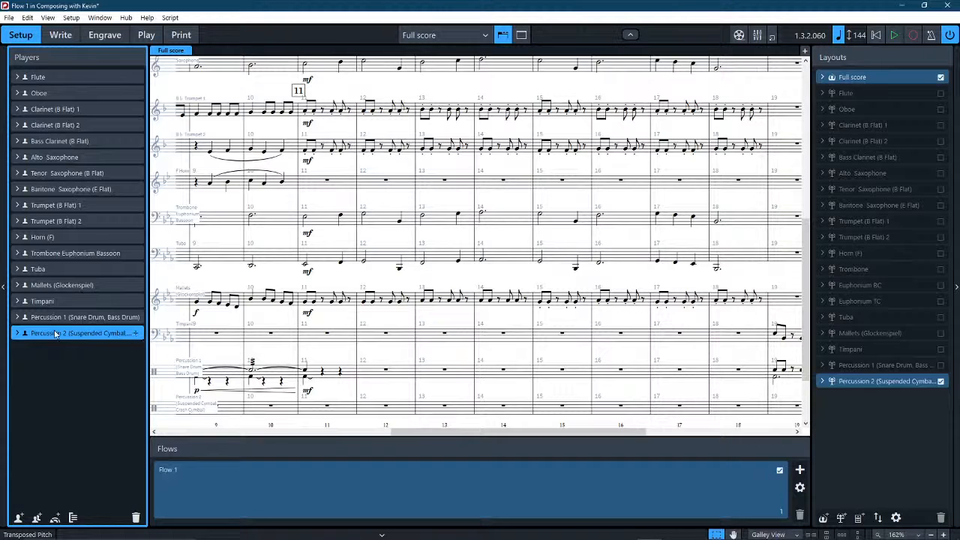
pyautogui.click(17, 333)
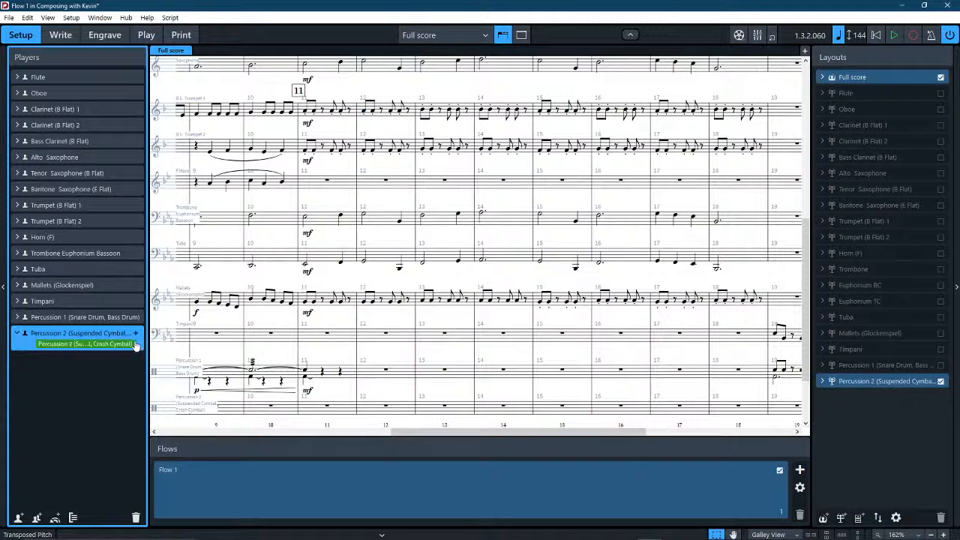
pyautogui.click(136, 345)
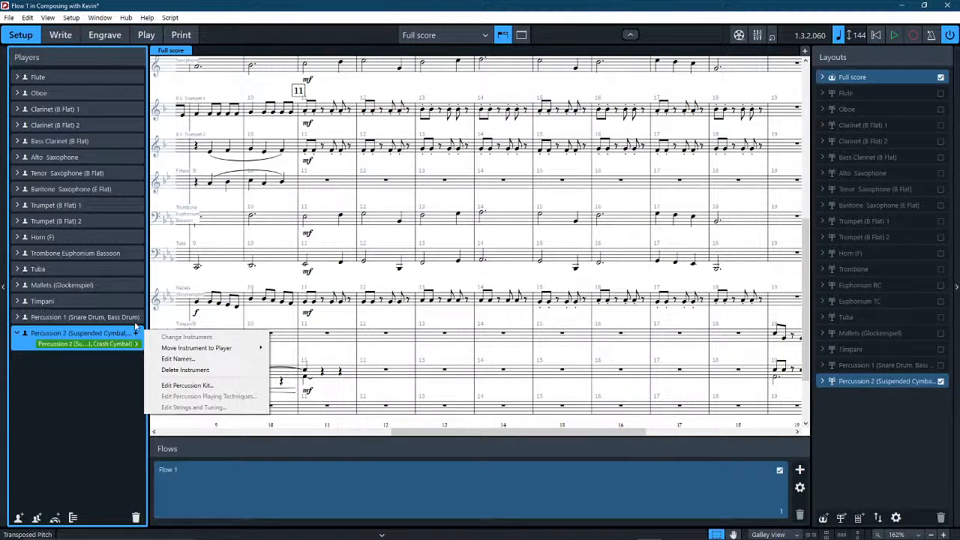
pyautogui.click(194, 386)
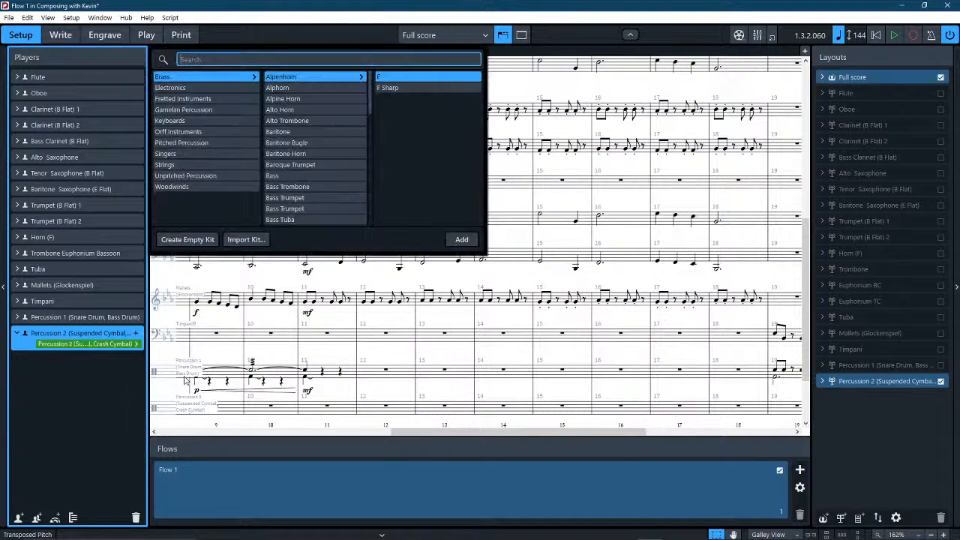
pyautogui.click(57, 446)
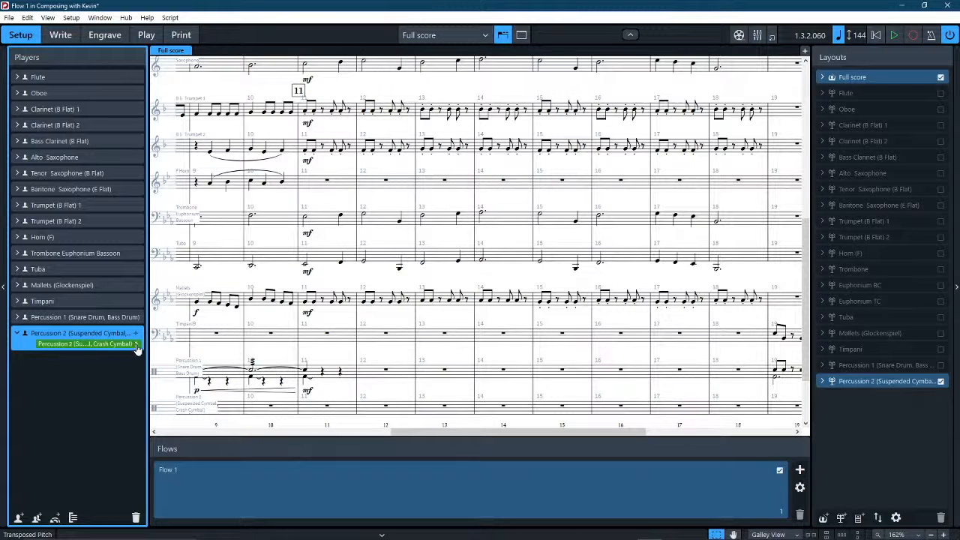
pyautogui.click(137, 345)
pyautogui.click(168, 389)
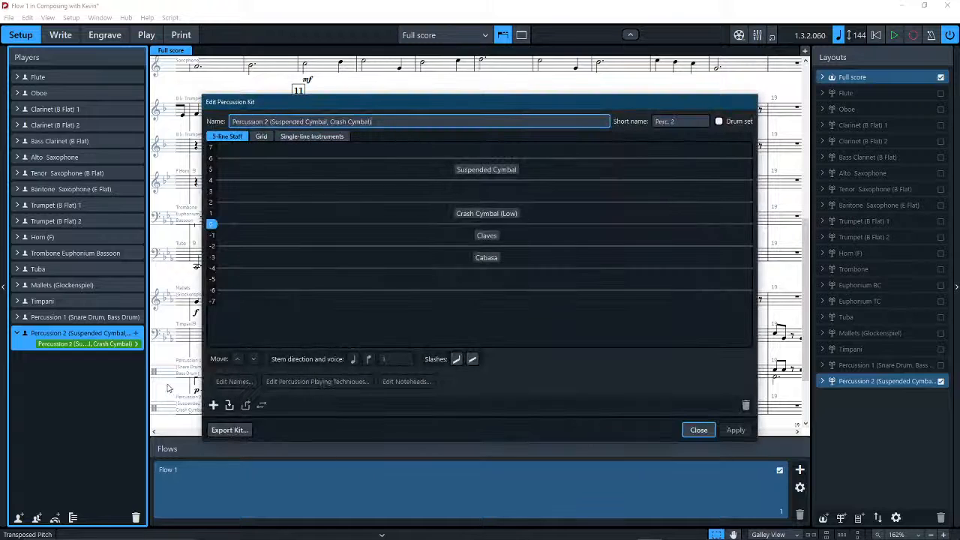
pyautogui.click(485, 257)
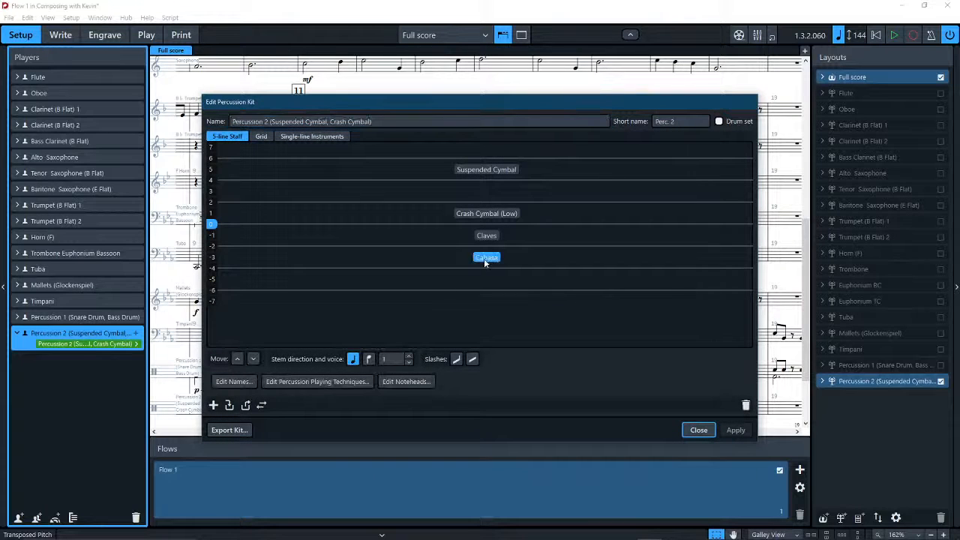
pyautogui.click(369, 359)
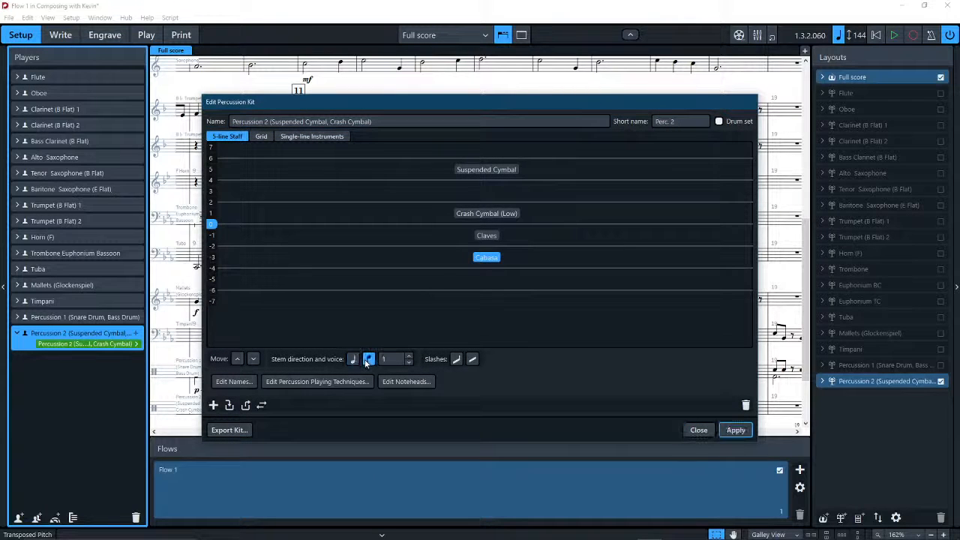
pyautogui.click(730, 430)
pyautogui.click(707, 432)
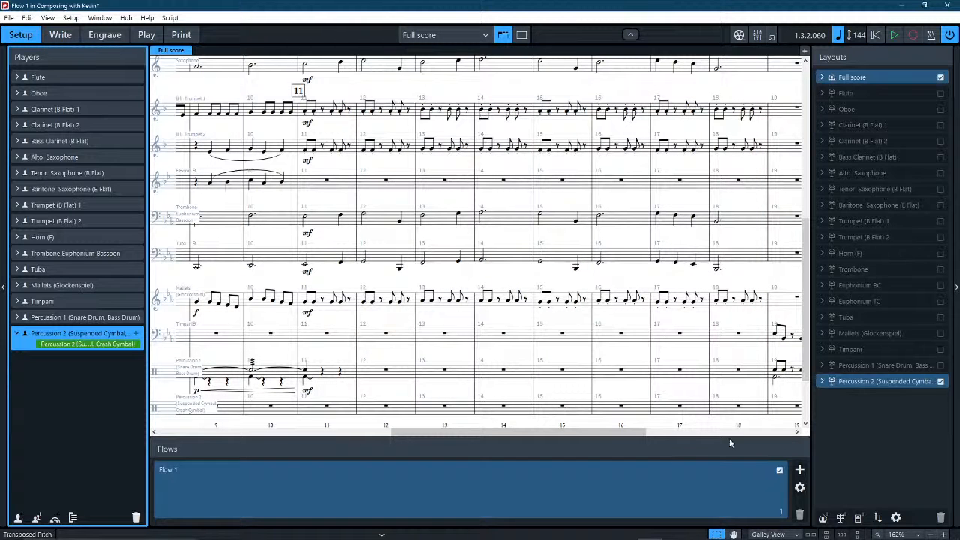
# Return to Write mode with the Select tool active, and switch Insert mode on and back off.
pyautogui.scroll(-3, 462, 121)
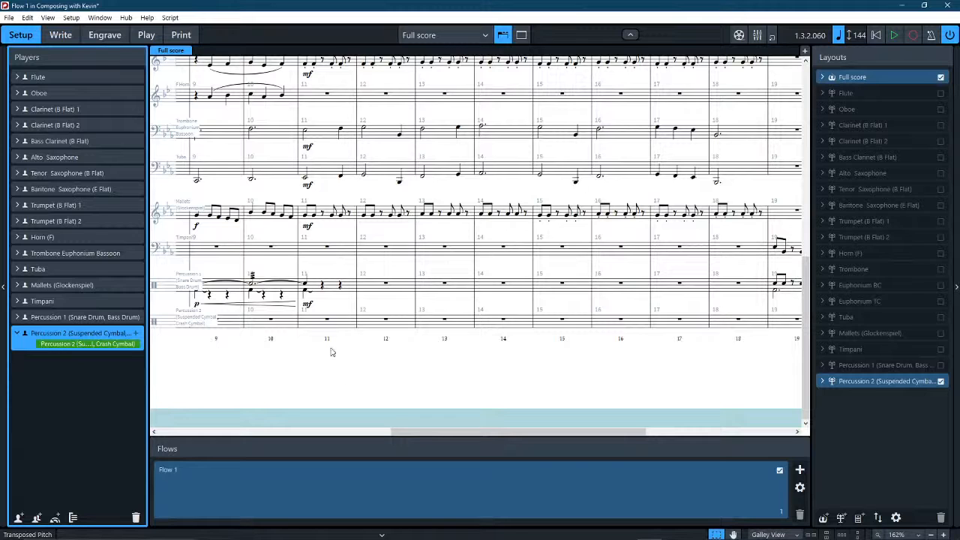
pyautogui.click(61, 35)
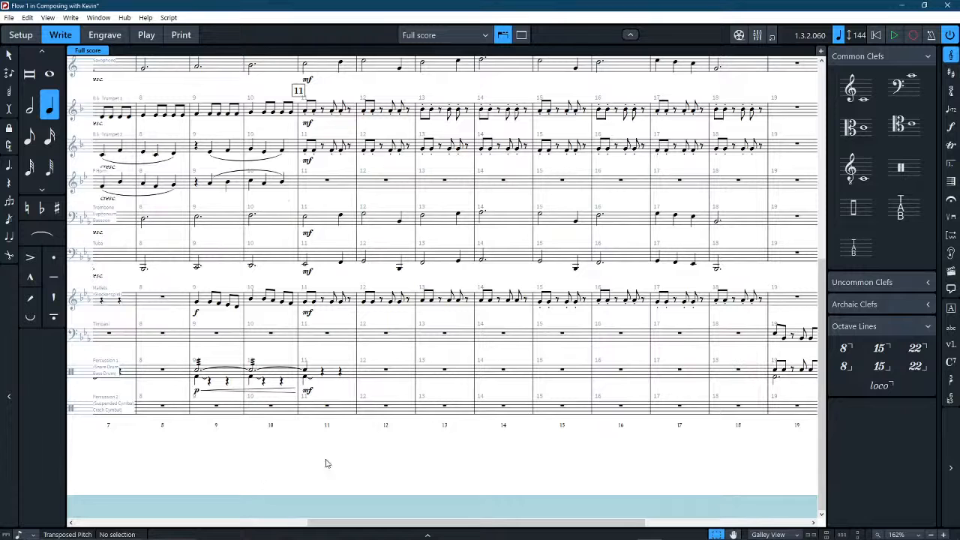
pyautogui.click(9, 58)
pyautogui.hscroll(-3, 355, 435)
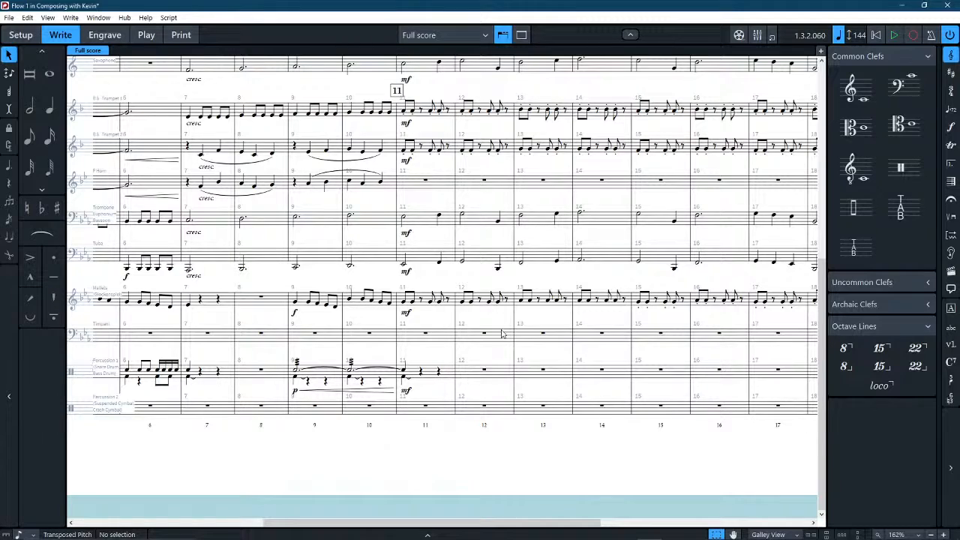
pyautogui.scroll(5, 546, 390)
pyautogui.hscroll(5, 536, 391)
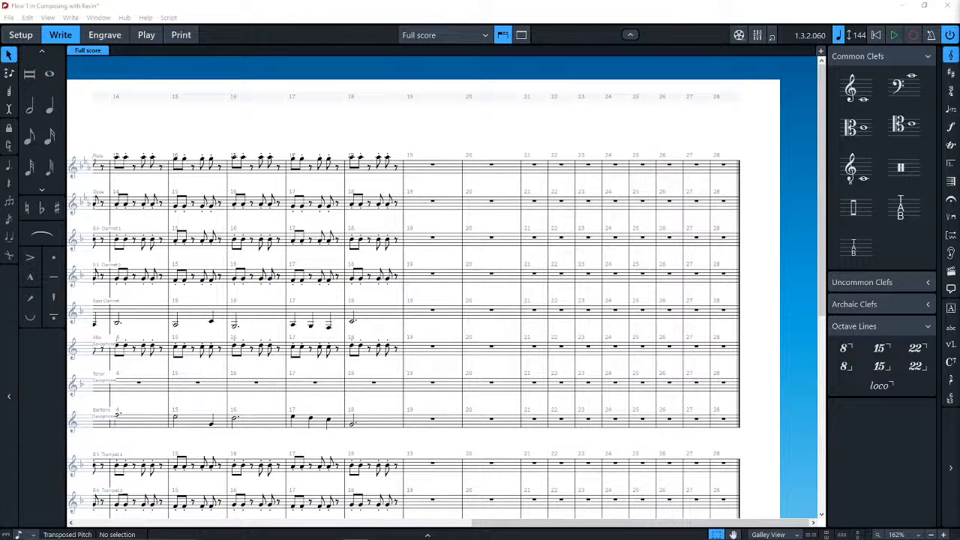
pyautogui.click(11, 73)
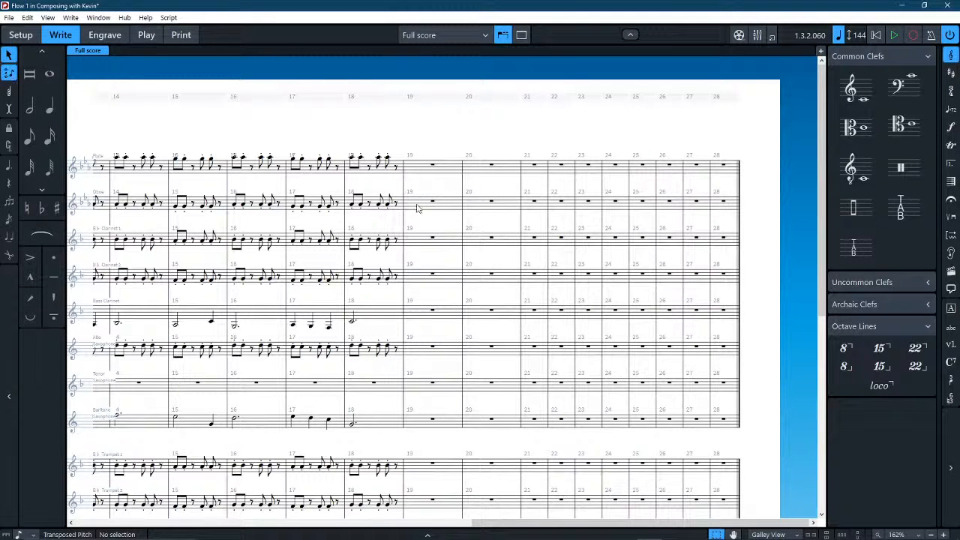
pyautogui.click(9, 78)
# In Setup mode, switch the full score from galley view to page view.
pyautogui.click(19, 35)
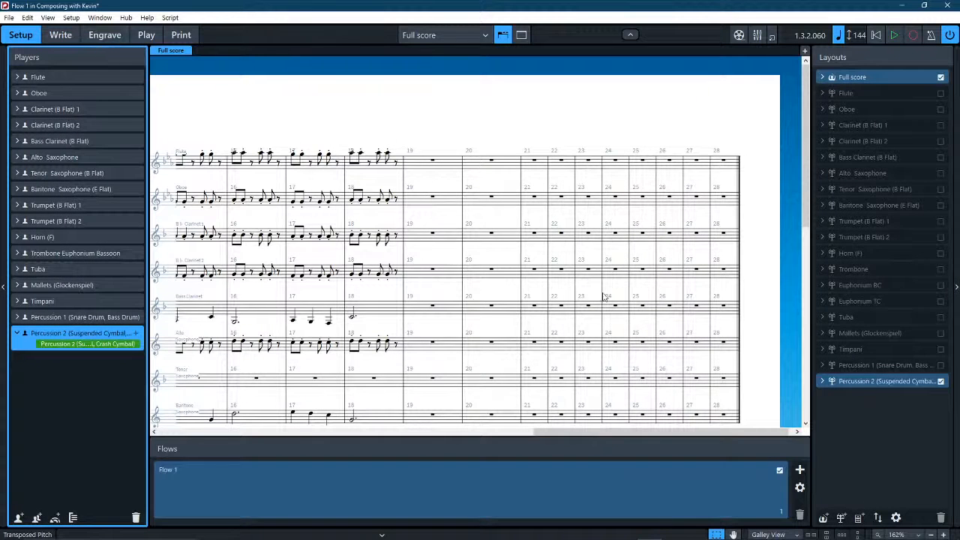
pyautogui.click(769, 534)
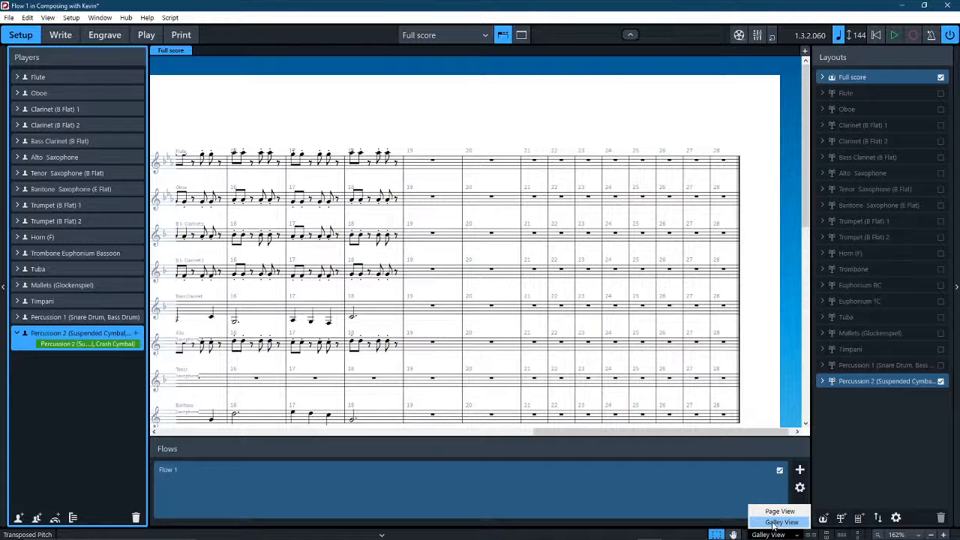
pyautogui.click(780, 510)
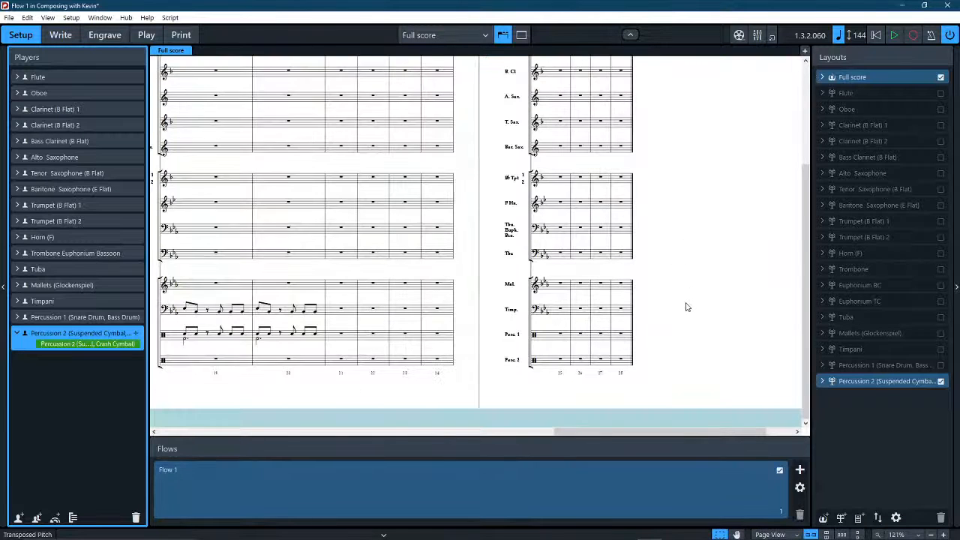
pyautogui.scroll(3, 404, 275)
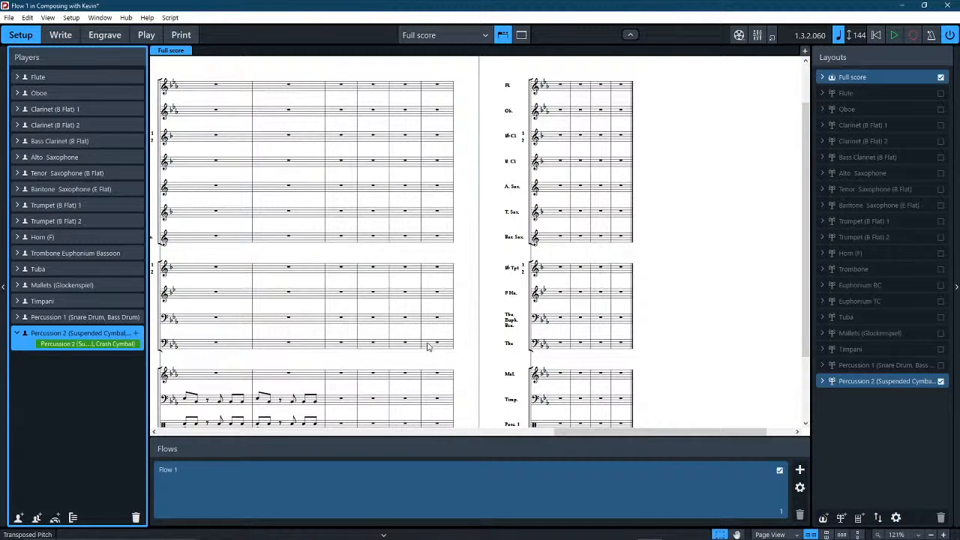
# In Engrave mode, select the Tuba's whole-bar rest in bar 19 and look through the engraving commands.
pyautogui.click(60, 36)
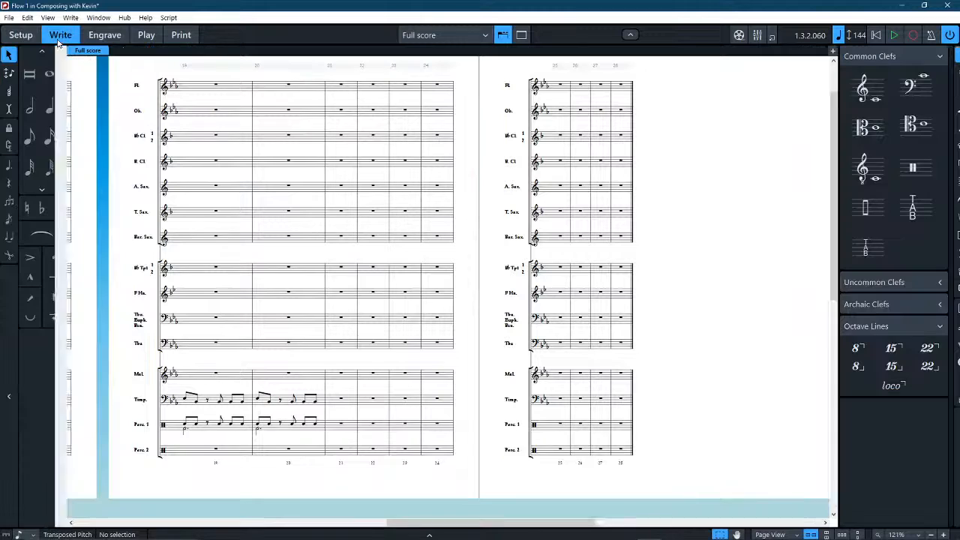
pyautogui.click(108, 39)
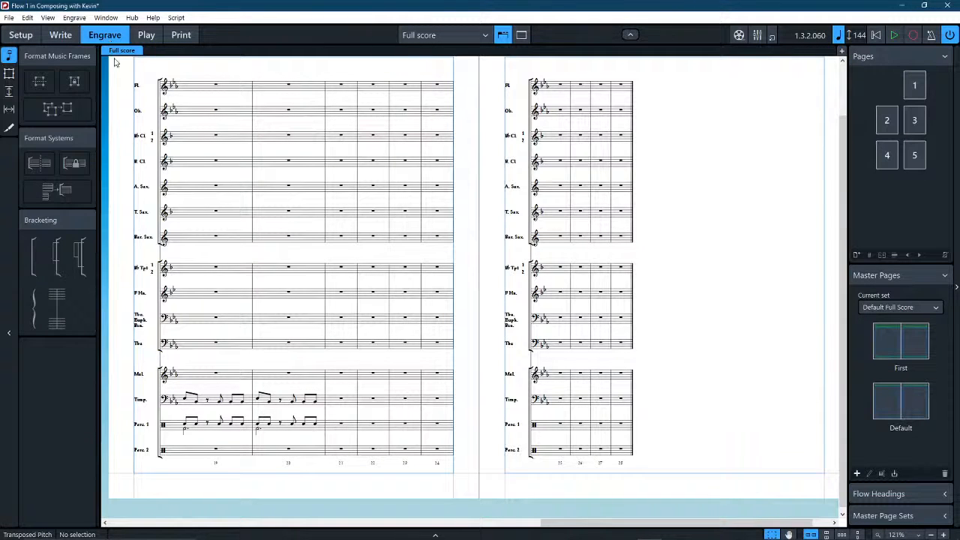
pyautogui.click(216, 343)
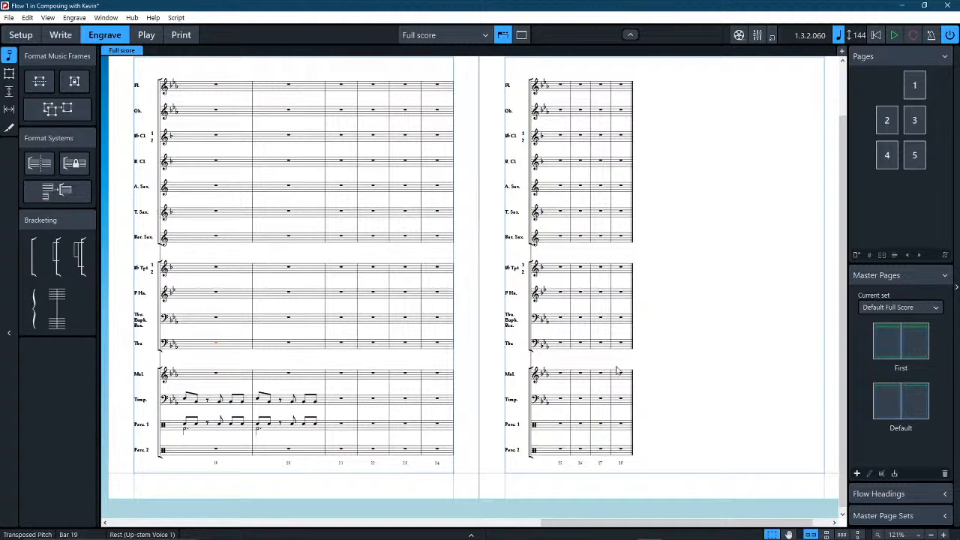
pyautogui.press('Escape')
pyautogui.click(216, 343)
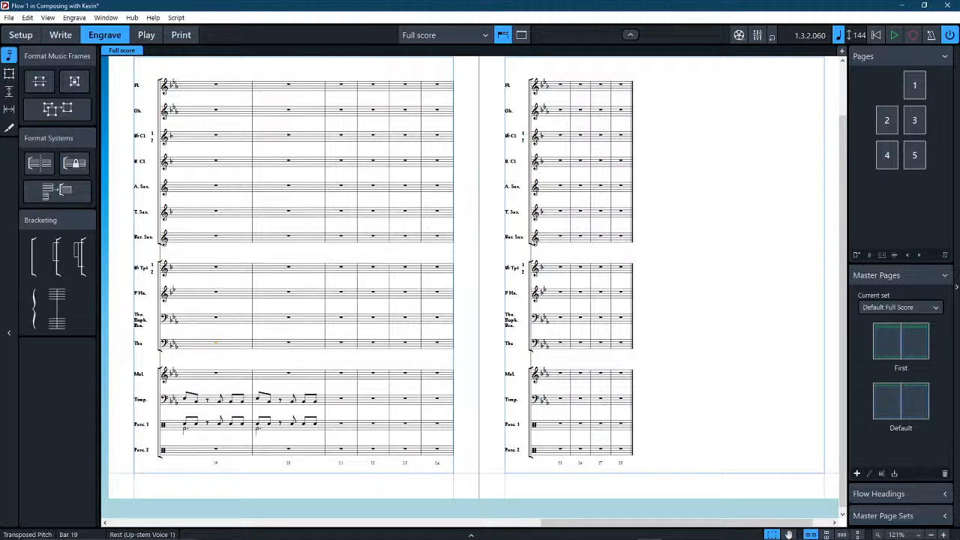
pyautogui.click(74, 18)
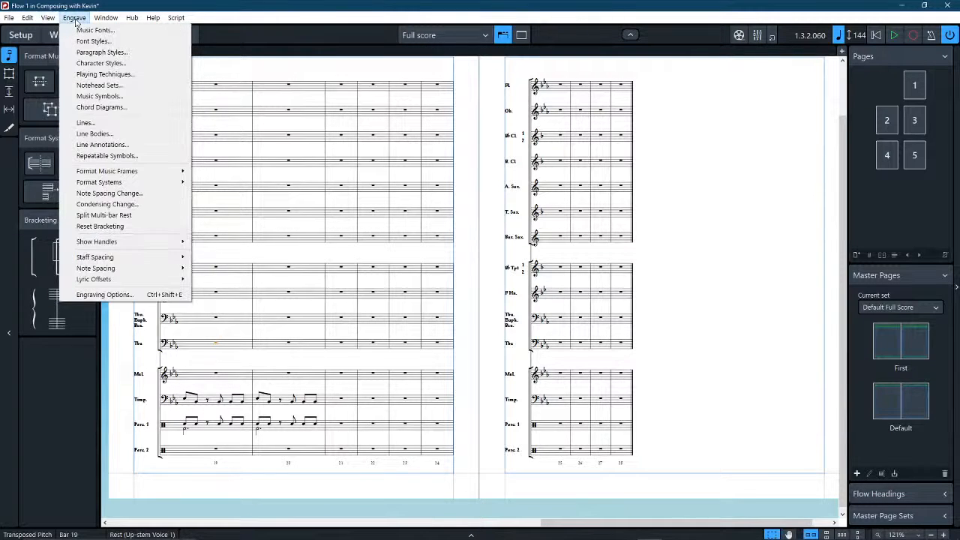
pyautogui.click(75, 17)
# Return to Setup mode, examine the Staves and Systems page of the full score's Layout Options, and close the dialog.
pyautogui.click(21, 35)
pyautogui.click(71, 17)
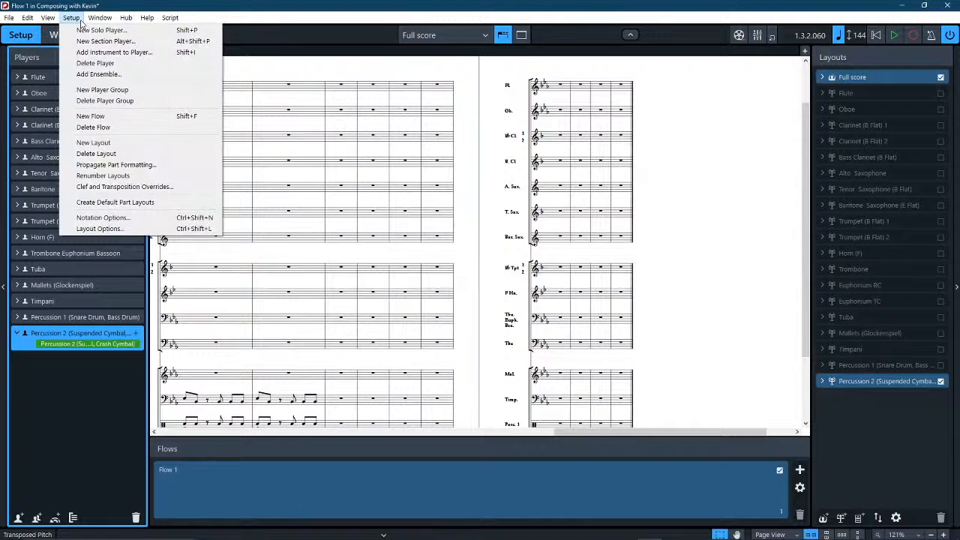
pyautogui.click(110, 227)
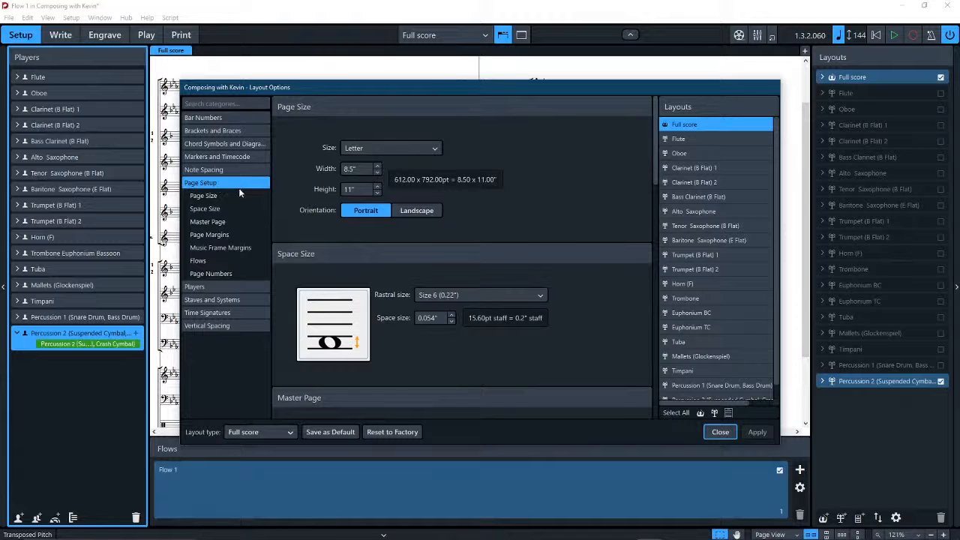
pyautogui.click(232, 299)
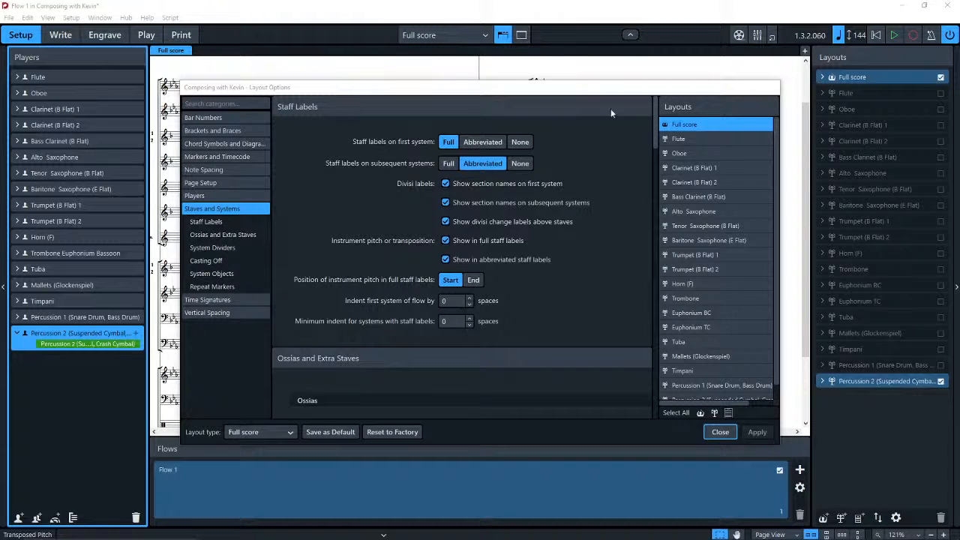
pyautogui.click(719, 432)
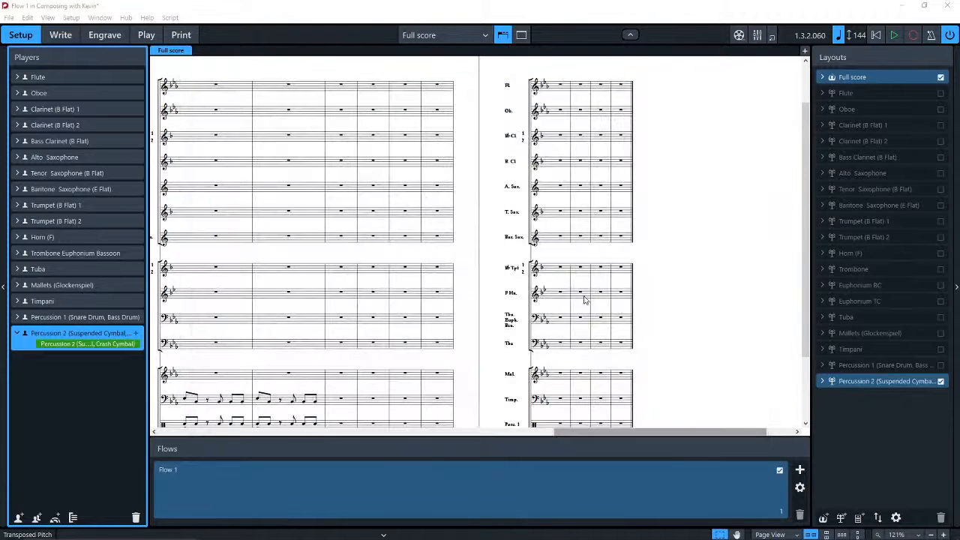
# Check the installed program version in the About Dorico window and close it.
pyautogui.click(144, 19)
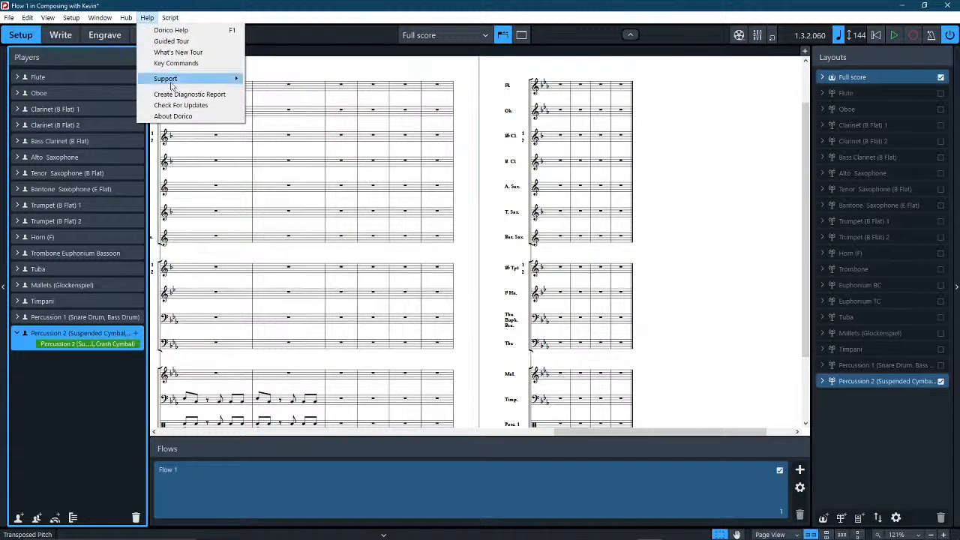
pyautogui.click(173, 116)
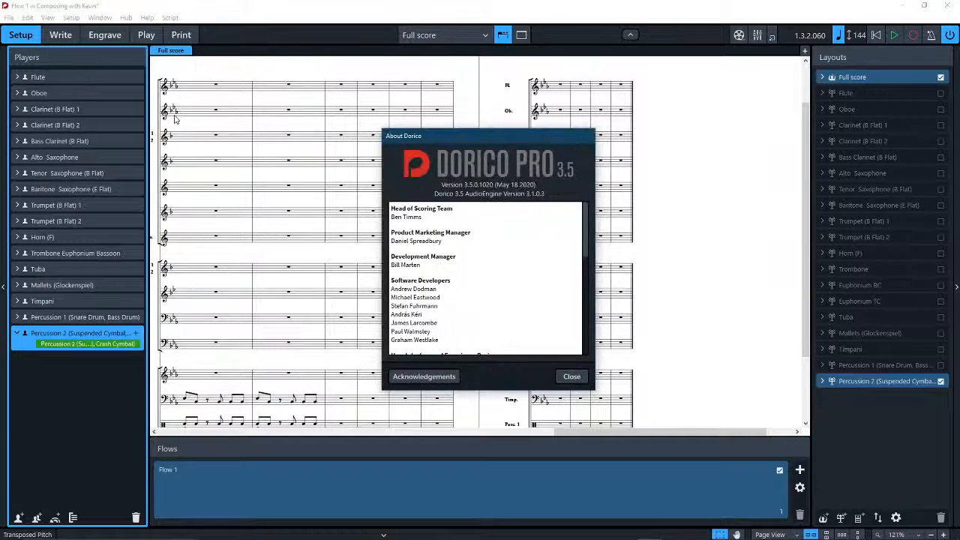
pyautogui.click(572, 376)
pyautogui.click(100, 17)
pyautogui.moveTo(80, 20)
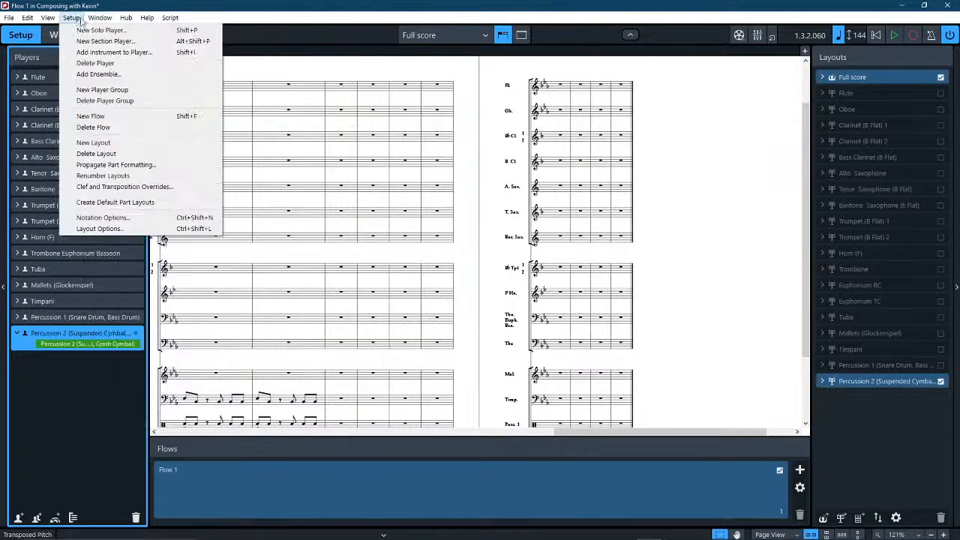
pyautogui.click(117, 4)
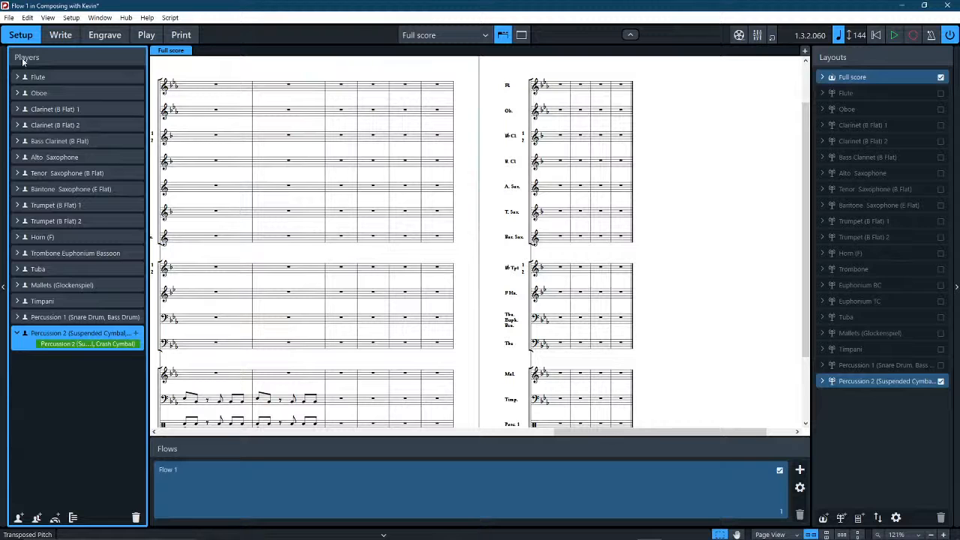
# In Engrave mode, examine Staff Spacing, the frame tools and the staff editing commands for a way to hide a staff.
pyautogui.click(101, 39)
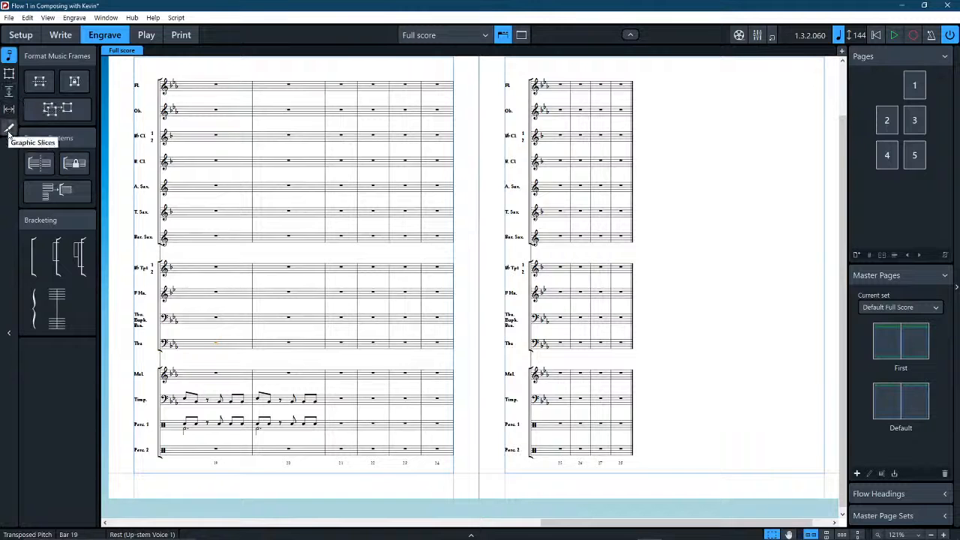
pyautogui.click(9, 91)
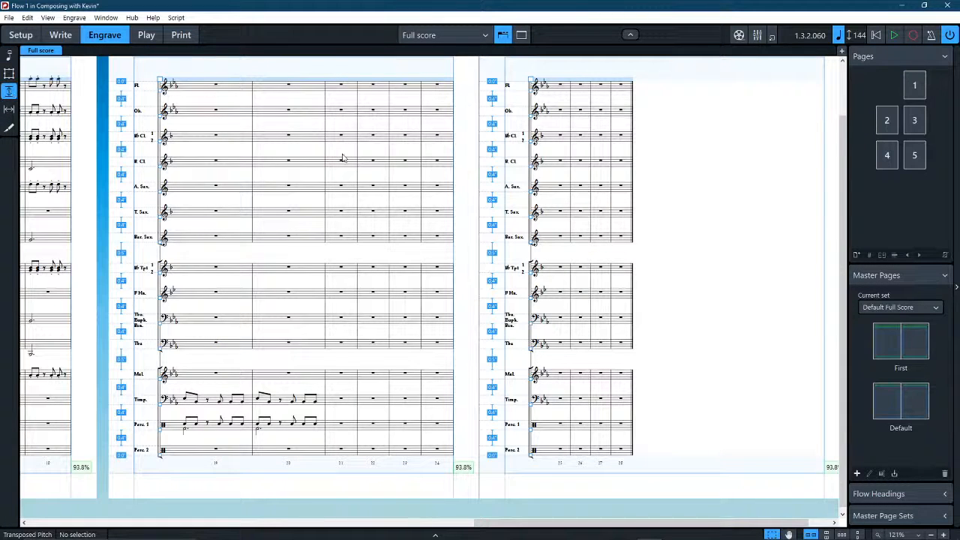
pyautogui.click(9, 74)
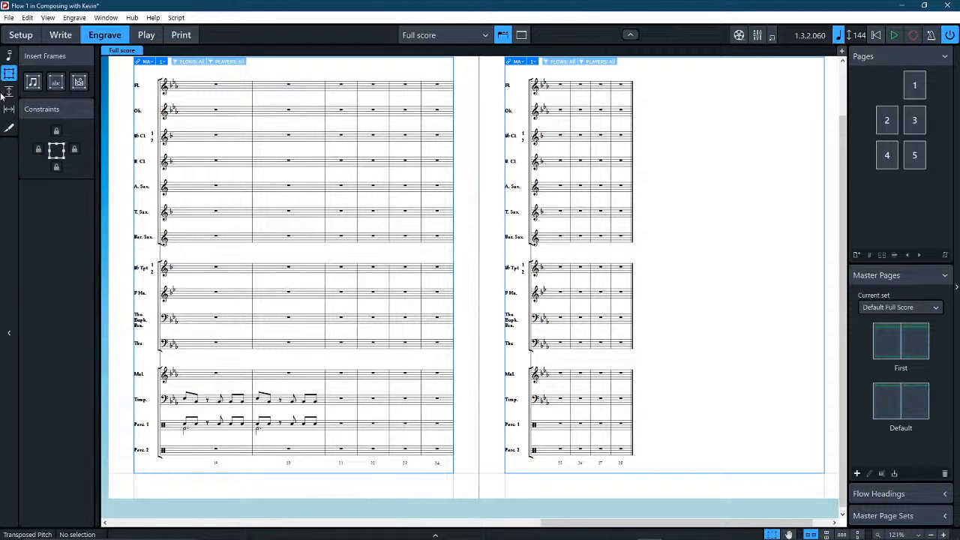
pyautogui.click(29, 18)
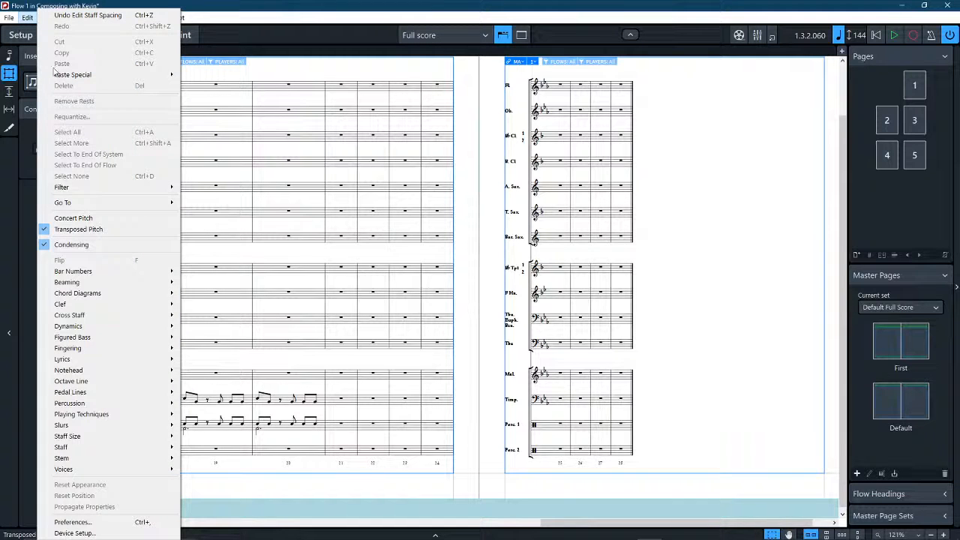
pyautogui.moveTo(101, 450)
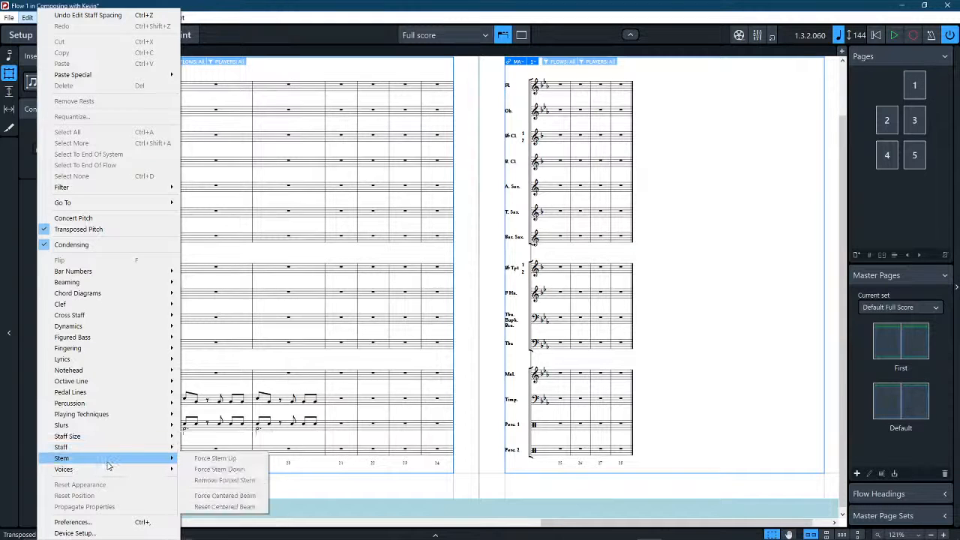
pyautogui.moveTo(146, 449)
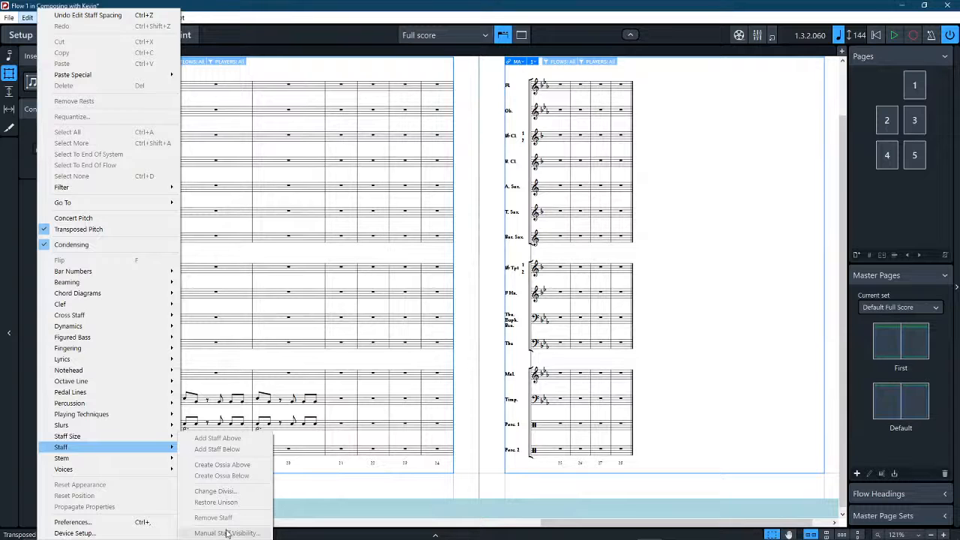
pyautogui.click(514, 3)
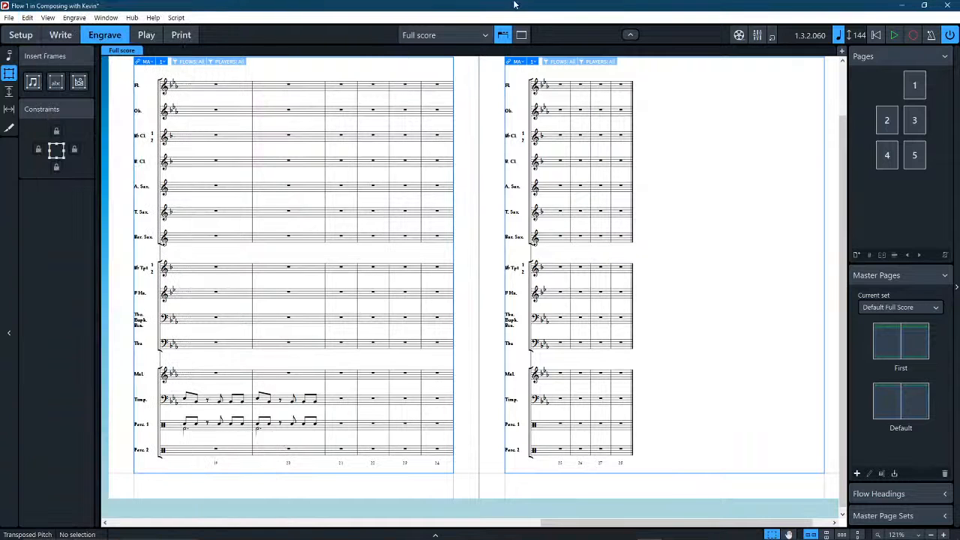
# In Write mode, select the Horn's rest in bar 19 and hide the Tuba staff from there with Manual Staff Visibility.
pyautogui.click(62, 37)
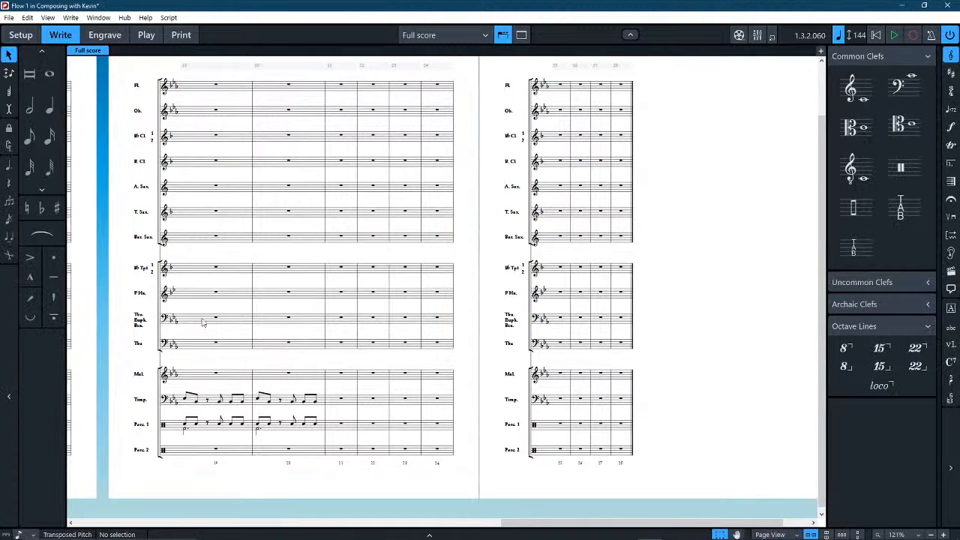
pyautogui.click(219, 299)
pyautogui.click(47, 17)
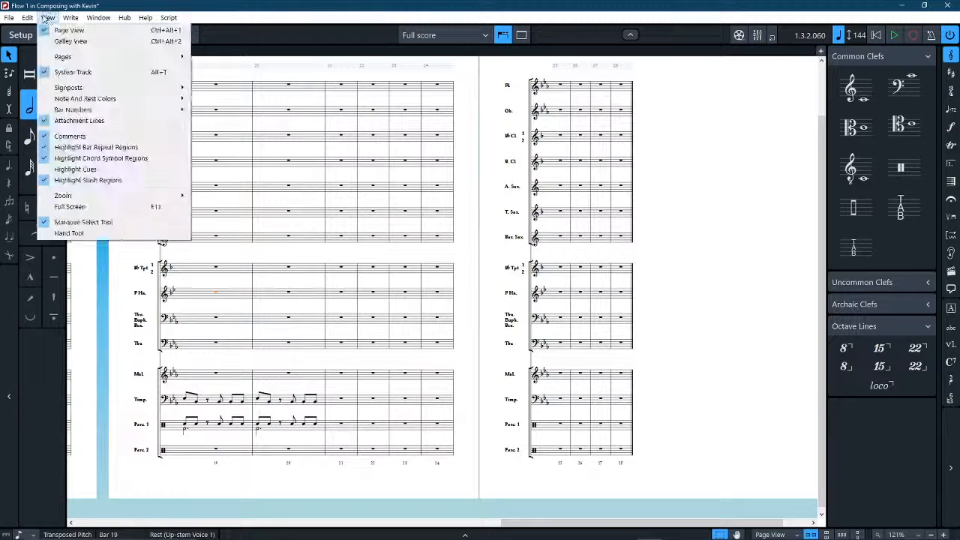
pyautogui.moveTo(28, 18)
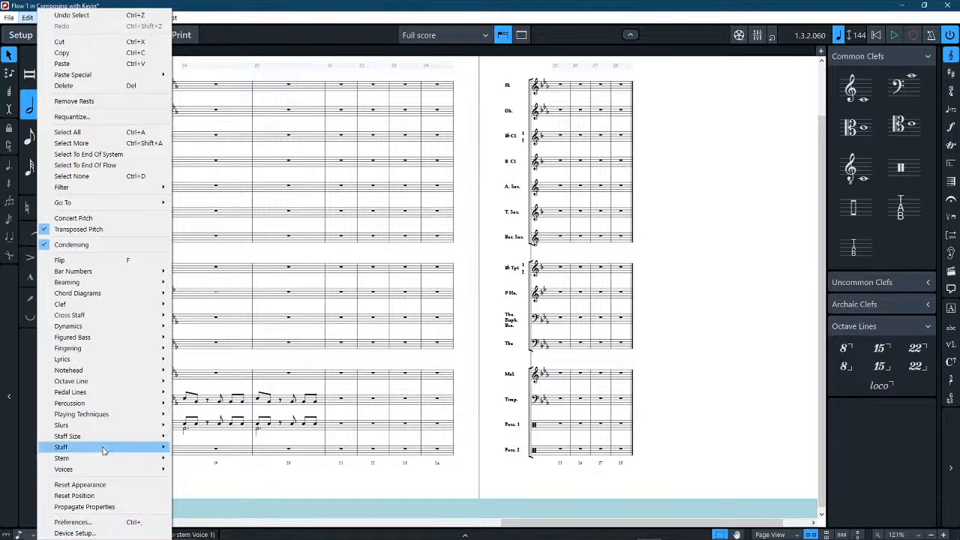
pyautogui.click(237, 533)
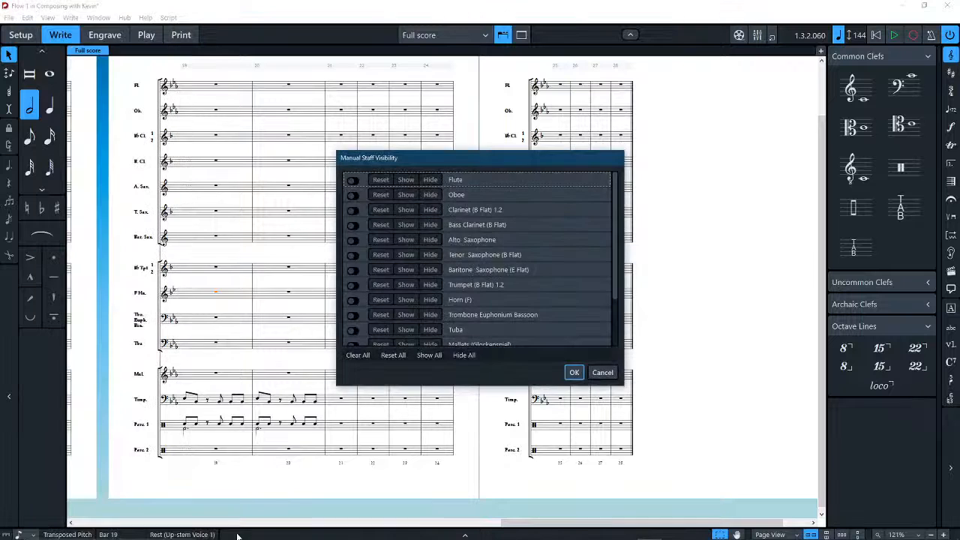
pyautogui.scroll(-2, 368, 204)
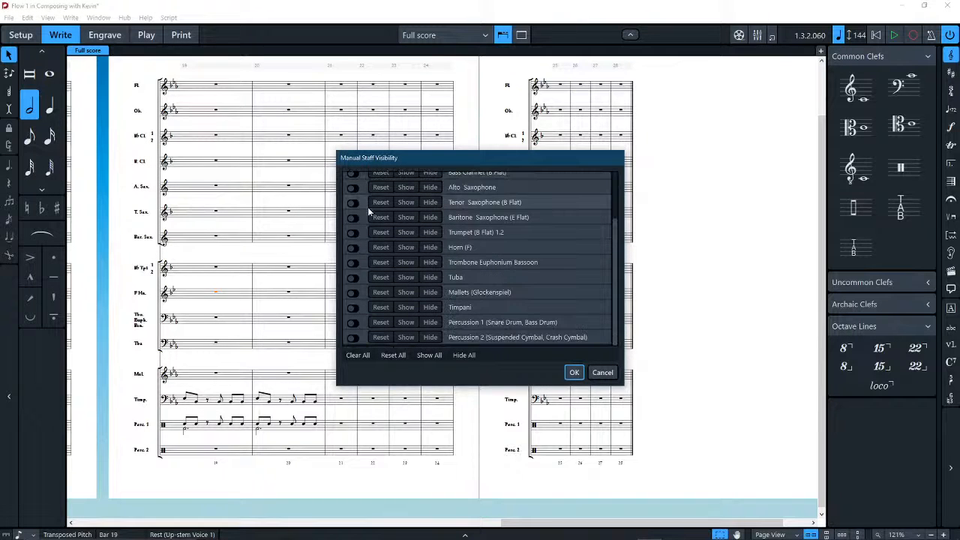
pyautogui.click(352, 279)
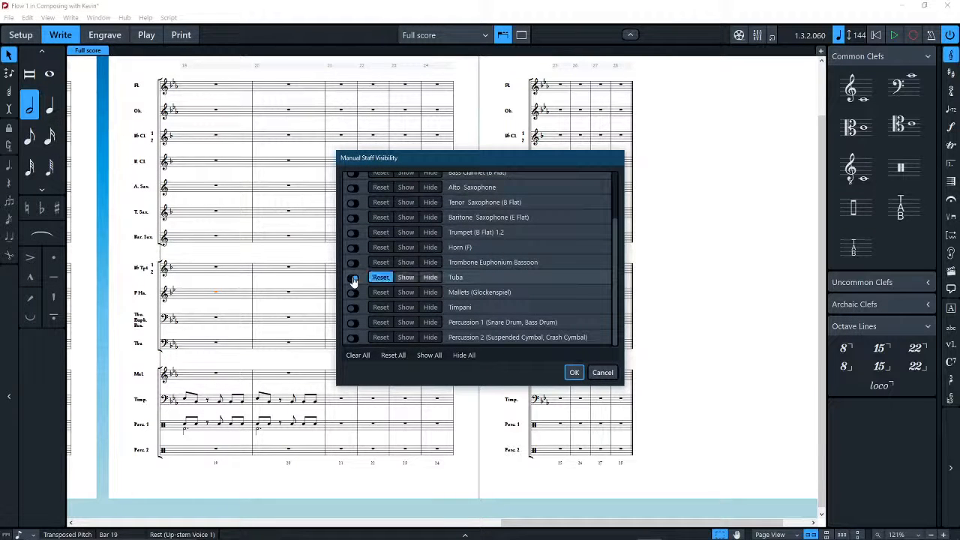
pyautogui.click(432, 277)
pyautogui.click(574, 373)
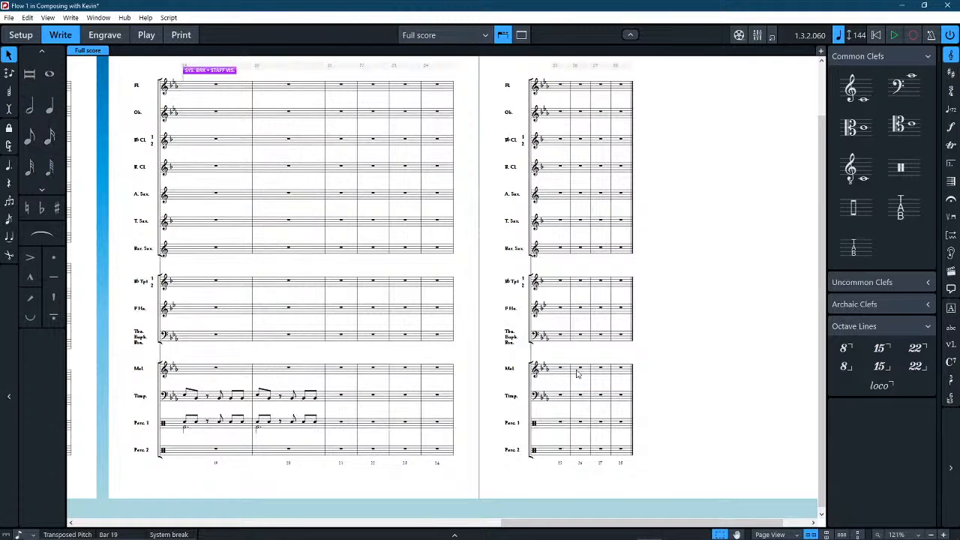
# Check the staves on the earlier pages, undo hiding the Tuba staff at bar 19, and clear the selection.
pyautogui.hscroll(-10, 246, 472)
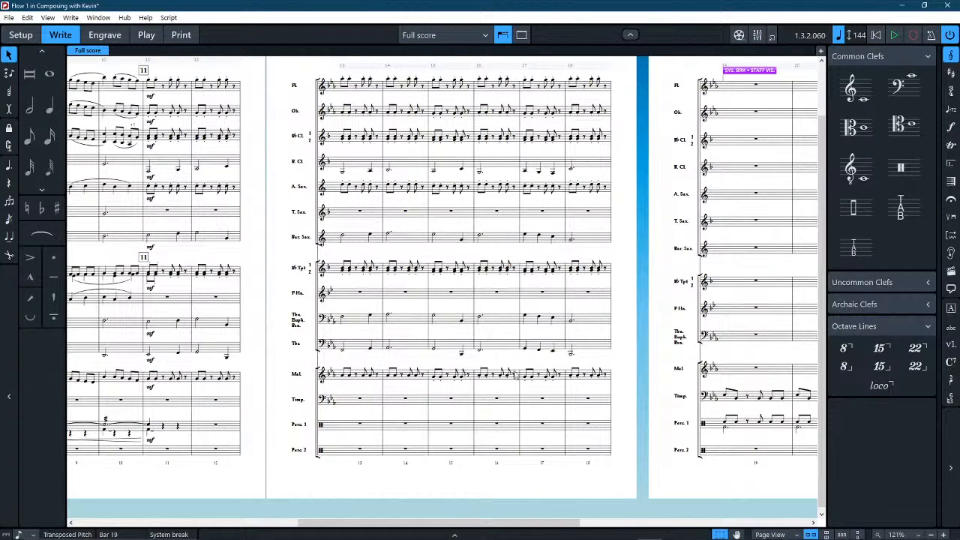
pyautogui.hscroll(-9, 517, 371)
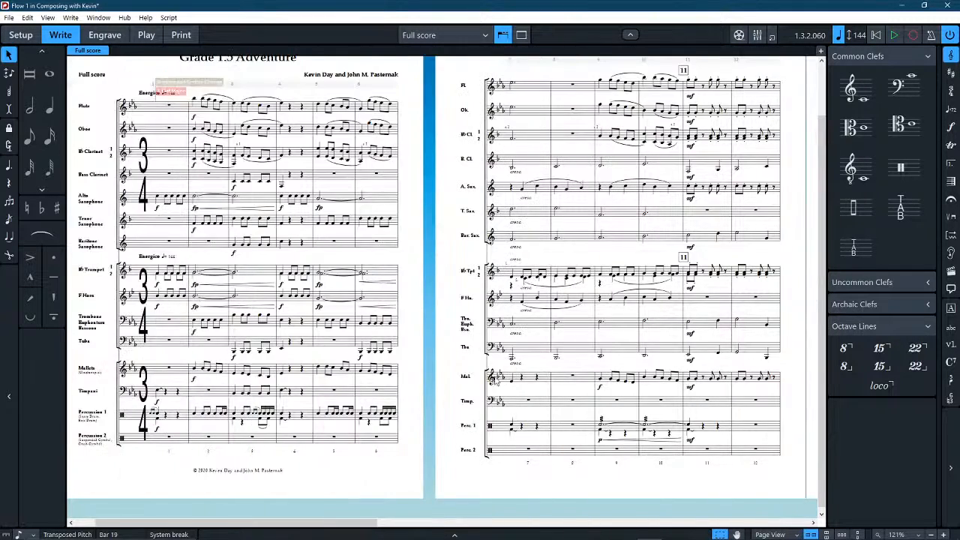
pyautogui.hscroll(10, 498, 381)
pyautogui.hscroll(8, 503, 380)
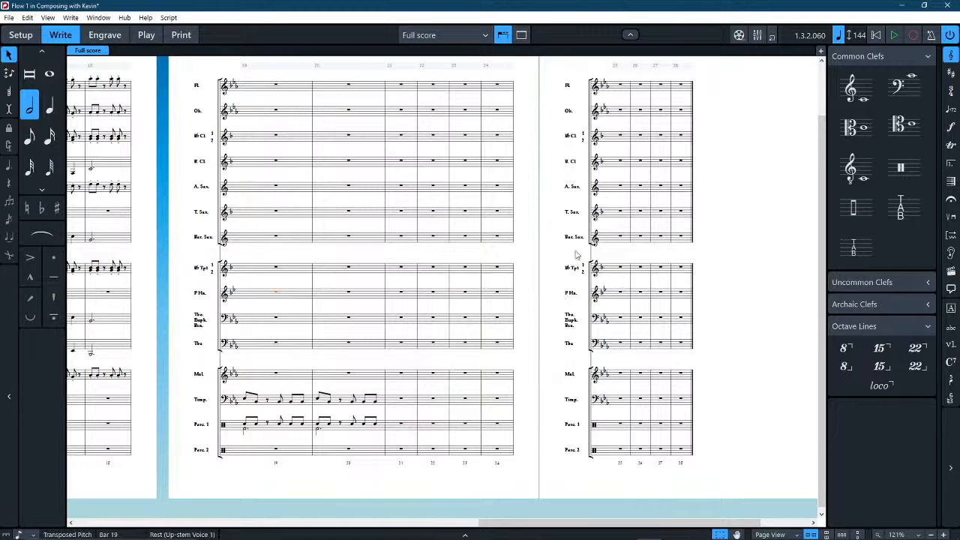
pyautogui.press('Escape')
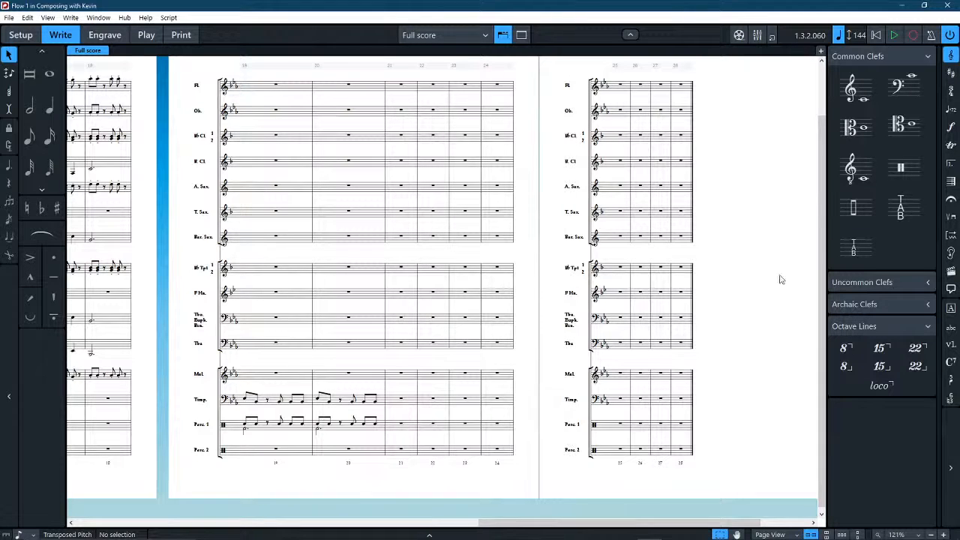
# Examine the properties of the Mallets note in bar 14 filtered to local only and global only, then restore showing all properties.
pyautogui.click(425, 533)
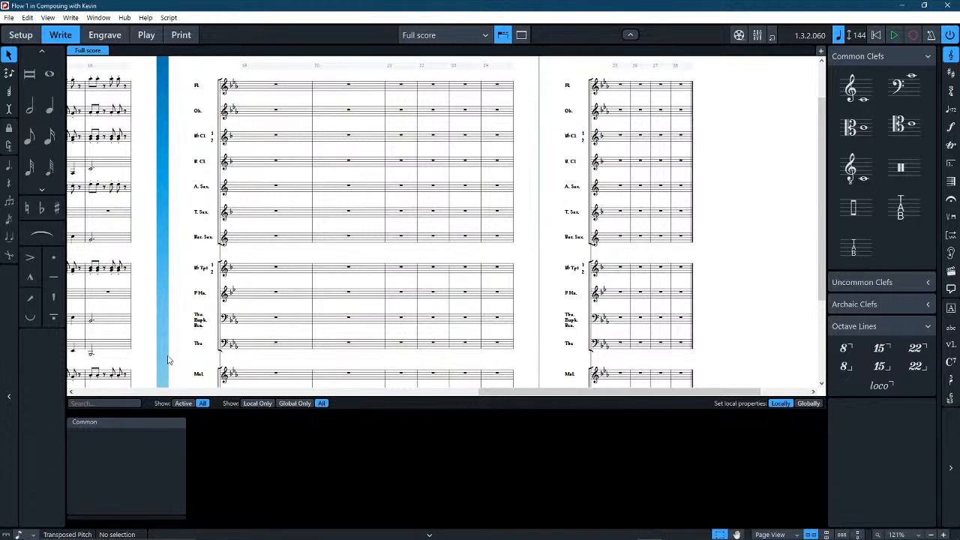
pyautogui.moveTo(167, 360); pyautogui.dragTo(521, 154)
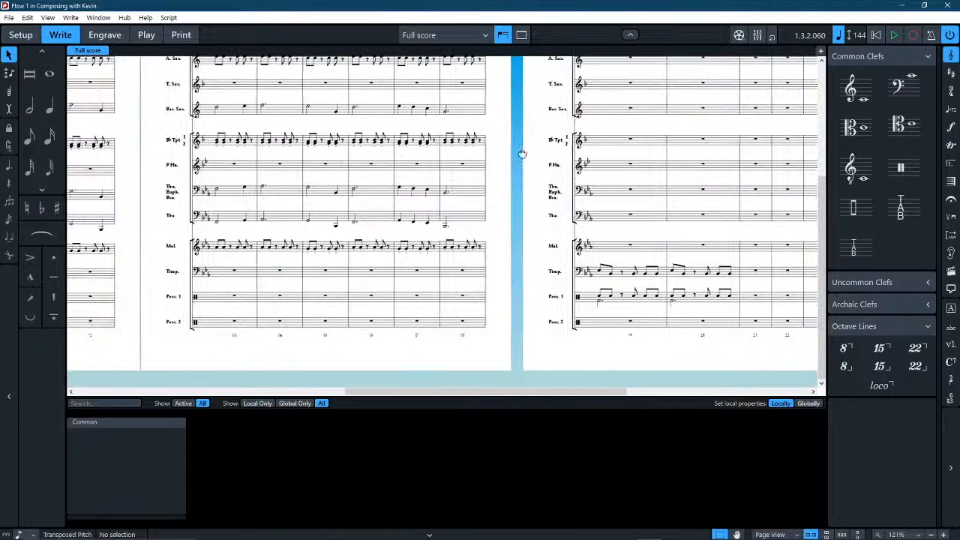
pyautogui.click(261, 250)
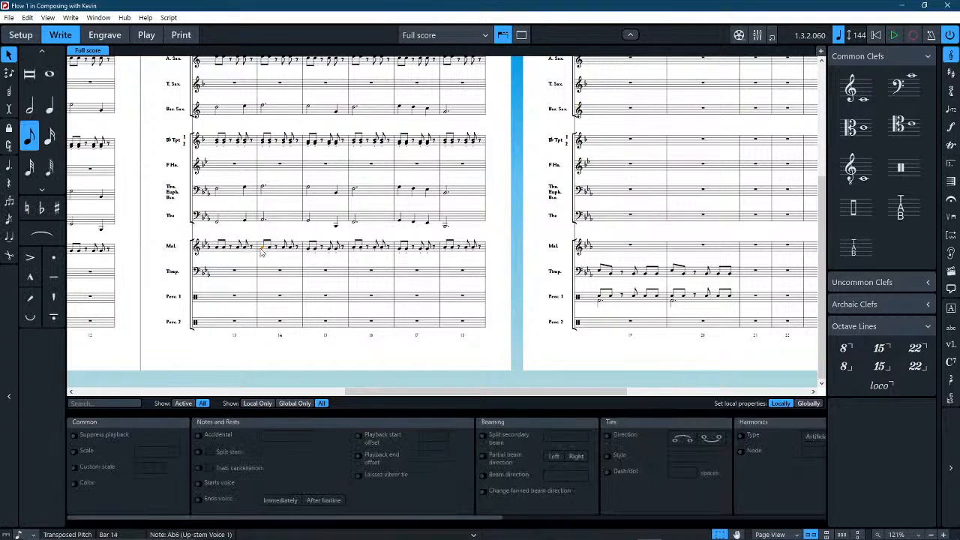
pyautogui.click(257, 403)
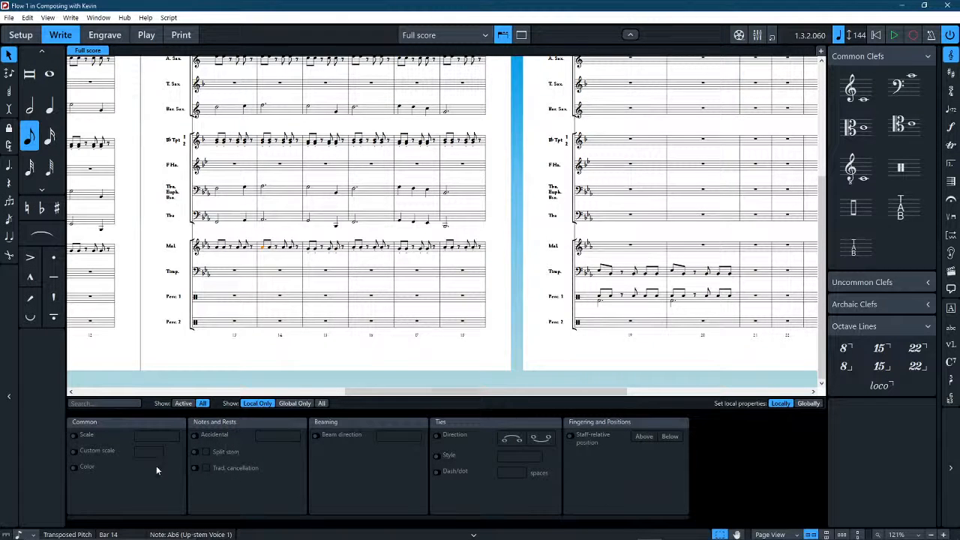
pyautogui.click(291, 402)
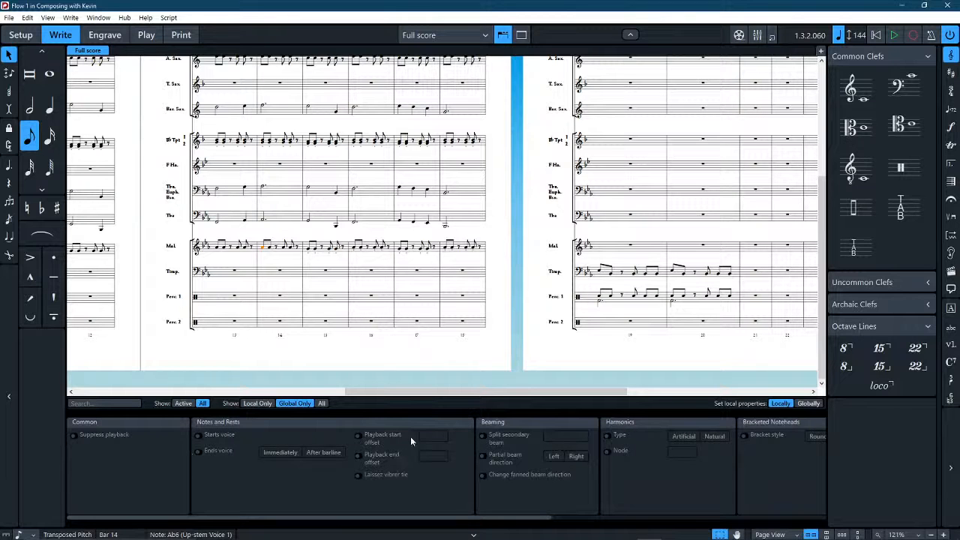
pyautogui.click(511, 221)
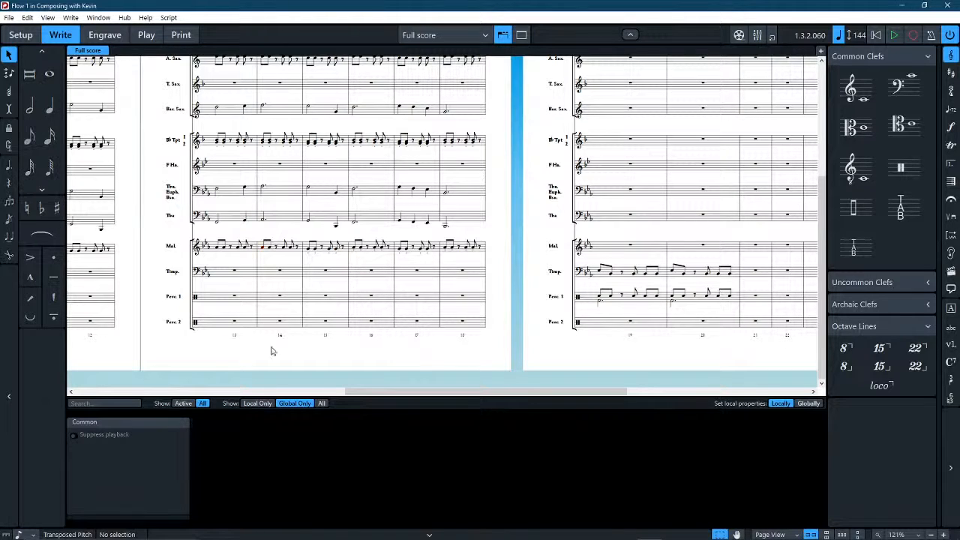
pyautogui.click(322, 403)
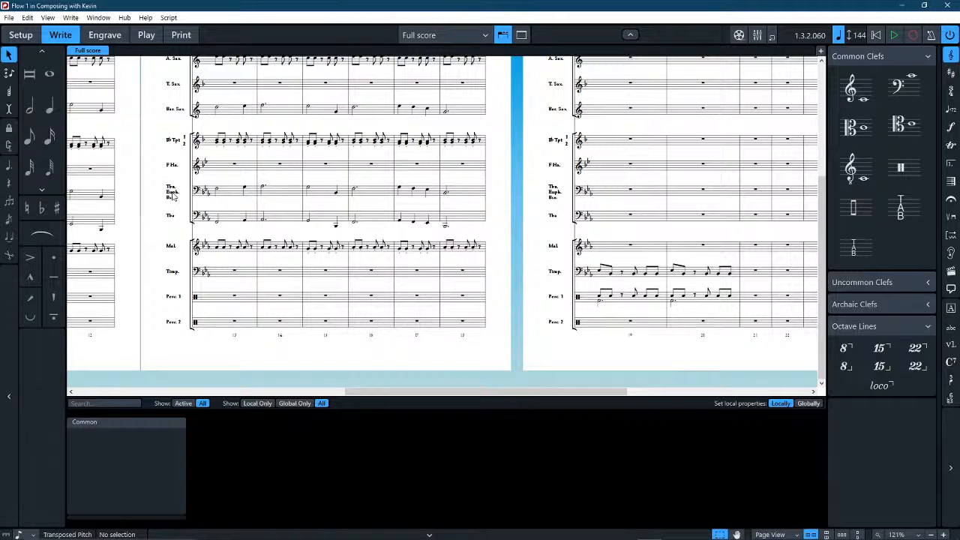
# Preview the Euphonium TC and Euphonium BC part layouts in Print mode.
pyautogui.click(21, 34)
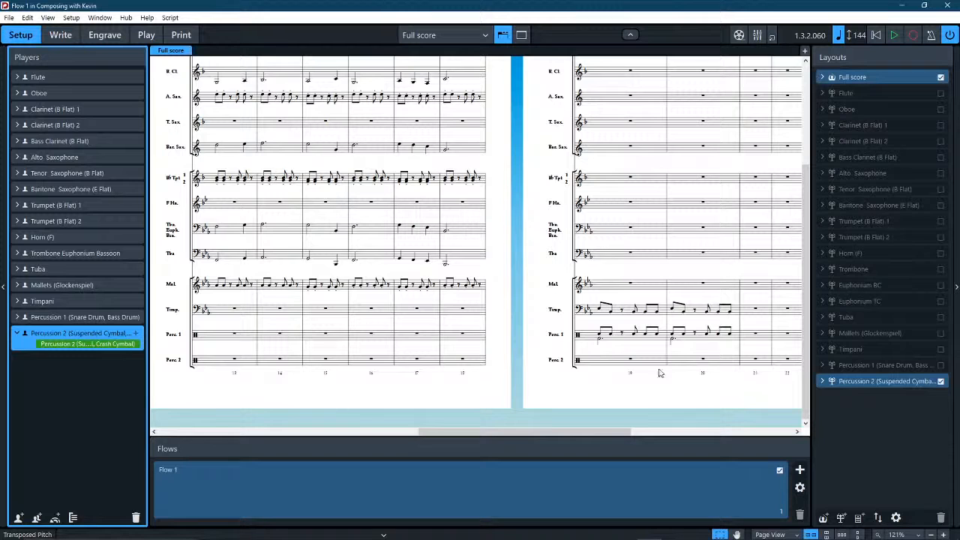
pyautogui.click(883, 300)
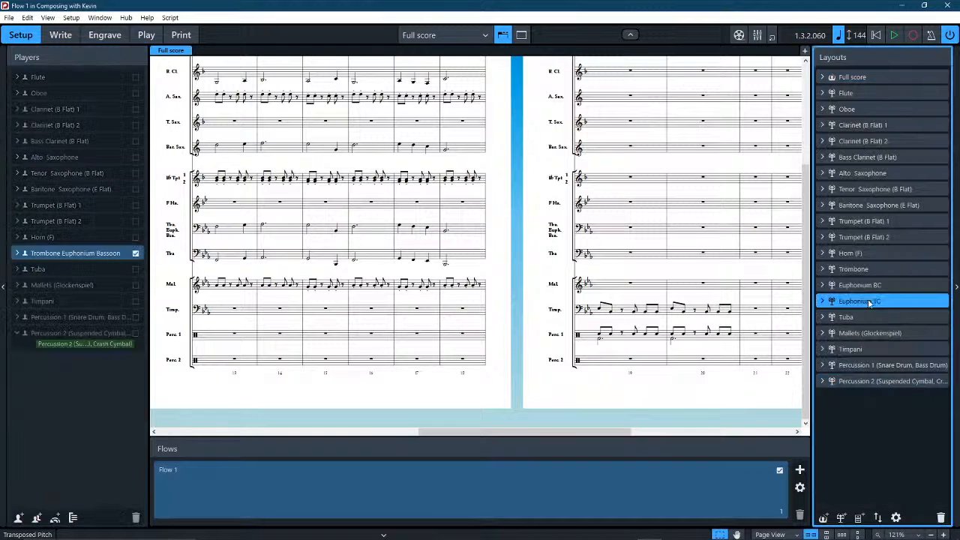
pyautogui.click(180, 36)
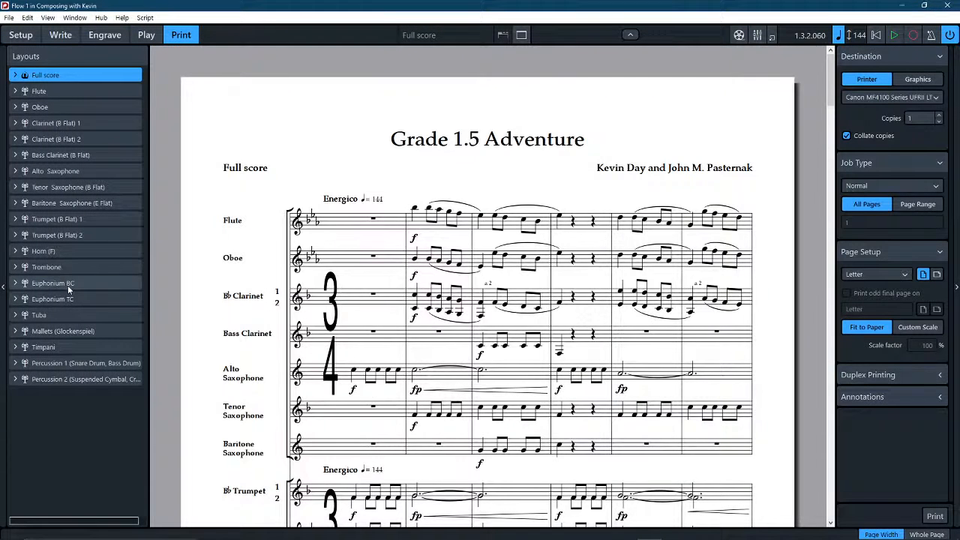
pyautogui.click(61, 297)
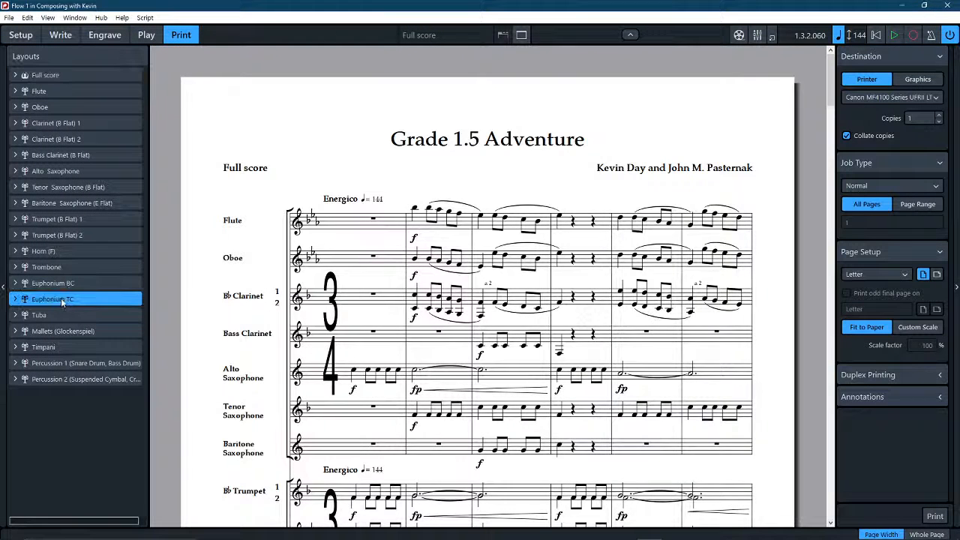
pyautogui.scroll(5, 428, 304)
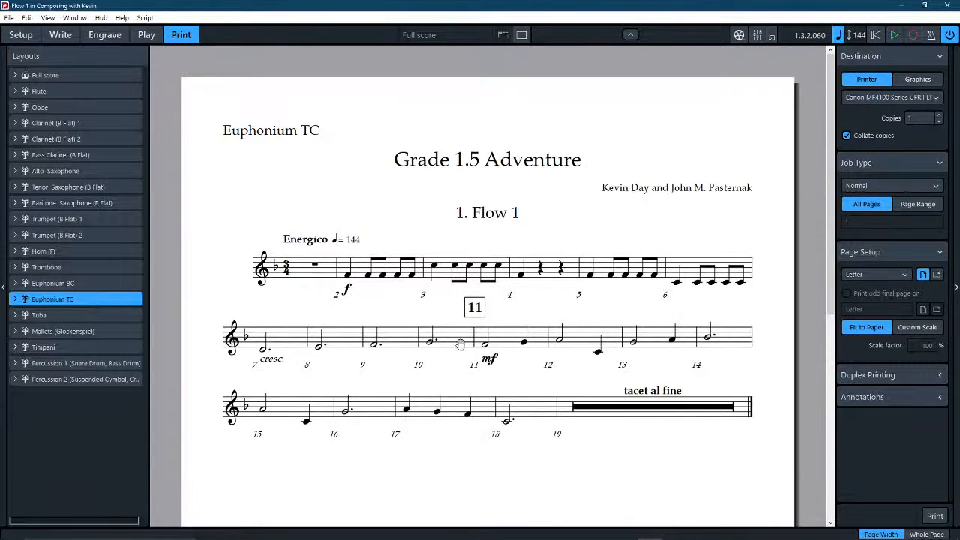
pyautogui.click(88, 283)
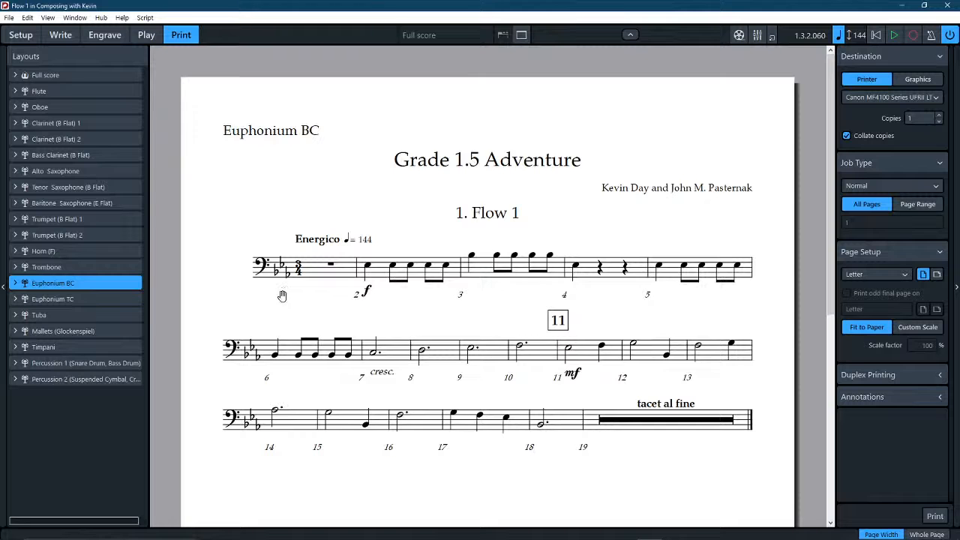
# Return to Write mode and examine the percussion staves of the full score between bars 7 and 18.
pyautogui.click(25, 36)
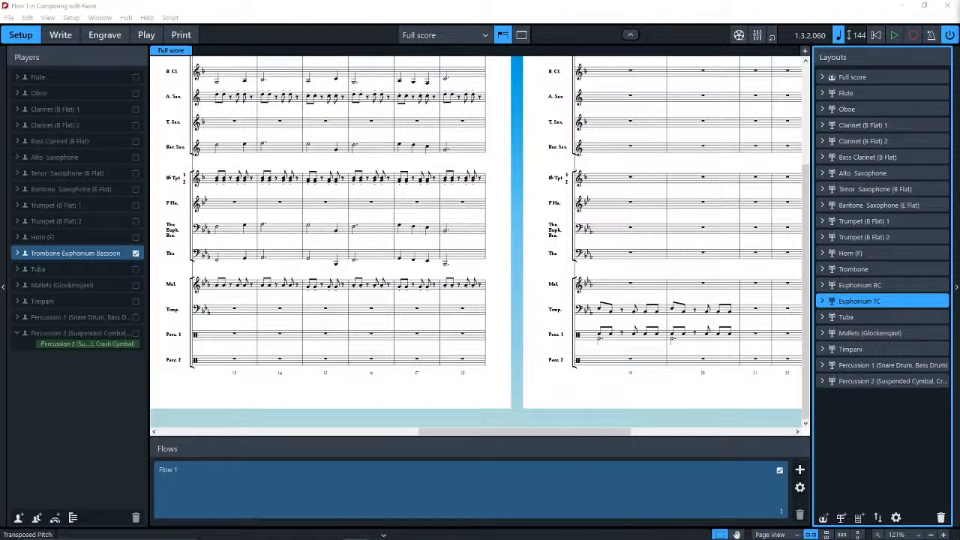
pyautogui.click(525, 243)
pyautogui.rightClick(520, 267)
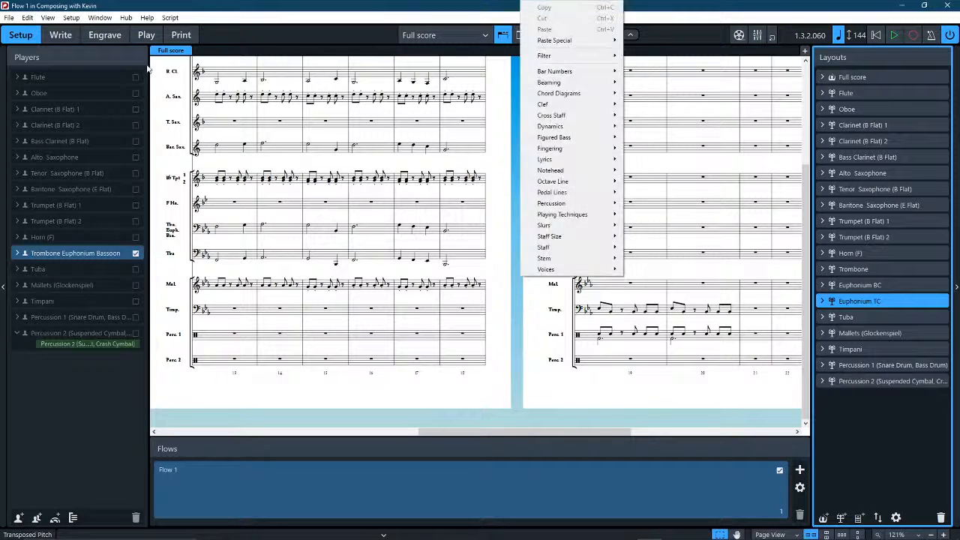
pyautogui.click(51, 34)
pyautogui.scroll(-2, 525, 288)
pyautogui.moveTo(496, 360); pyautogui.dragTo(727, 320)
pyautogui.moveTo(296, 364); pyautogui.dragTo(368, 308)
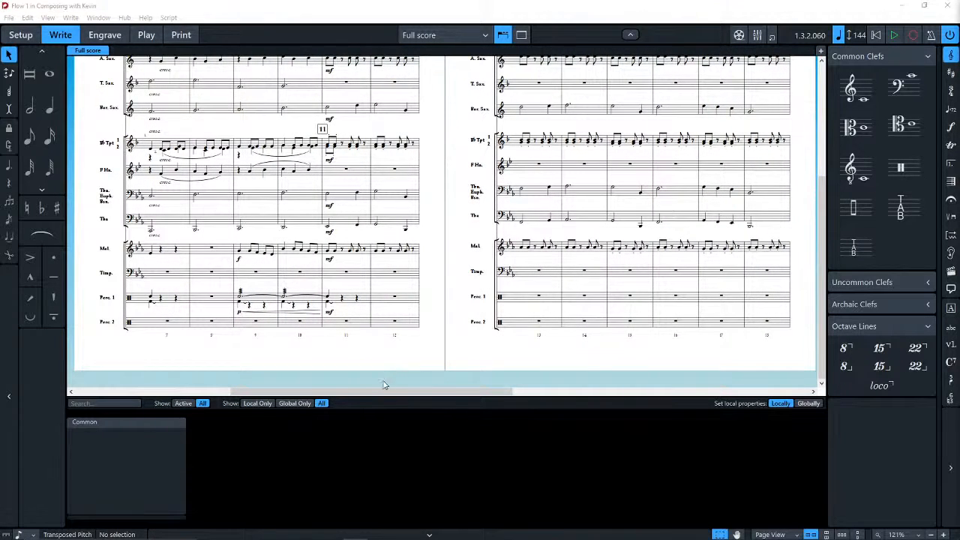
pyautogui.scroll(1, 424, 386)
pyautogui.scroll(4, 427, 387)
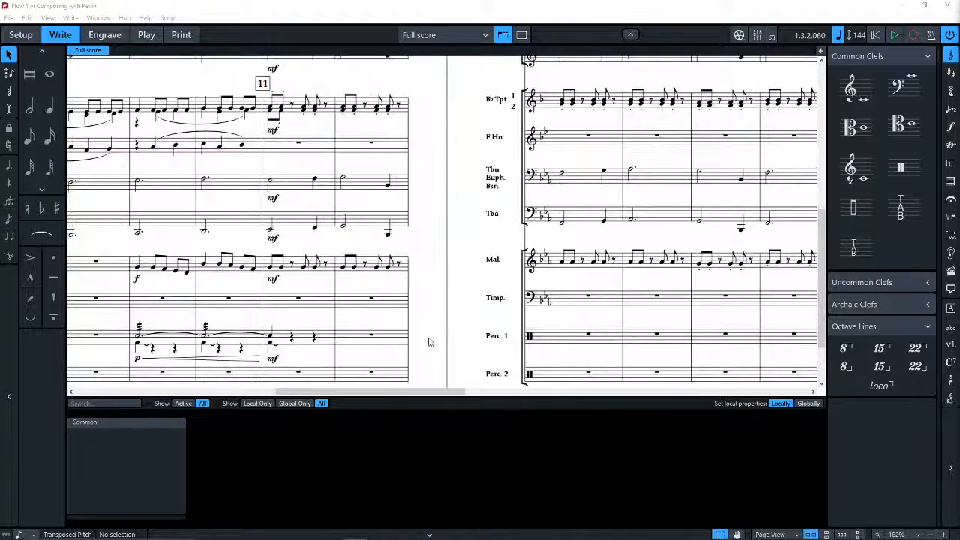
pyautogui.moveTo(446, 238); pyautogui.dragTo(332, 221)
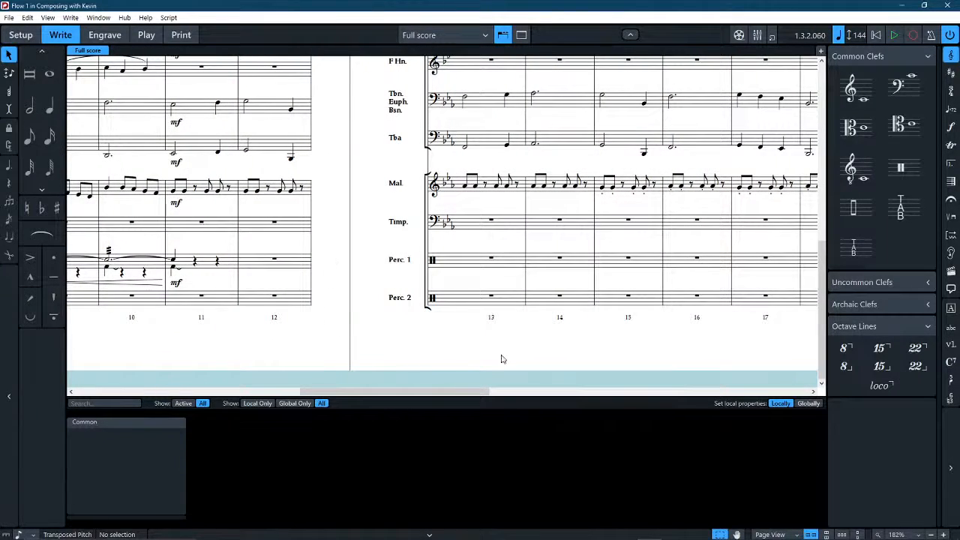
pyautogui.moveTo(584, 356); pyautogui.dragTo(460, 347)
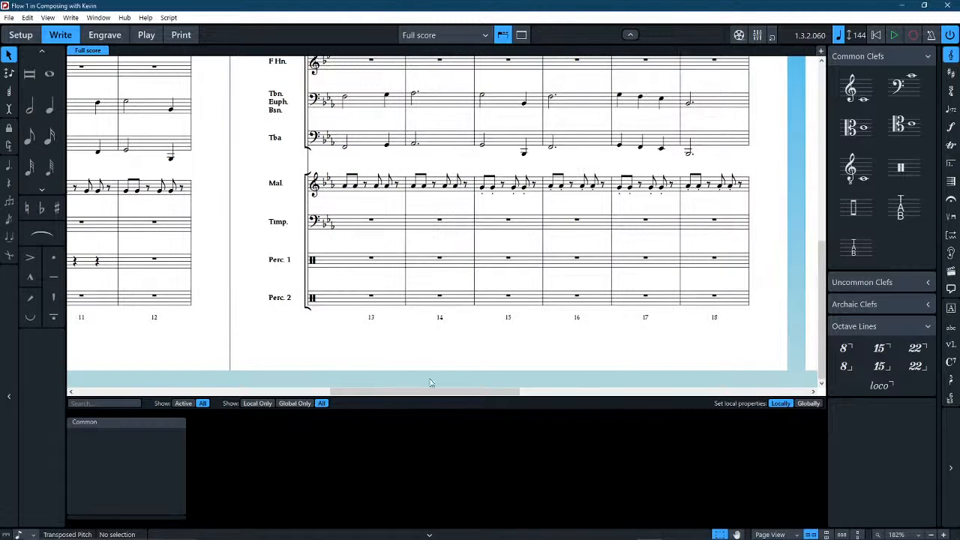
pyautogui.moveTo(246, 235); pyautogui.dragTo(349, 264)
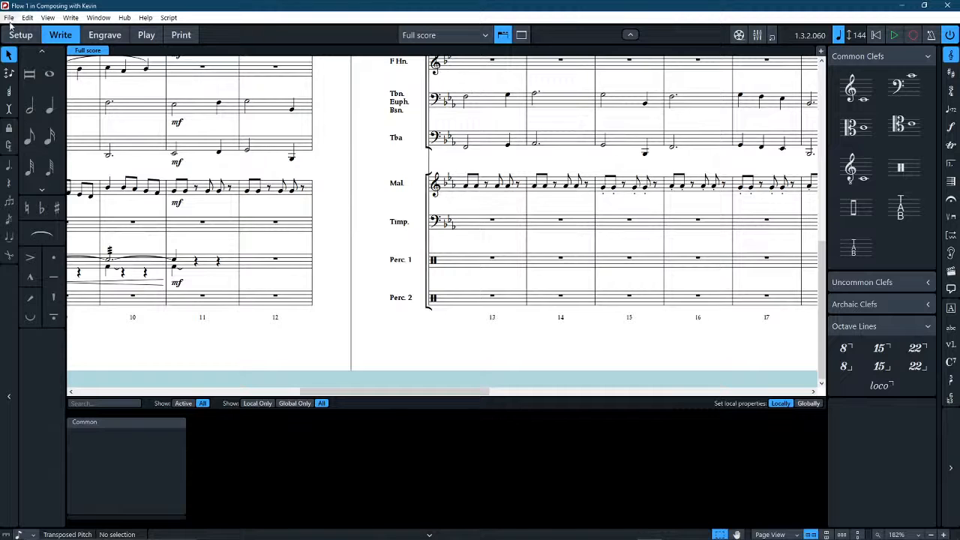
# Enter cabasa eighth notes in bar 11 of Percussion 2, filling every eighth position except beat 2, and leave note input.
pyautogui.click(10, 55)
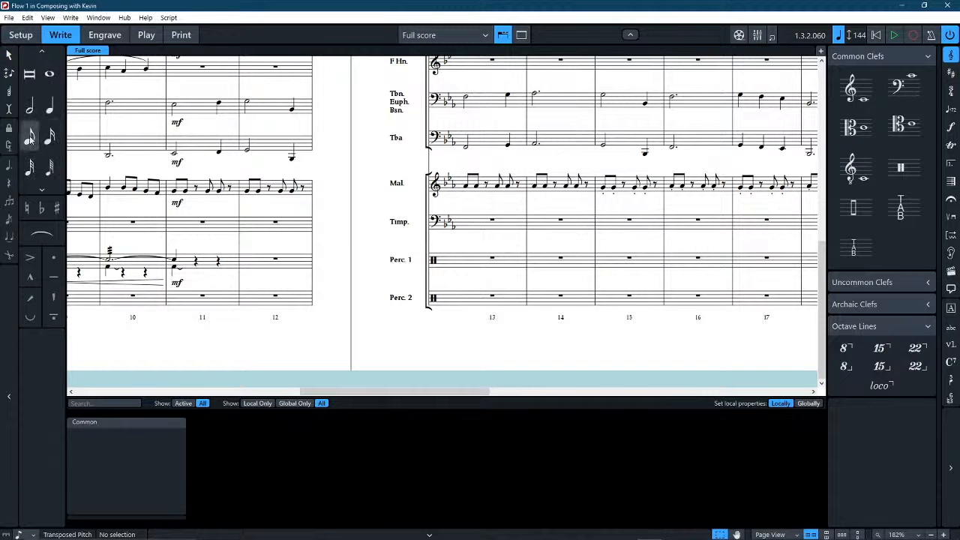
pyautogui.click(30, 136)
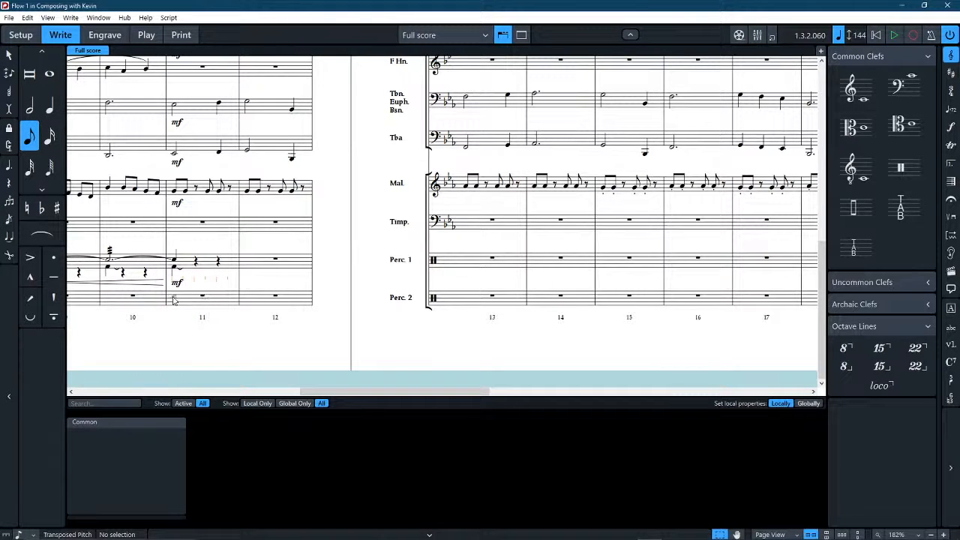
pyautogui.hscroll(-3, 208, 317)
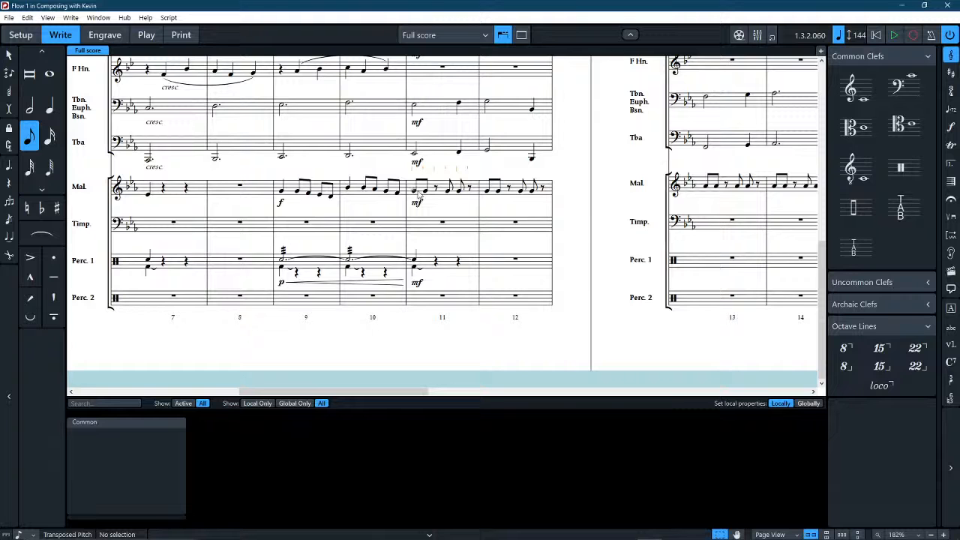
pyautogui.scroll(5, 421, 195)
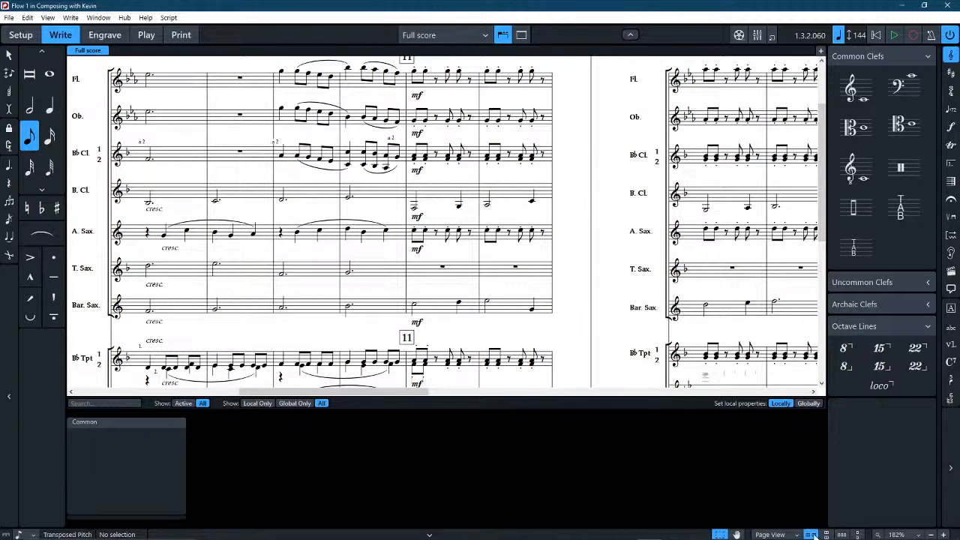
pyautogui.scroll(-5, 427, 198)
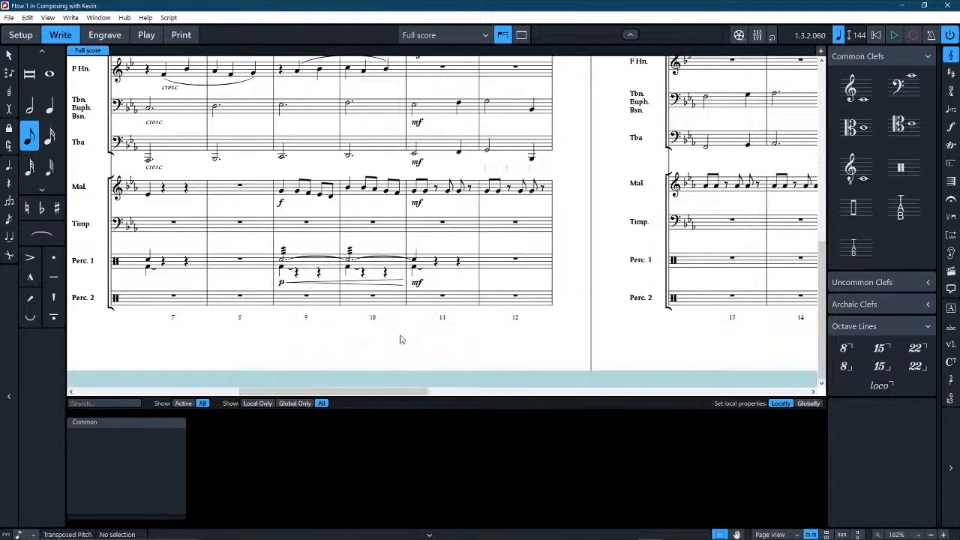
pyautogui.click(417, 299)
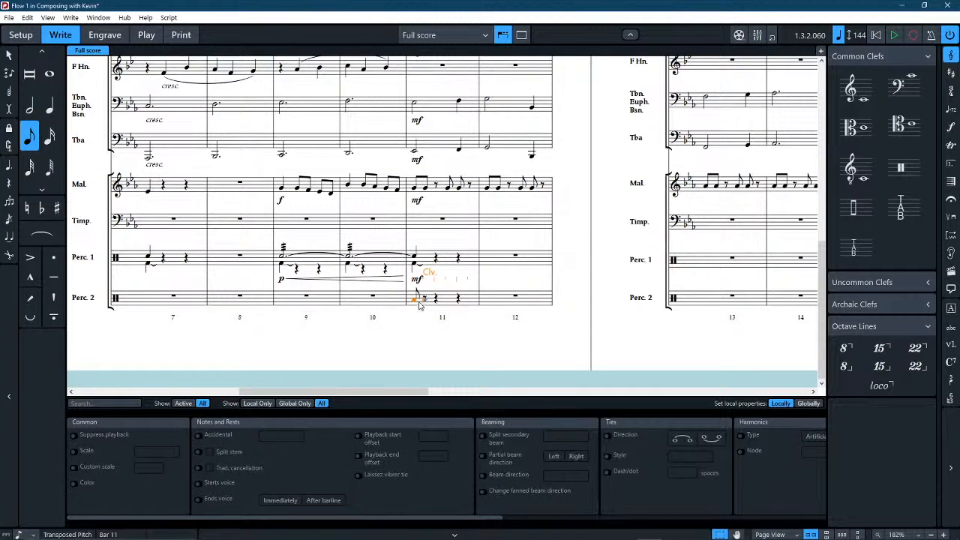
pyautogui.click(424, 306)
pyautogui.click(424, 304)
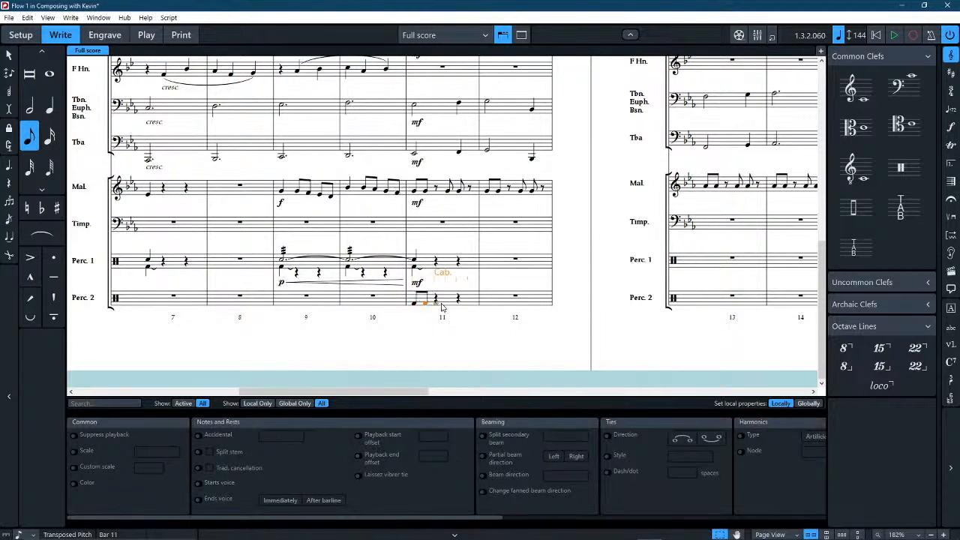
pyautogui.click(448, 304)
pyautogui.click(459, 304)
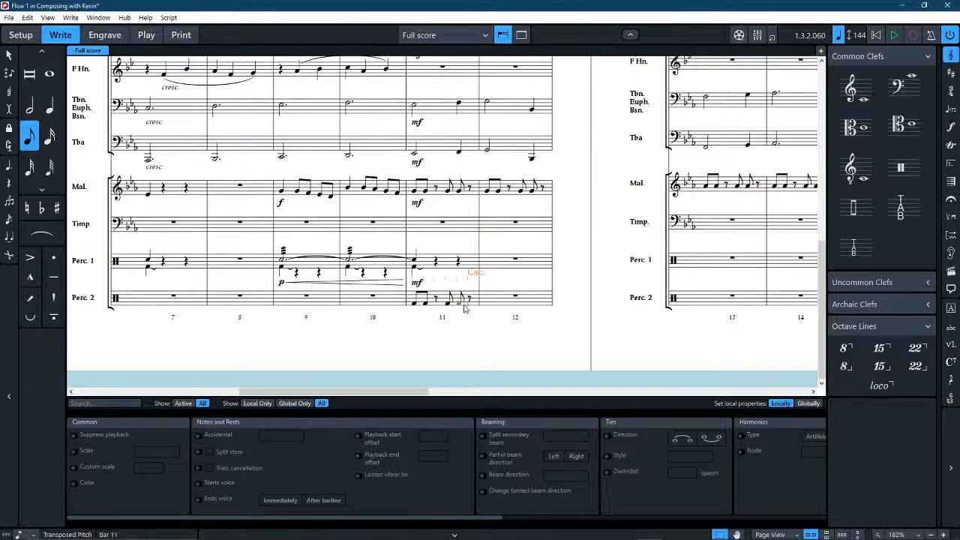
pyautogui.click(470, 304)
pyautogui.click(9, 54)
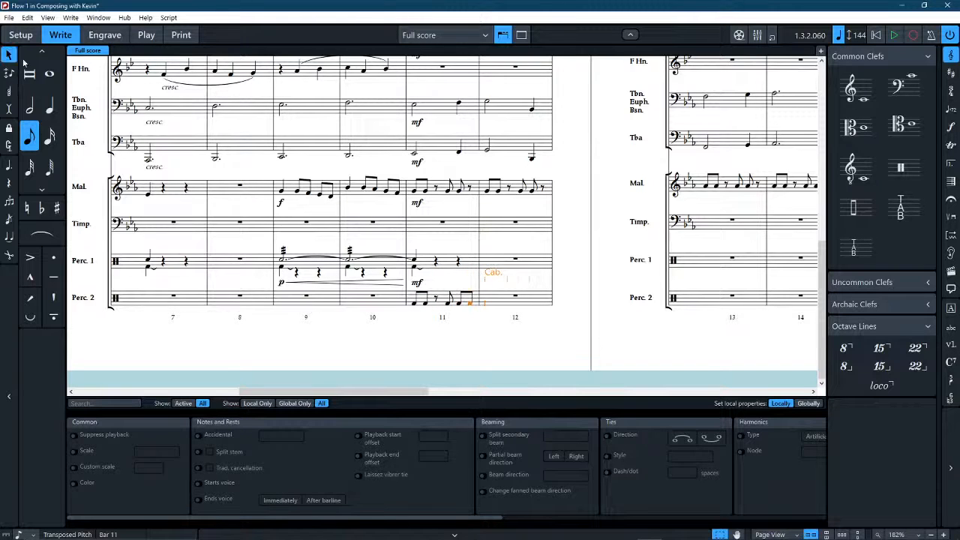
pyautogui.click(447, 338)
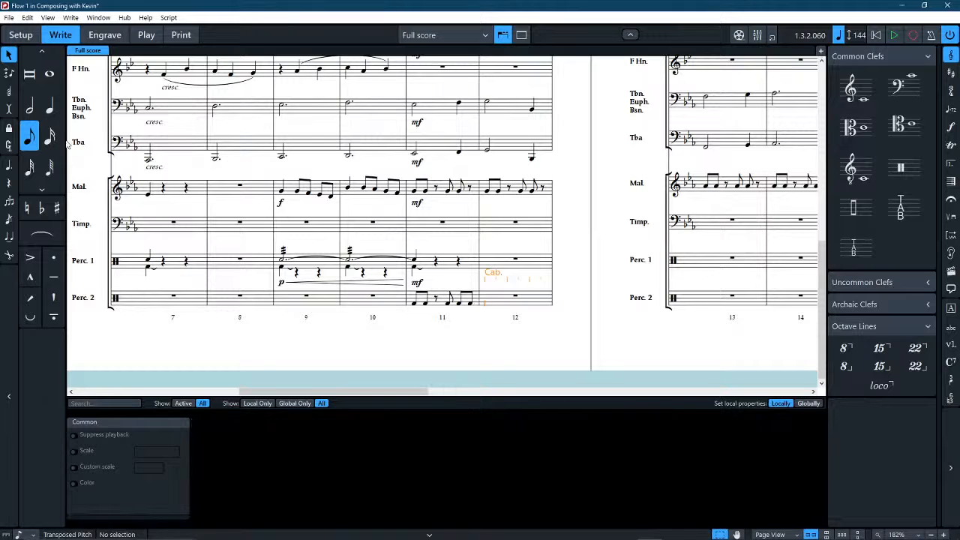
# Add claves quarter notes on beats 1 and 3 of bar 11 in Percussion 2, above the cabasa rhythm.
pyautogui.click(49, 107)
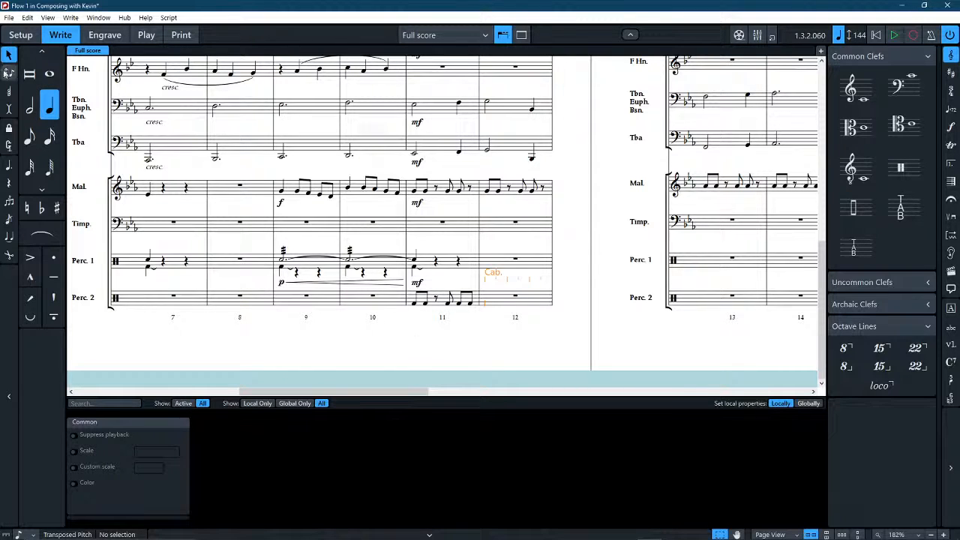
pyautogui.click(48, 109)
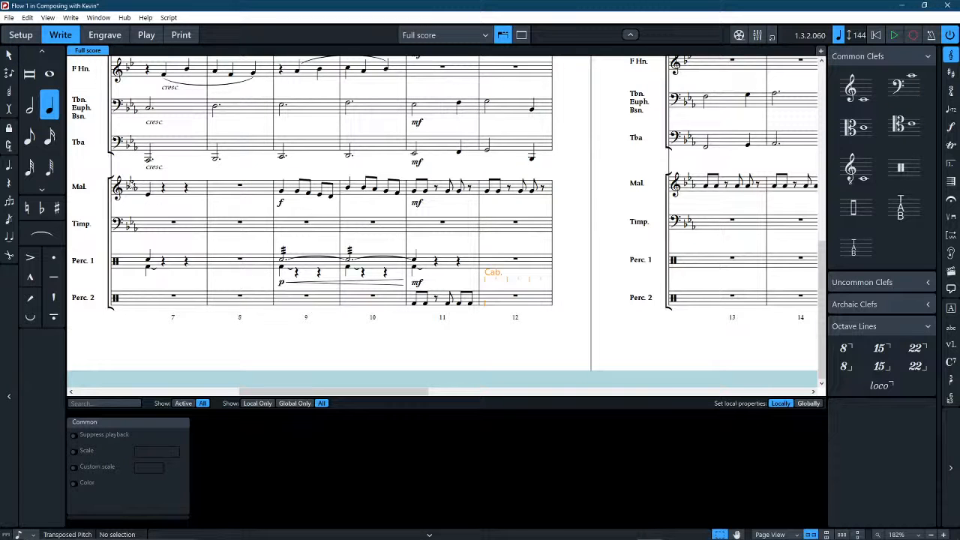
pyautogui.press('Escape')
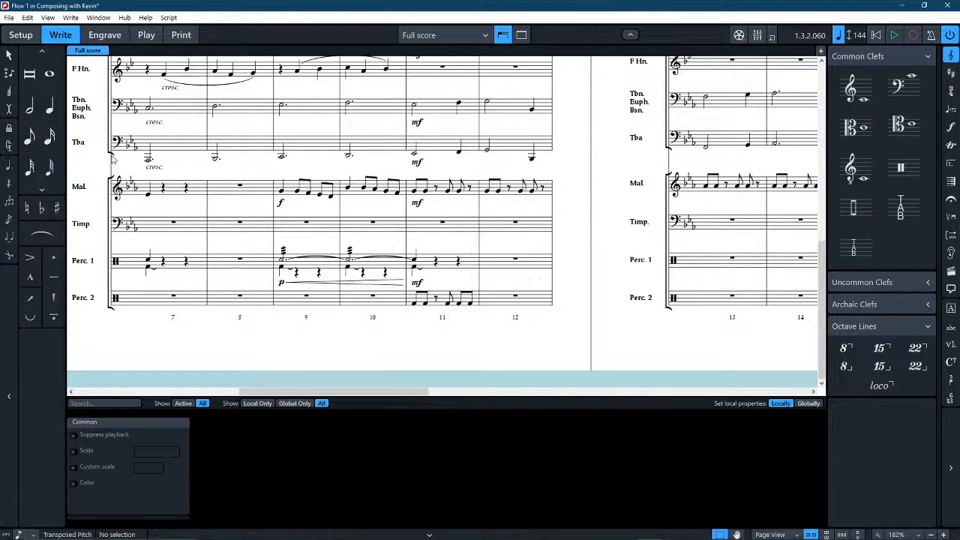
pyautogui.click(51, 109)
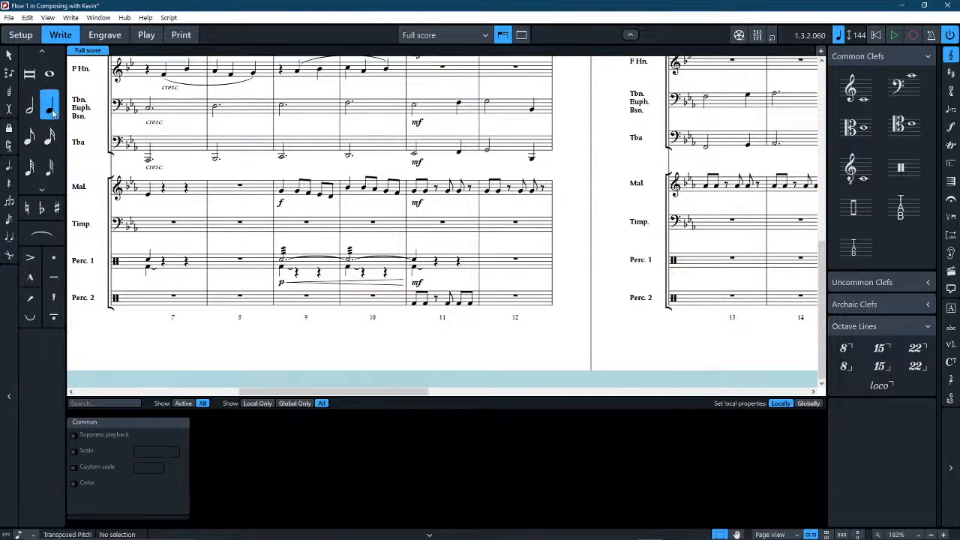
pyautogui.click(416, 304)
pyautogui.click(463, 305)
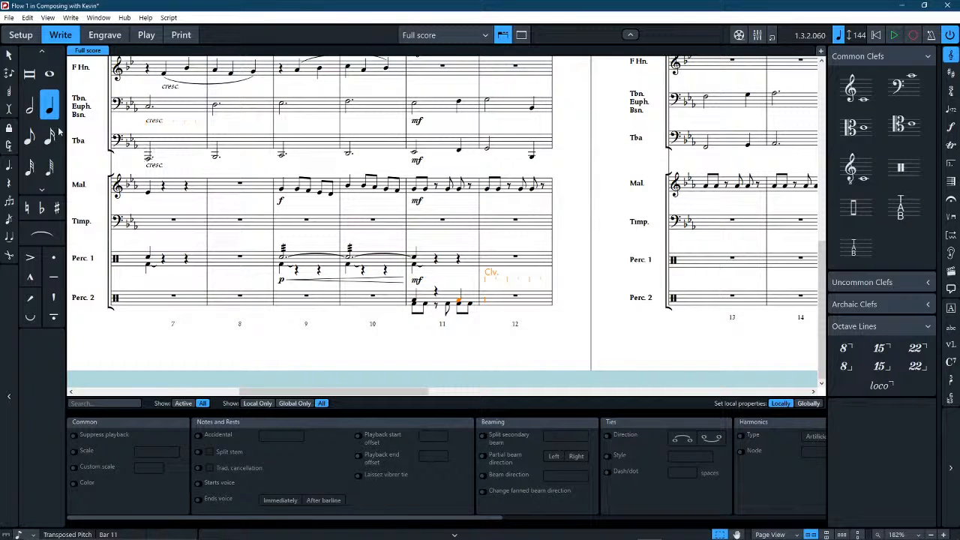
# Leave note input and copy the mf dynamic at bar 11 from Percussion 1 to Percussion 2.
pyautogui.press('Escape')
pyautogui.click(417, 281)
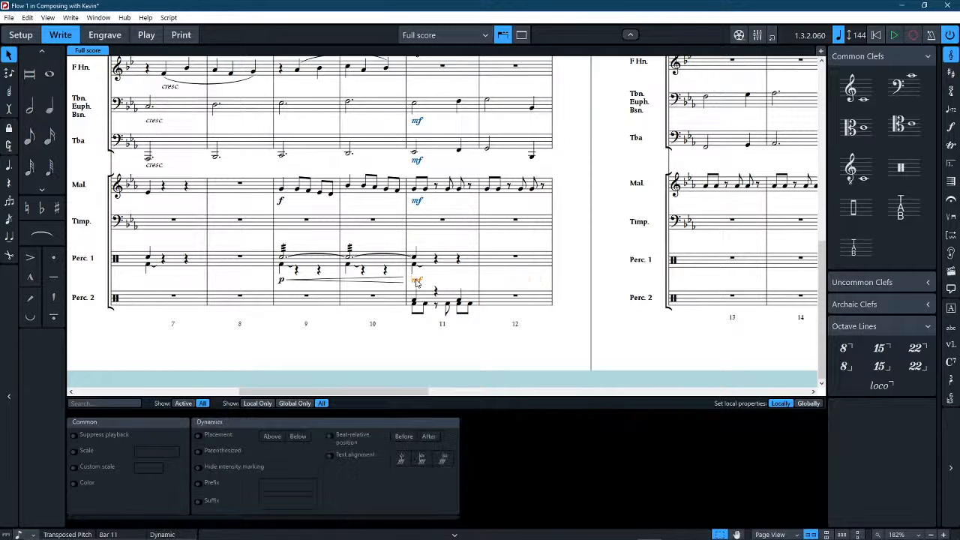
pyautogui.keyDown('alt'); pyautogui.click(428, 298); pyautogui.keyUp('alt')
pyautogui.click(429, 299)
# Repeat the Percussion 2 rhythm of bar 11 through bar 18, deleting the duplicated mf in bar 12.
pyautogui.press('r')
pyautogui.click(490, 322)
pyautogui.press('Delete')
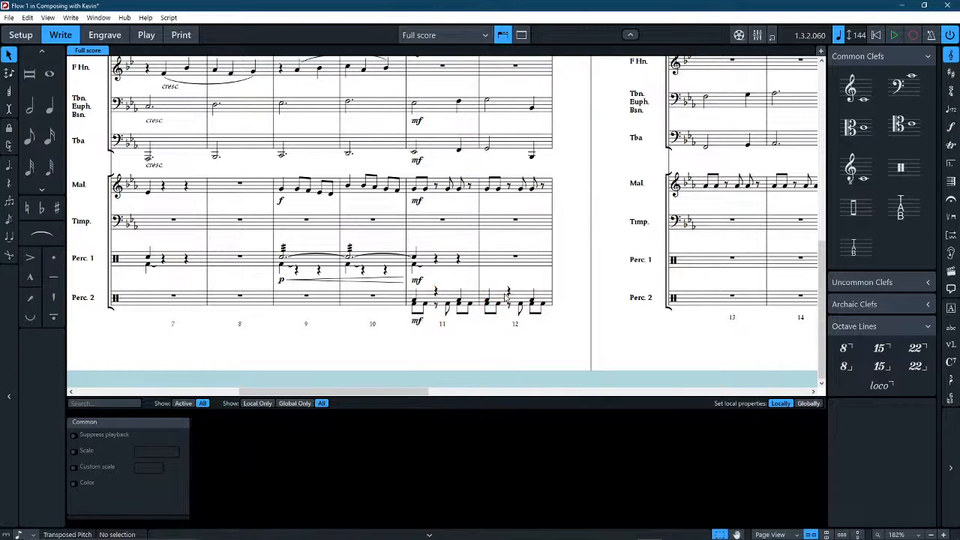
pyautogui.click(506, 298)
pyautogui.press('r')
pyautogui.press('r')
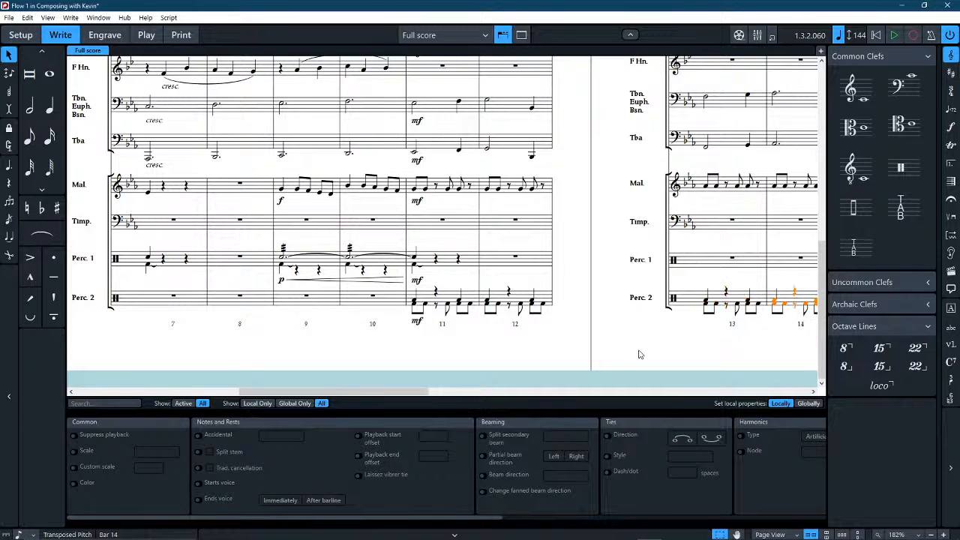
pyautogui.press('r')
pyautogui.press('r')
pyautogui.press('r')
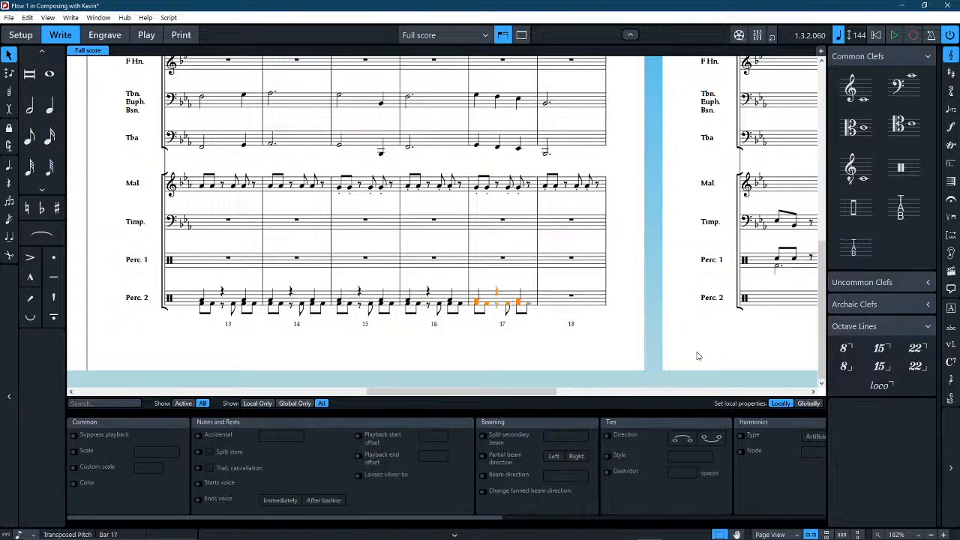
pyautogui.press('r')
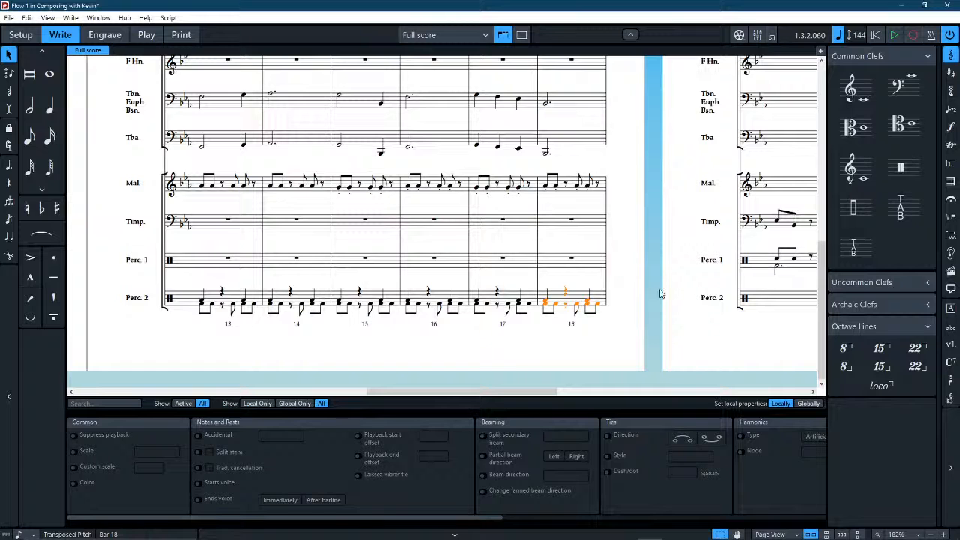
pyautogui.press('Escape')
# Play back the full score from bar 8 until bar 20, hiding the properties panel during playback.
pyautogui.hscroll(-10, 660, 300)
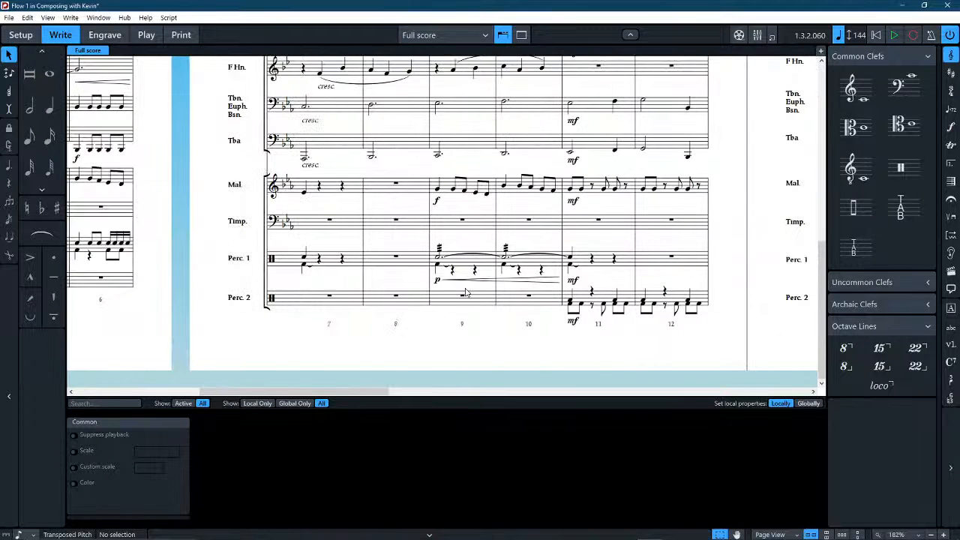
pyautogui.click(403, 302)
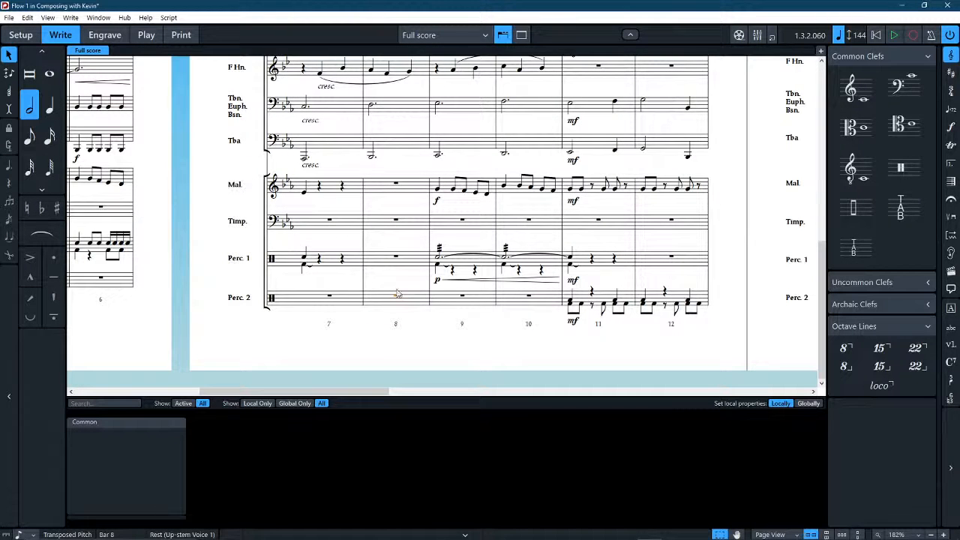
pyautogui.click(398, 314)
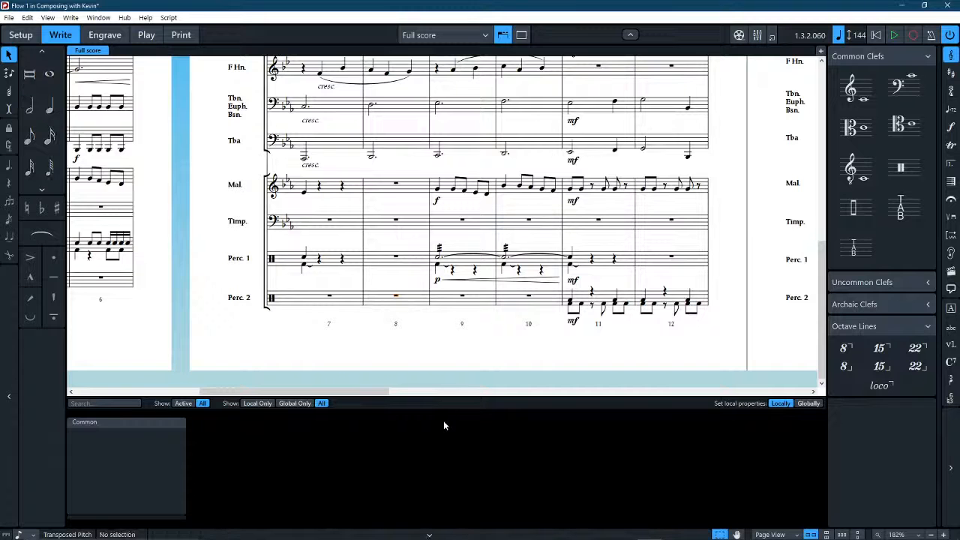
pyautogui.click(475, 359)
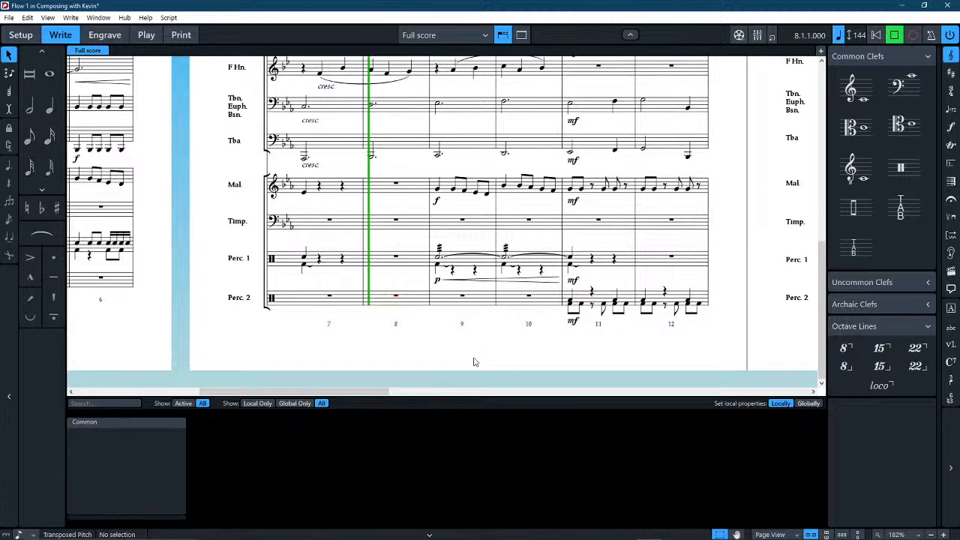
pyautogui.scroll(4, 476, 360)
pyautogui.press('x')
pyautogui.press('x')
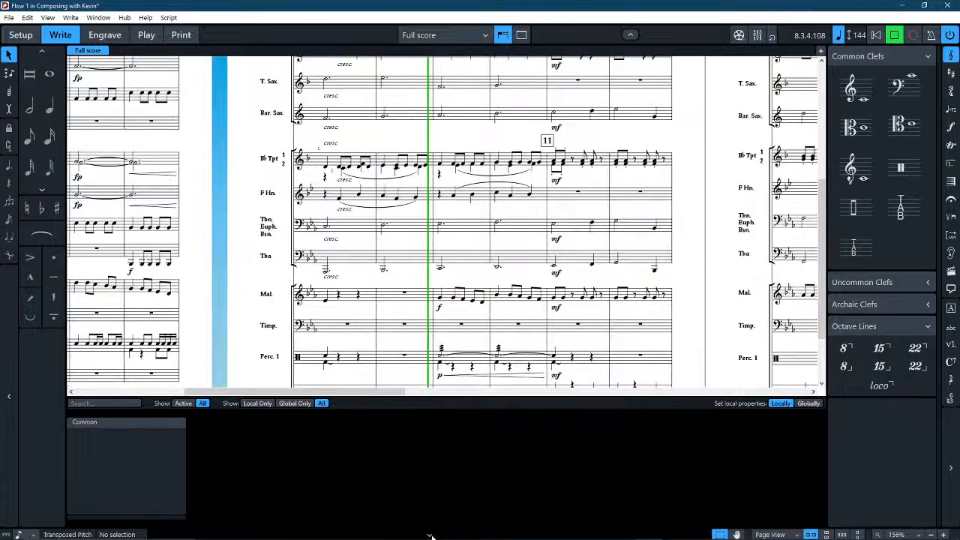
pyautogui.click(425, 531)
pyautogui.scroll(-2, 534, 355)
pyautogui.scroll(-1, 534, 354)
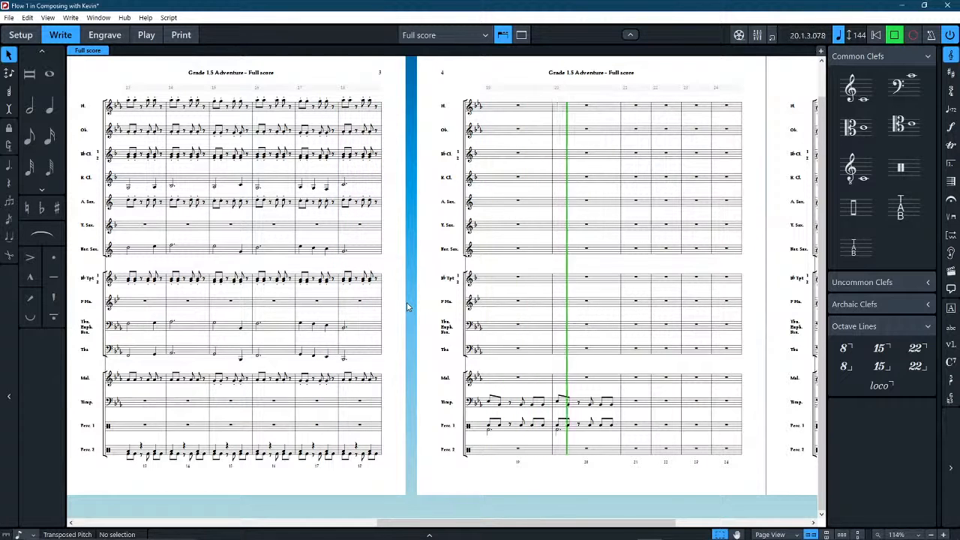
pyautogui.press('space')
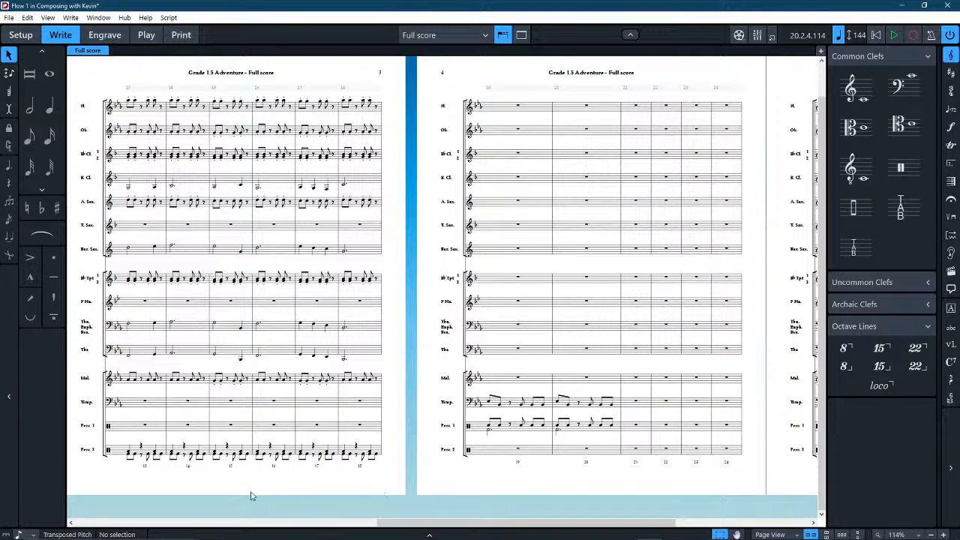
# Lengthen the beat 3 cabasa note to a quarter note in bars 11 to 14 of Percussion 2.
pyautogui.hscroll(-5, 249, 498)
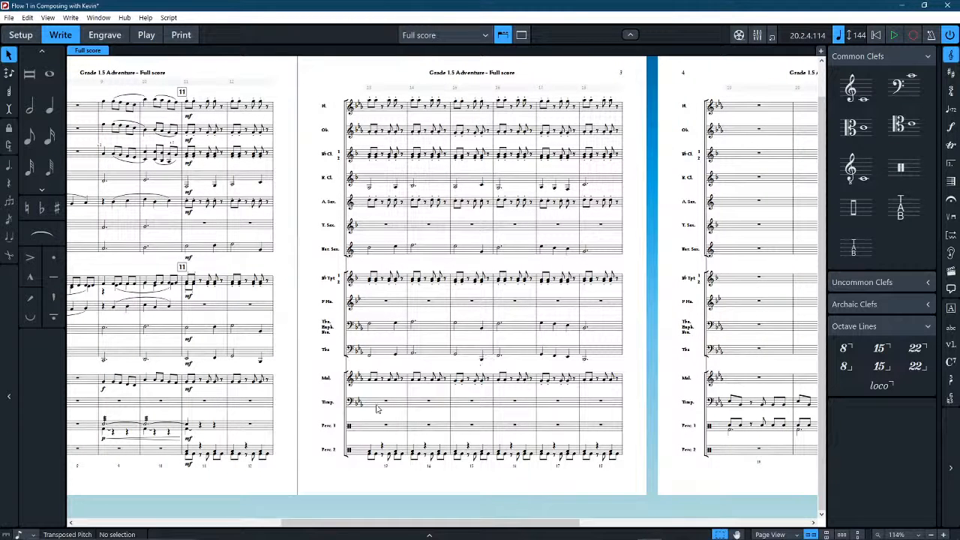
pyautogui.click(215, 454)
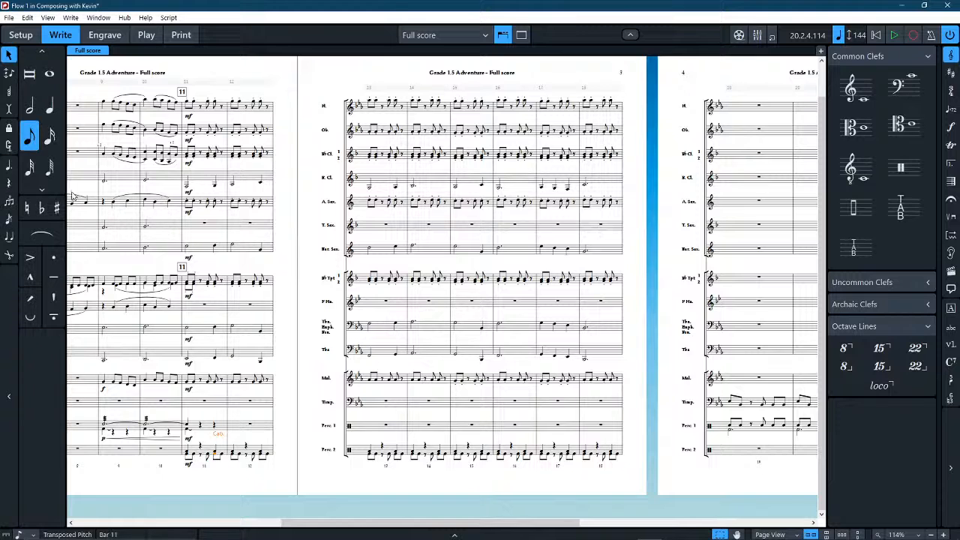
pyautogui.click(49, 109)
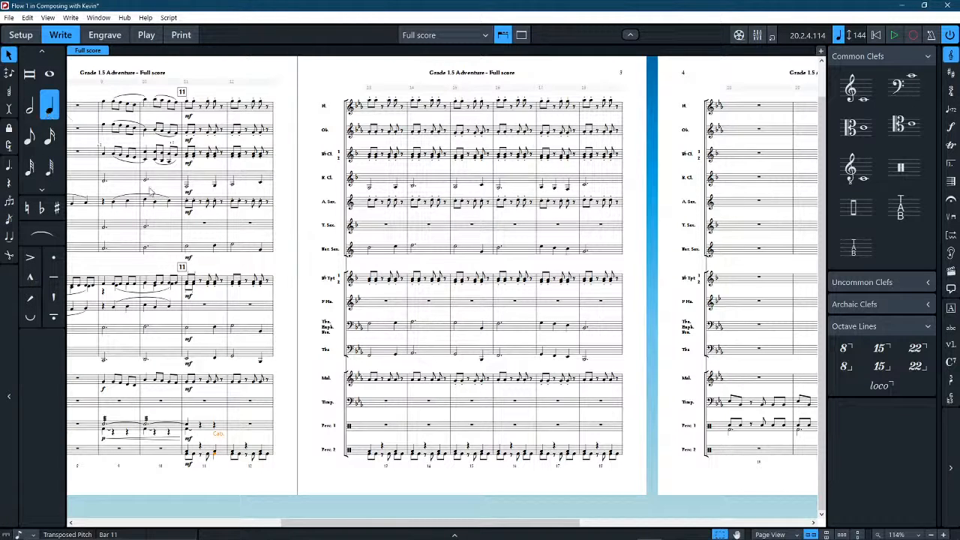
pyautogui.click(260, 455)
pyautogui.press('6')
pyautogui.click(395, 455)
pyautogui.press('6')
pyautogui.click(439, 455)
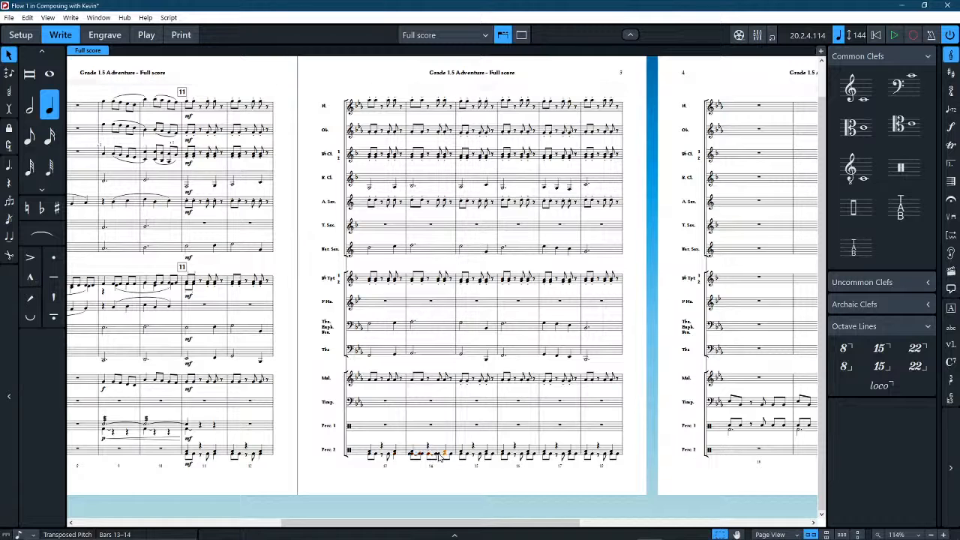
pyautogui.press('6')
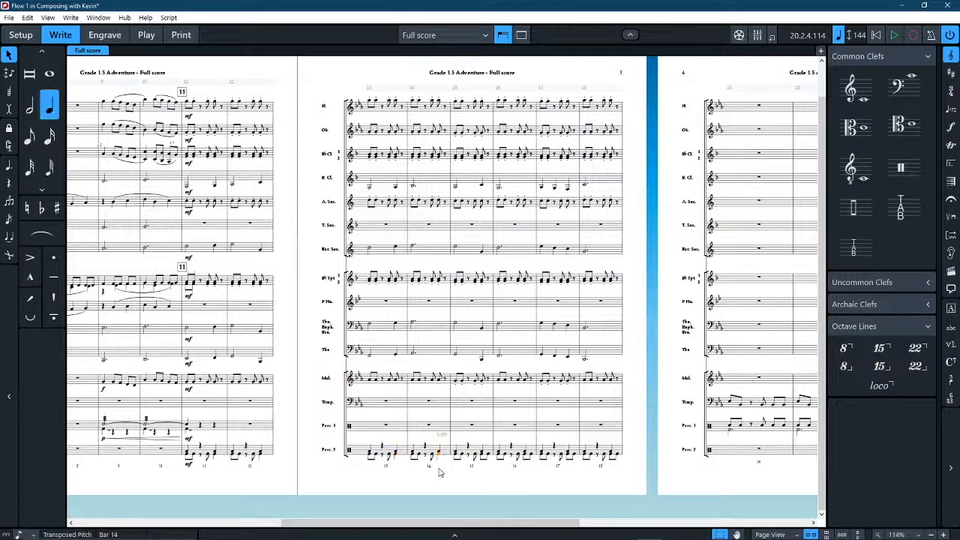
# Repeat the revised bar 14 rhythm of Percussion 2 over bars 15 to 18.
pyautogui.press('r')
pyautogui.press('r')
pyautogui.press('r')
pyautogui.press('r')
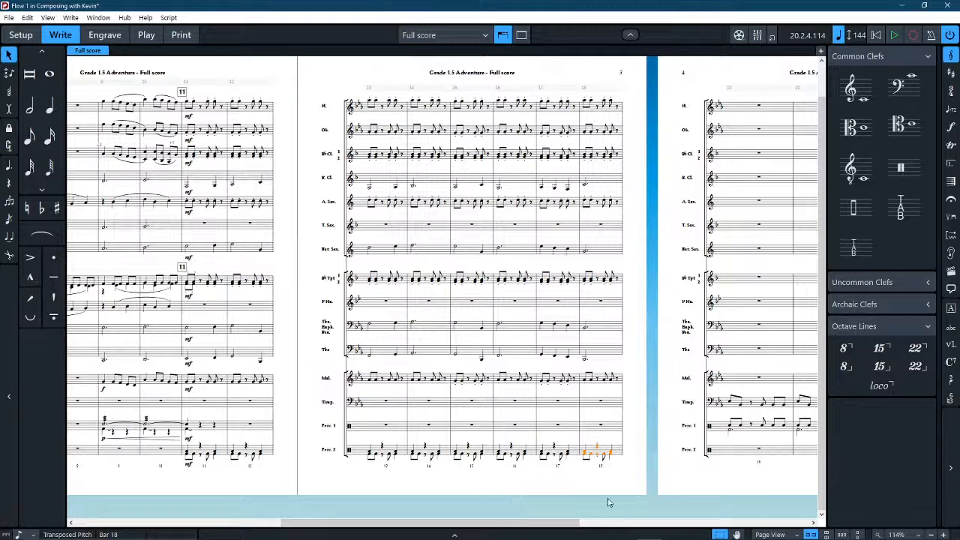
pyautogui.press('Escape')
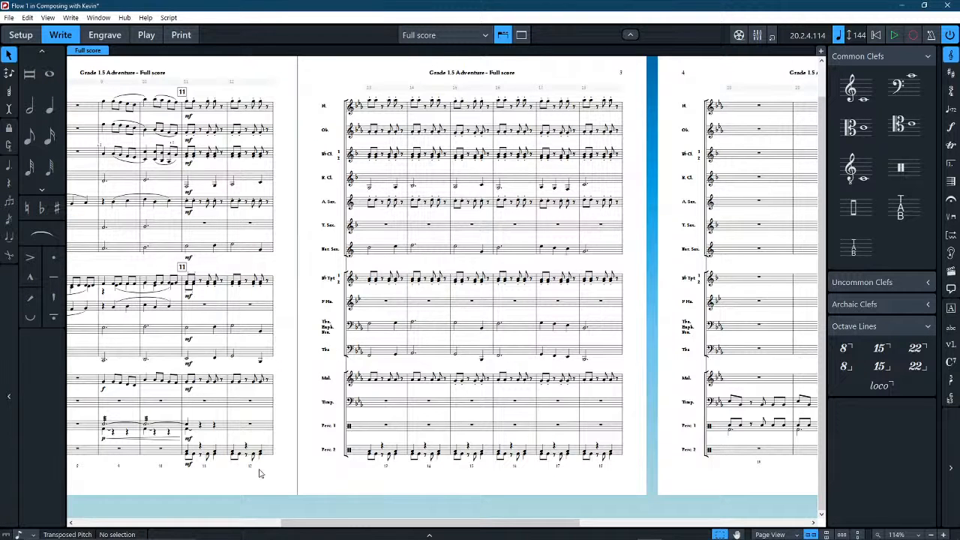
# Try the beat 3 cabasa note of bar 11 as an eighth note, and restore it to a quarter note.
pyautogui.moveTo(287, 454); pyautogui.dragTo(306, 396)
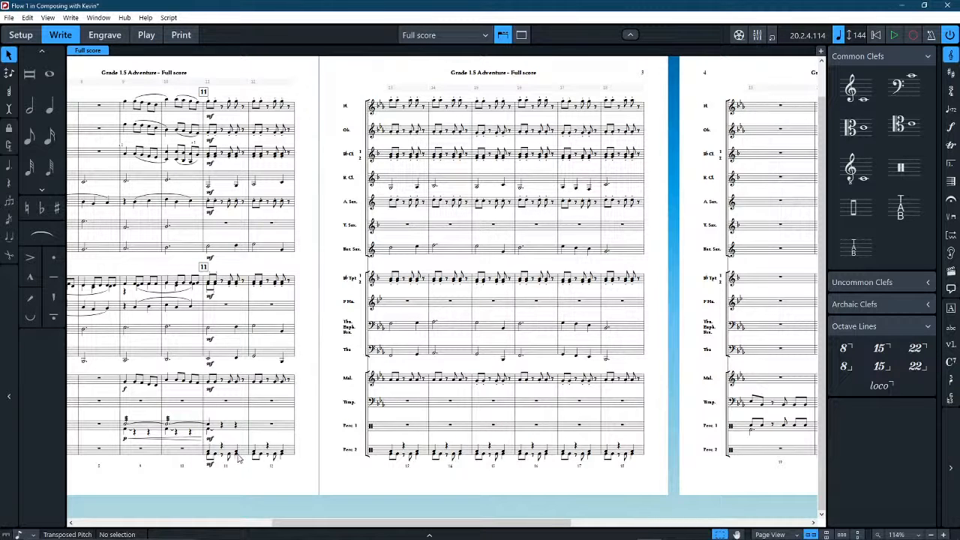
pyautogui.scroll(5, 339, 362)
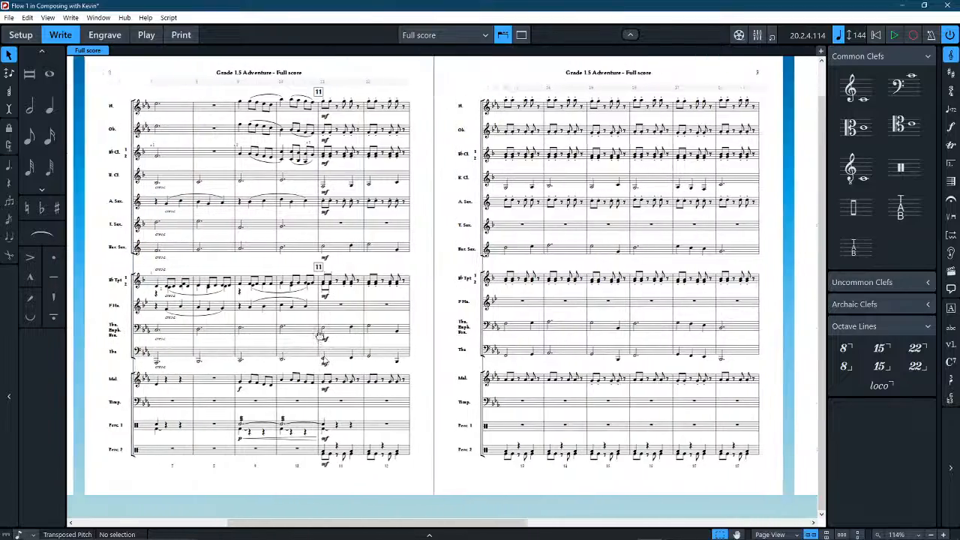
pyautogui.scroll(3, 339, 362)
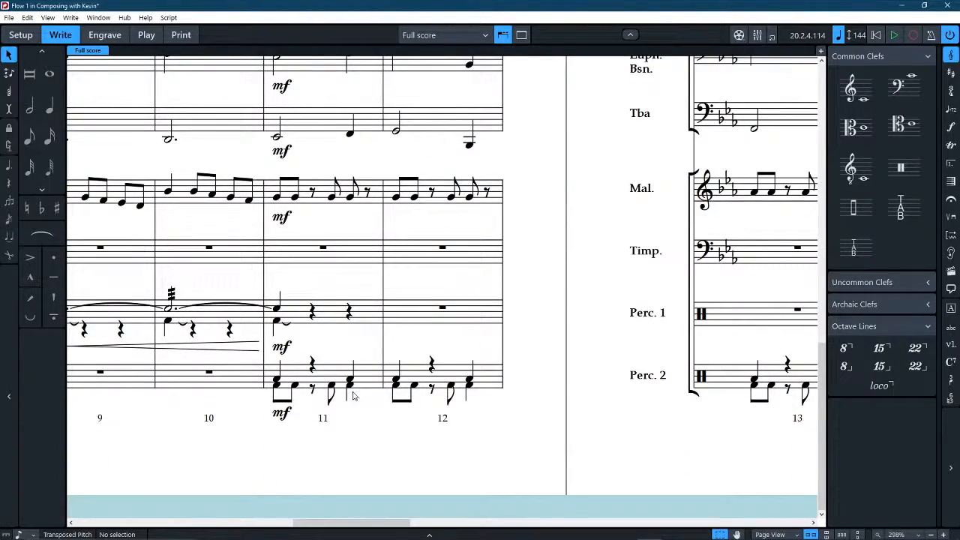
pyautogui.click(350, 385)
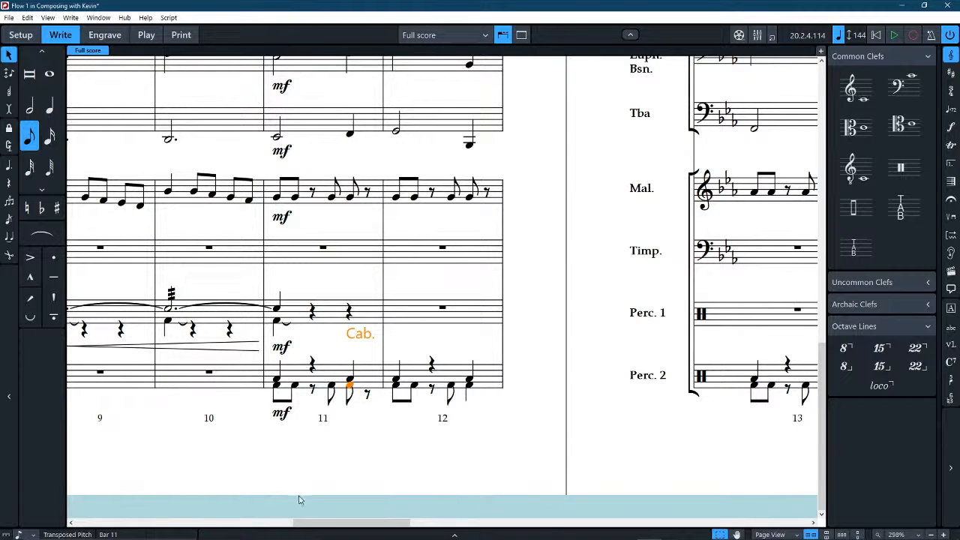
pyautogui.click(572, 330)
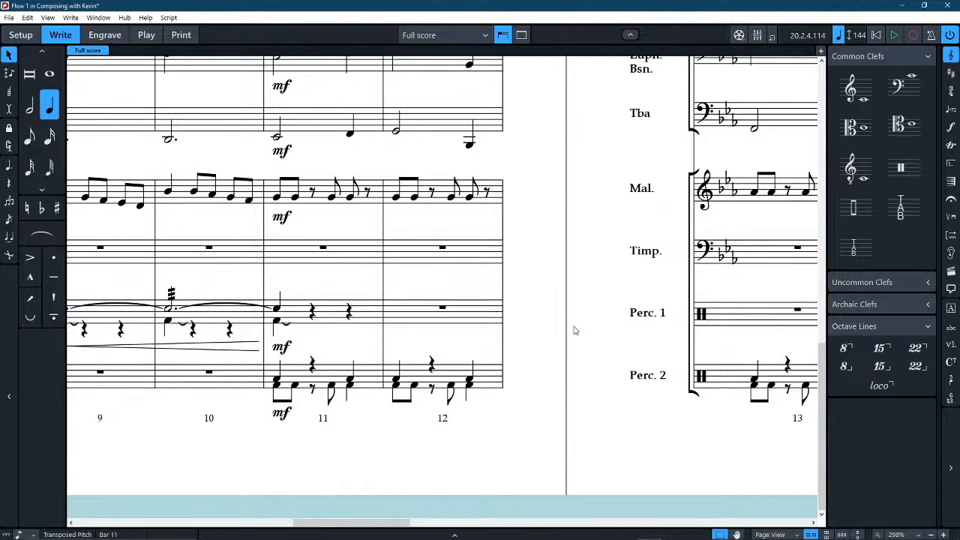
# Examine the full score from bar 7 to bar 24, including the timpani and percussion rhythms from bar 19.
pyautogui.scroll(-3, 575, 349)
pyautogui.scroll(-3, 572, 349)
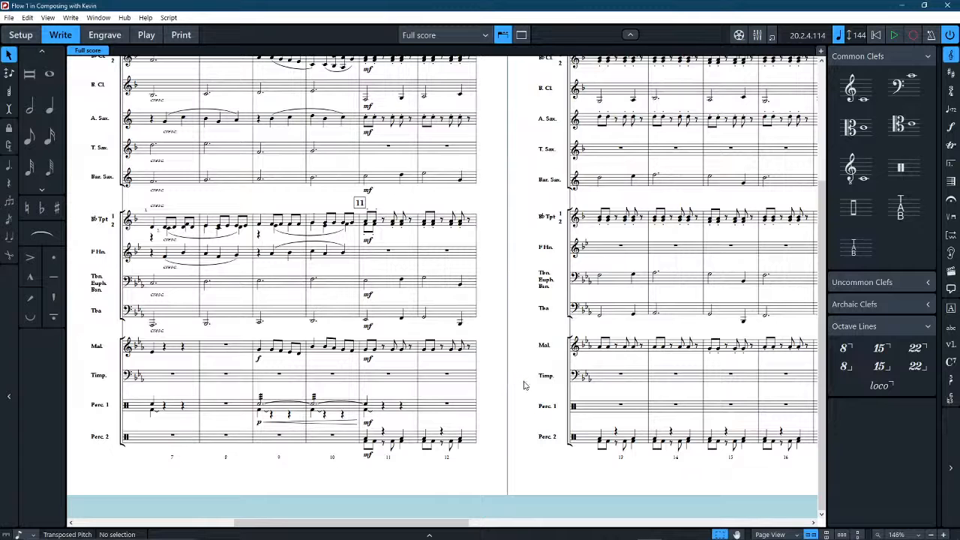
pyautogui.scroll(-2, 525, 386)
pyautogui.scroll(1, 523, 386)
pyautogui.hscroll(3, 514, 388)
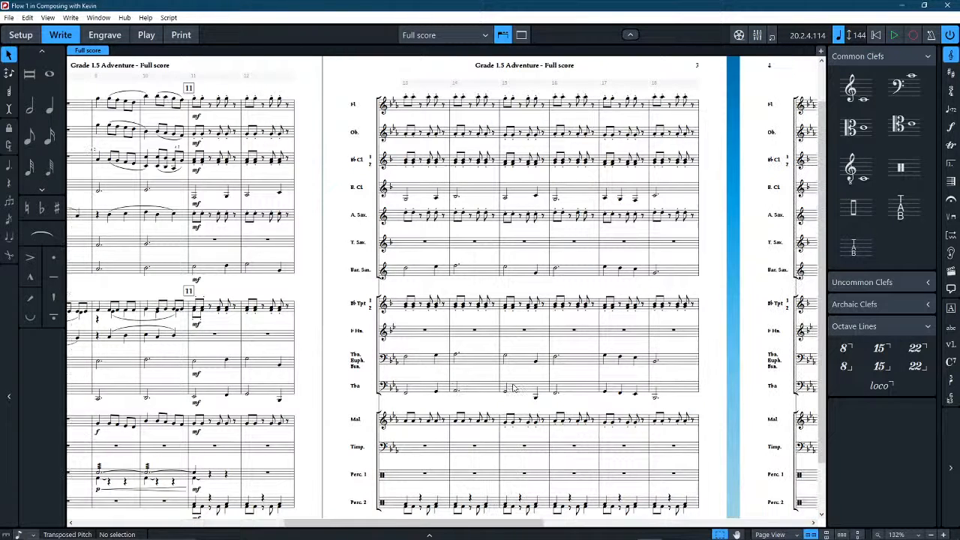
pyautogui.hscroll(3, 508, 384)
pyautogui.hscroll(-4, 508, 384)
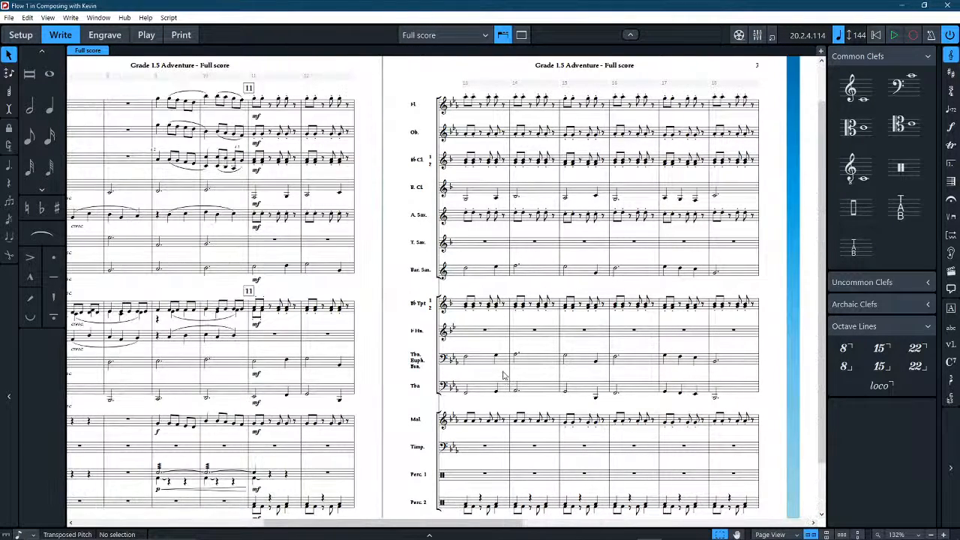
pyautogui.hscroll(4, 503, 375)
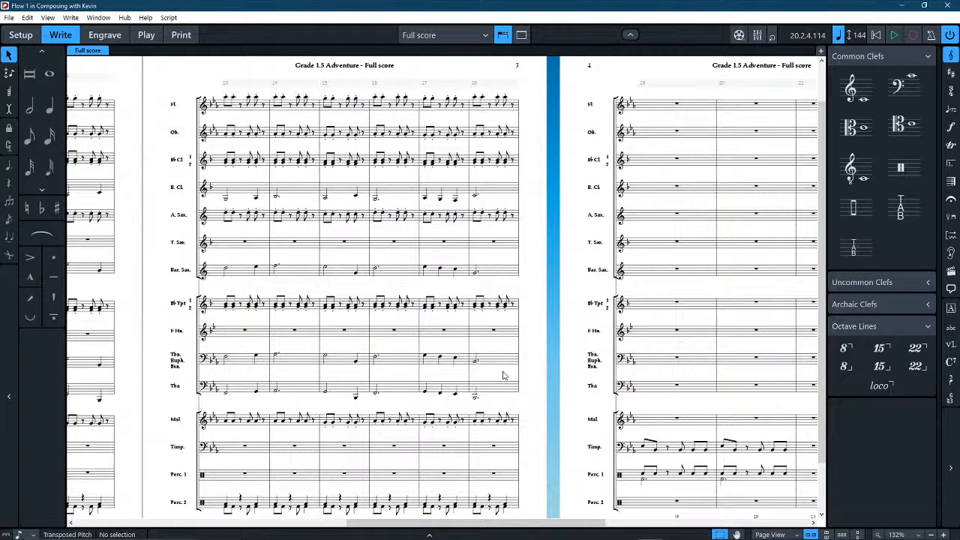
pyautogui.scroll(-1, 503, 375)
pyautogui.hscroll(3, 503, 375)
pyautogui.hscroll(-1, 500, 372)
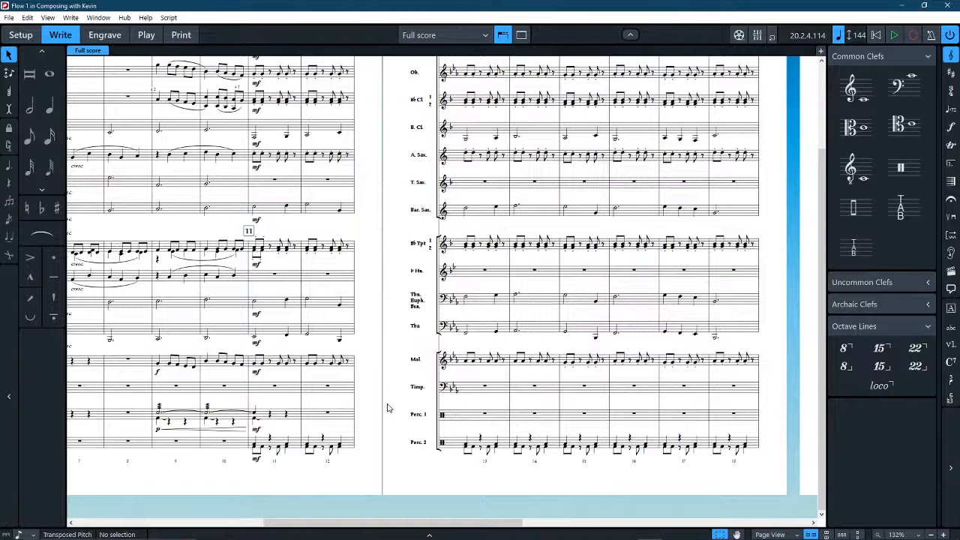
pyautogui.hscroll(6, 387, 407)
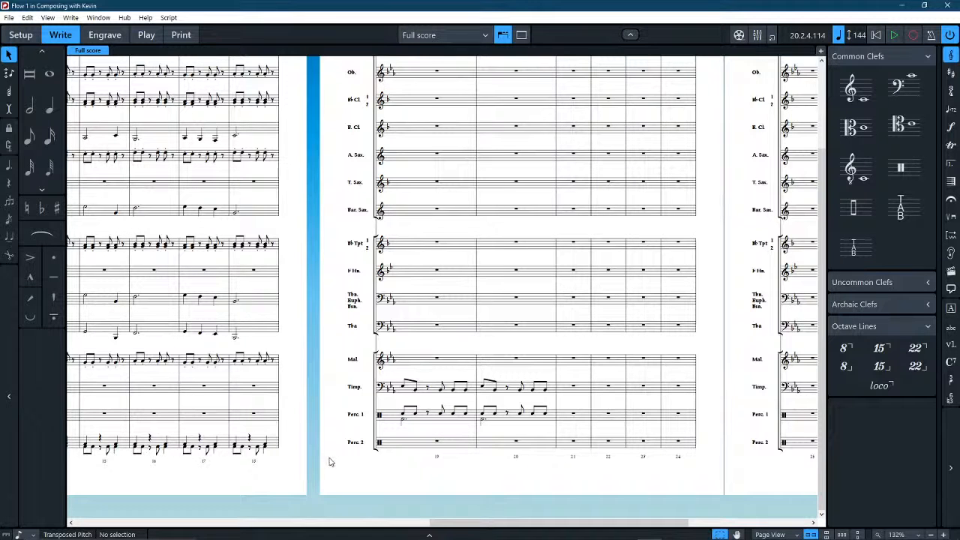
pyautogui.scroll(2, 427, 390)
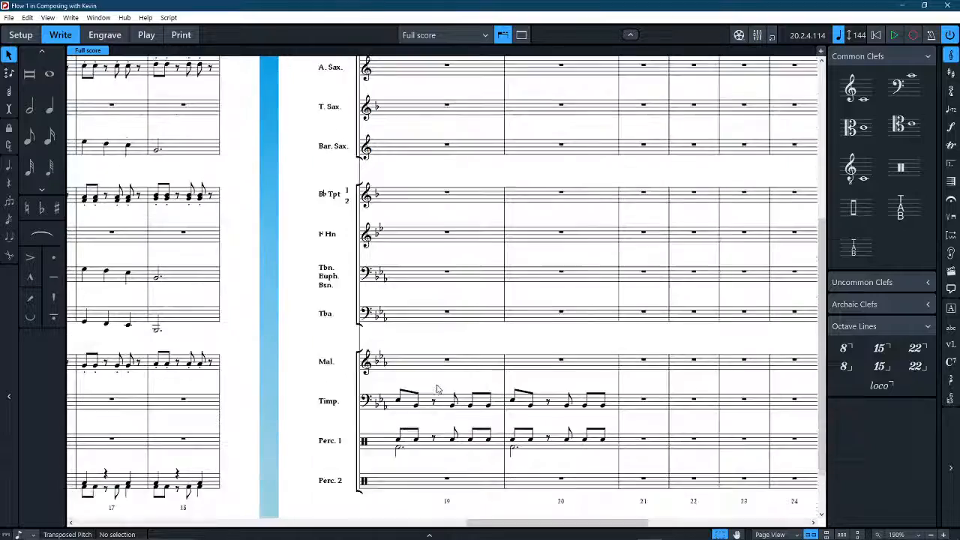
pyautogui.scroll(3, 437, 388)
pyautogui.moveTo(565, 502); pyautogui.dragTo(670, 411)
pyautogui.scroll(-3, 451, 379)
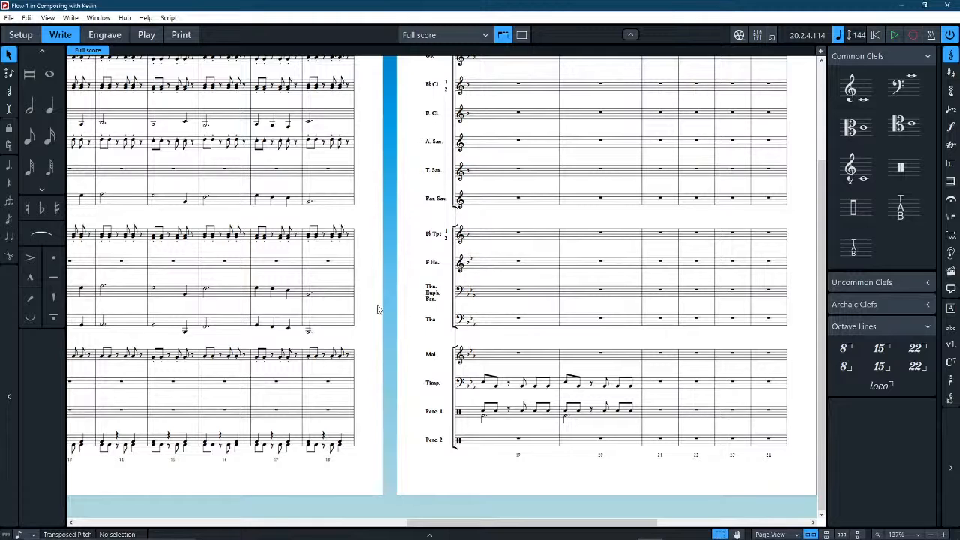
# Switch the full score to Galley View and show the bars from 14 onward.
pyautogui.click(776, 533)
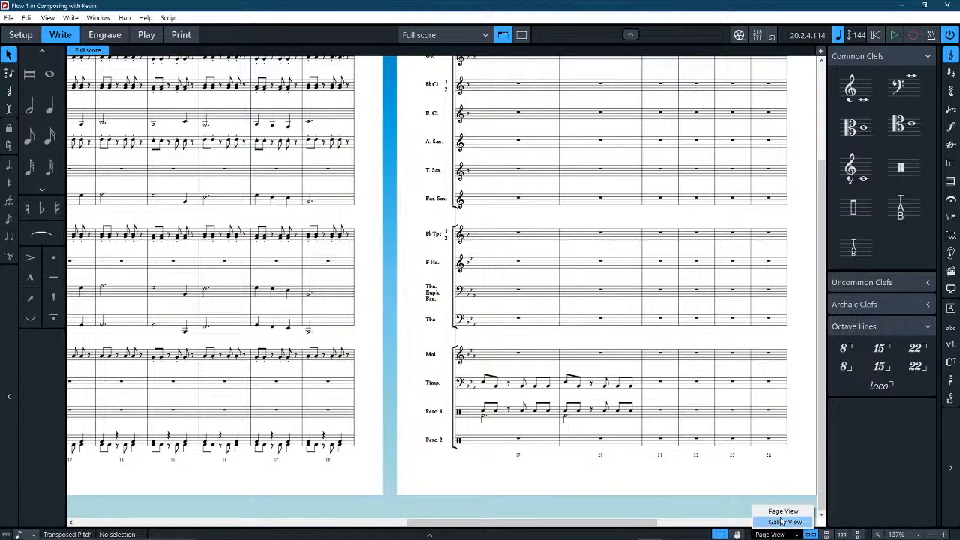
pyautogui.click(784, 522)
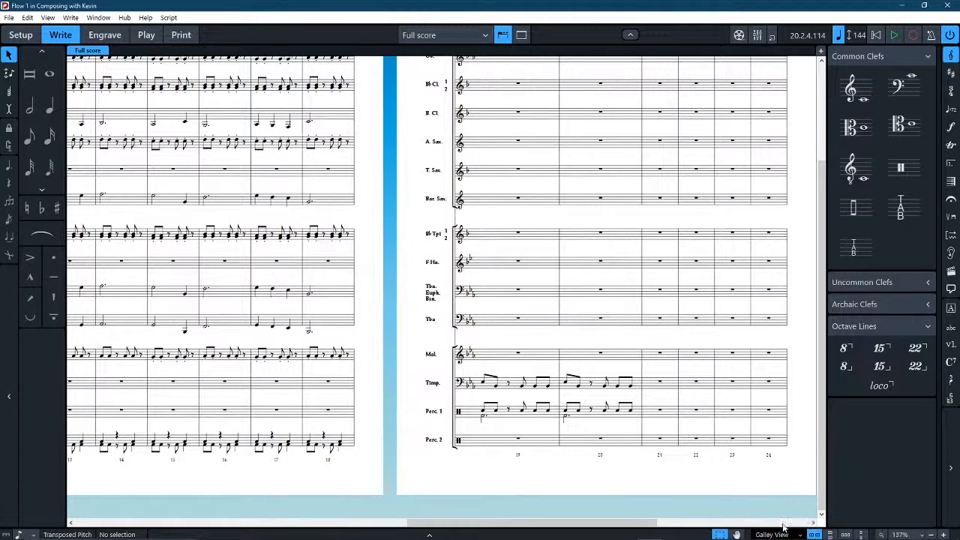
pyautogui.scroll(-3, 465, 302)
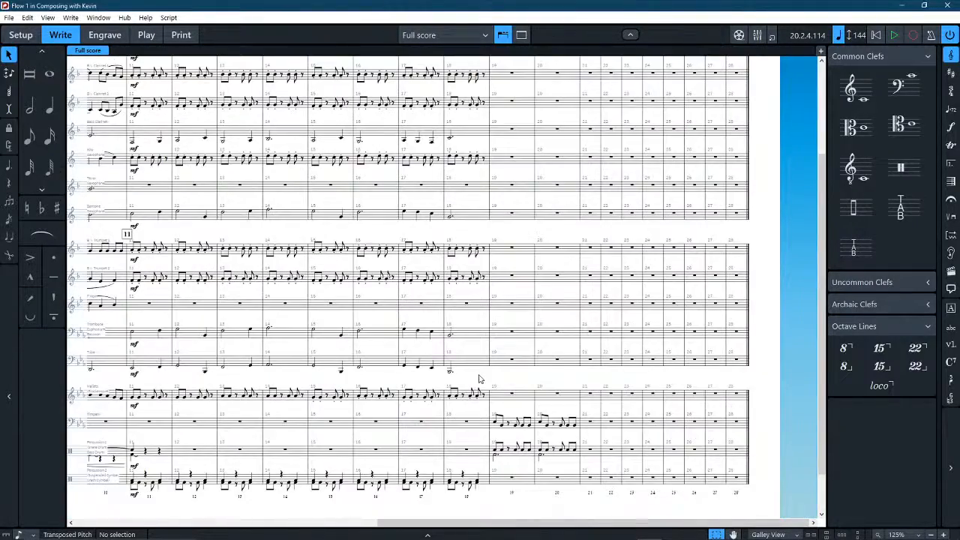
# Move the two-bar timpani and Percussion 1 rhythms one bar on so they occupy bars 20 and 21.
pyautogui.moveTo(480, 379); pyautogui.dragTo(541, 297)
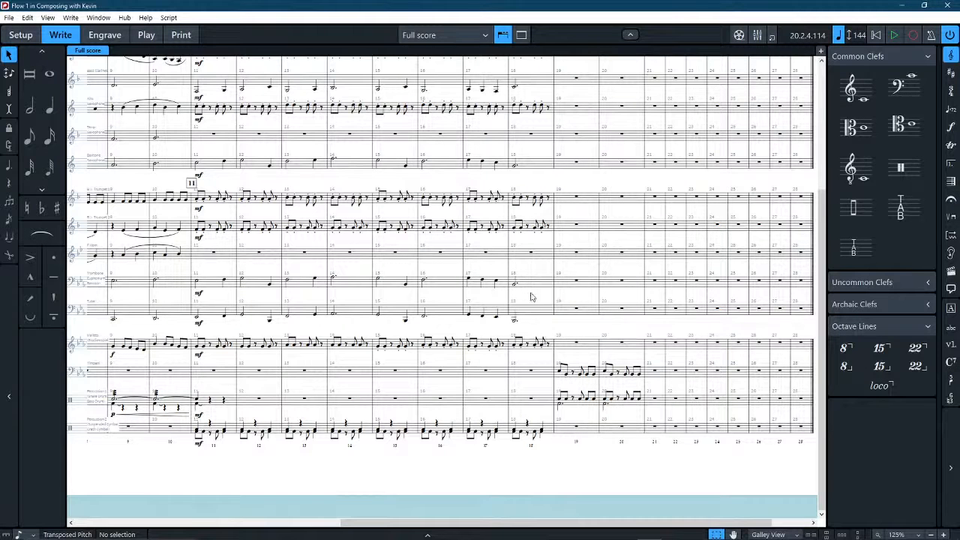
pyautogui.click(619, 401)
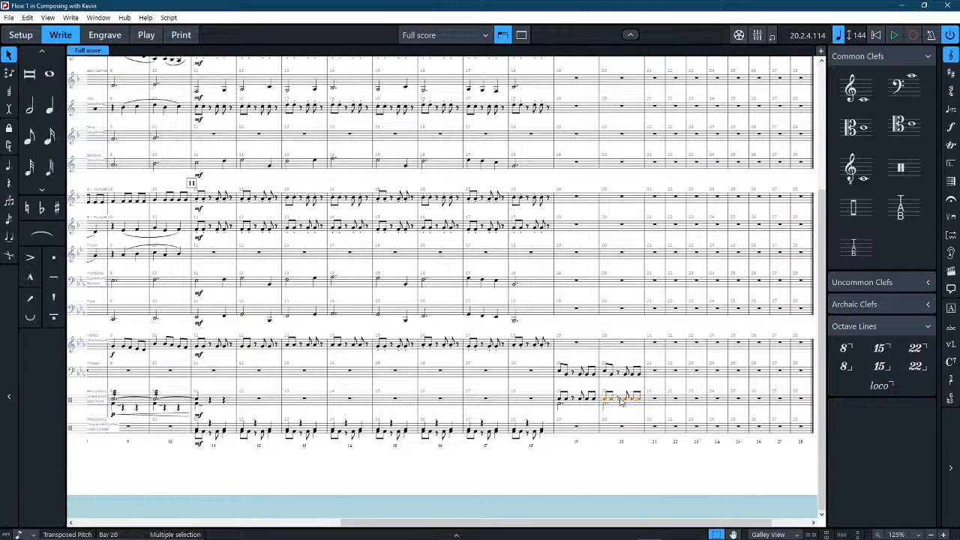
pyautogui.keyDown('shift'); pyautogui.click(560, 373); pyautogui.keyUp('shift')
pyautogui.press('Delete')
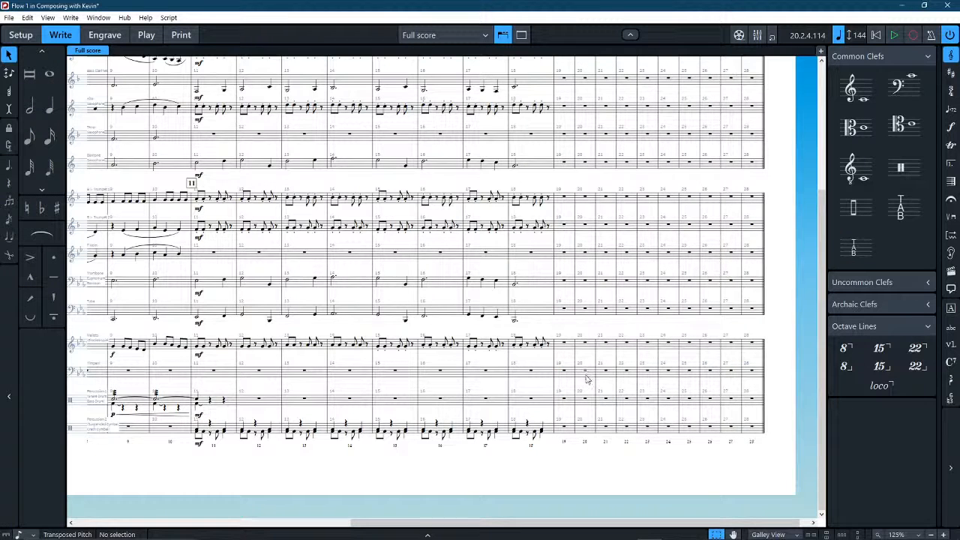
pyautogui.hotkey('ctrl', 'z')
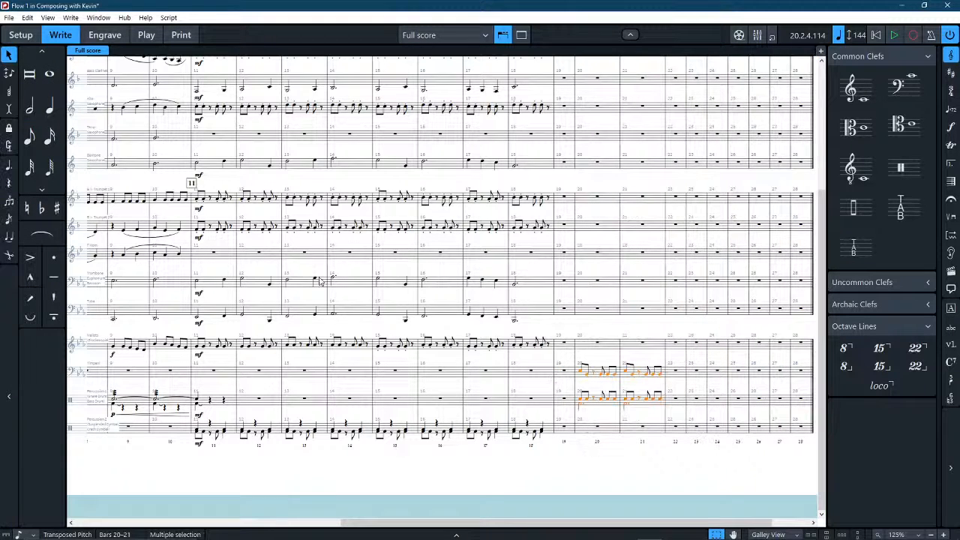
# Repeat the dotted half notes of trombone and tuba from bar 18 in bar 19, and tie them across both bars.
pyautogui.click(514, 319)
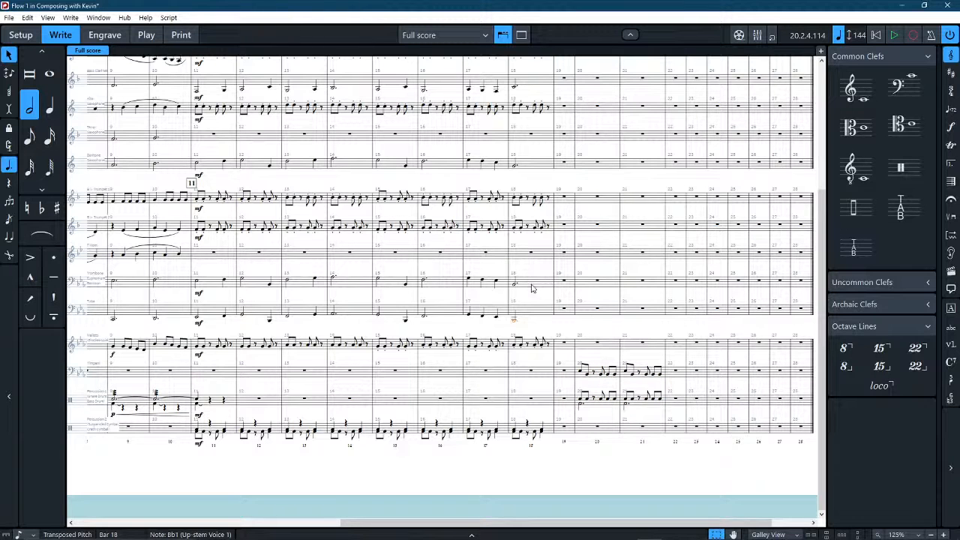
pyautogui.keyDown('ctrl'); pyautogui.click(515, 284); pyautogui.keyUp('ctrl')
pyautogui.press('r')
pyautogui.click(529, 287)
pyautogui.keyDown('ctrl'); pyautogui.click(533, 309); pyautogui.keyUp('ctrl')
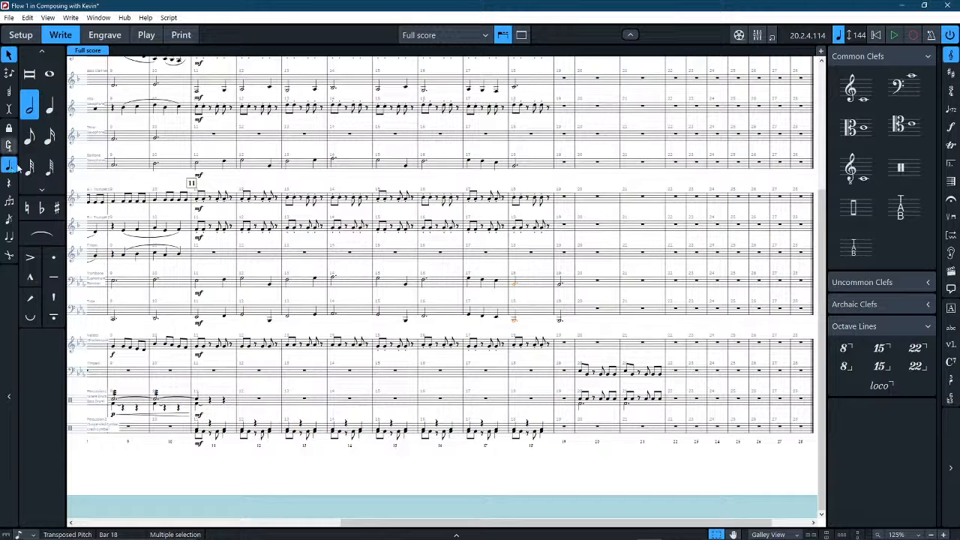
pyautogui.press('7')
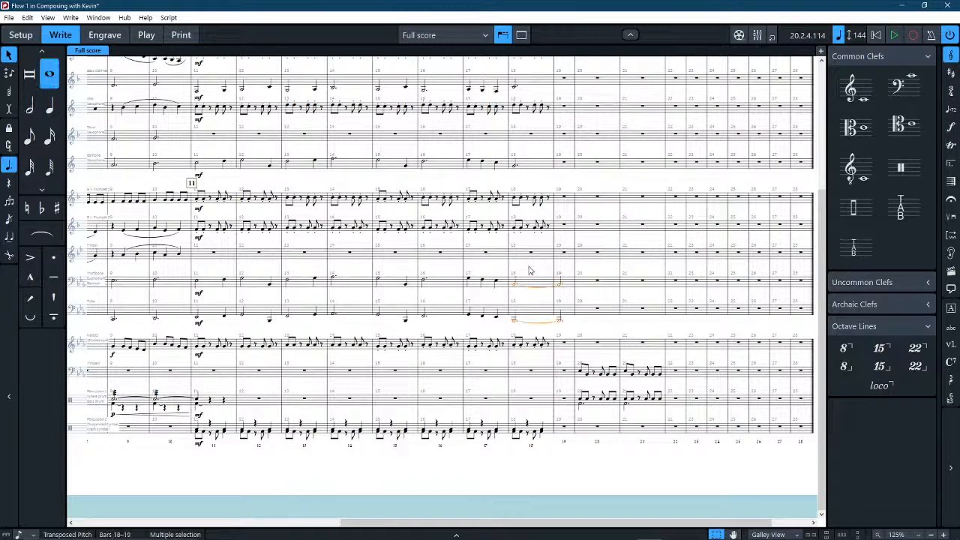
pyautogui.press('Escape')
# Repeat the bar 18 rhythm of both trumpets and the alto saxophone in bar 19.
pyautogui.click(533, 229)
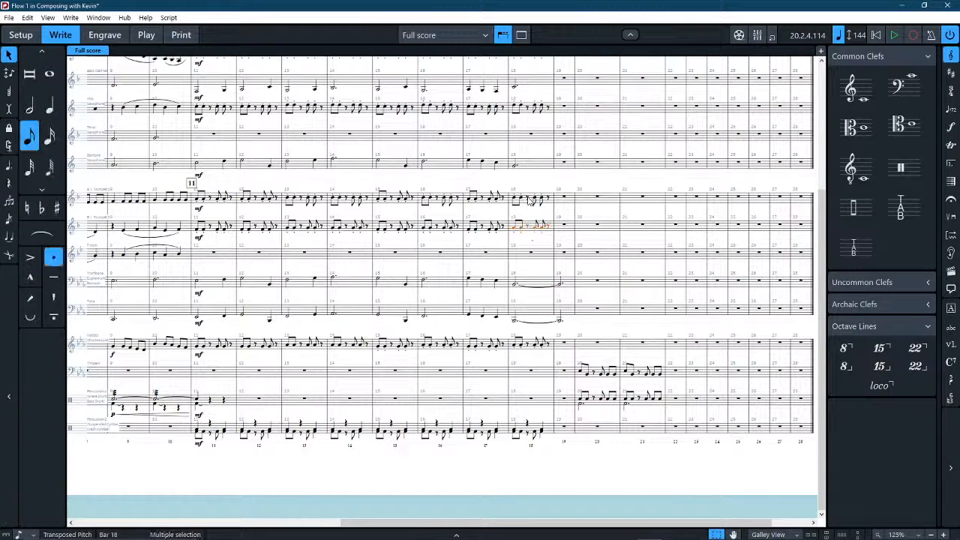
pyautogui.press('r')
pyautogui.scroll(2, 525, 207)
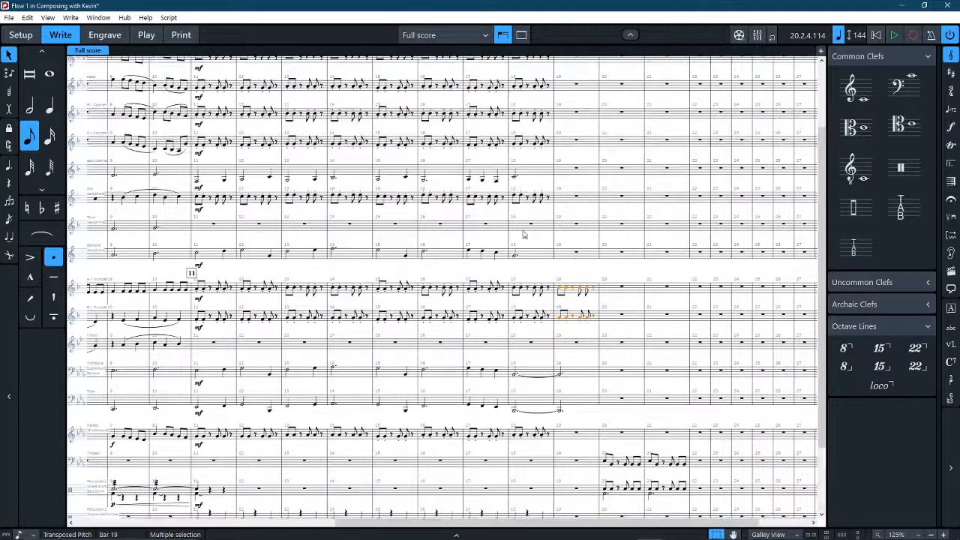
pyautogui.click(522, 203)
pyautogui.press('r')
# Repeat the bar 18 rhythm of flute, oboe and both clarinets in bar 19.
pyautogui.scroll(2, 525, 204)
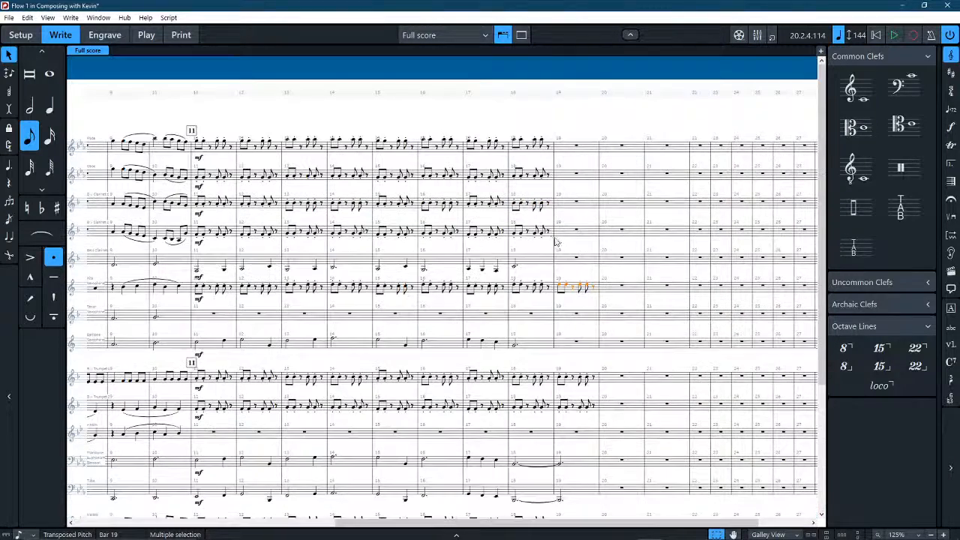
pyautogui.click(552, 234)
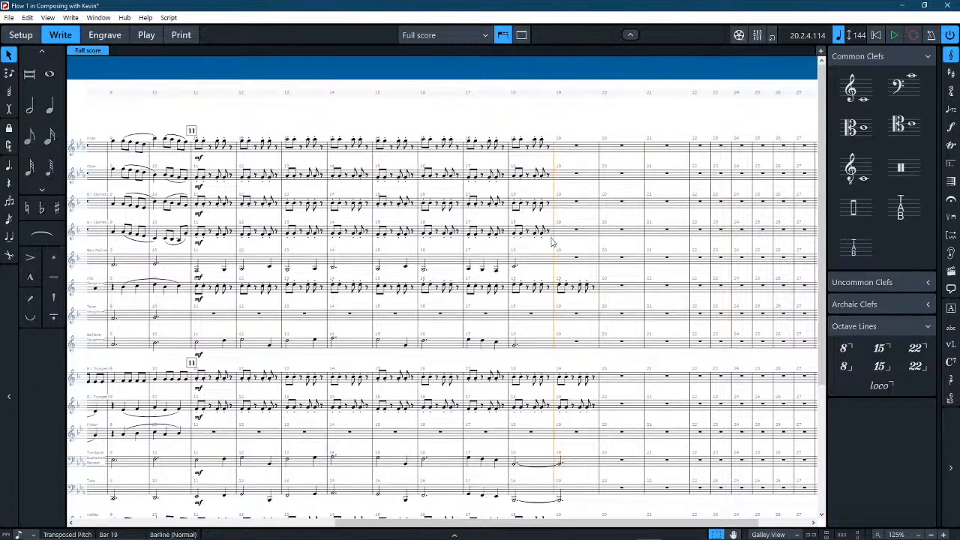
pyautogui.click(540, 237)
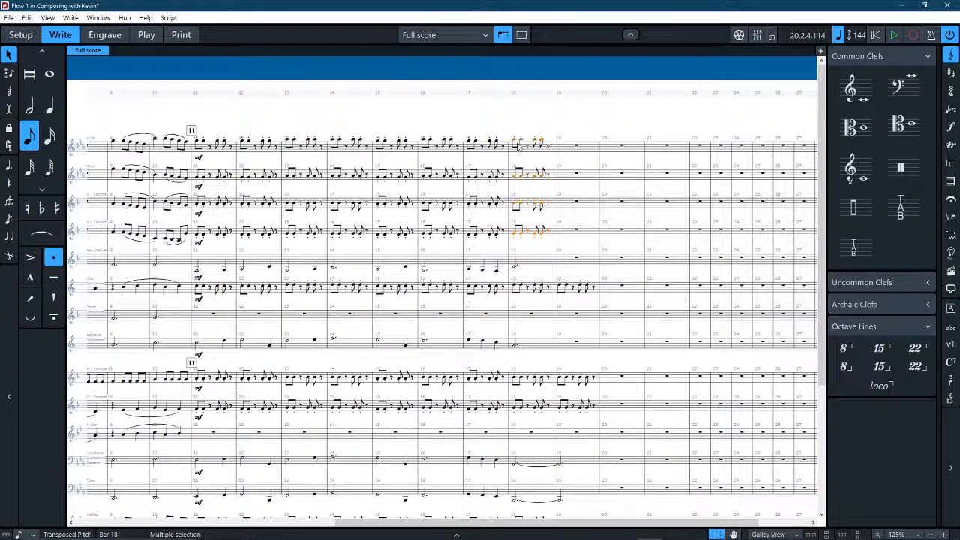
pyautogui.press('r')
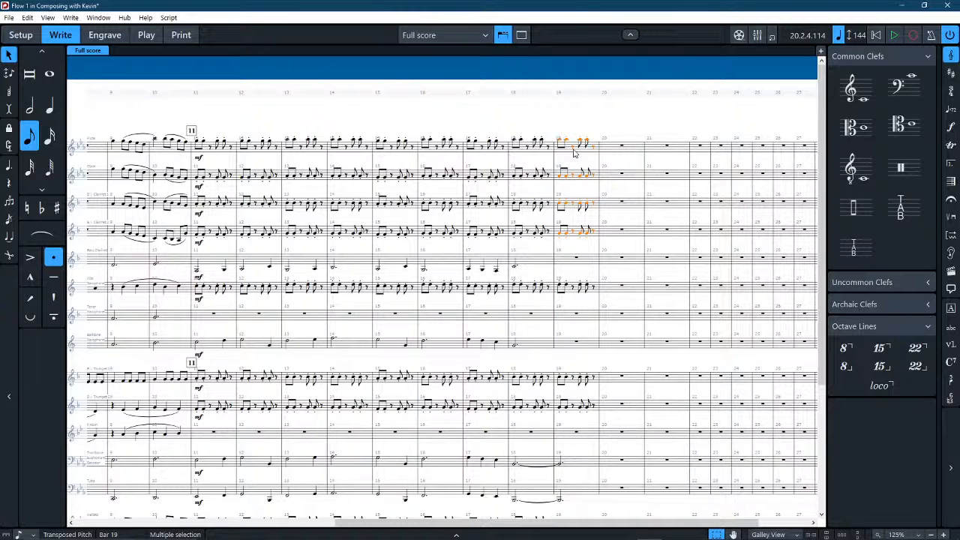
# Repeat the bar 18 dotted half notes of bass clarinet and baritone saxophone in bar 19, and tie them across both bars.
pyautogui.click(532, 263)
pyautogui.press('r')
pyautogui.click(542, 345)
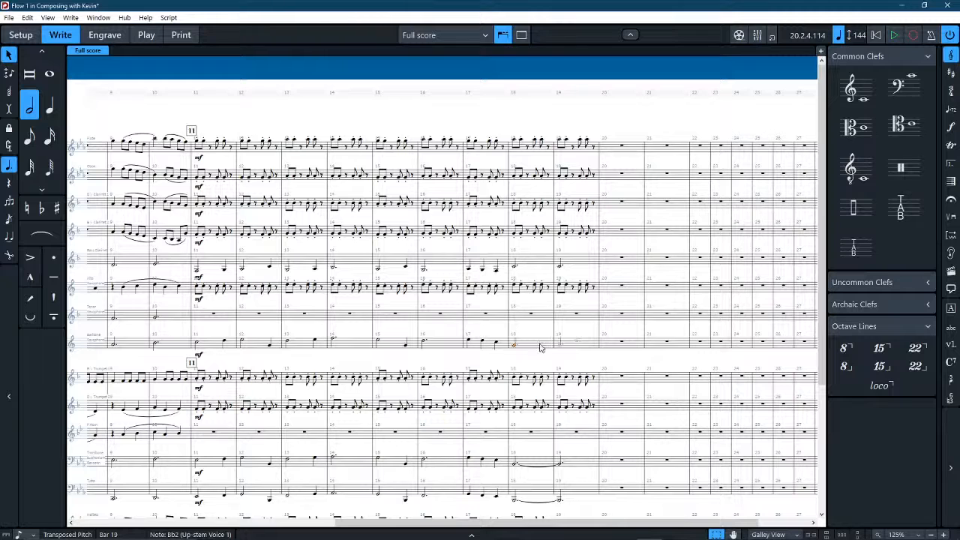
pyautogui.press('space')
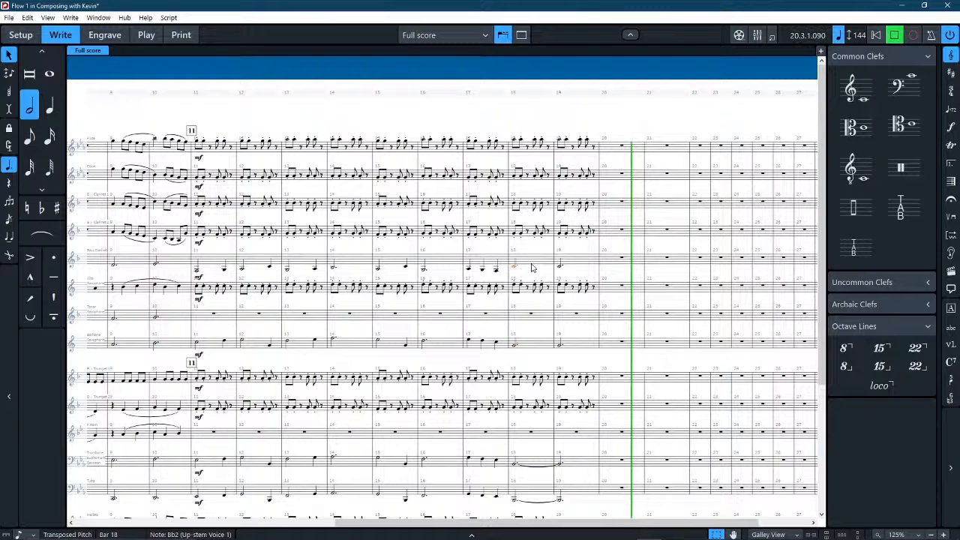
pyautogui.press('space')
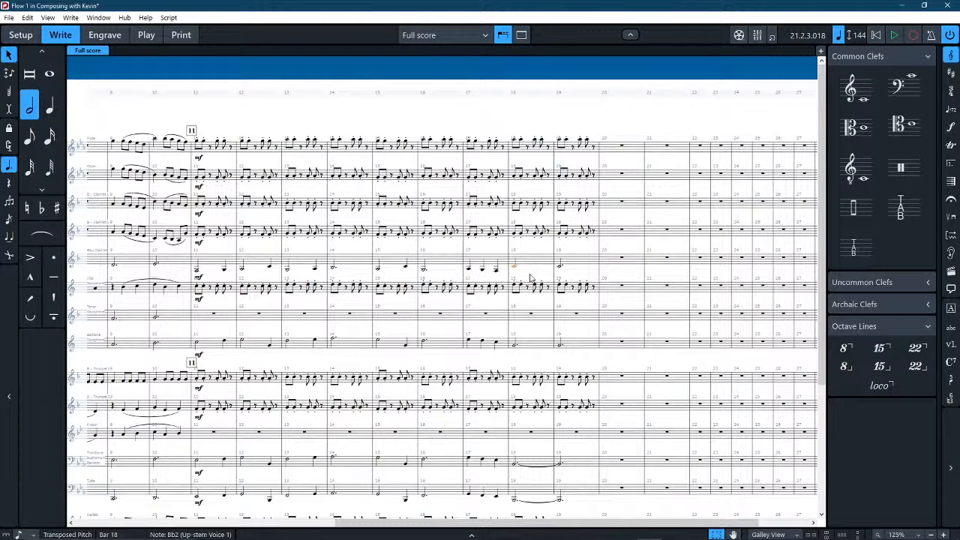
pyautogui.press('8')
pyautogui.click(529, 346)
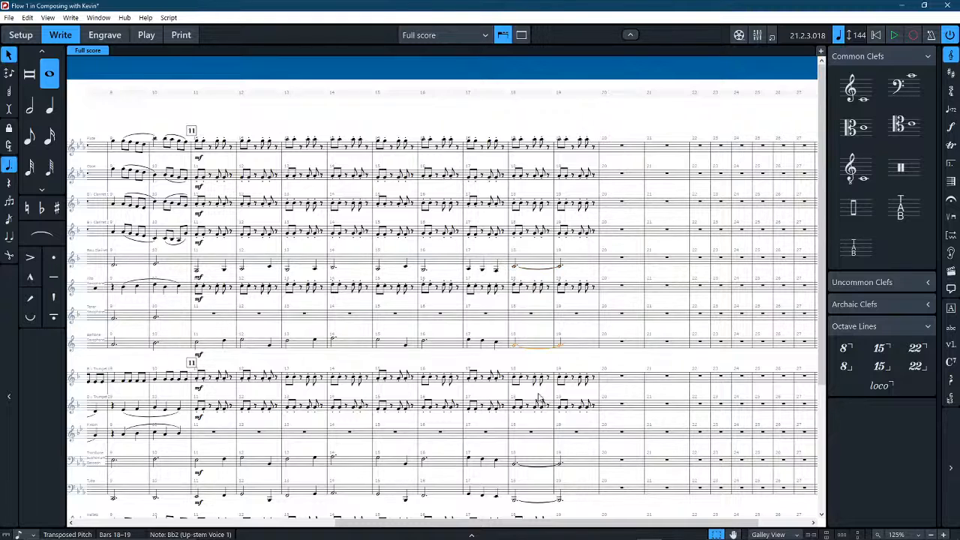
# Repeat the bar 18 rhythms of the mallets and Percussion 2 in bar 19.
pyautogui.scroll(-3, 539, 397)
pyautogui.click(528, 352)
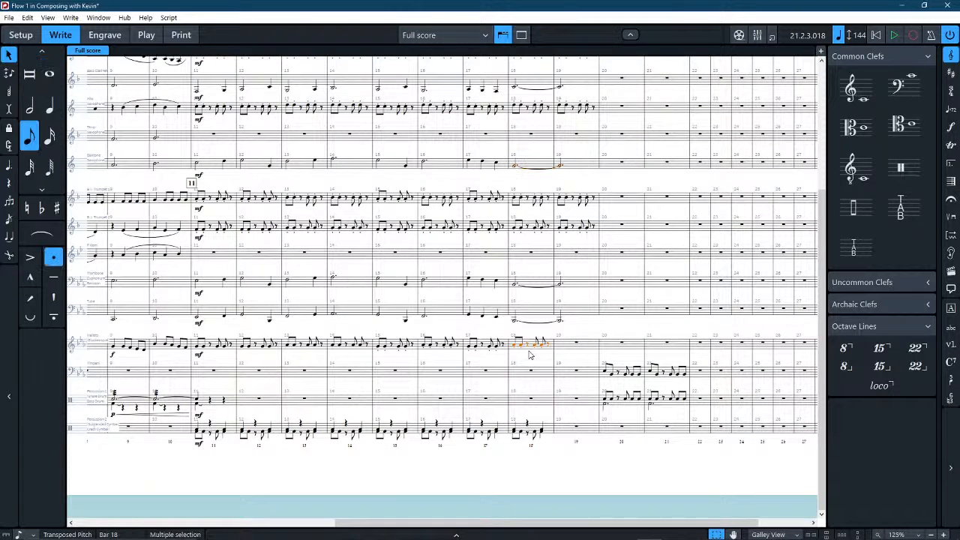
pyautogui.press('r')
pyautogui.click(550, 433)
pyautogui.press('r')
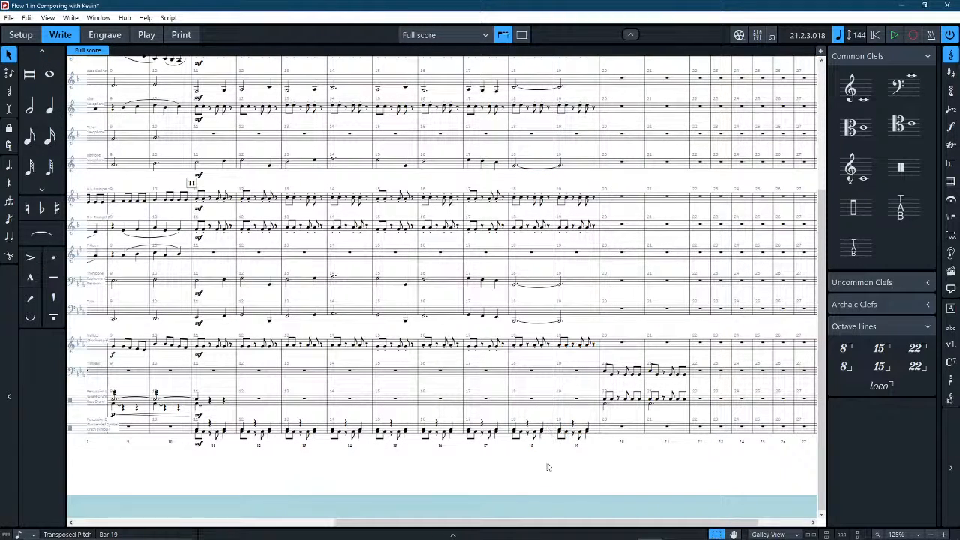
pyautogui.click(171, 450)
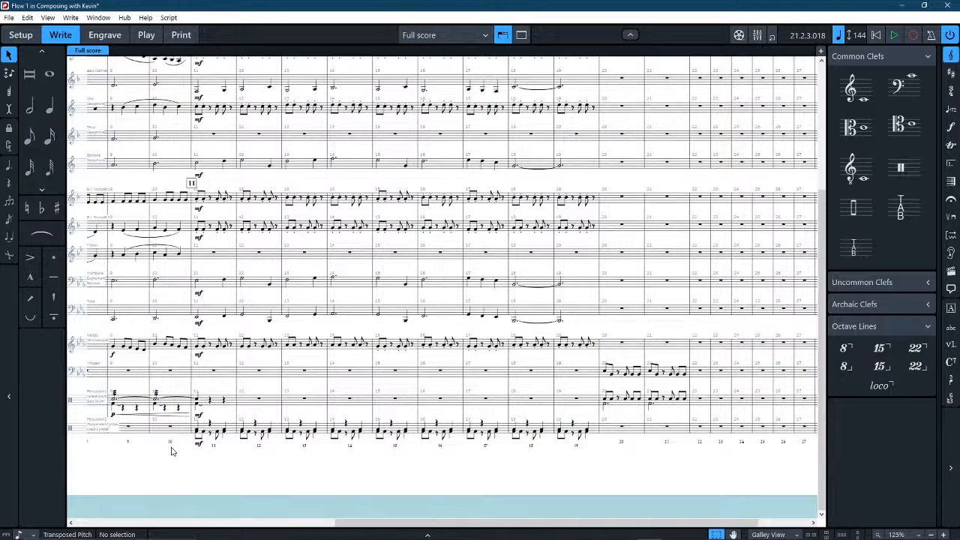
# Play the full score back from bar 9 and stop playback after the last written bars.
pyautogui.click(125, 373)
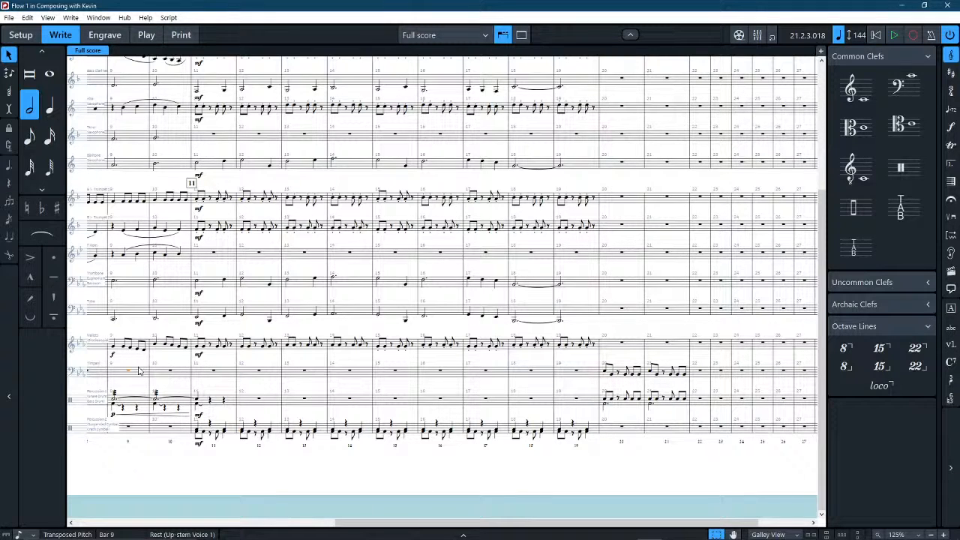
pyautogui.press('space')
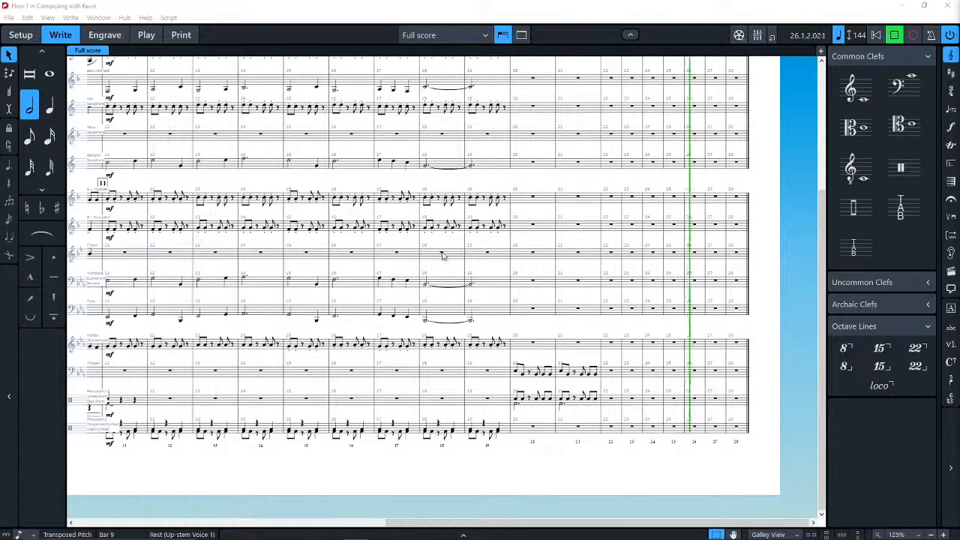
pyautogui.click(524, 192)
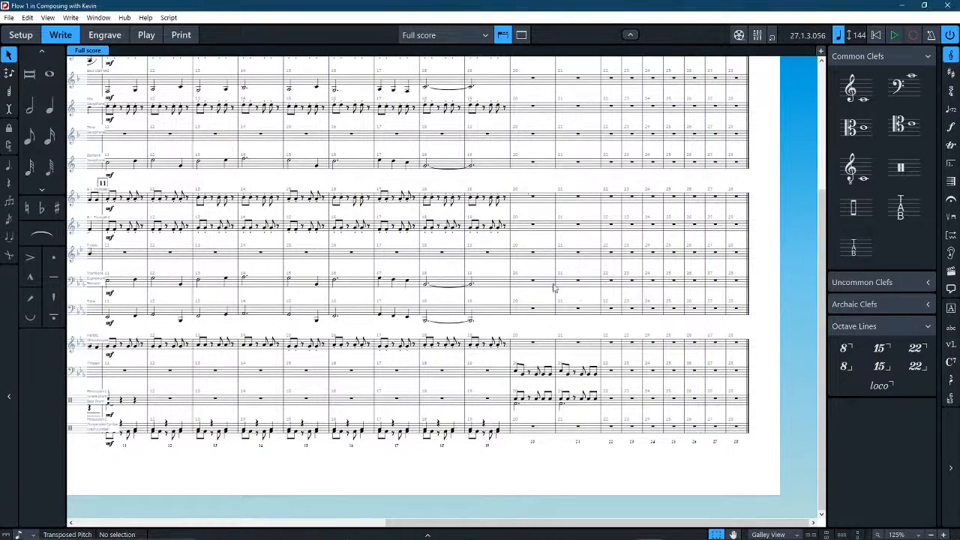
# Enter F Horn quarter notes Bb, C, D in bar 18 and C, D, Eb in bar 19.
pyautogui.scroll(3, 554, 288)
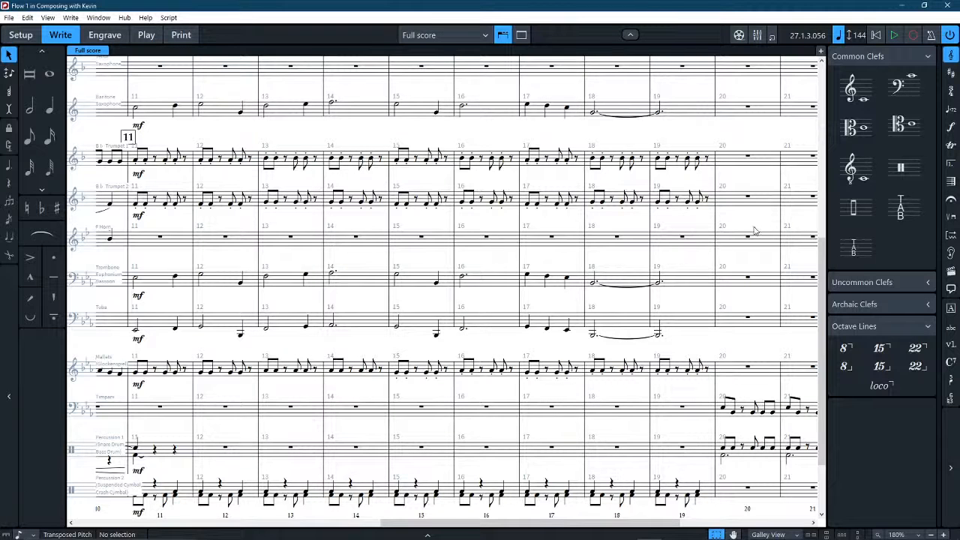
pyautogui.hscroll(5, 755, 227)
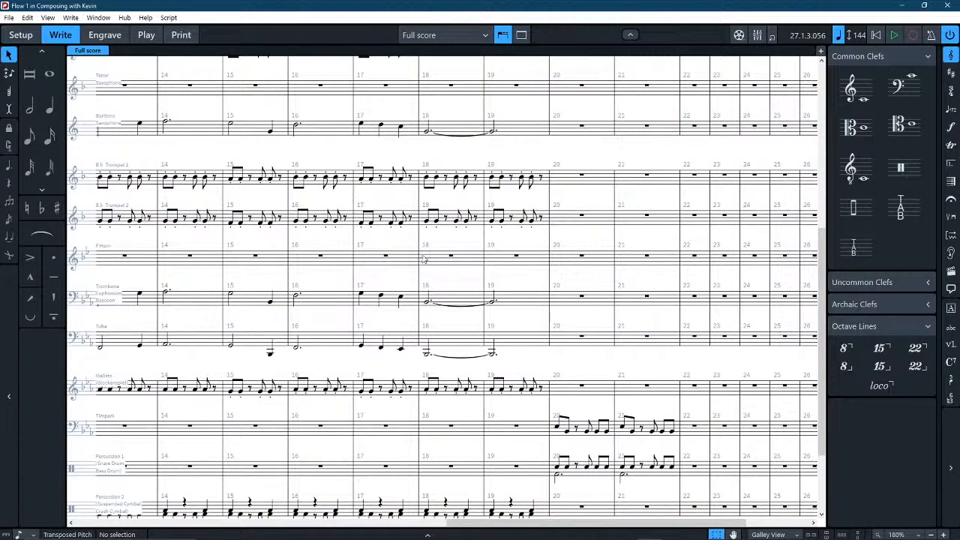
pyautogui.click(50, 105)
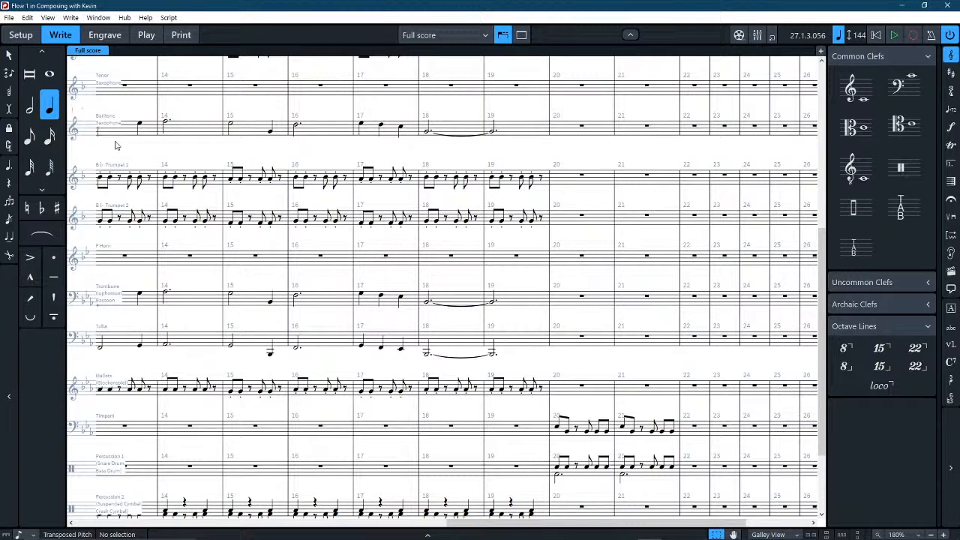
pyautogui.click(431, 269)
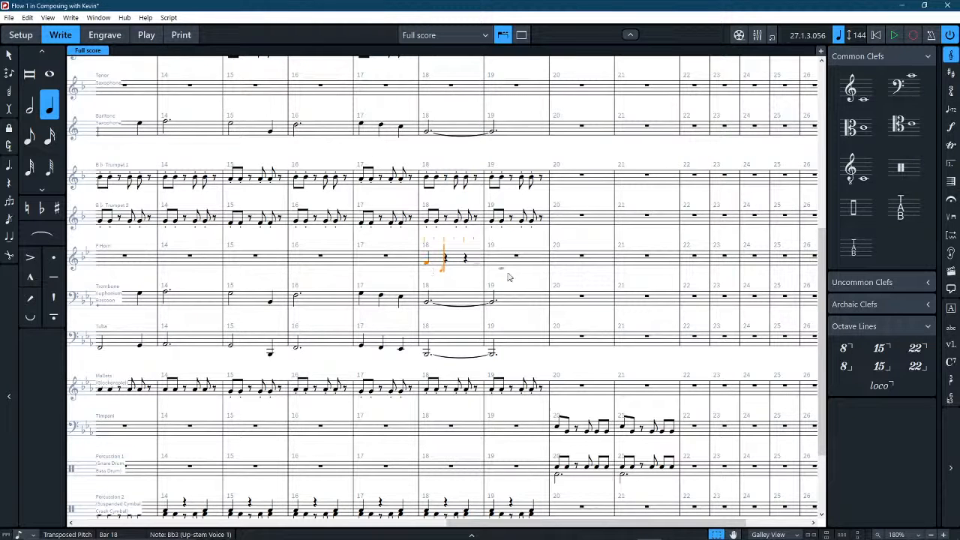
pyautogui.press('c')
pyautogui.press('d')
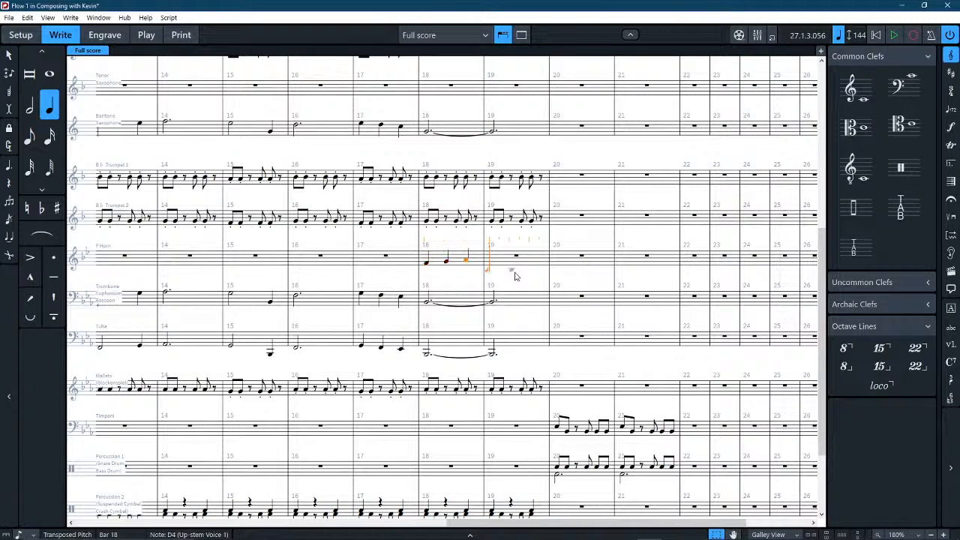
pyautogui.press('c')
pyautogui.press('d')
pyautogui.press('e')
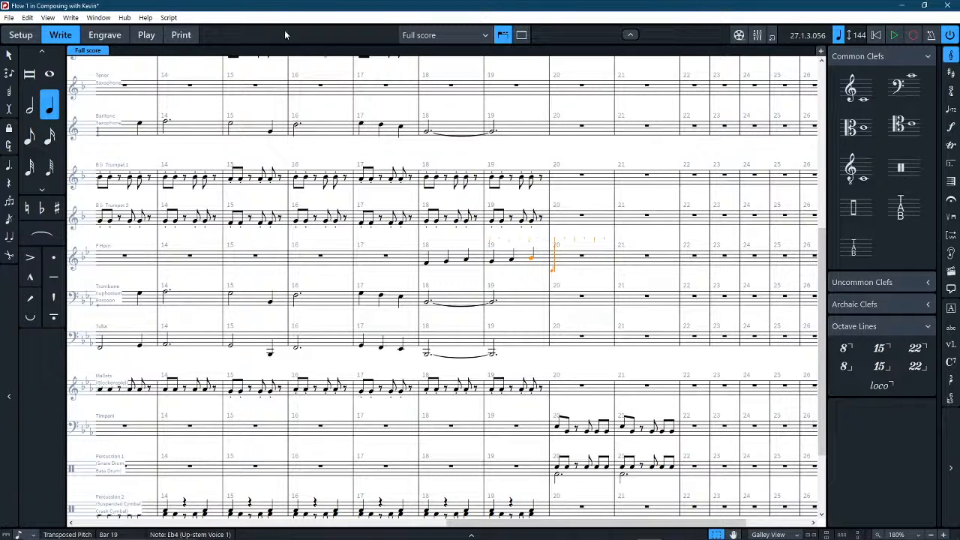
# Rewrite the F Horn's bar 18 quarter notes as a lower descending line, and check the horn range in the Excelcia Band Guidelines PDF.
pyautogui.click(388, 299)
pyautogui.keyDown('alt'); pyautogui.click(433, 259); pyautogui.keyUp('alt')
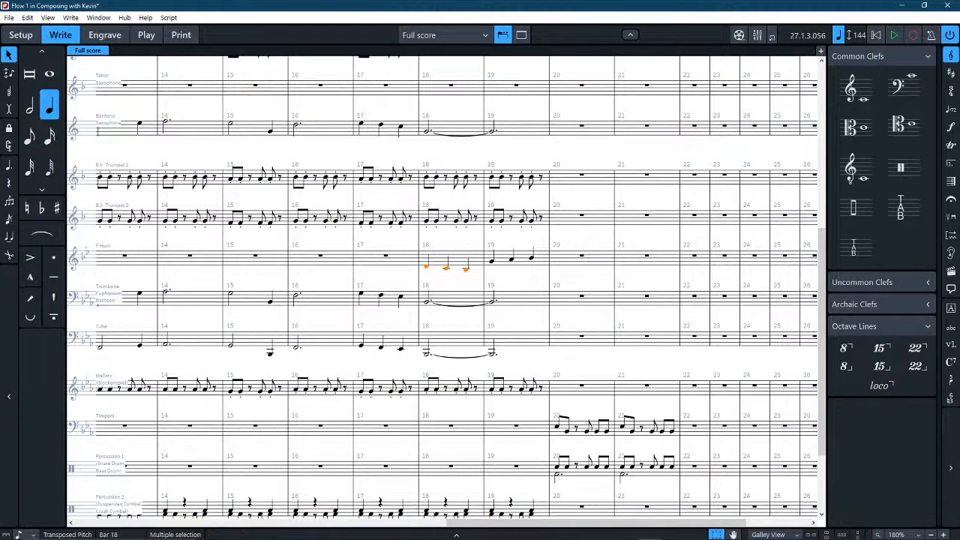
pyautogui.hotkey('alt', 'Tab')
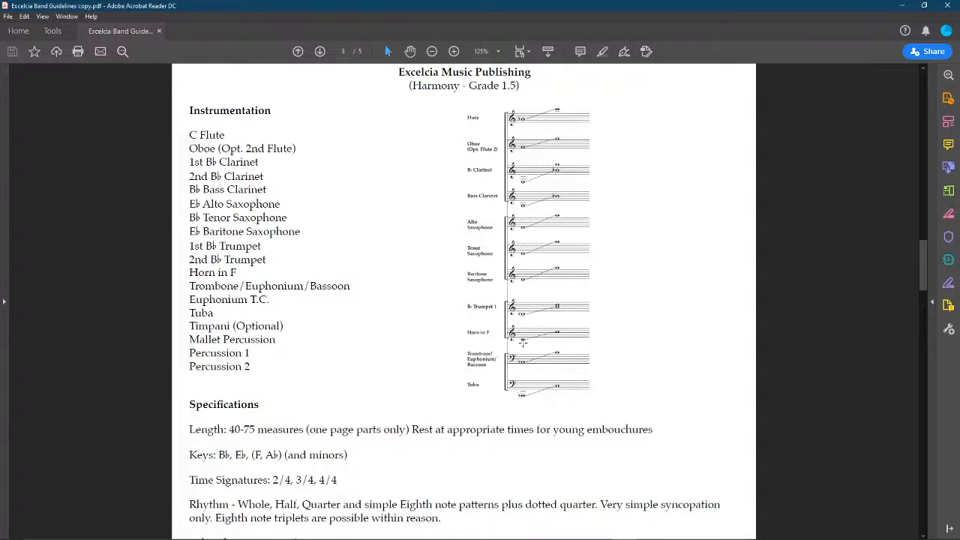
pyautogui.click(901, 5)
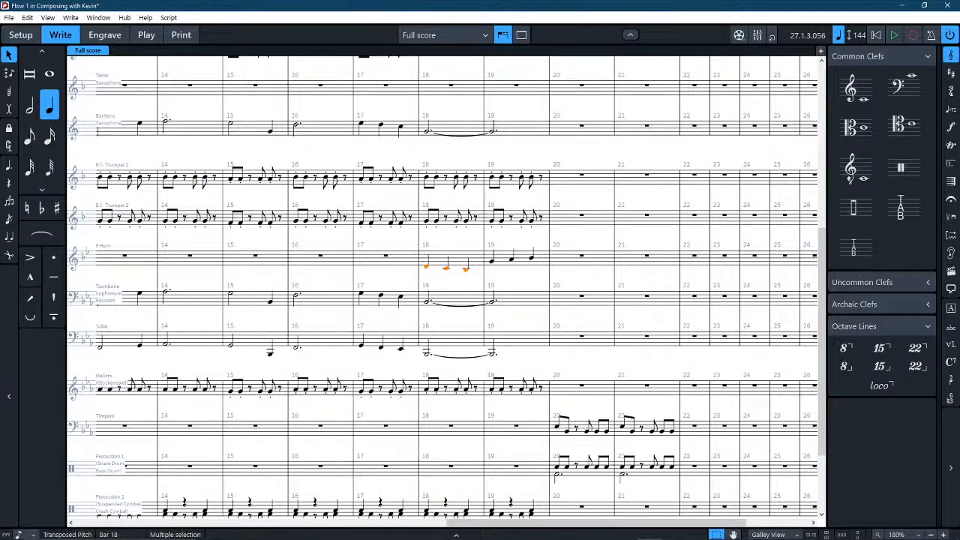
pyautogui.hotkey('alt', 'Tab')
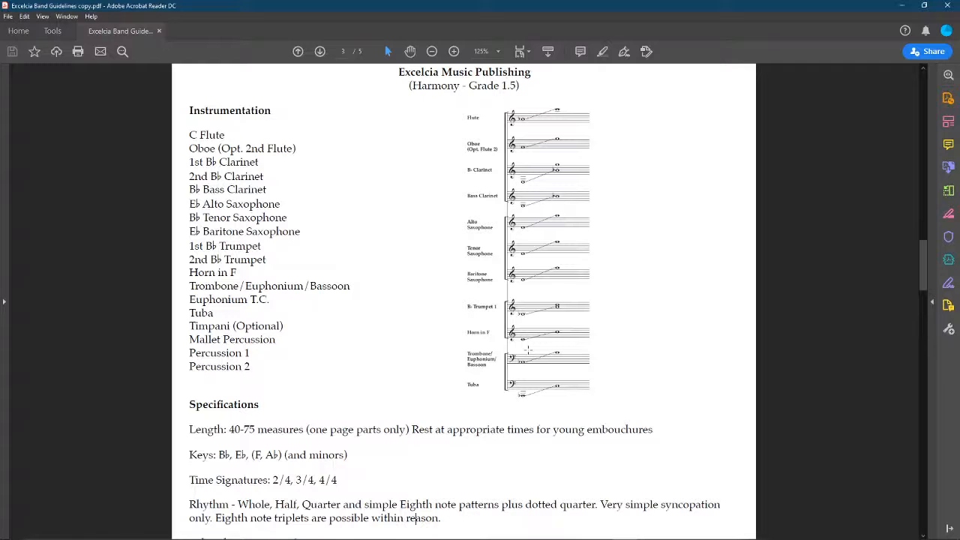
pyautogui.click(906, 5)
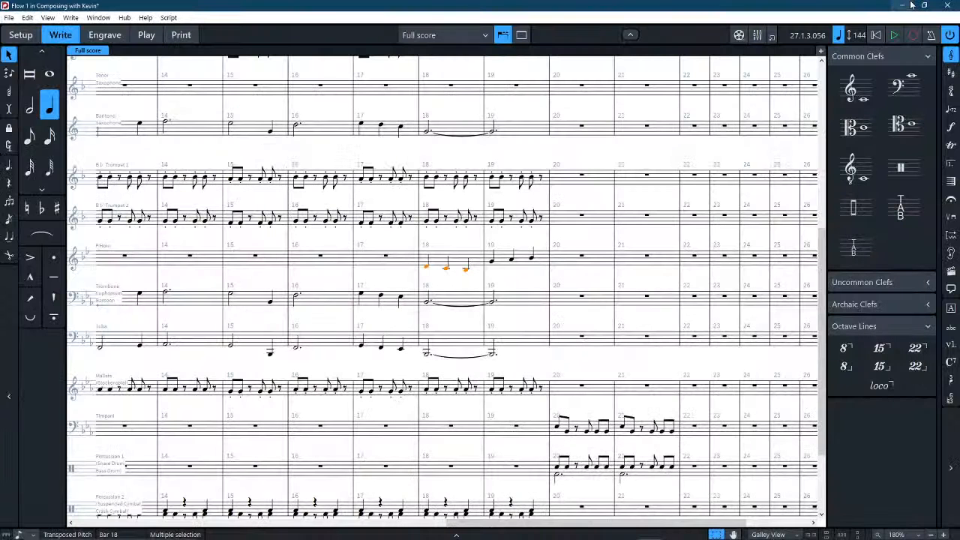
# Raise the F Horn's third quarter note in bar 18 by two steps, and lower its first note in bar 19 to Ab3.
pyautogui.press('Escape')
pyautogui.click(465, 270)
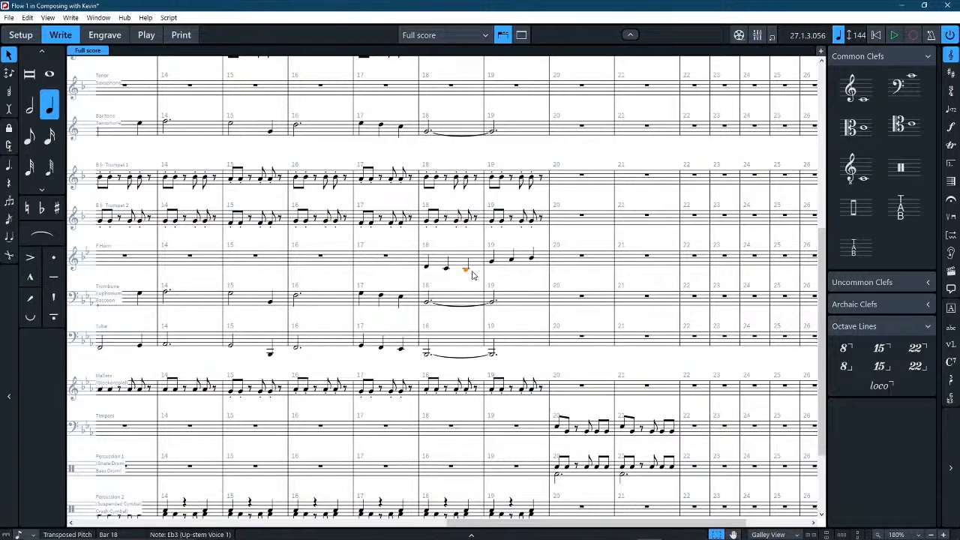
pyautogui.hotkey('alt', 'Up')
pyautogui.hotkey('alt', 'Up')
pyautogui.click(492, 266)
pyautogui.hotkey('alt', 'Down')
pyautogui.hotkey('alt', 'Down')
# Lengthen the F Horn's first note in bar 19 to a dotted half note and copy its bars 18–19 line into the Tenor Saxophone.
pyautogui.click(29, 106)
pyautogui.click(9, 165)
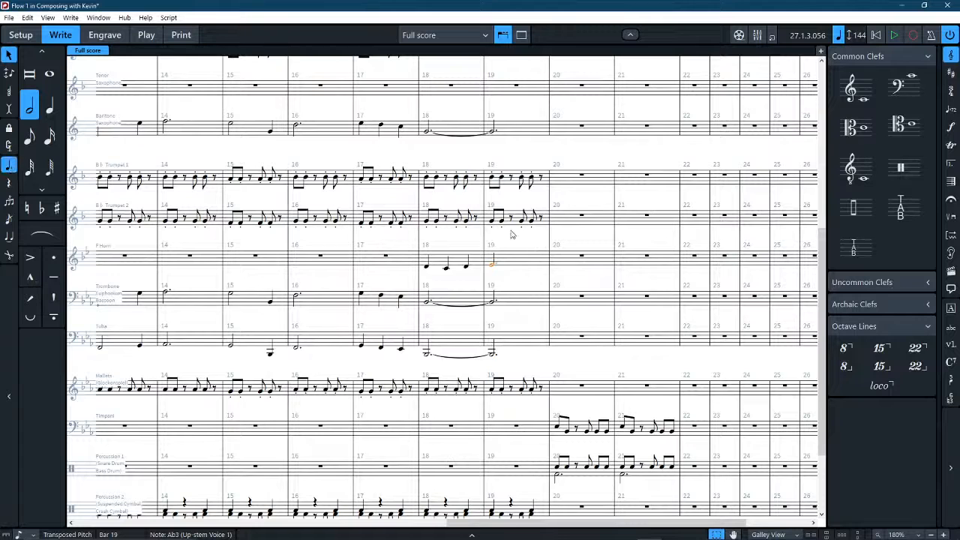
pyautogui.keyDown('shift'); pyautogui.click(429, 266); pyautogui.keyUp('shift')
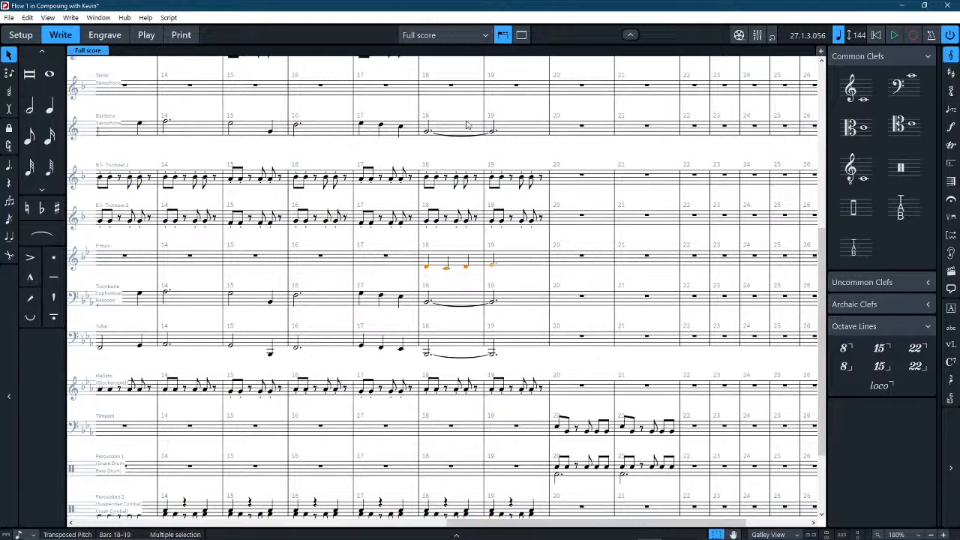
pyautogui.click(448, 88)
pyautogui.hotkey('ctrl', 'v')
pyautogui.press('Escape')
# Copy the mf dynamic from bar 11 to the start of bar 18 in the Tenor Saxophone and F Horn.
pyautogui.hscroll(-5, 577, 155)
pyautogui.hscroll(-3, 576, 155)
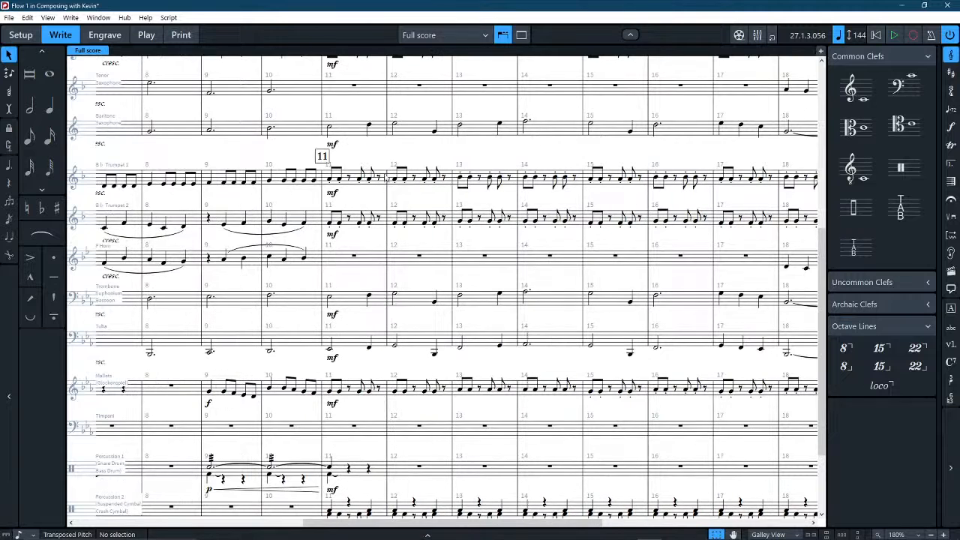
pyautogui.click(332, 144)
pyautogui.hscroll(6, 557, 171)
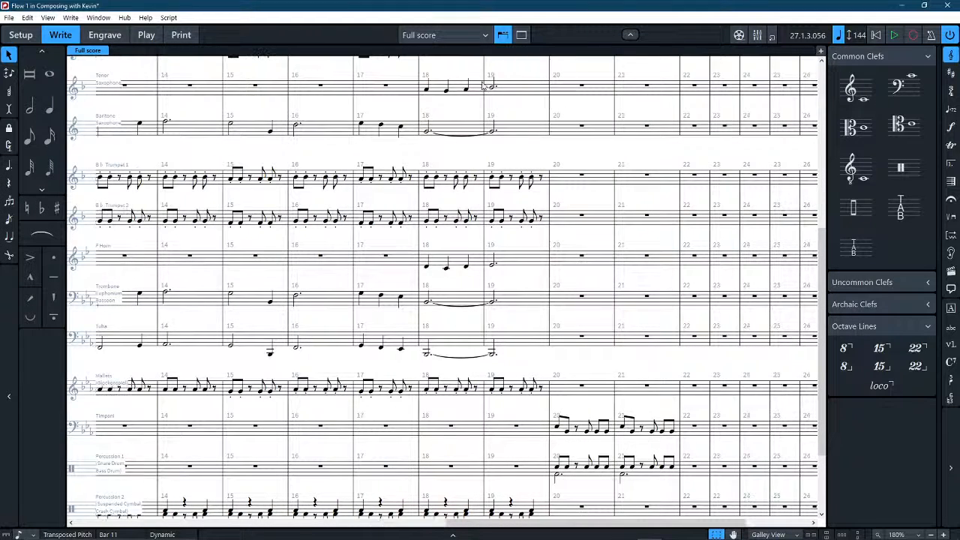
pyautogui.click(477, 88)
pyautogui.hotkey('ctrl', 'v')
pyautogui.click(445, 264)
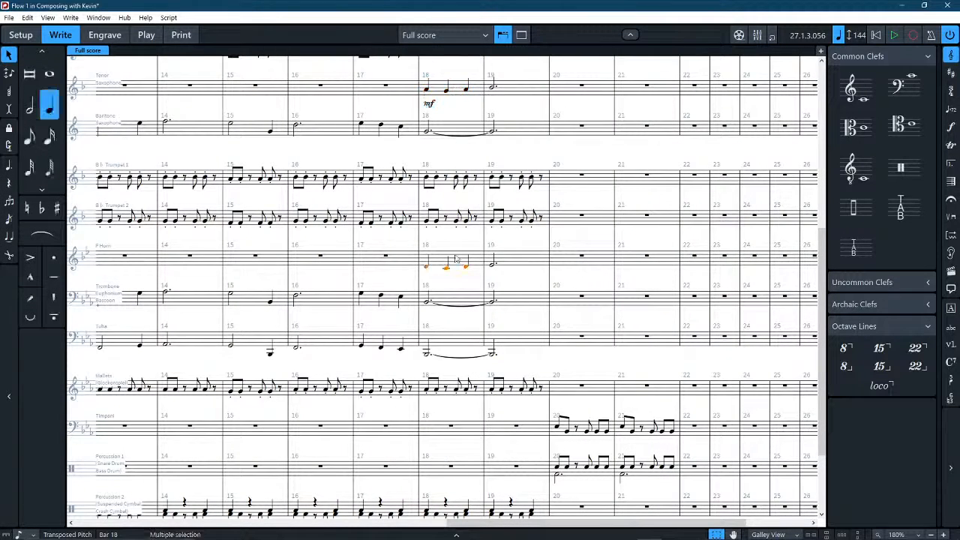
pyautogui.hotkey('ctrl', 'v')
pyautogui.press('Escape')
# Play back the full score through the new Tenor Saxophone and F Horn line and stop at bar 21.
pyautogui.scroll(-5, 544, 276)
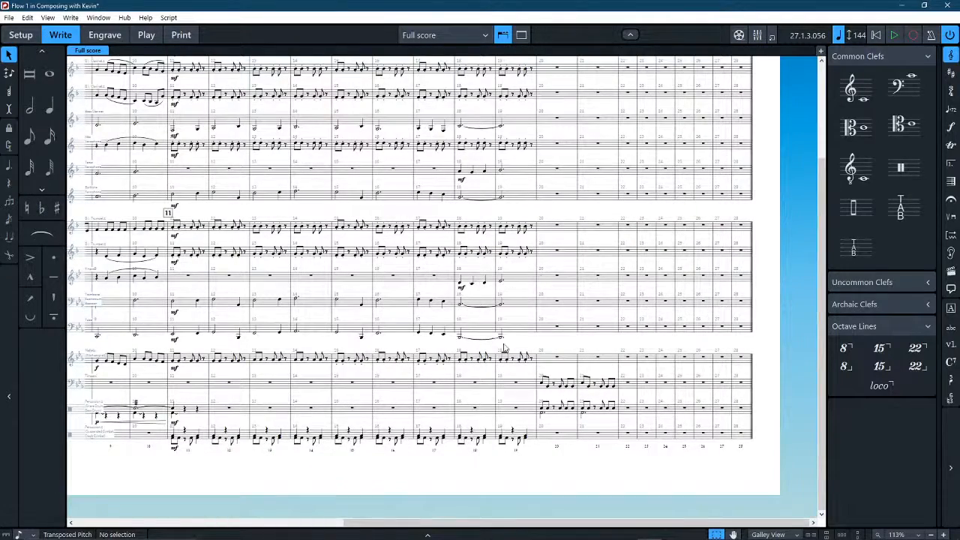
pyautogui.scroll(3, 494, 354)
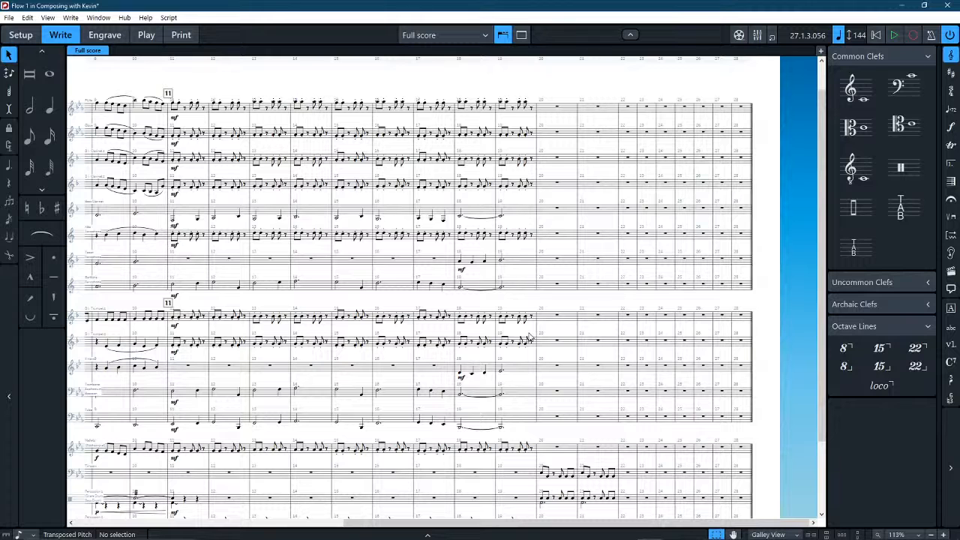
pyautogui.press('space')
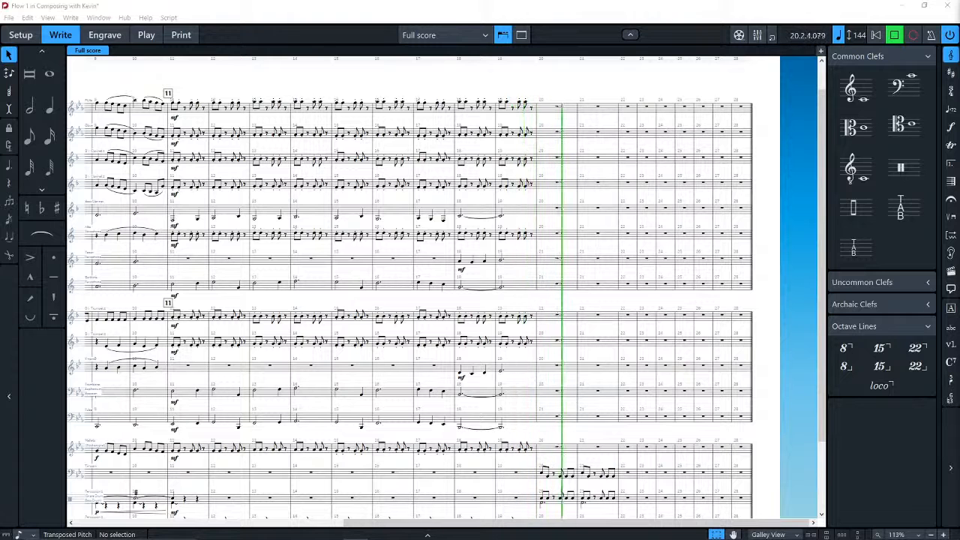
pyautogui.click(700, 86)
pyautogui.press('space')
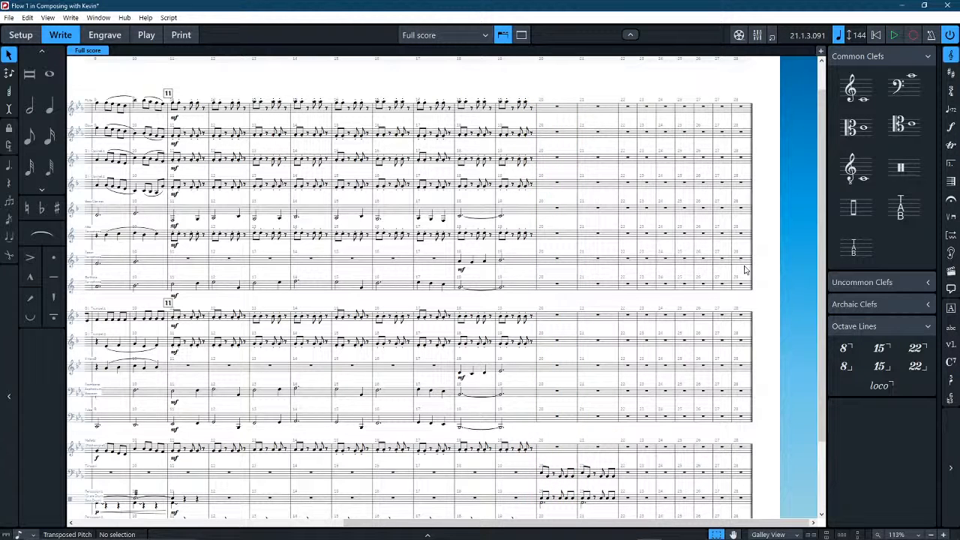
# Shorten the F Horn's dotted half note in bar 19 to a quarter note and repeat it on beat two.
pyautogui.scroll(-3, 529, 386)
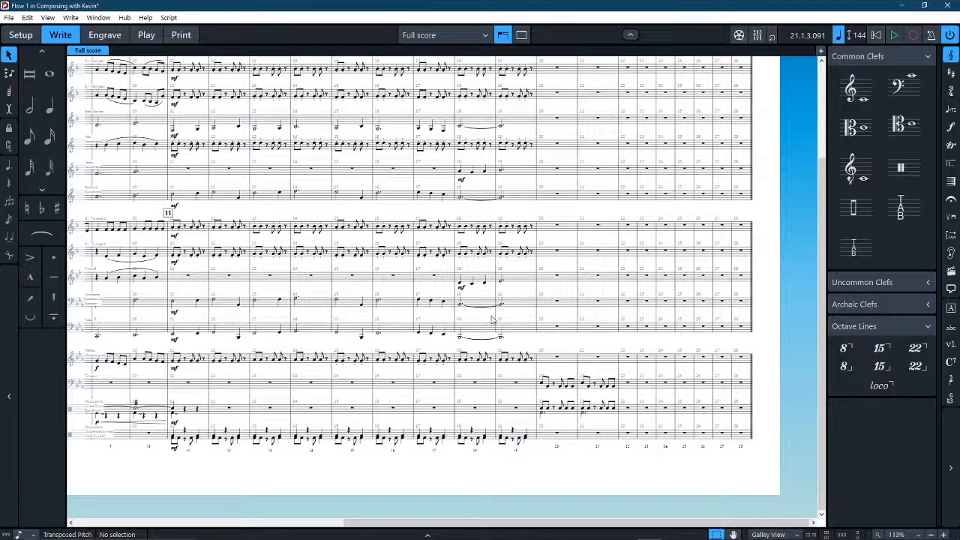
pyautogui.scroll(5, 503, 289)
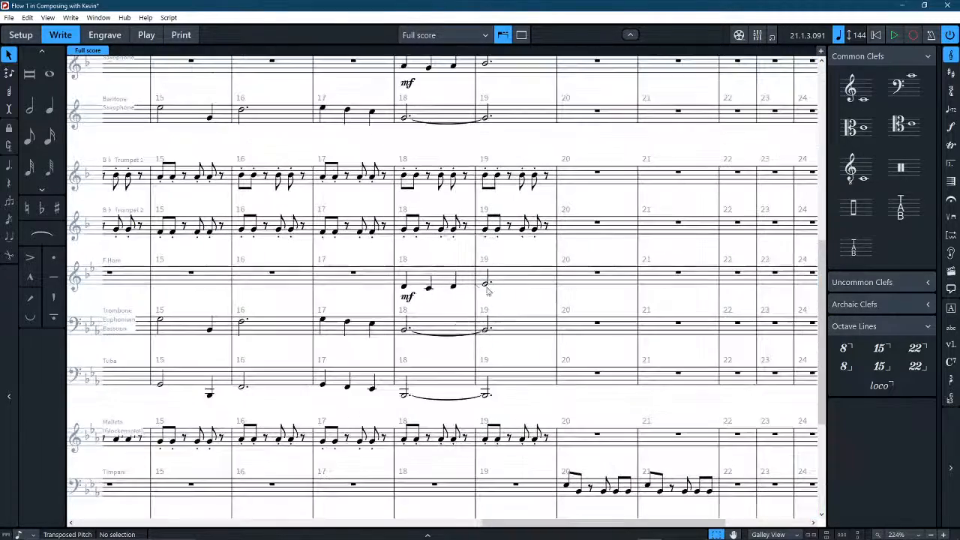
pyautogui.click(404, 285)
pyautogui.keyDown('ctrl'); pyautogui.click(428, 289); pyautogui.keyUp('ctrl')
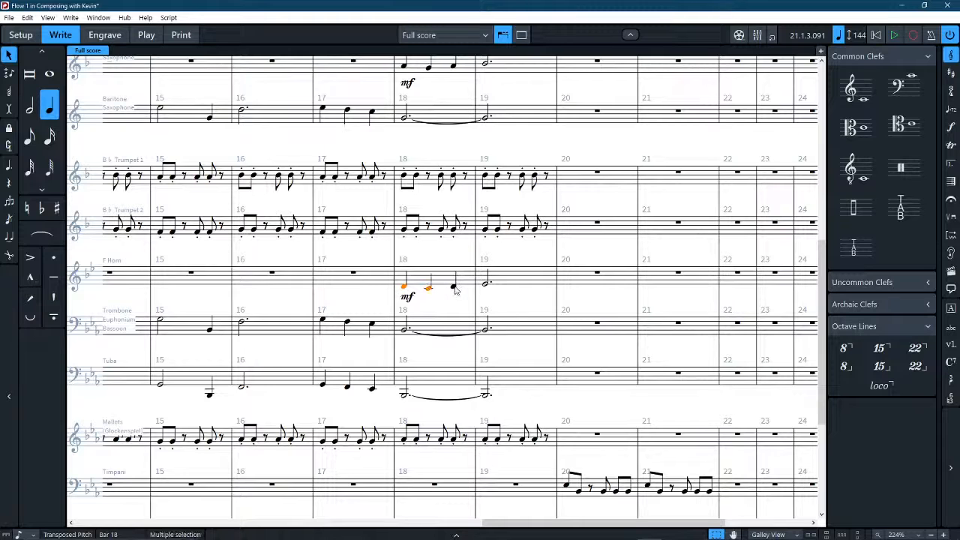
pyautogui.keyDown('ctrl'); pyautogui.click(455, 287); pyautogui.keyUp('ctrl')
pyautogui.click(485, 286)
pyautogui.click(486, 287)
pyautogui.press('4')
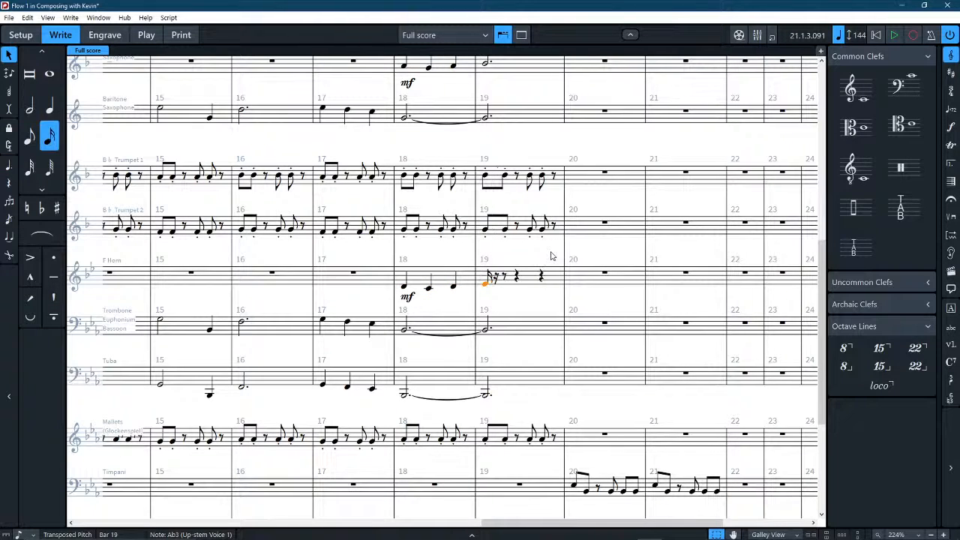
pyautogui.press('6')
pyautogui.press('r')
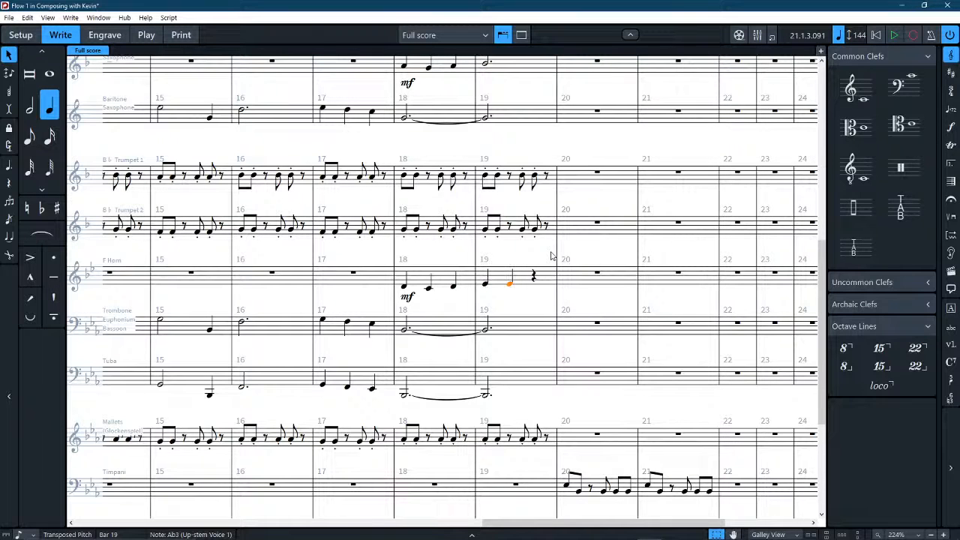
# Raise the F Horn's second quarter note in bar 19 to Bb3 and add a quarter note one step higher on beat three.
pyautogui.press('Up')
pyautogui.press('Down')
pyautogui.hotkey('ctrl', 'Up')
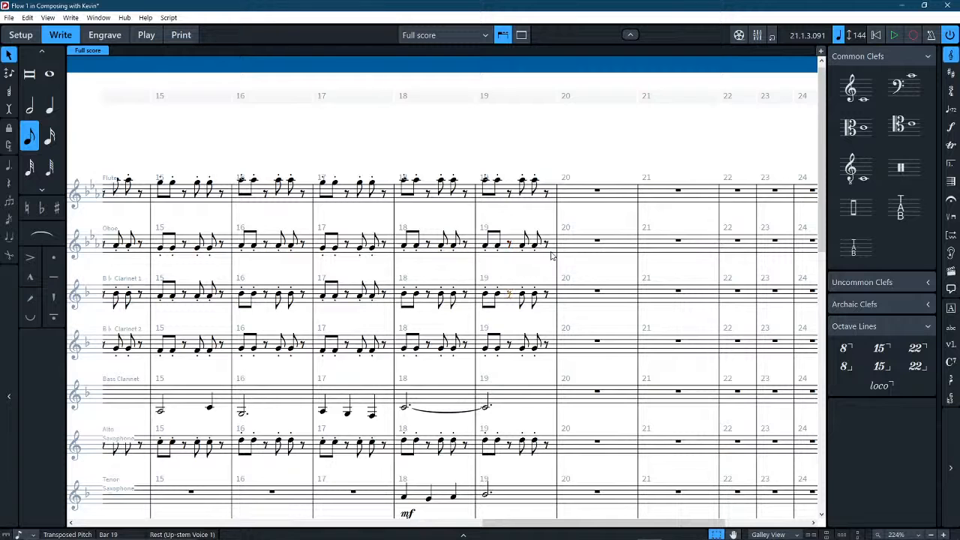
pyautogui.scroll(-6, 629, 225)
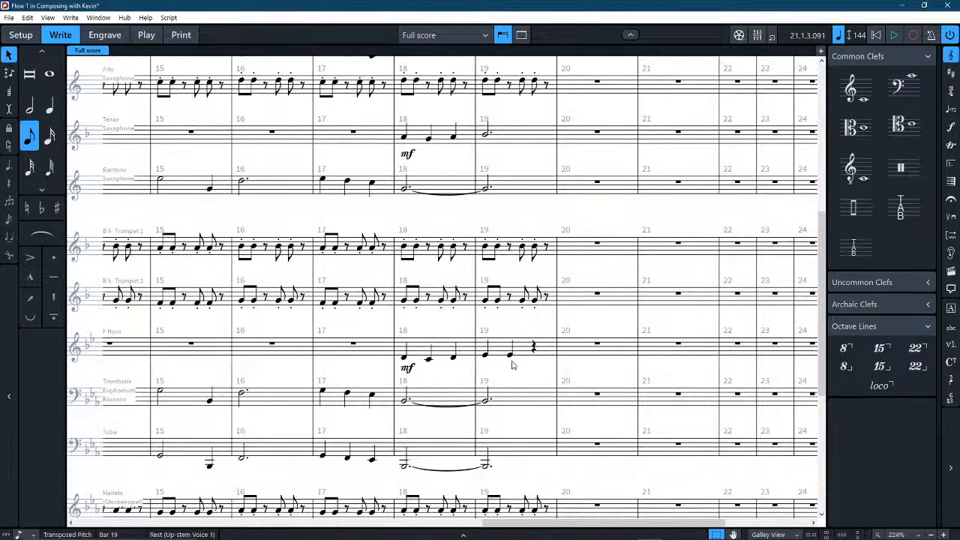
pyautogui.click(510, 355)
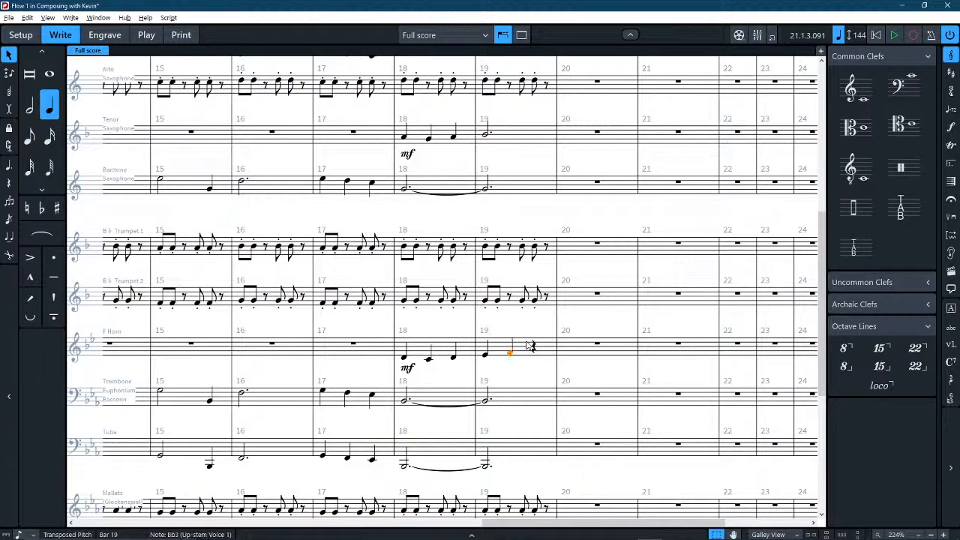
pyautogui.click(530, 348)
pyautogui.hotkey('alt', 'Up')
# Copy the F Horn's three quarter notes in bar 19 into the Tenor Saxophone's bar 19 and save the project.
pyautogui.click(526, 342)
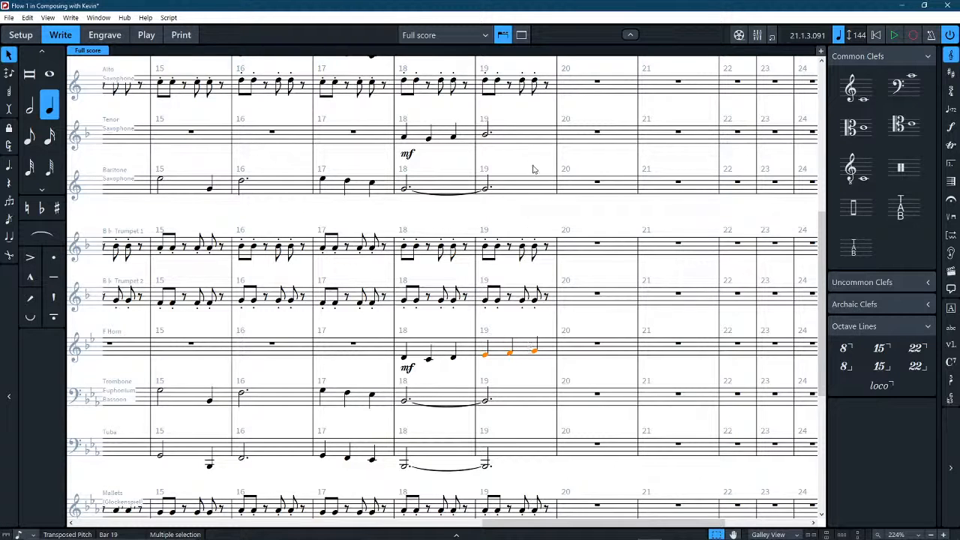
pyautogui.keyDown('alt'); pyautogui.click(506, 140); pyautogui.keyUp('alt')
pyautogui.press('Escape')
pyautogui.press('Escape')
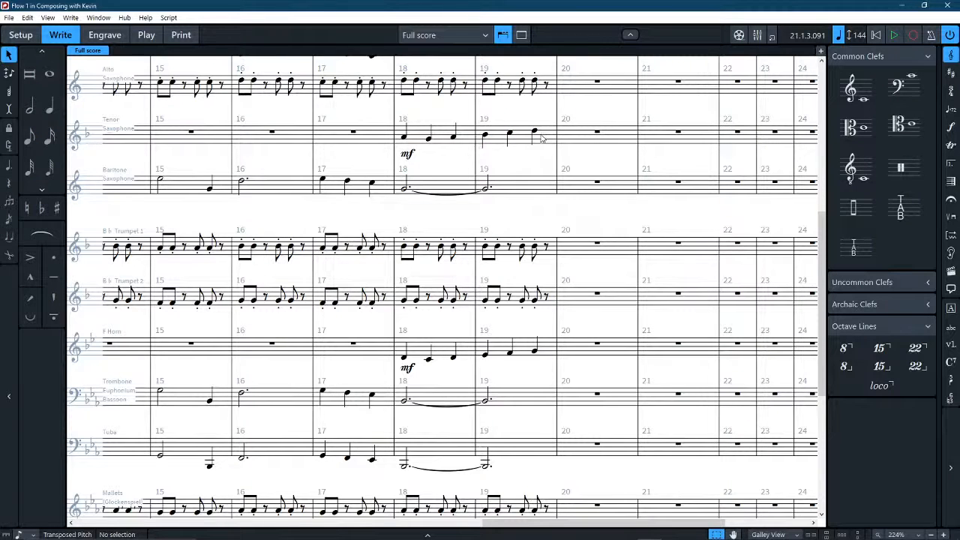
# Slur all six quarter notes in bars 18–19 of both the F Horn and the Tenor Saxophone.
pyautogui.scroll(-3, 591, 210)
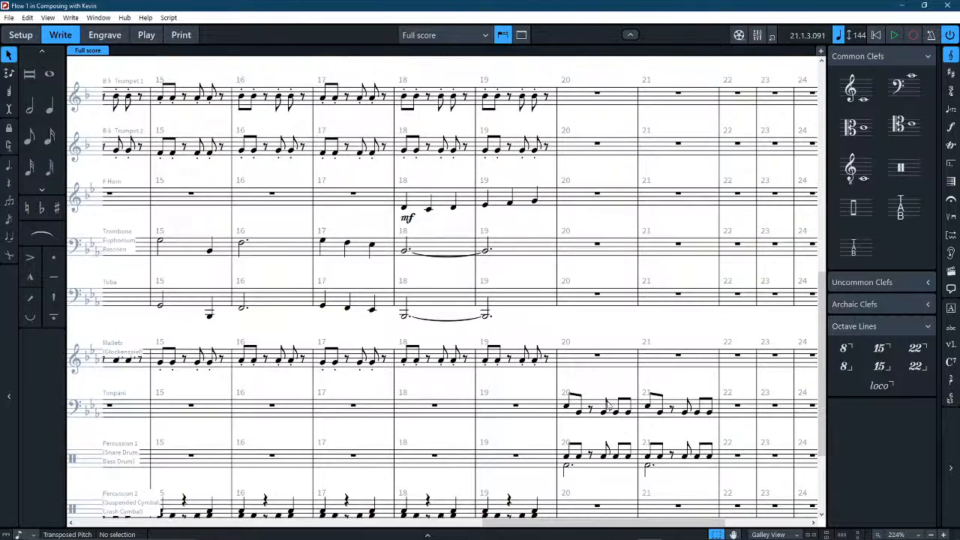
pyautogui.hscroll(3, 609, 405)
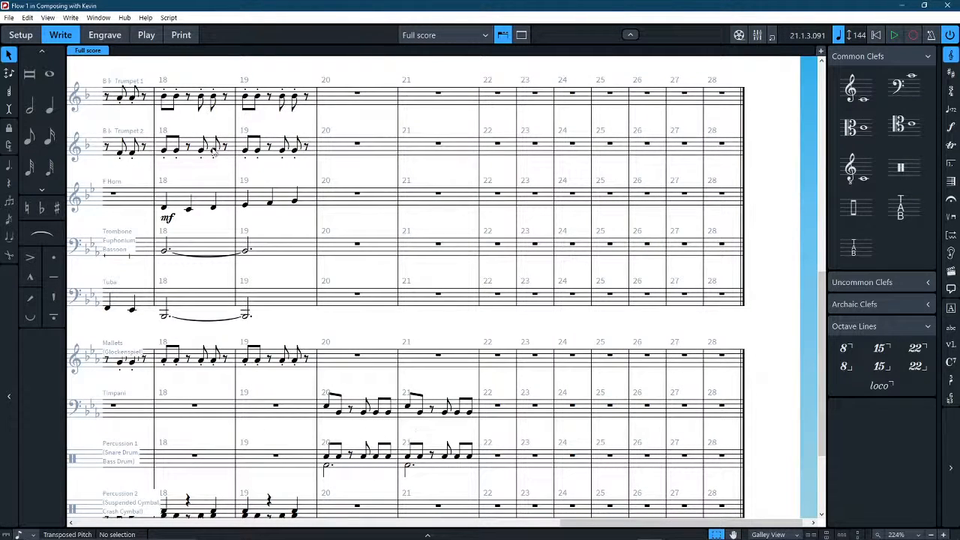
pyautogui.hotkey('ctrl', '-')
pyautogui.hotkey('ctrl', '-')
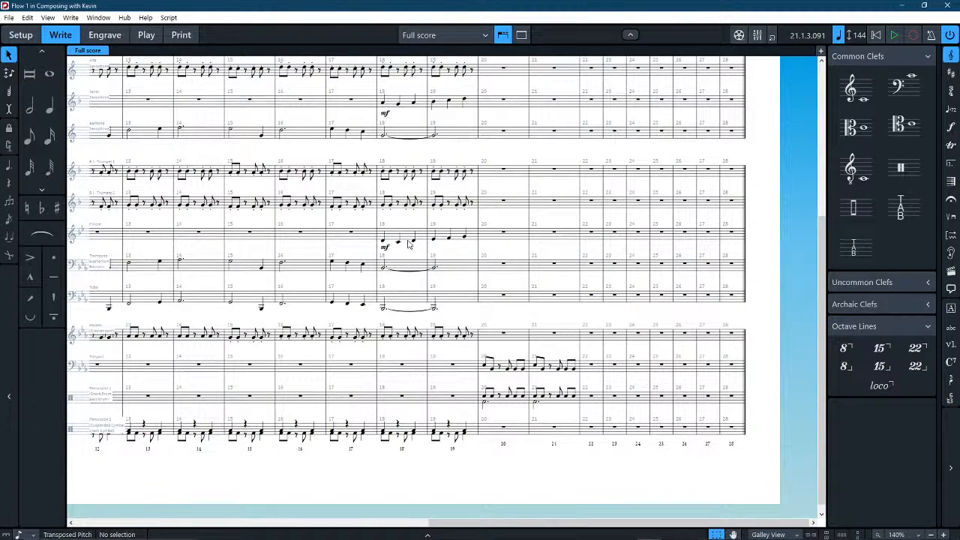
pyautogui.click(382, 241)
pyautogui.keyDown('shift'); pyautogui.click(464, 236); pyautogui.keyUp('shift')
pyautogui.press('s')
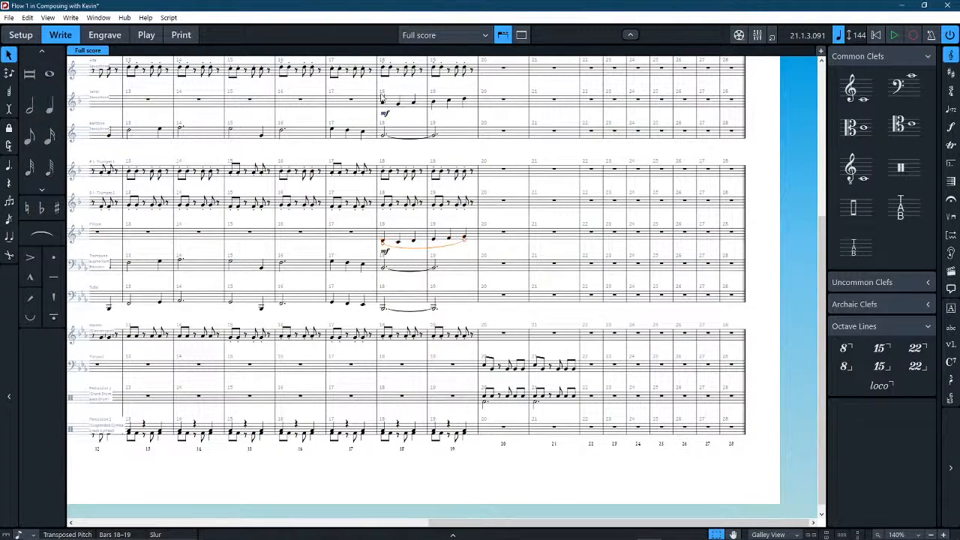
pyautogui.click(382, 100)
pyautogui.keyDown('shift'); pyautogui.click(464, 99); pyautogui.keyUp('shift')
pyautogui.press('s')
pyautogui.press('Escape')
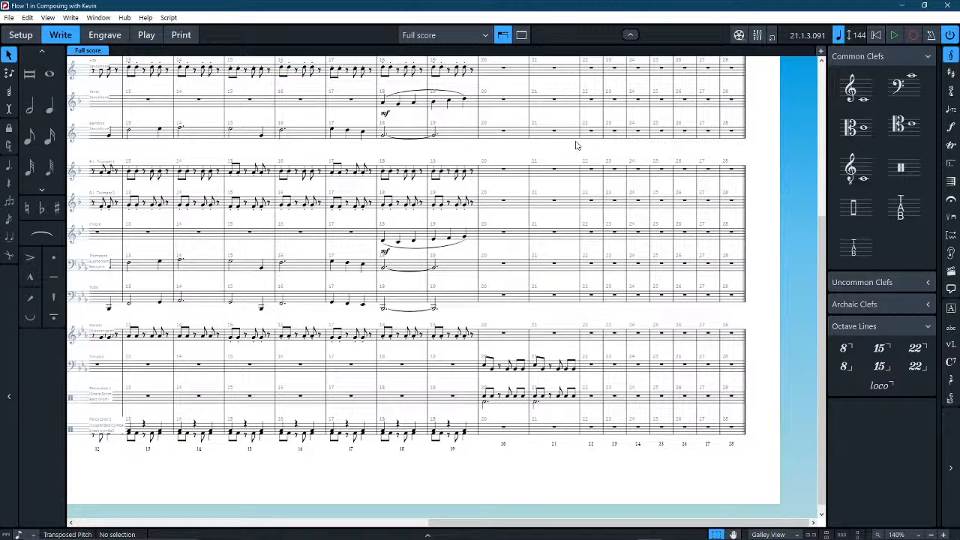
# Add a crescendo hairpin across bars 18–19 in every part from Flute down to Tuba.
pyautogui.click(426, 297)
pyautogui.scroll(5, 426, 297)
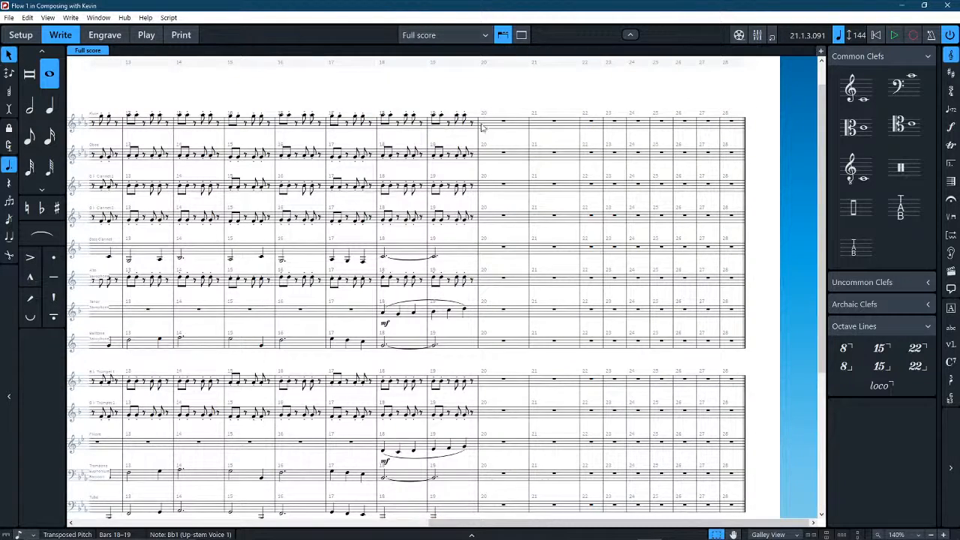
pyautogui.keyDown('shift'); pyautogui.click(472, 128); pyautogui.keyUp('shift')
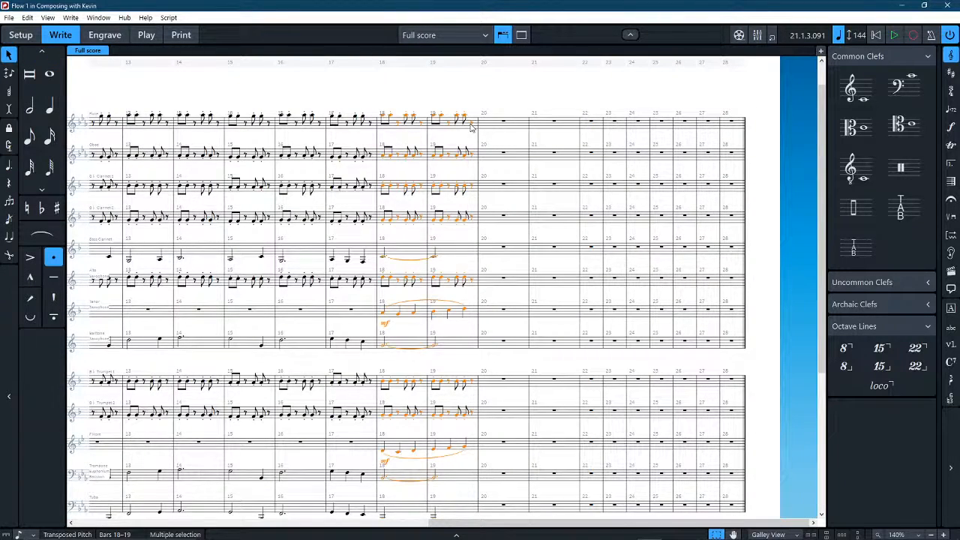
pyautogui.hotkey('shift', 't')
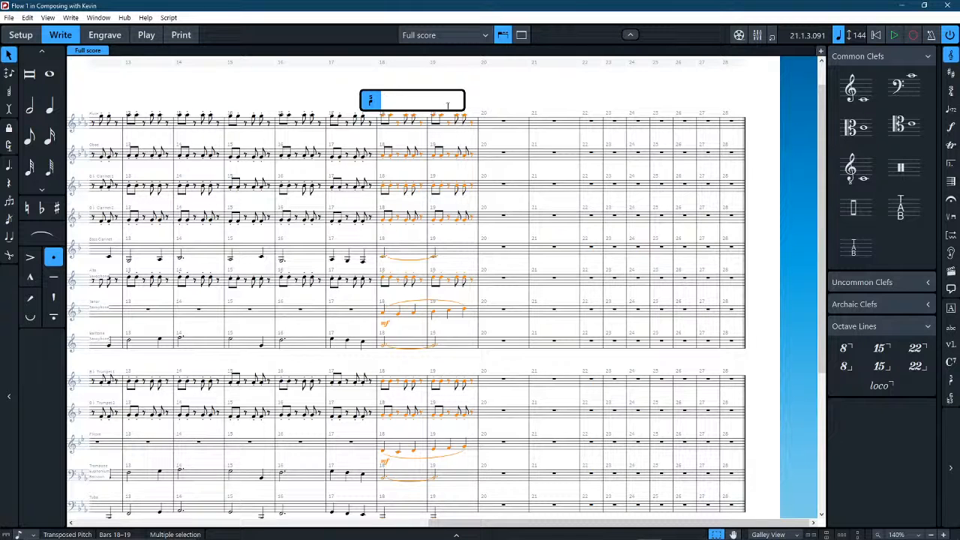
pyautogui.press('Escape')
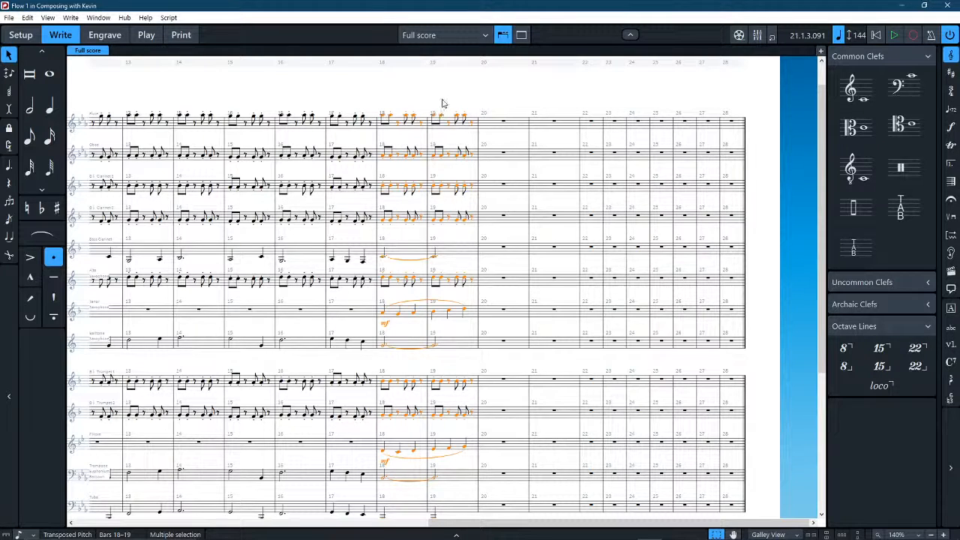
pyautogui.hotkey('shift', 'd')
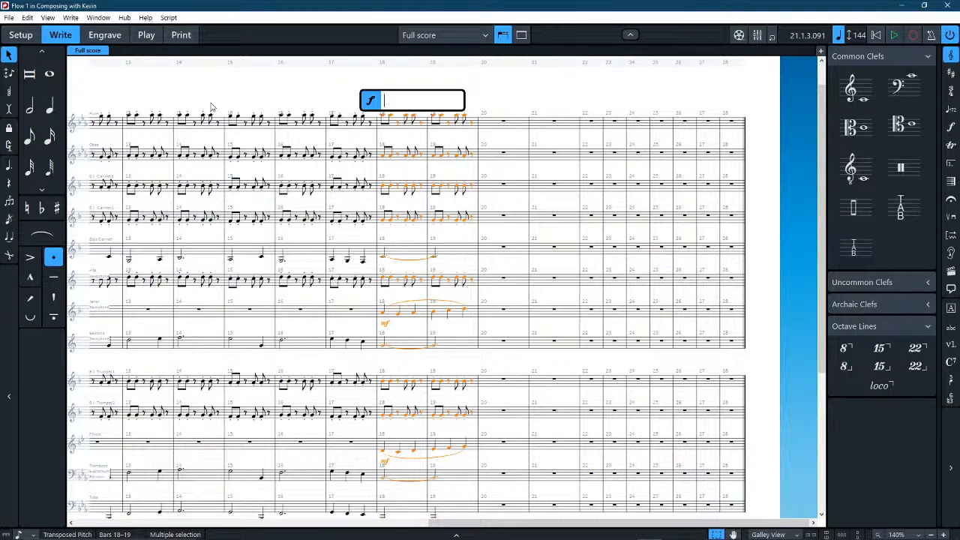
pyautogui.press('Escape')
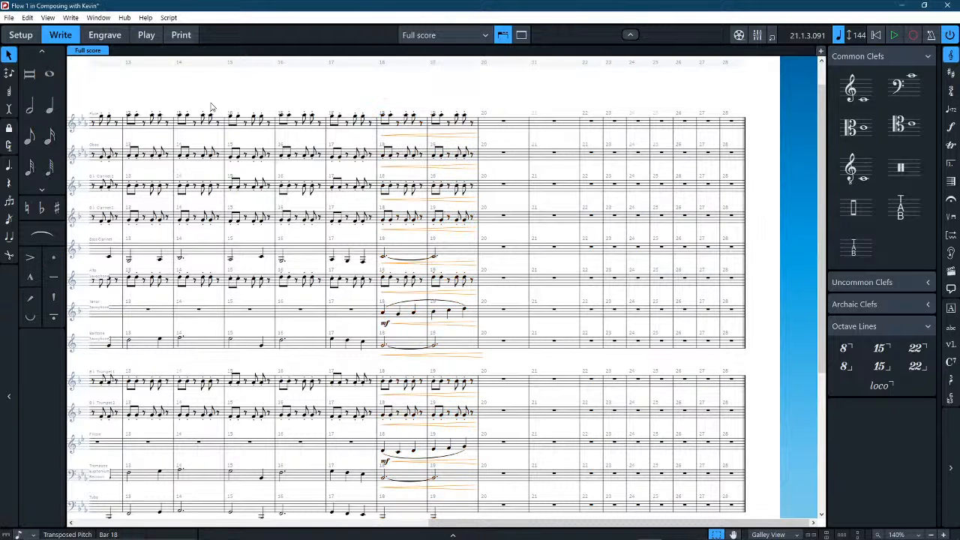
pyautogui.scroll(-4, 368, 326)
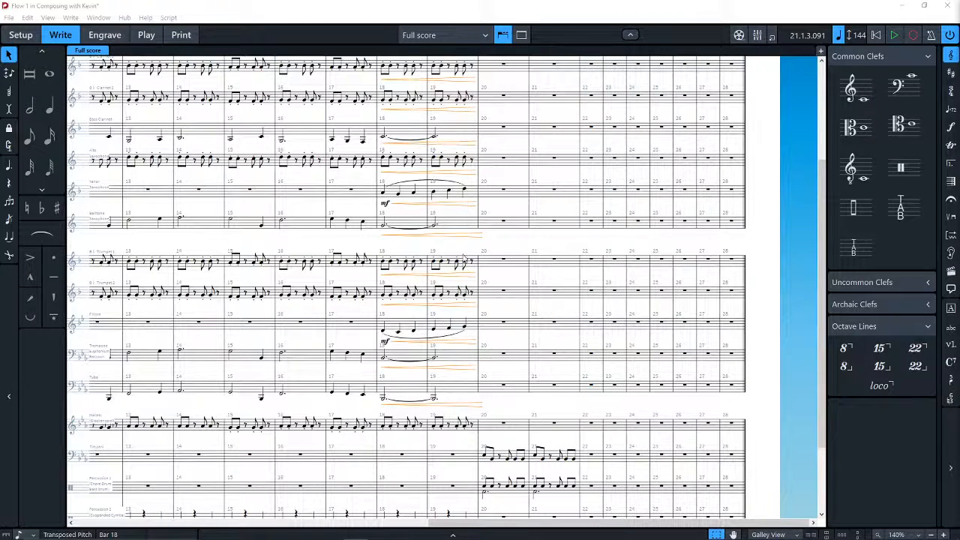
pyautogui.hscroll(-10, 463, 256)
pyautogui.hscroll(3, 464, 274)
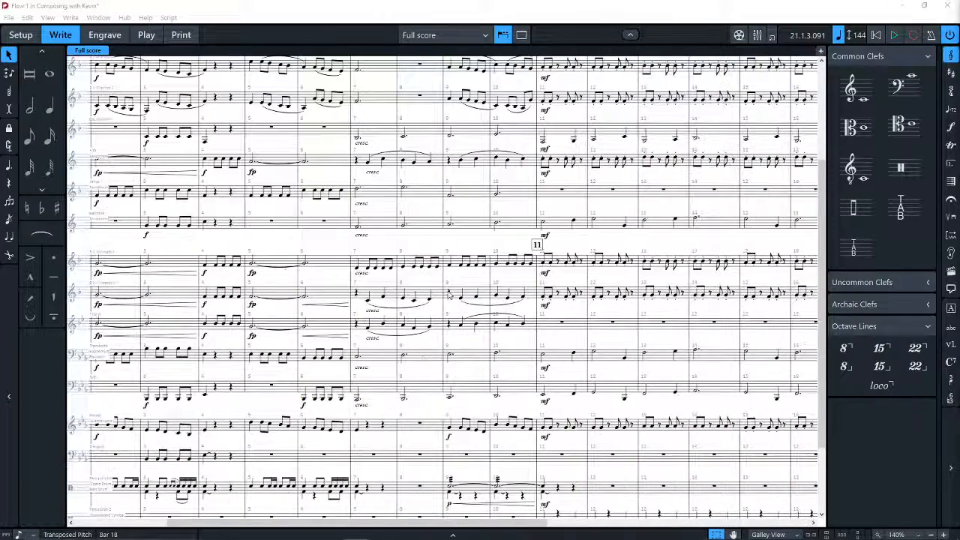
pyautogui.scroll(3, 468, 296)
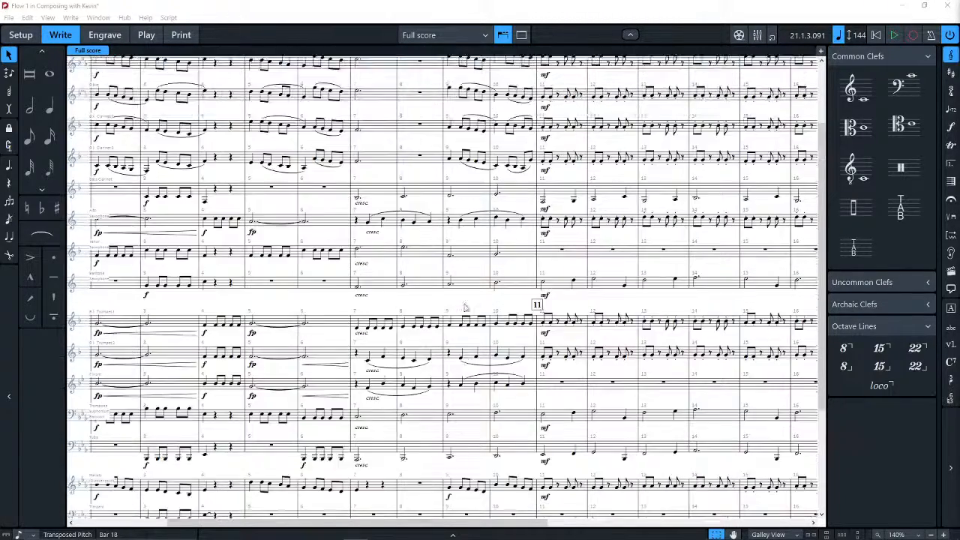
pyautogui.hscroll(9, 452, 279)
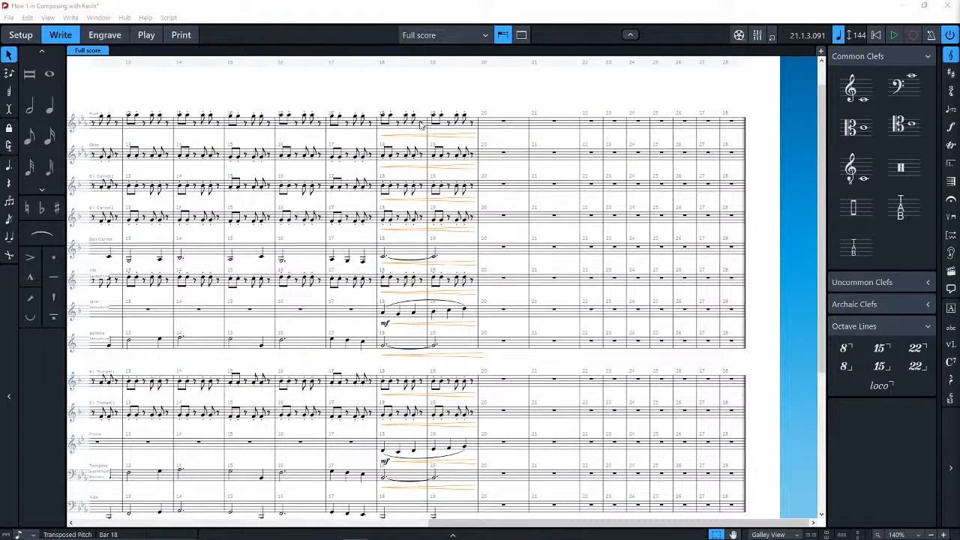
pyautogui.scroll(-3, 416, 135)
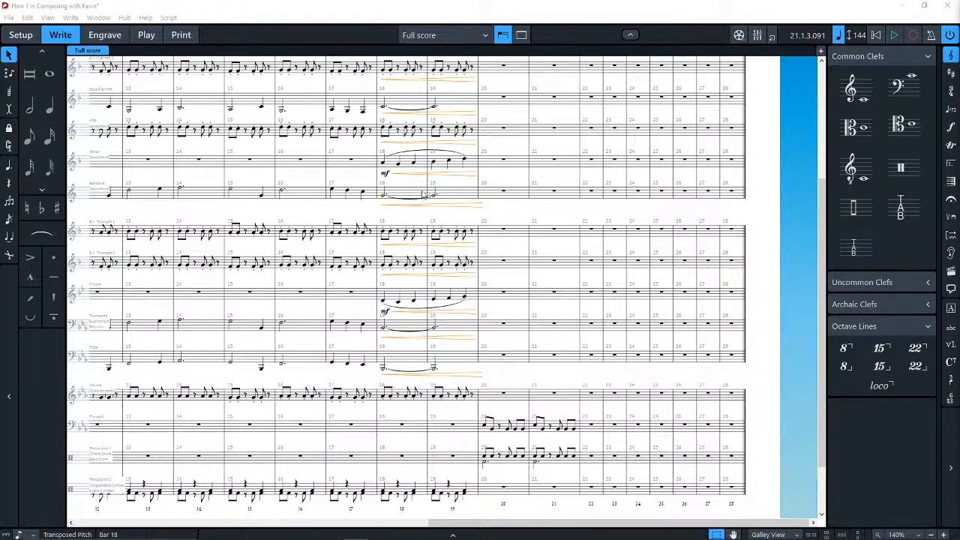
# Copy the crescendo hairpin across bars 18–19 into the Mallets and Percussion 2 parts and save the project.
pyautogui.click(497, 377)
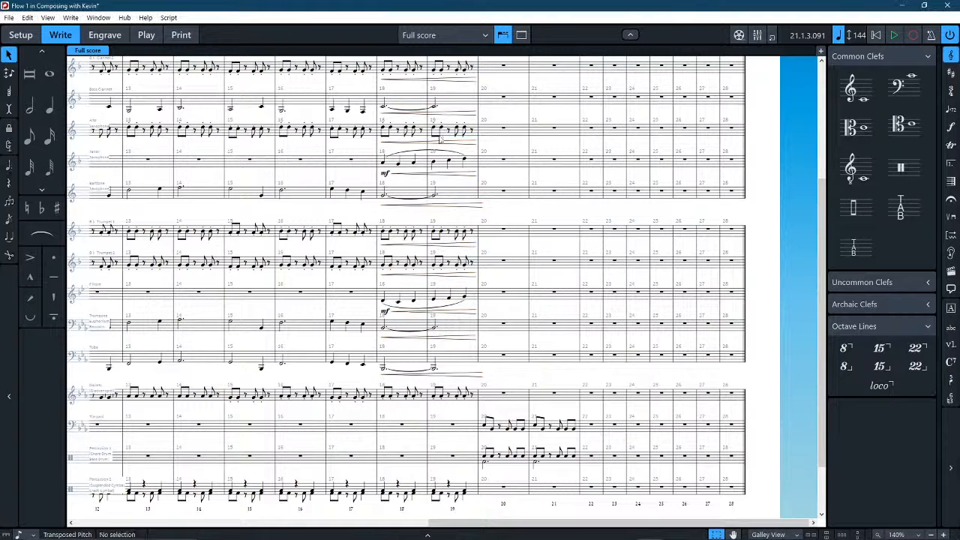
pyautogui.click(445, 80)
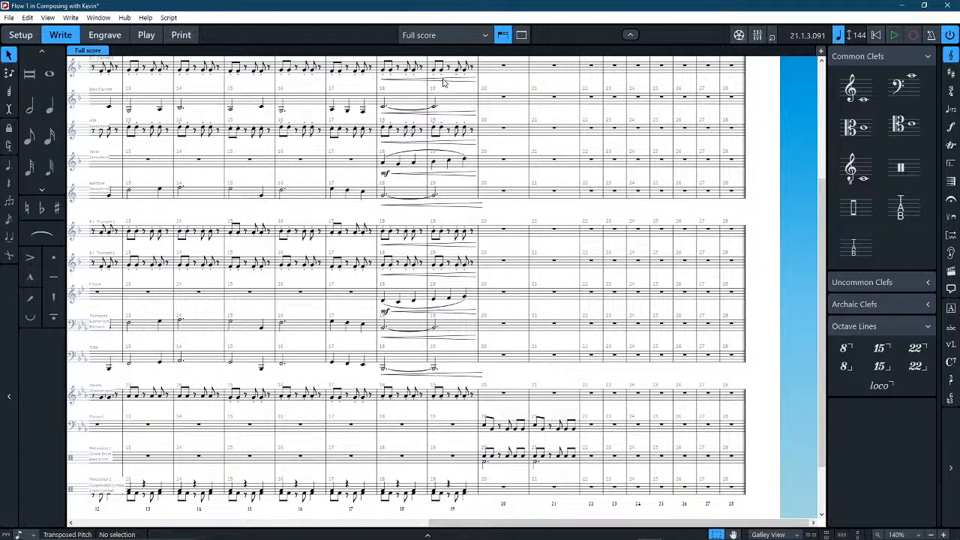
pyautogui.keyDown('alt'); pyautogui.click(385, 399); pyautogui.keyUp('alt')
pyautogui.scroll(-2, 380, 435)
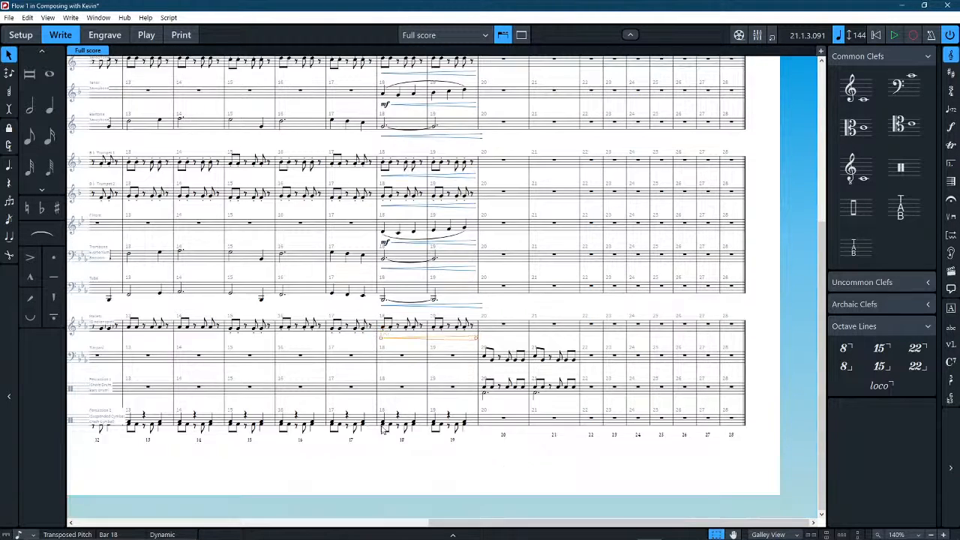
pyautogui.keyDown('alt'); pyautogui.click(382, 436); pyautogui.keyUp('alt')
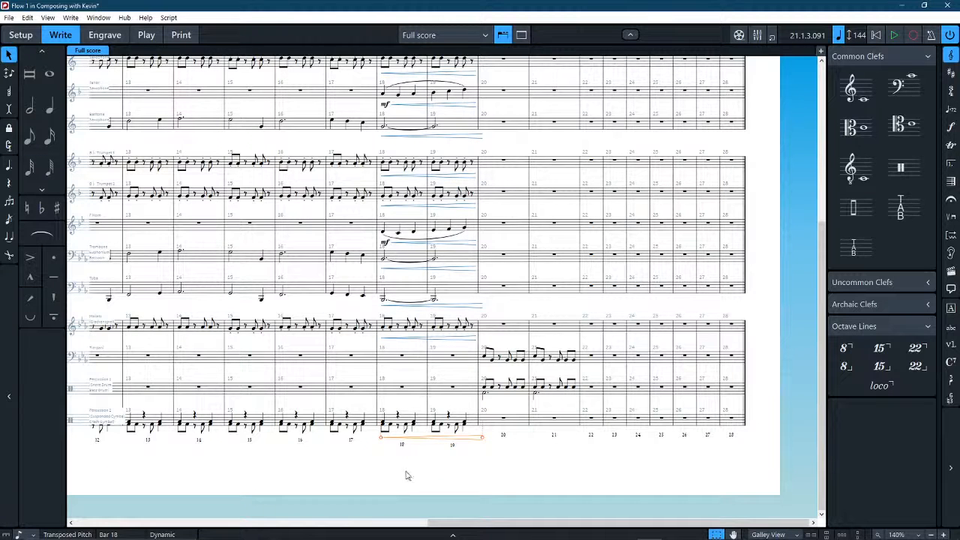
pyautogui.click(501, 484)
pyautogui.scroll(3, 435, 379)
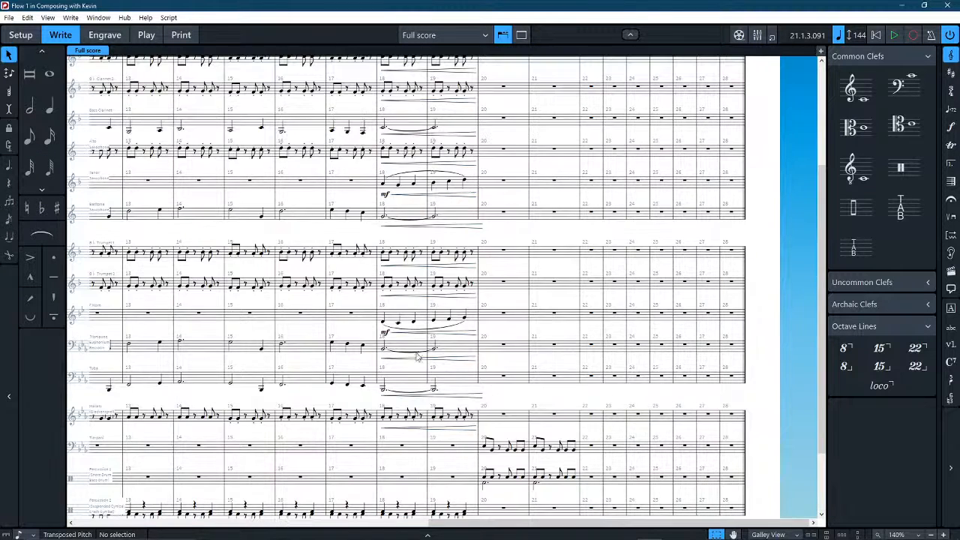
# Add an f dynamic at the start of bar 20 in the Timpani and Percussion 1 parts.
pyautogui.scroll(-3, 418, 360)
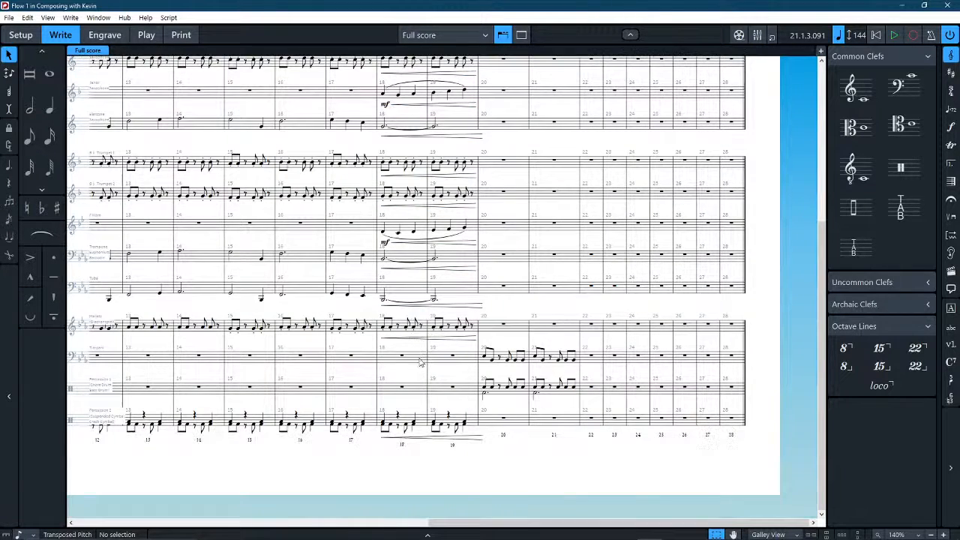
pyautogui.click(487, 362)
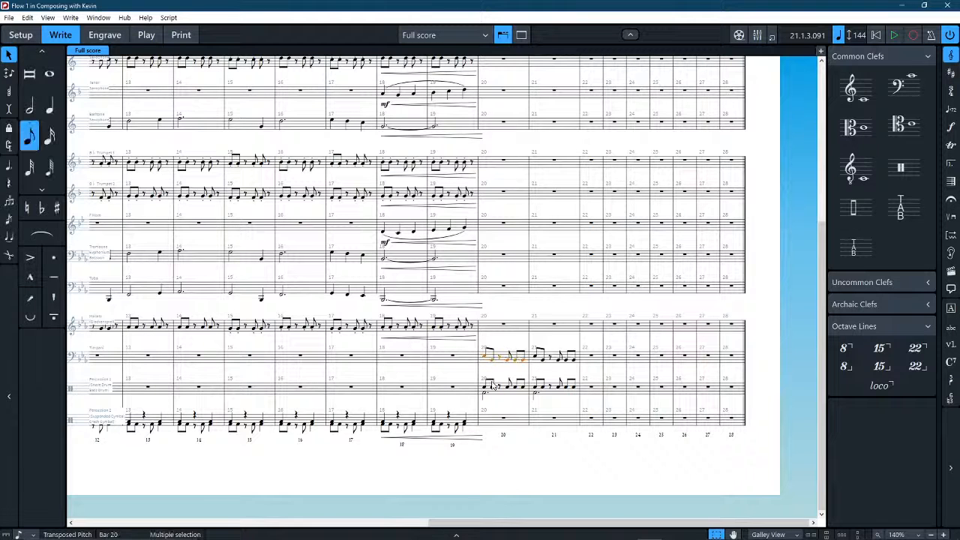
pyautogui.keyDown('shift'); pyautogui.click(497, 397); pyautogui.keyUp('shift')
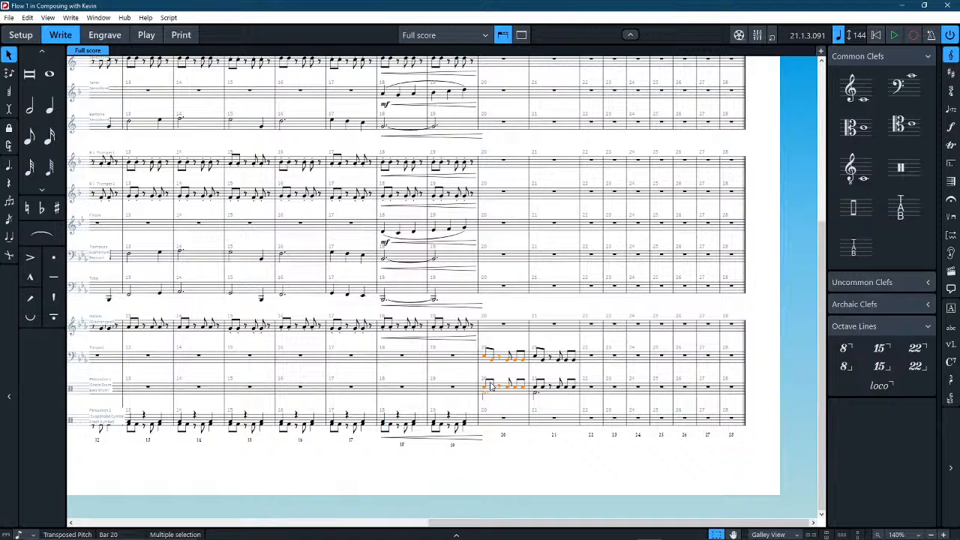
pyautogui.hscroll(-4, 475, 392)
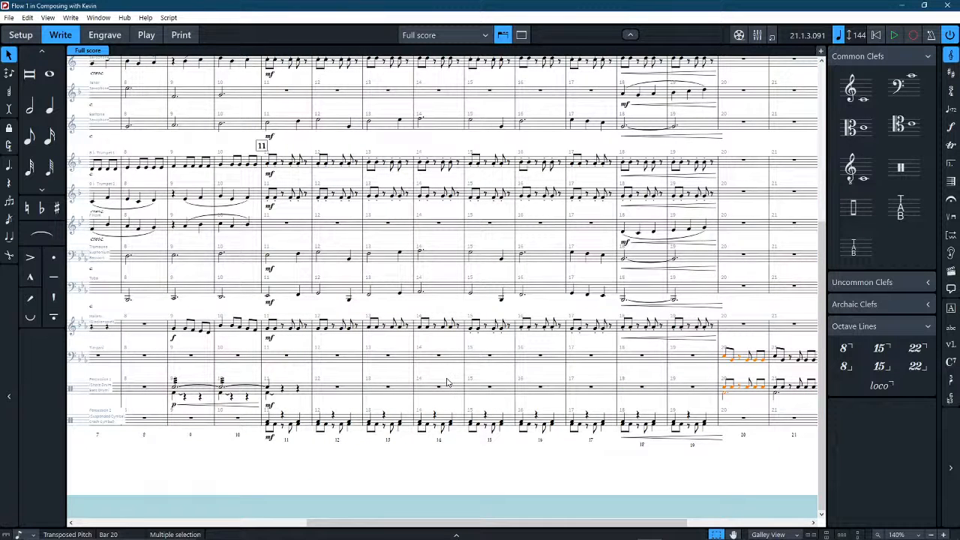
pyautogui.hscroll(4, 444, 329)
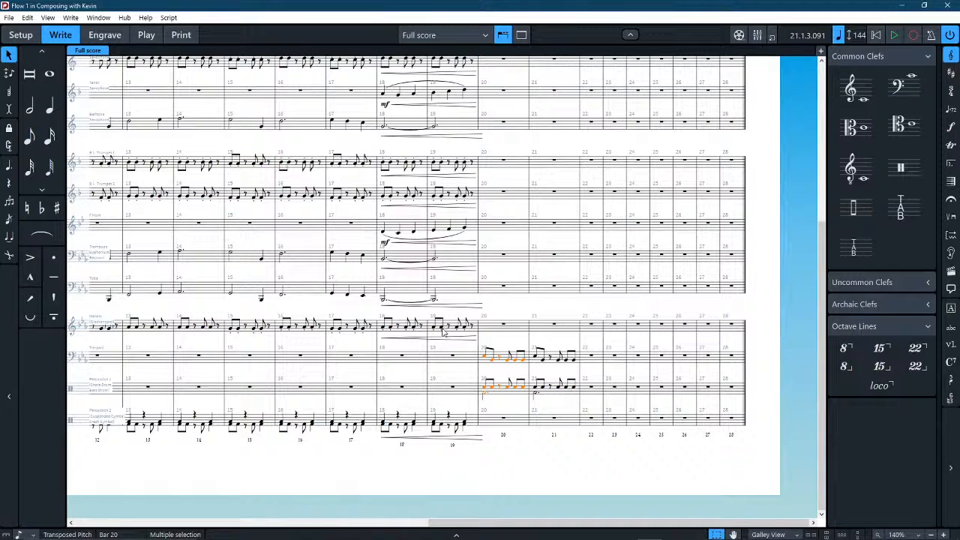
pyautogui.hotkey('shift', 'd')
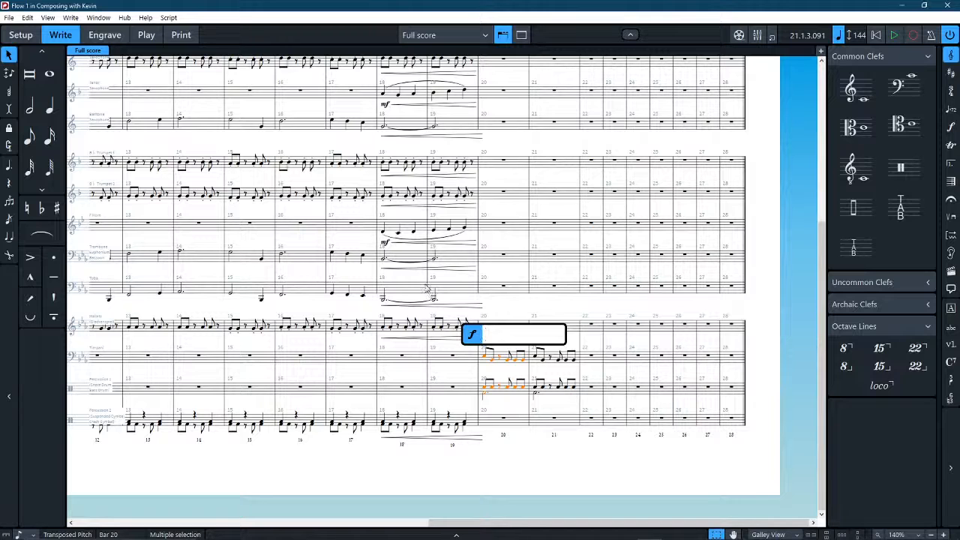
pyautogui.write('f')
pyautogui.press('Return')
pyautogui.press('Escape')
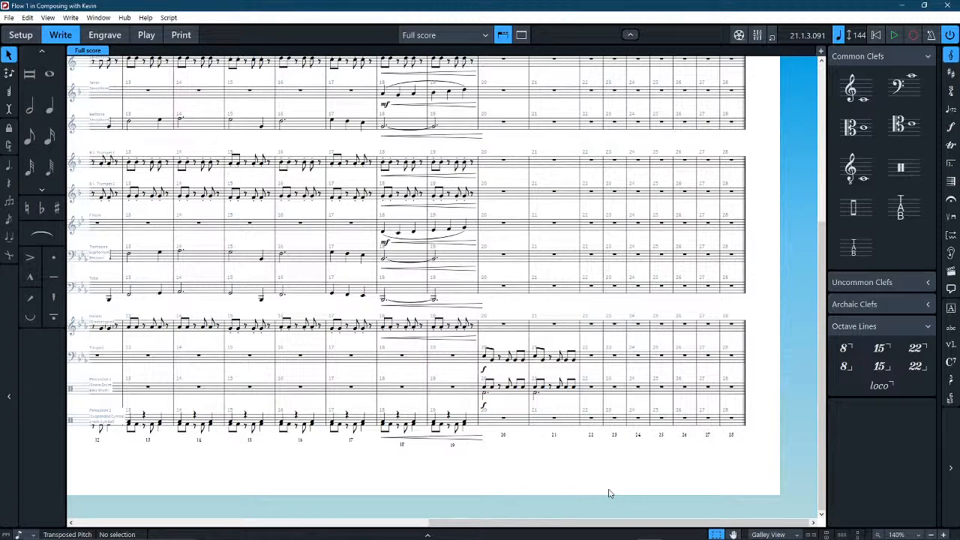
# Add a rehearsal mark at the start of bar 22 and save the project.
pyautogui.scroll(1, 497, 288)
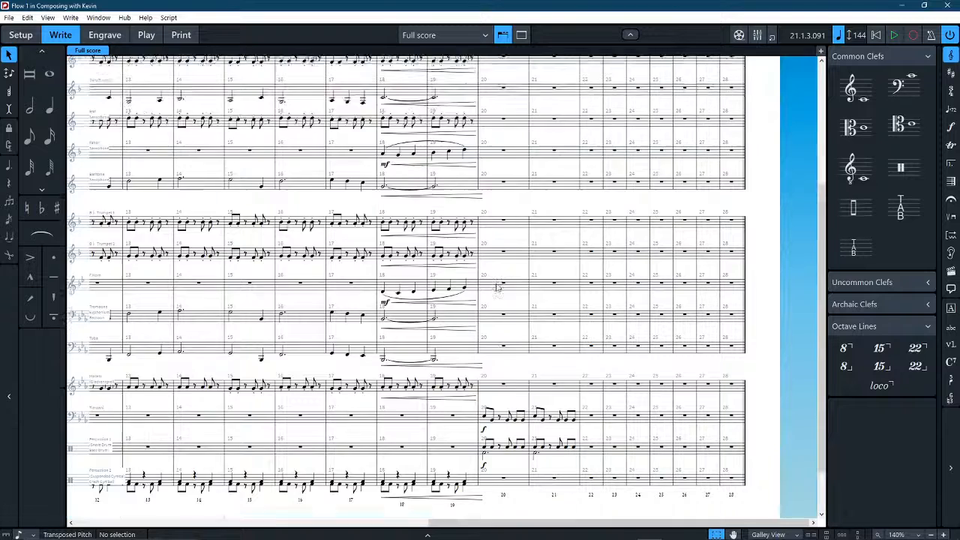
pyautogui.scroll(3, 497, 288)
pyautogui.hotkey('ctrl', 'a')
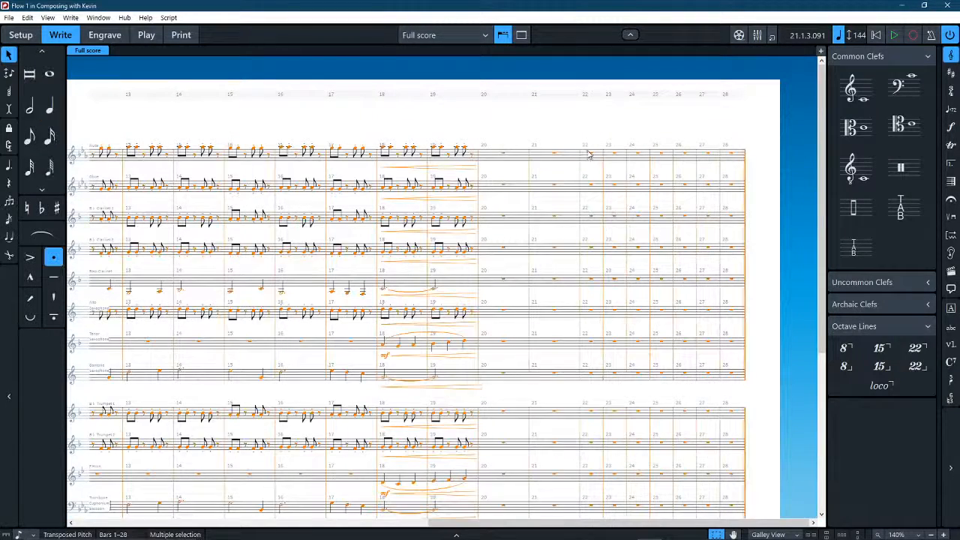
pyautogui.press('Escape')
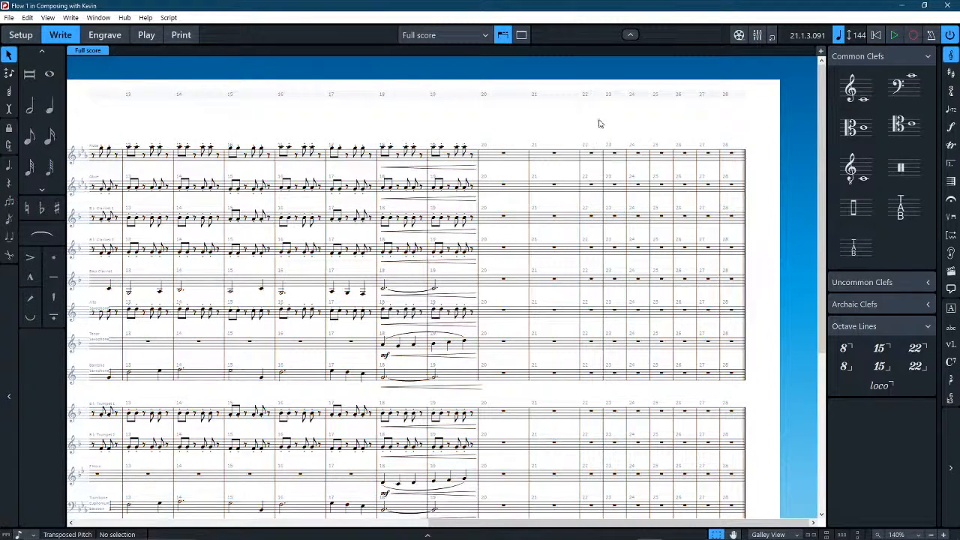
pyautogui.click(584, 155)
pyautogui.hotkey('shift', 'a')
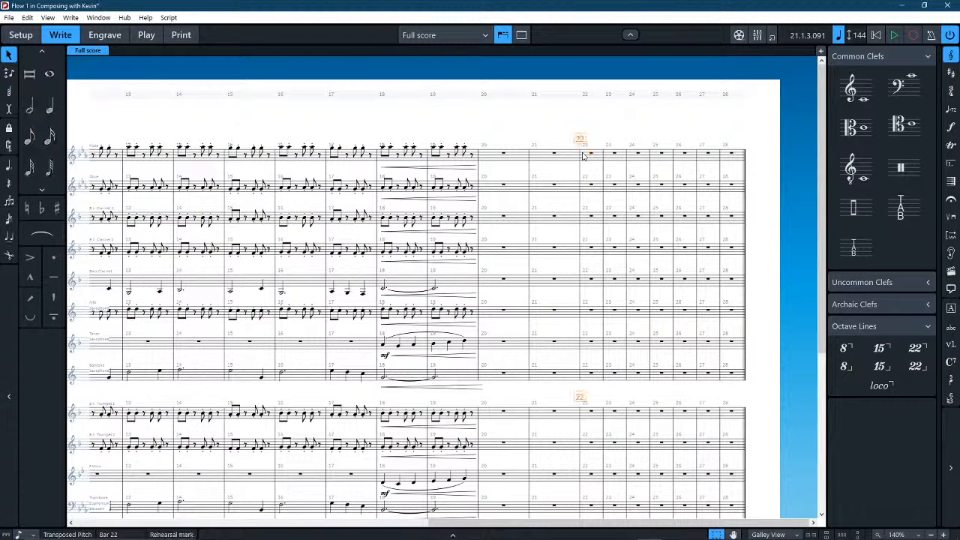
pyautogui.click(642, 127)
pyautogui.hotkey('ctrl', 's')
# Switch the transport's position display from bars and beats to elapsed time.
pyautogui.hscroll(-5, 403, 152)
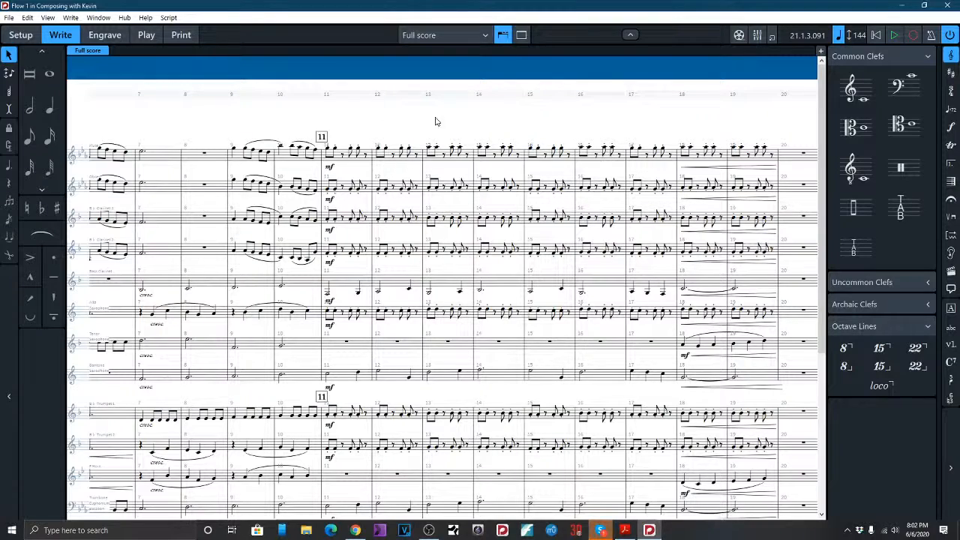
pyautogui.scroll(-4, 437, 122)
pyautogui.scroll(-1, 437, 122)
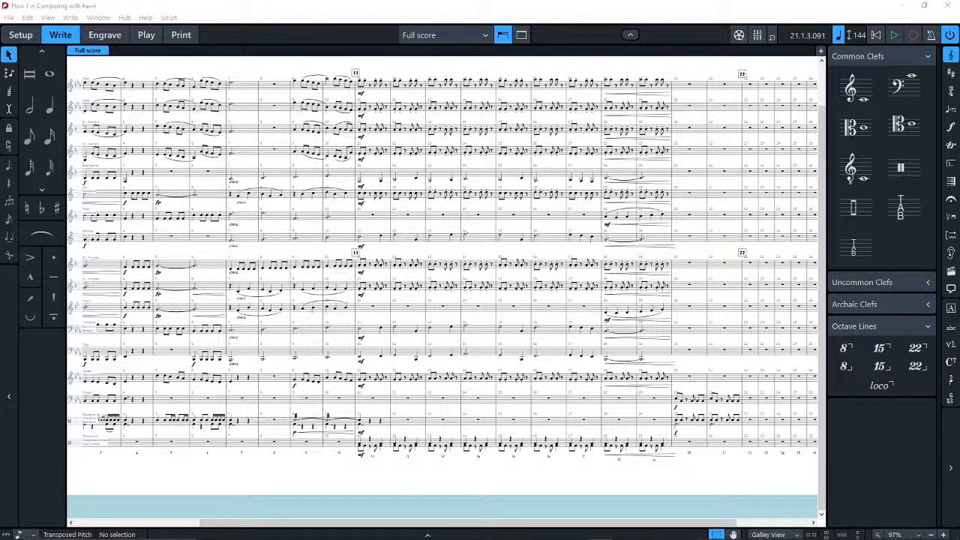
pyautogui.hscroll(-3, 247, 208)
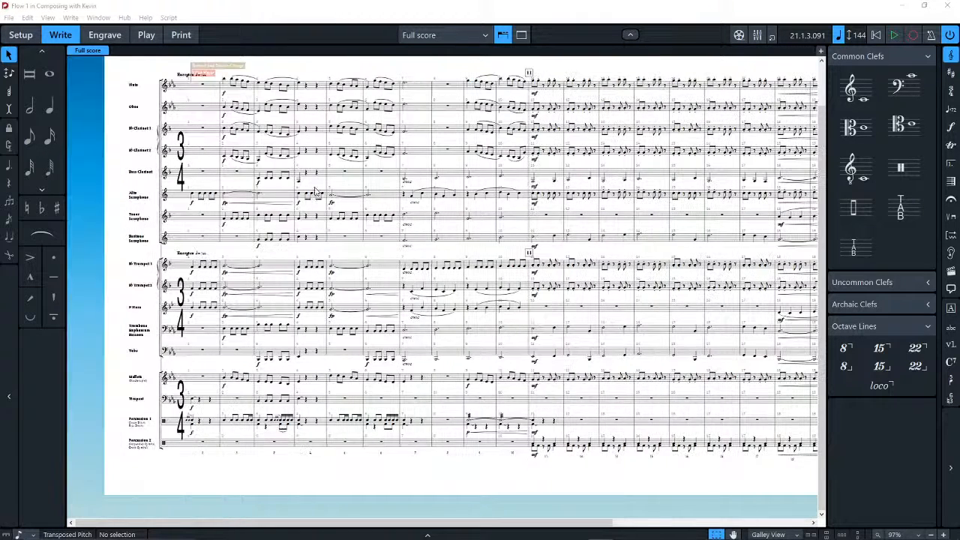
pyautogui.hscroll(3, 314, 195)
pyautogui.hscroll(3, 313, 196)
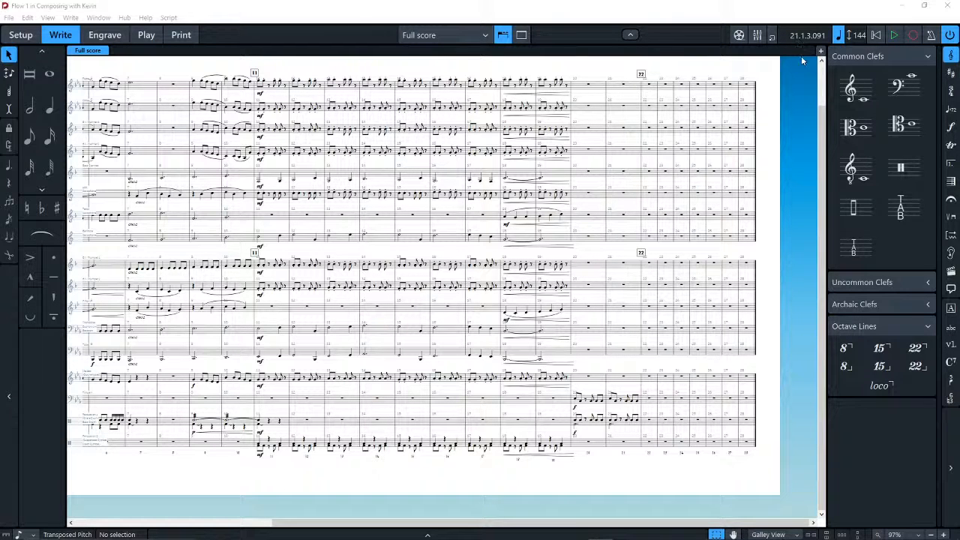
pyautogui.click(816, 35)
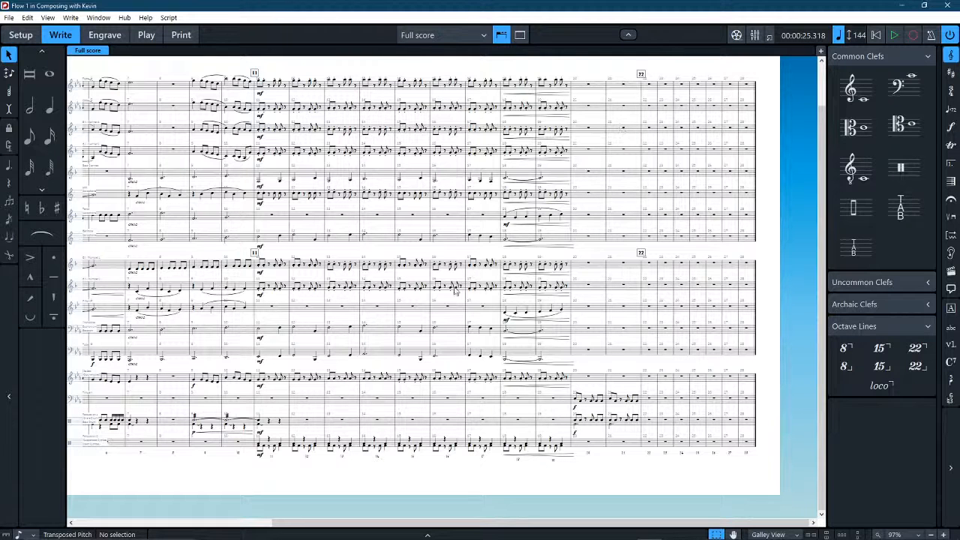
# Rewind playback to the start of the score and listen briefly to the opening.
pyautogui.press('space')
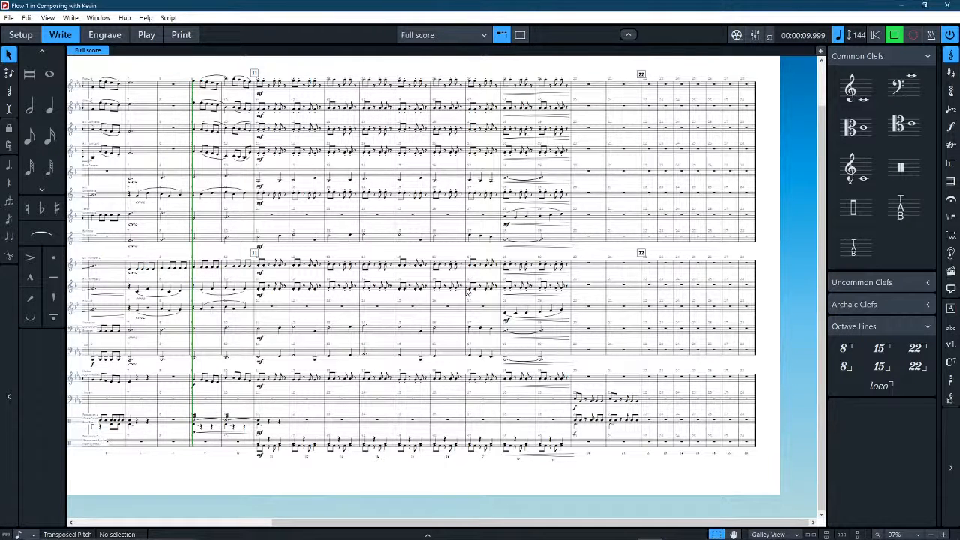
pyautogui.press('space')
pyautogui.click(876, 35)
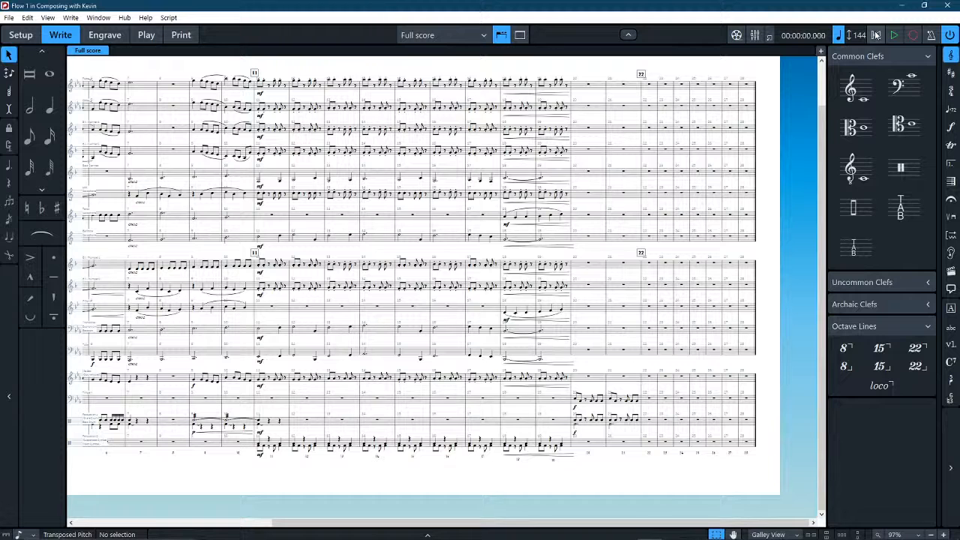
pyautogui.press('space')
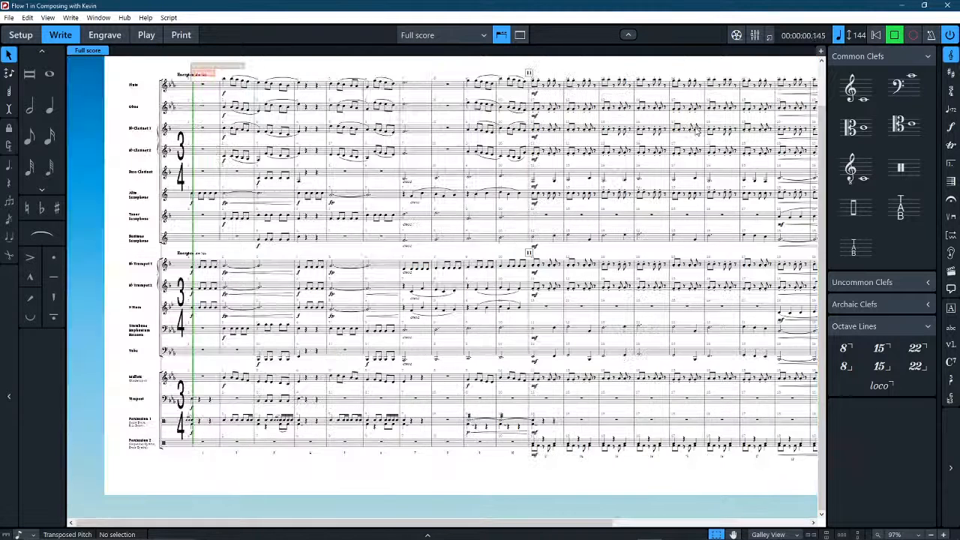
pyautogui.press('space')
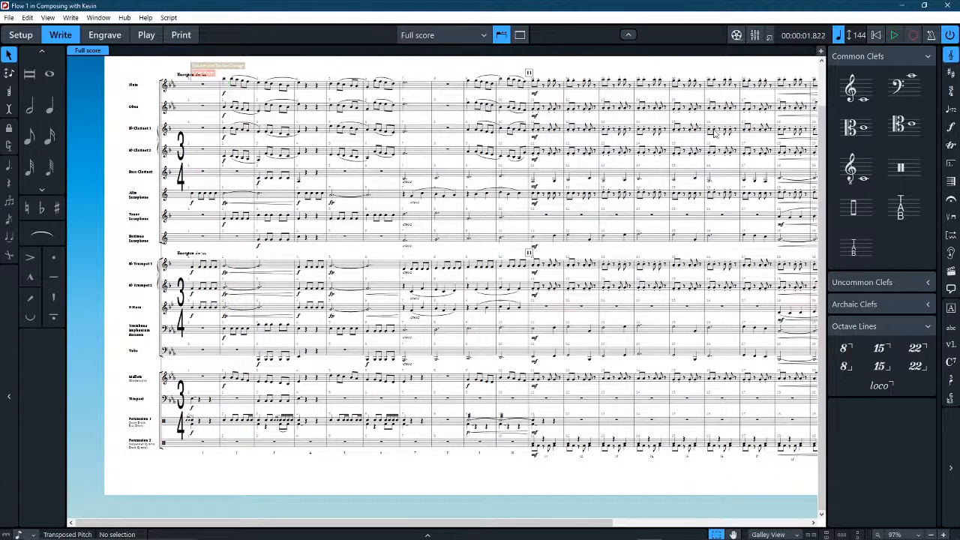
# Switch the score to Page View and play it back from the opening to just past rehearsal mark 22.
pyautogui.click(763, 536)
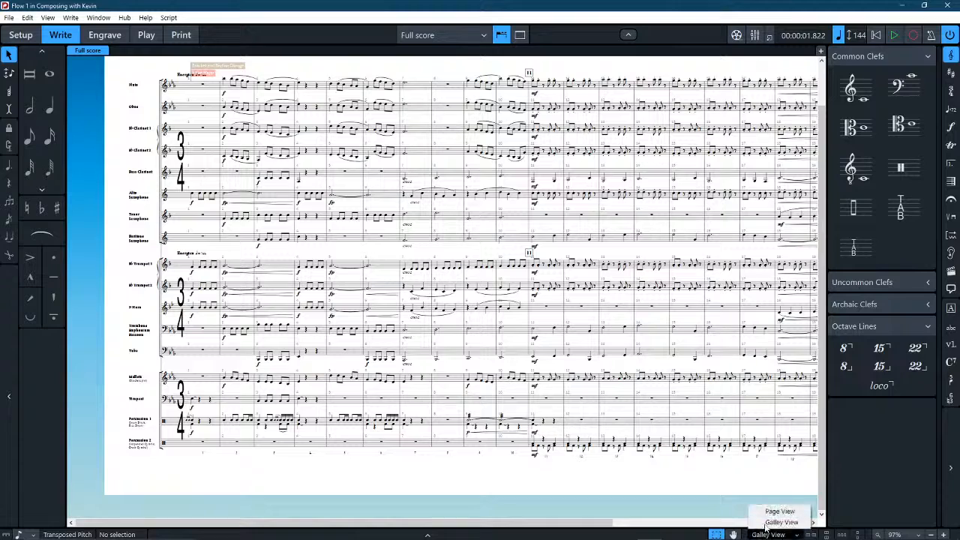
pyautogui.click(768, 513)
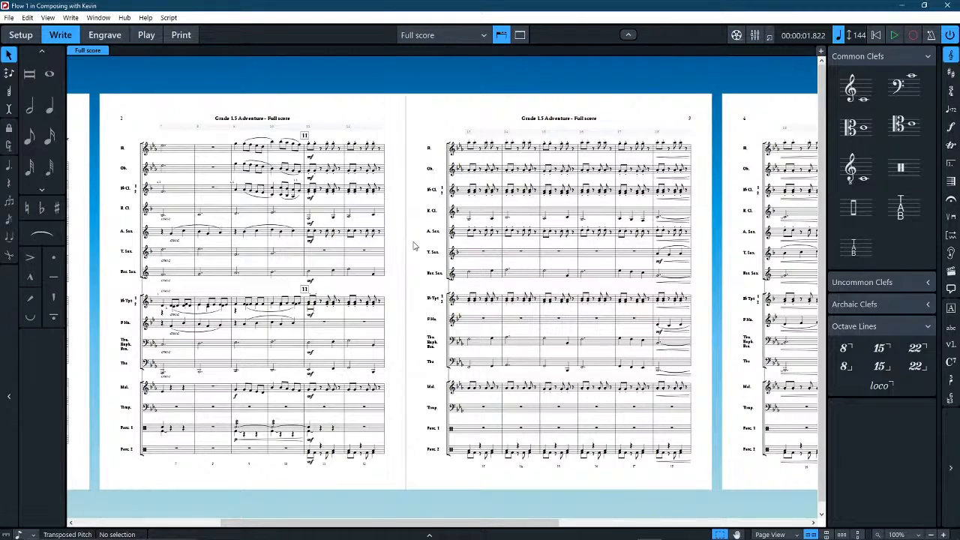
pyautogui.moveTo(407, 240); pyautogui.dragTo(681, 209)
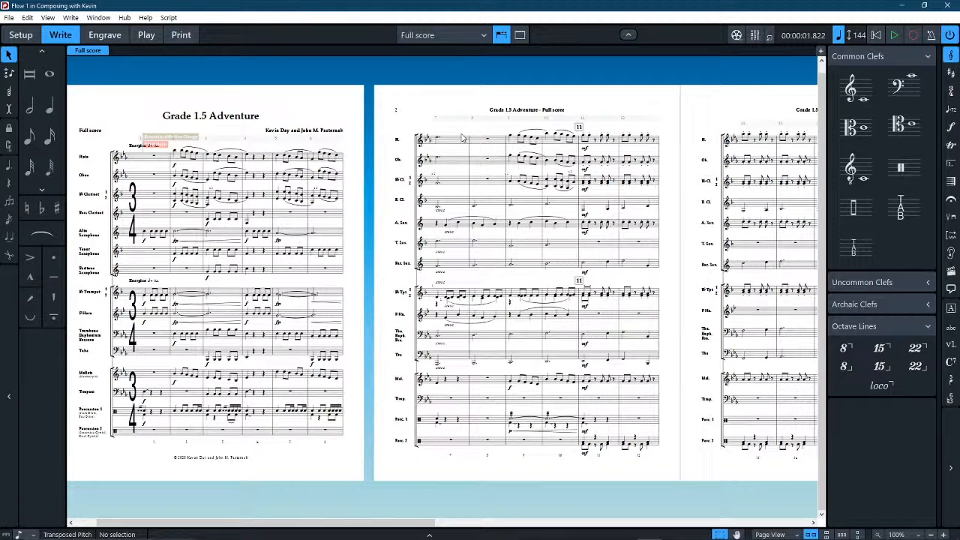
pyautogui.press('space')
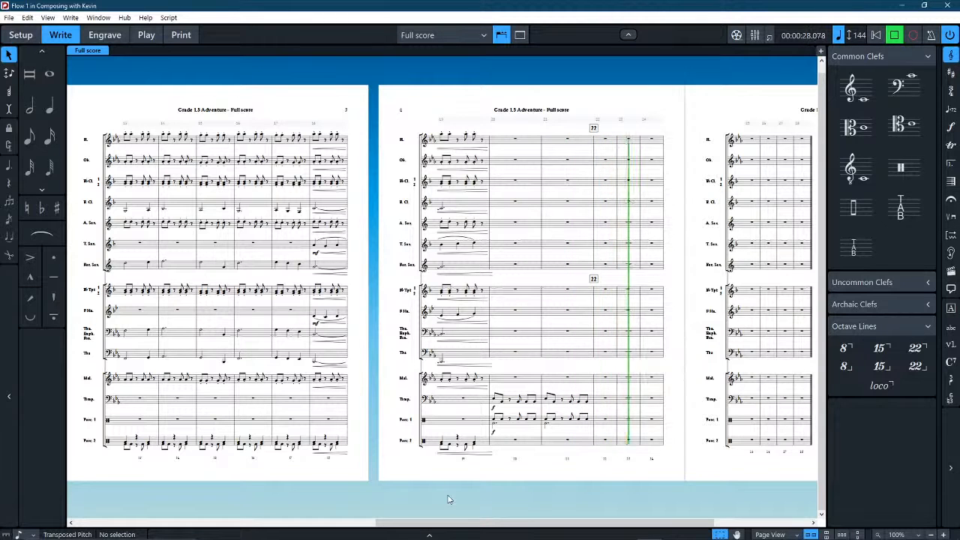
pyautogui.press('space')
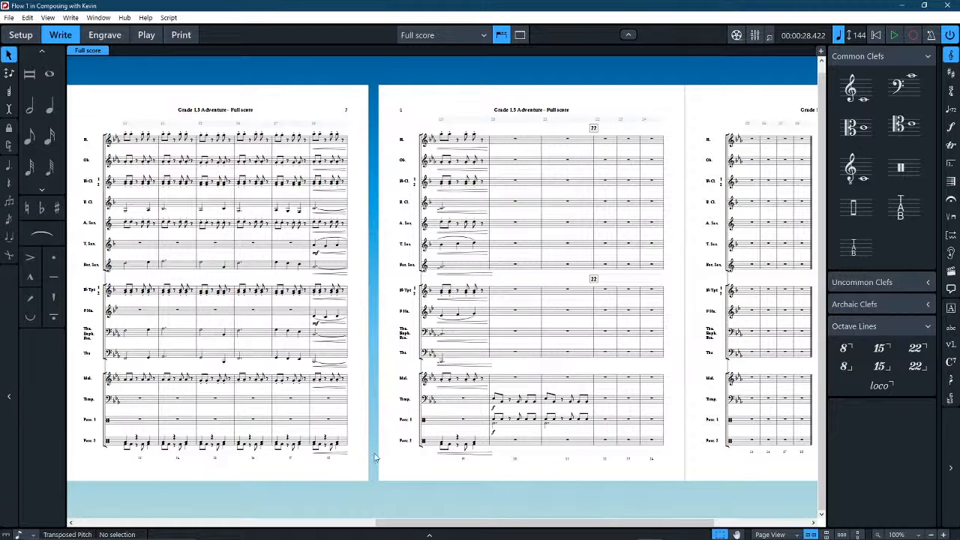
# Review the Percussion 2 part in bars 18–19 and at rehearsal mark 11.
pyautogui.click(332, 443)
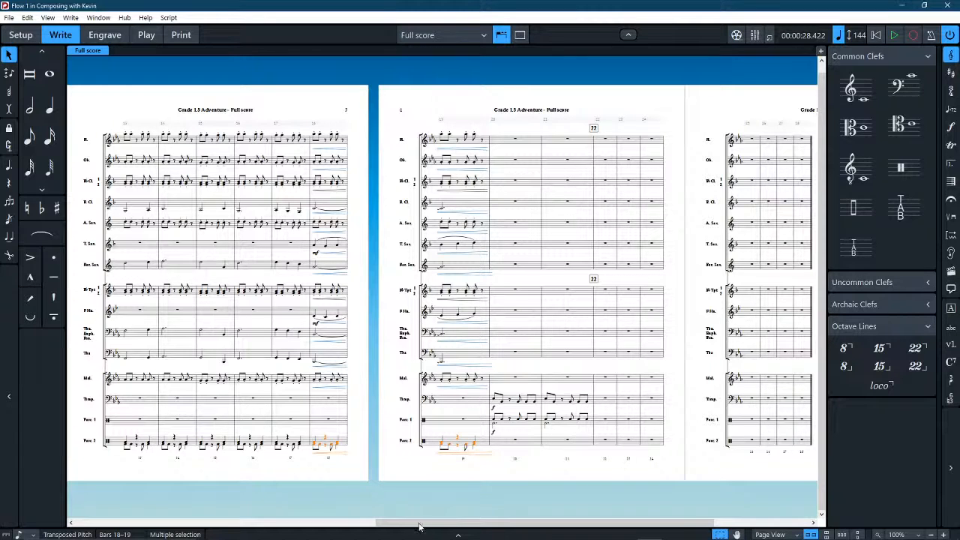
pyautogui.hscroll(-5, 480, 482)
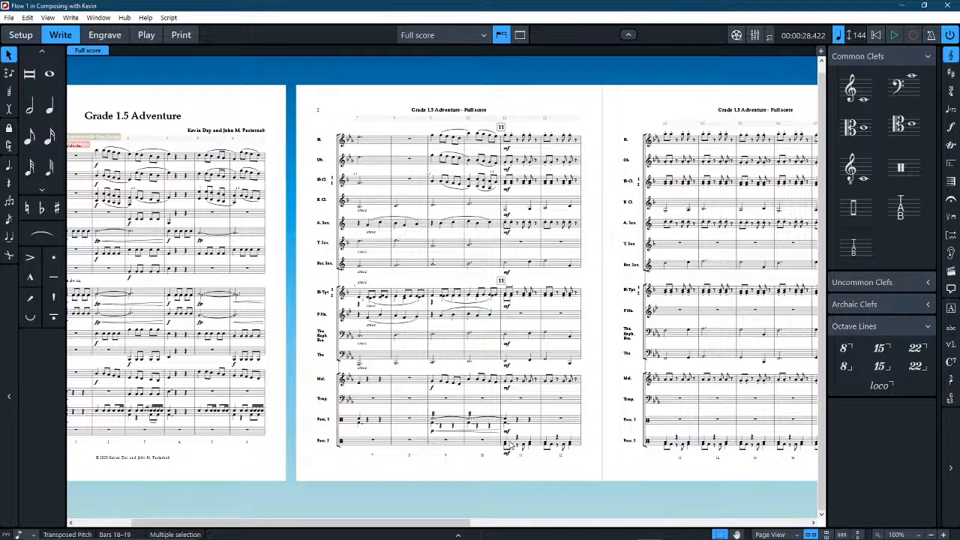
pyautogui.click(536, 463)
pyautogui.click(515, 443)
pyautogui.click(515, 477)
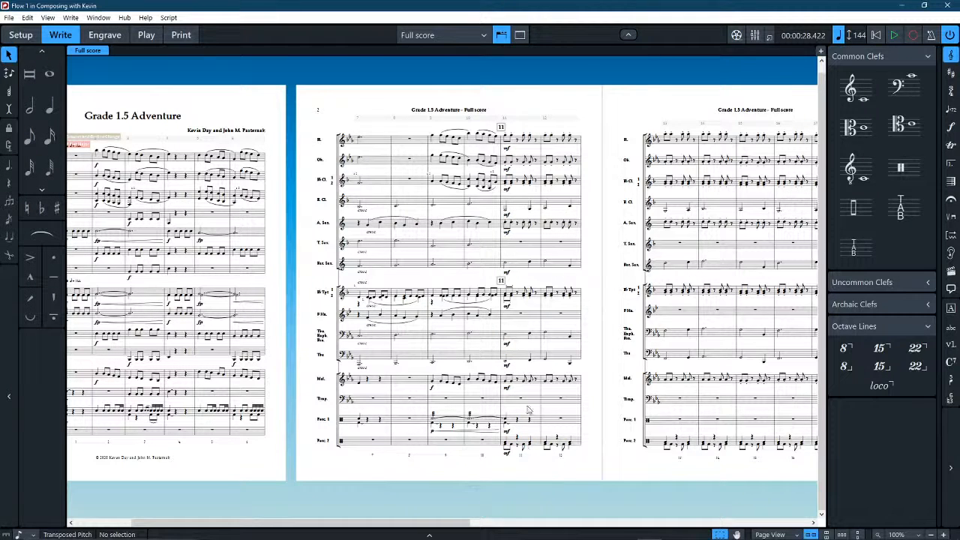